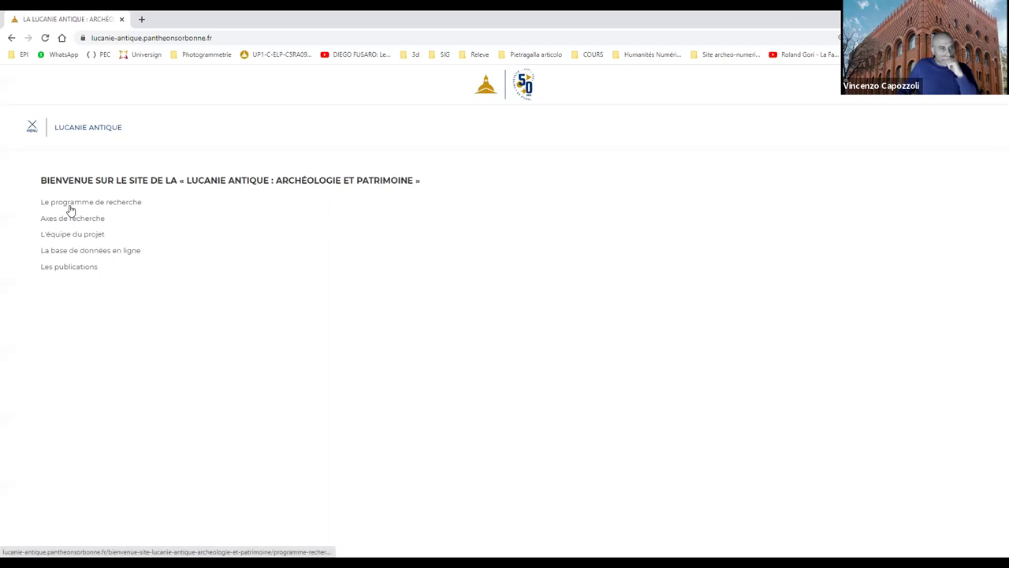
Open the online Lucanie Antique database from the project website's page on the online database.
{"action": "left_click", "coordinate": [70, 251]}
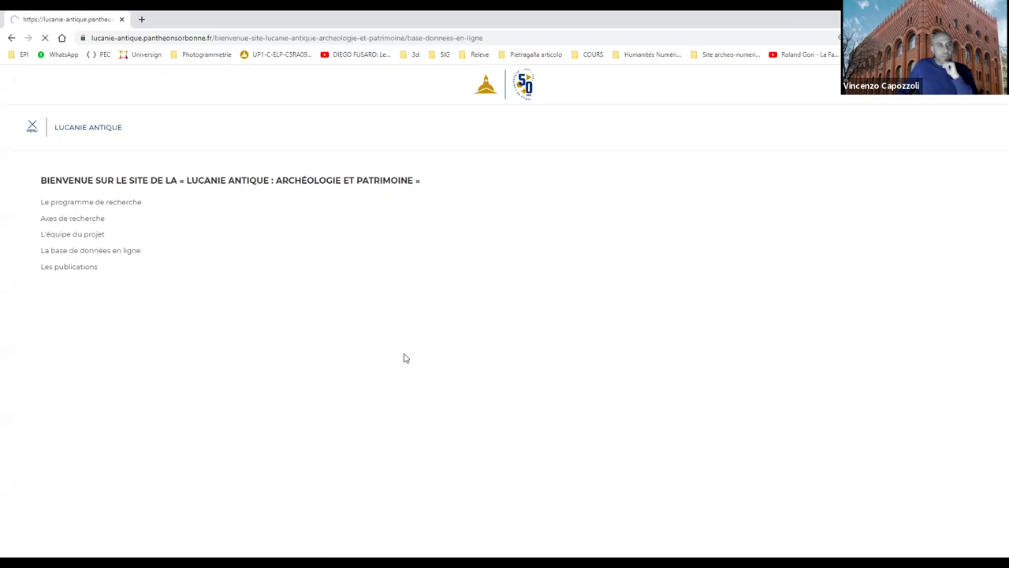
{"action": "scroll", "coordinate": [348, 360], "scroll_direction": "down", "scroll_amount": 4}
{"action": "scroll", "coordinate": [348, 363], "scroll_direction": "up", "scroll_amount": 1}
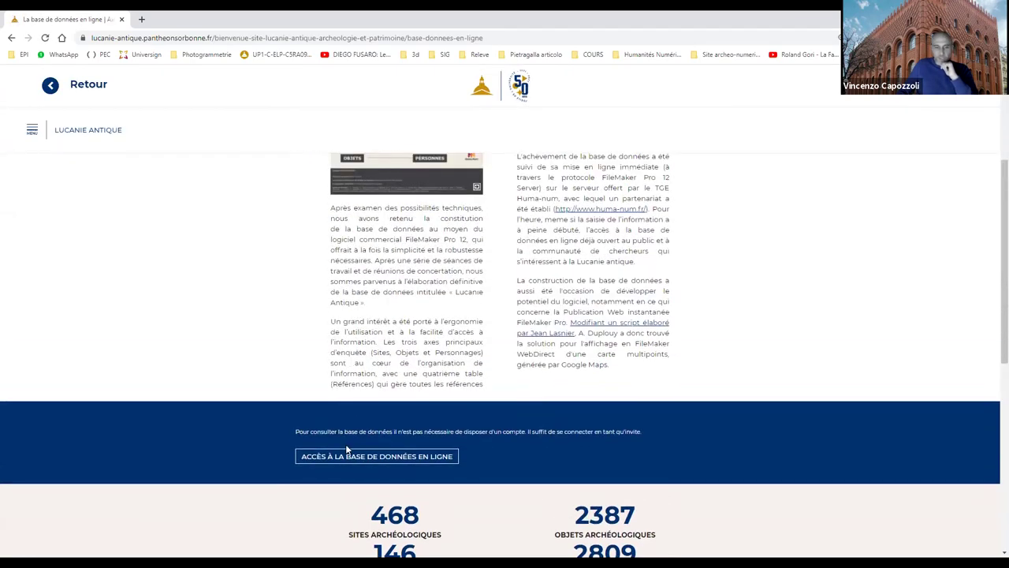
{"action": "left_click", "coordinate": [376, 456]}
{"action": "left_click", "coordinate": [484, 373]}
{"action": "left_click", "coordinate": [171, 37]}
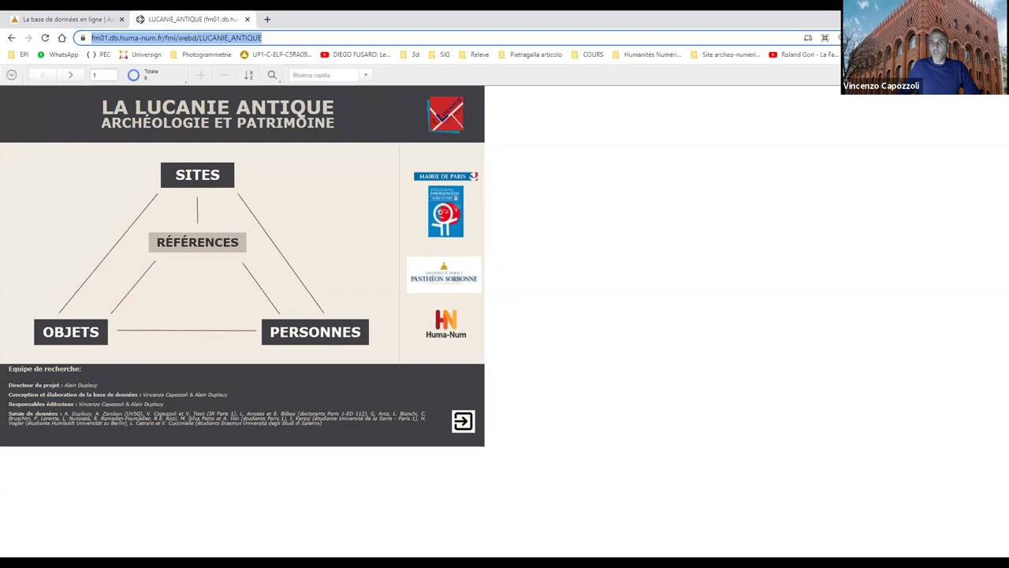
{"action": "key", "text": "alt+Tab"}
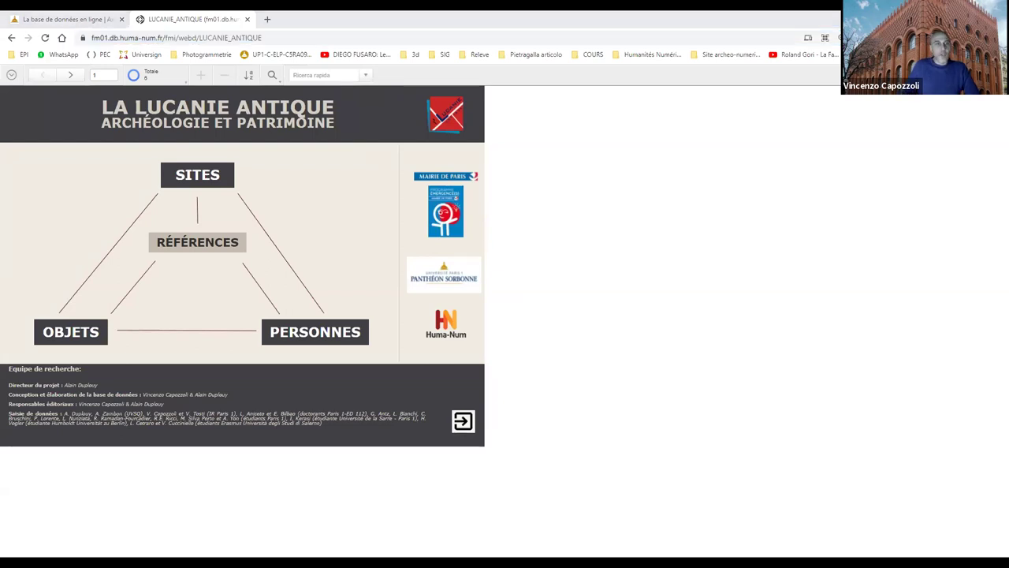
Open a blank search form for the SITES records and look over its presentation, chronology and research history criteria.
{"action": "left_click", "coordinate": [202, 176]}
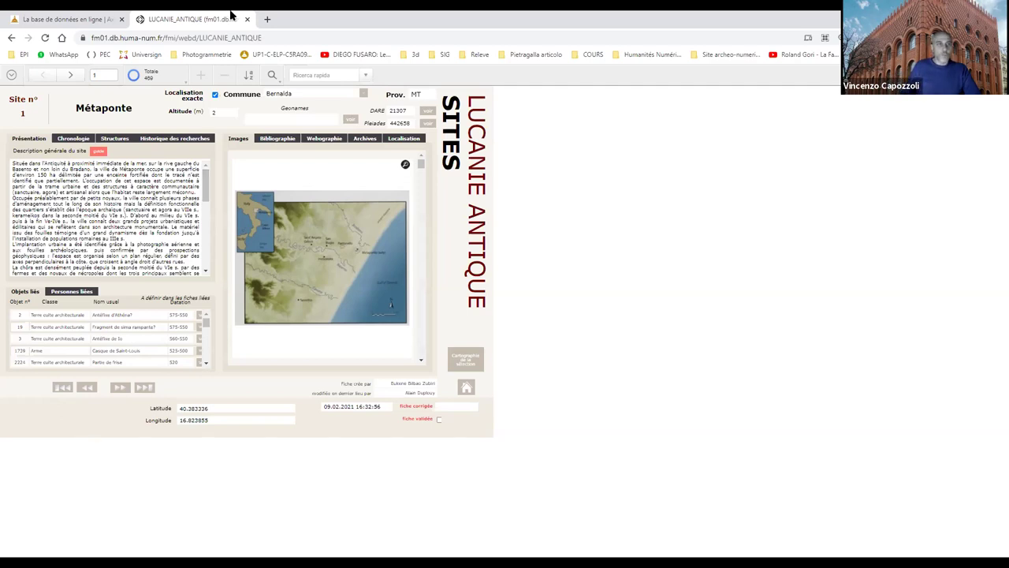
{"action": "left_click", "coordinate": [272, 76]}
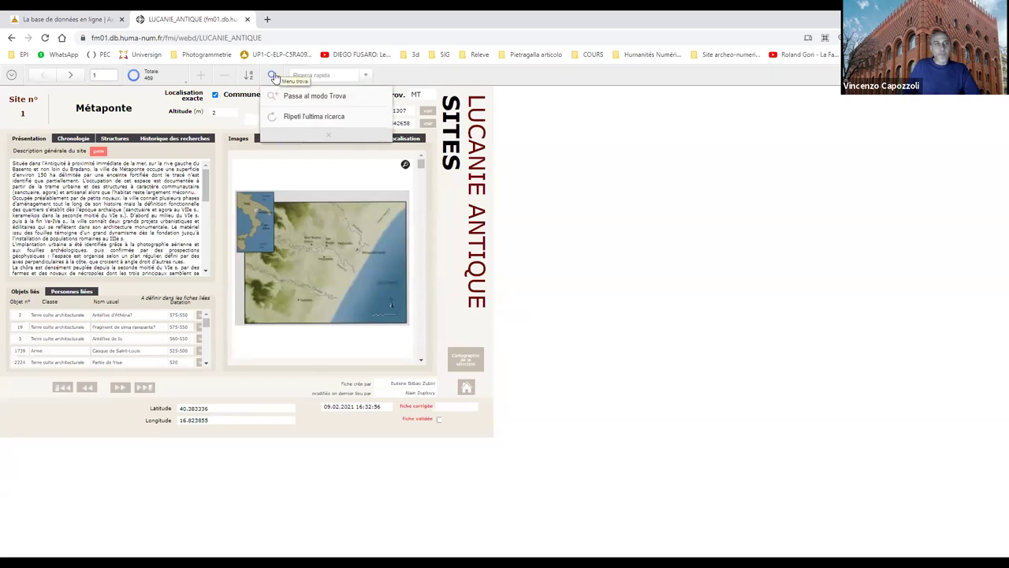
{"action": "left_click", "coordinate": [335, 96]}
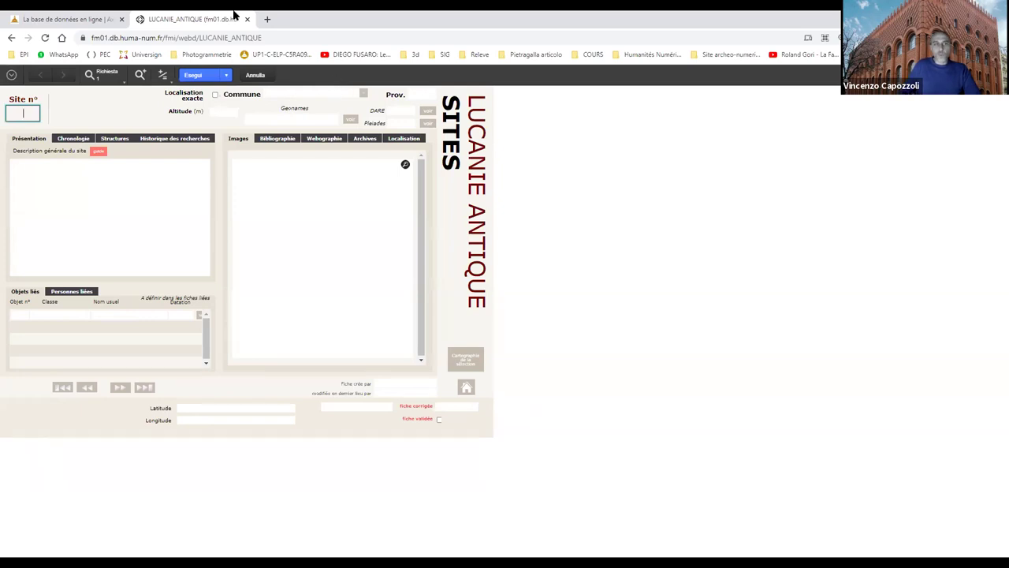
{"action": "left_click", "coordinate": [39, 141]}
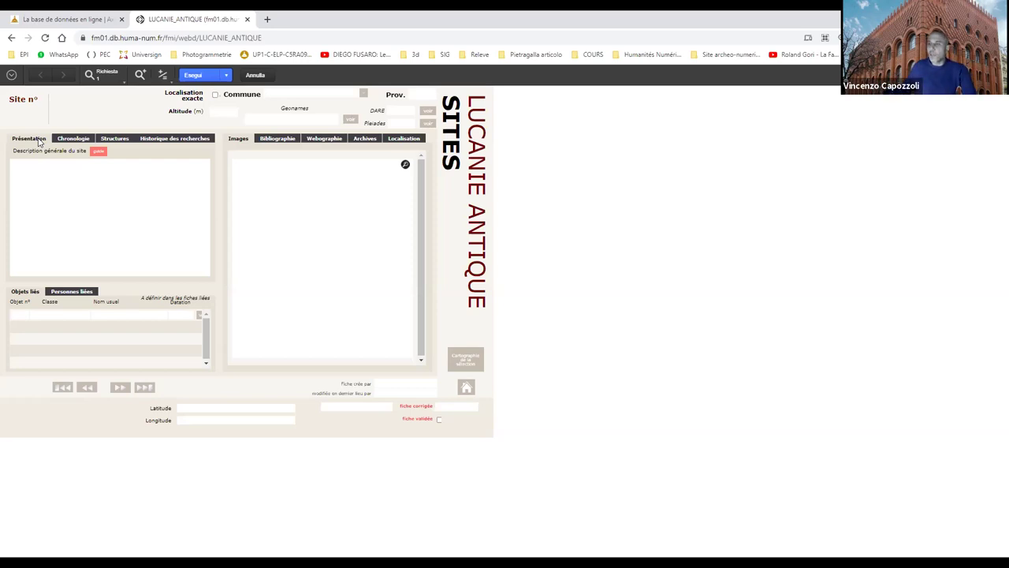
{"action": "left_click", "coordinate": [174, 139]}
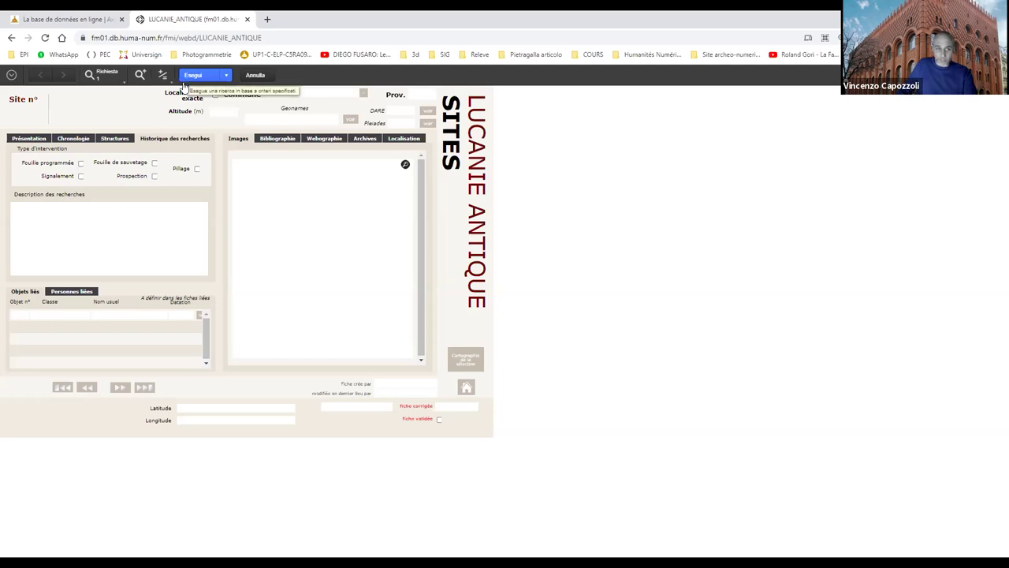
{"action": "left_click", "coordinate": [78, 140]}
{"action": "left_click", "coordinate": [33, 141]}
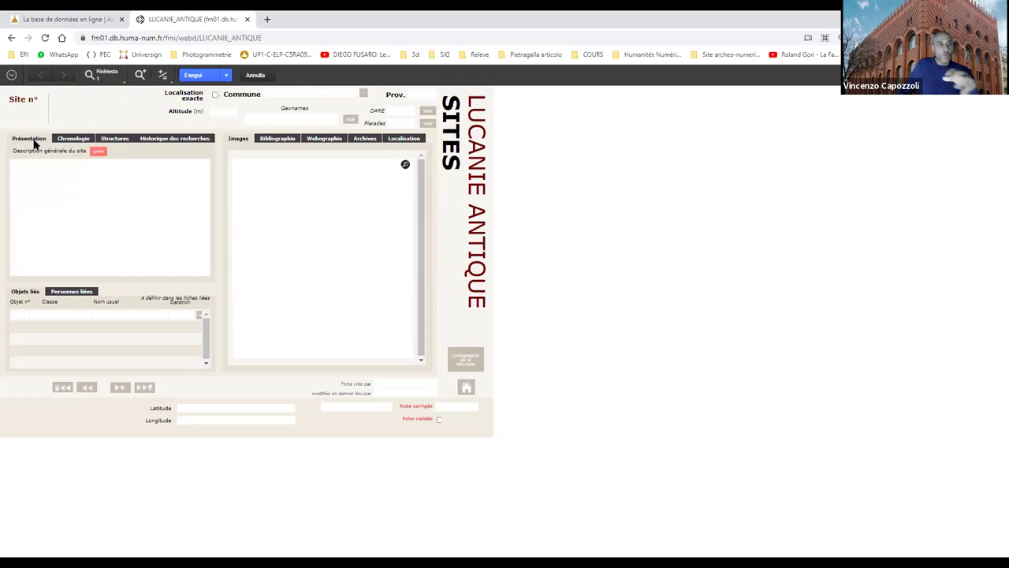
Search for exactly located sites dated to the Ve century with the structure type Nécropole.
{"action": "left_click", "coordinate": [215, 95]}
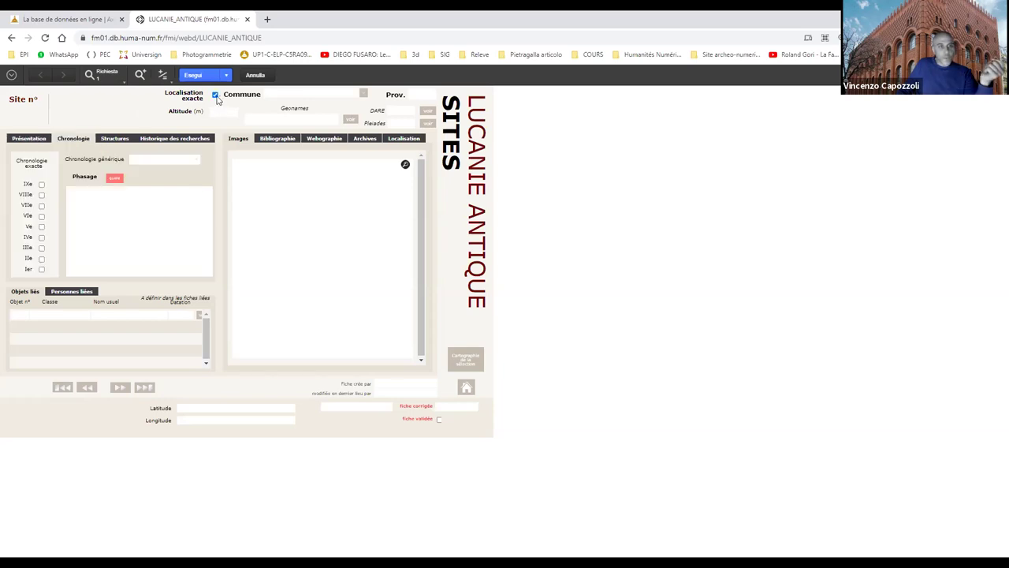
{"action": "left_click", "coordinate": [42, 227]}
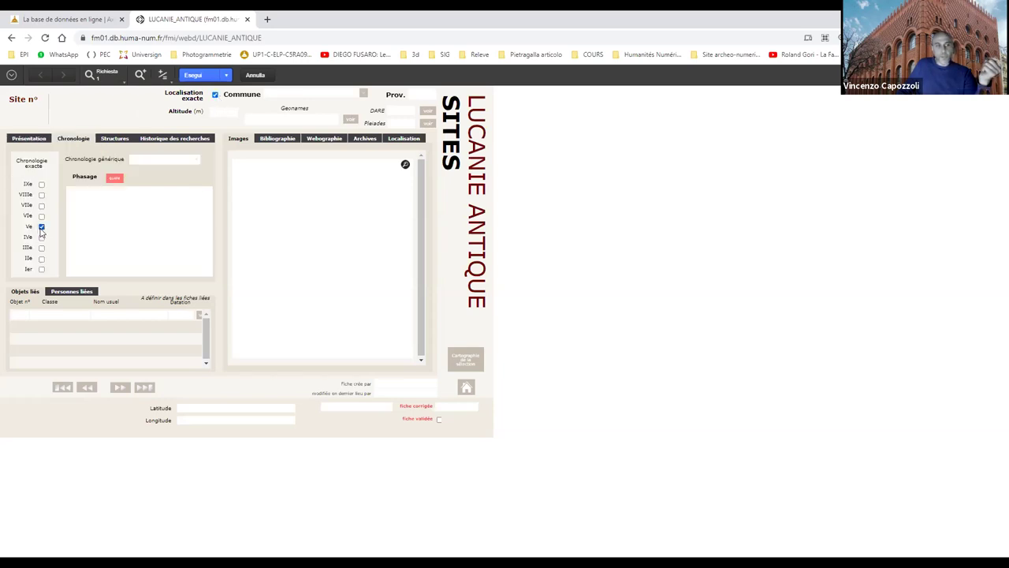
{"action": "left_click", "coordinate": [118, 140]}
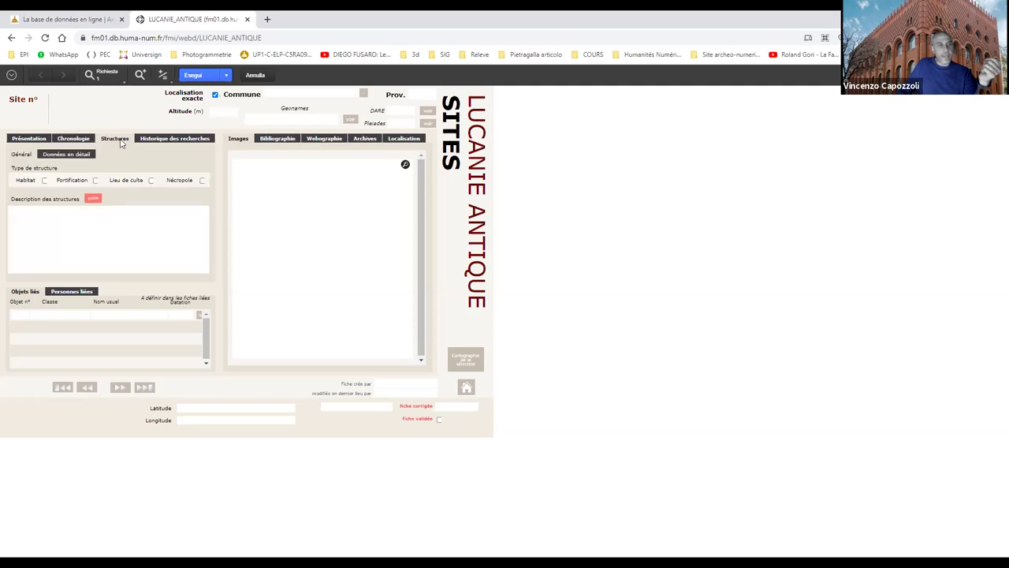
{"action": "left_click", "coordinate": [202, 181]}
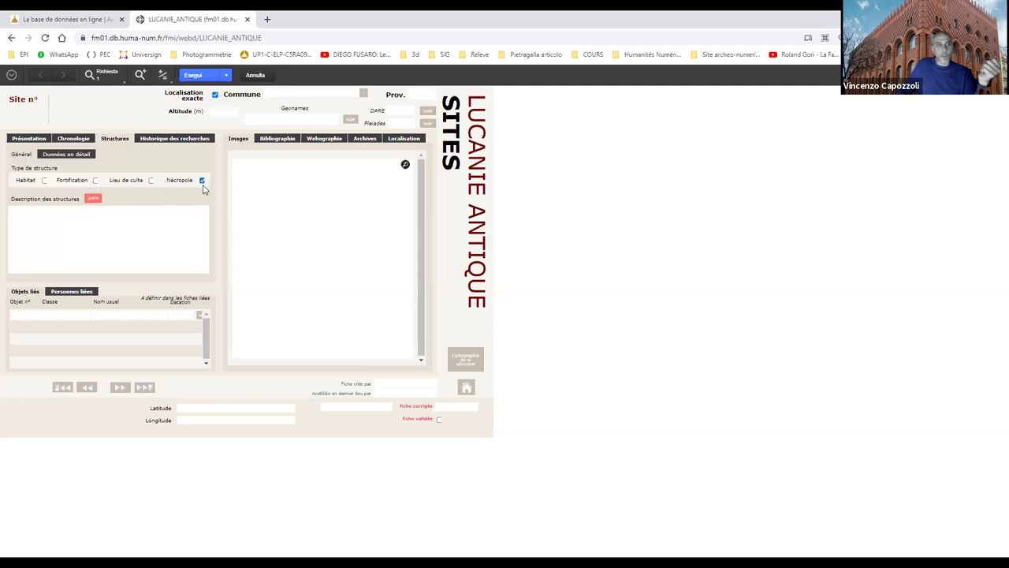
{"action": "left_click", "coordinate": [201, 74]}
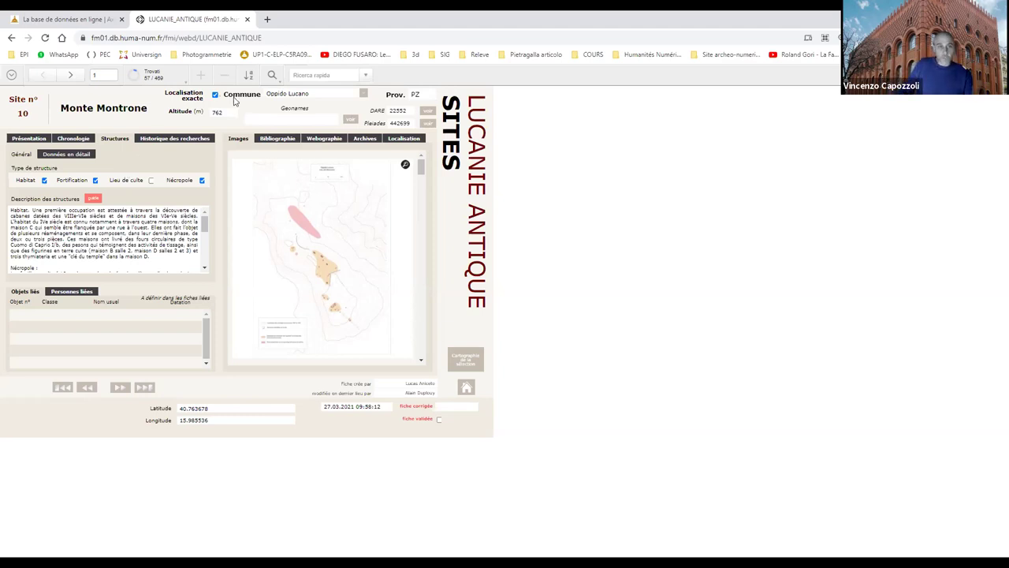
Start a new site search with the VIIIe and IXe centuries and the structure type Habitat as criteria.
{"action": "left_click", "coordinate": [272, 75]}
{"action": "left_click", "coordinate": [284, 96]}
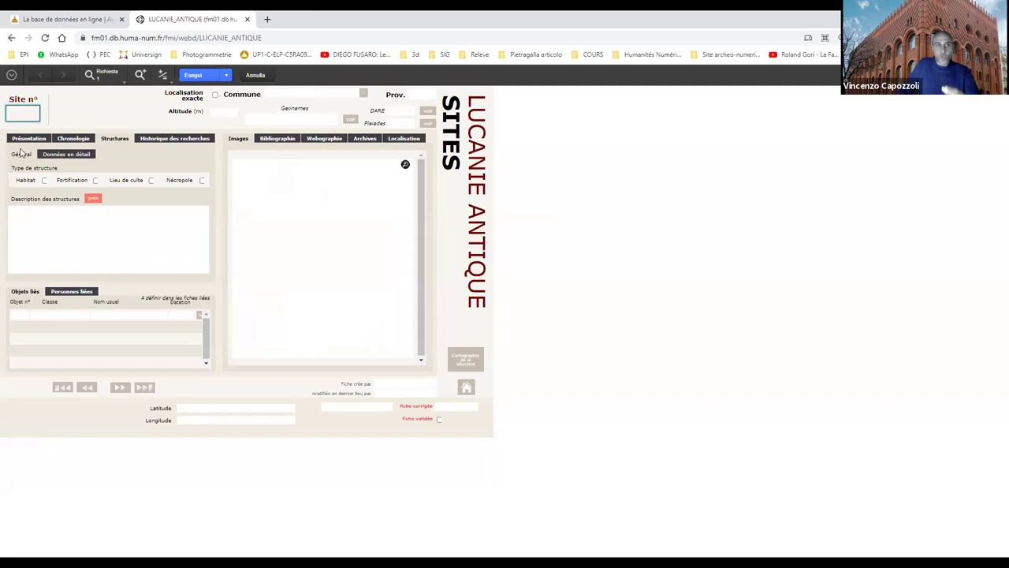
{"action": "left_click", "coordinate": [63, 138]}
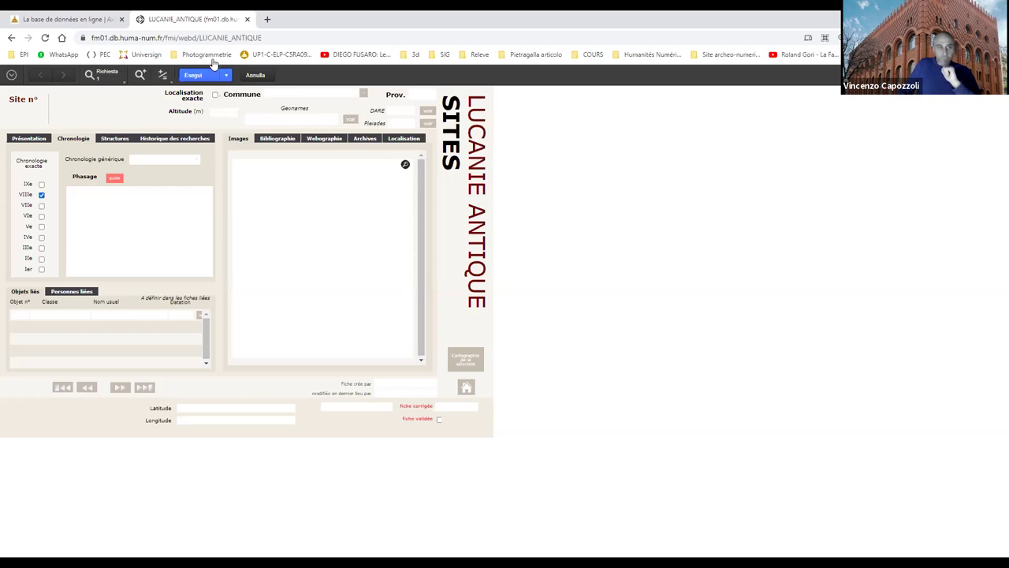
{"action": "left_click", "coordinate": [164, 75]}
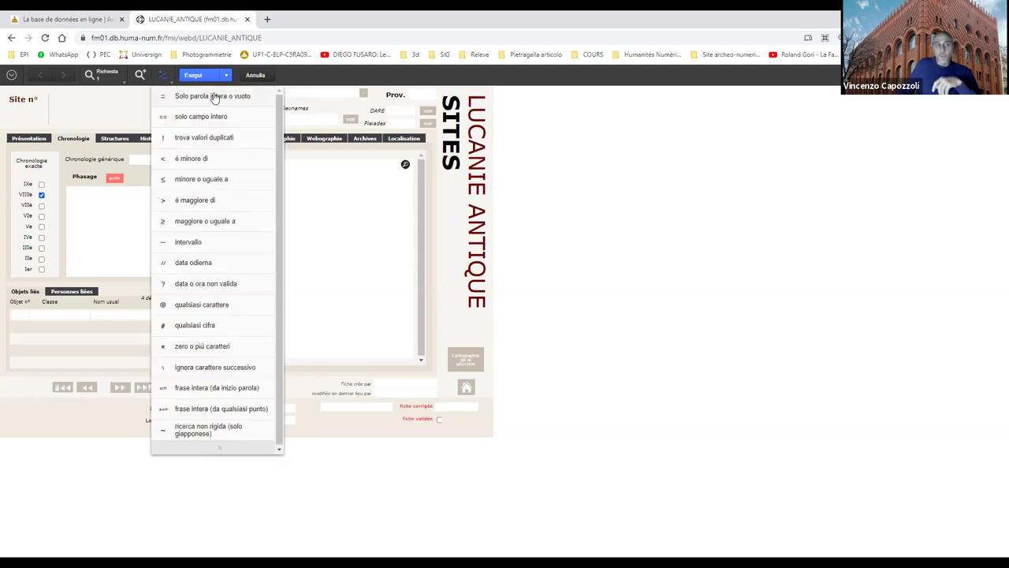
{"action": "left_click", "coordinate": [214, 96]}
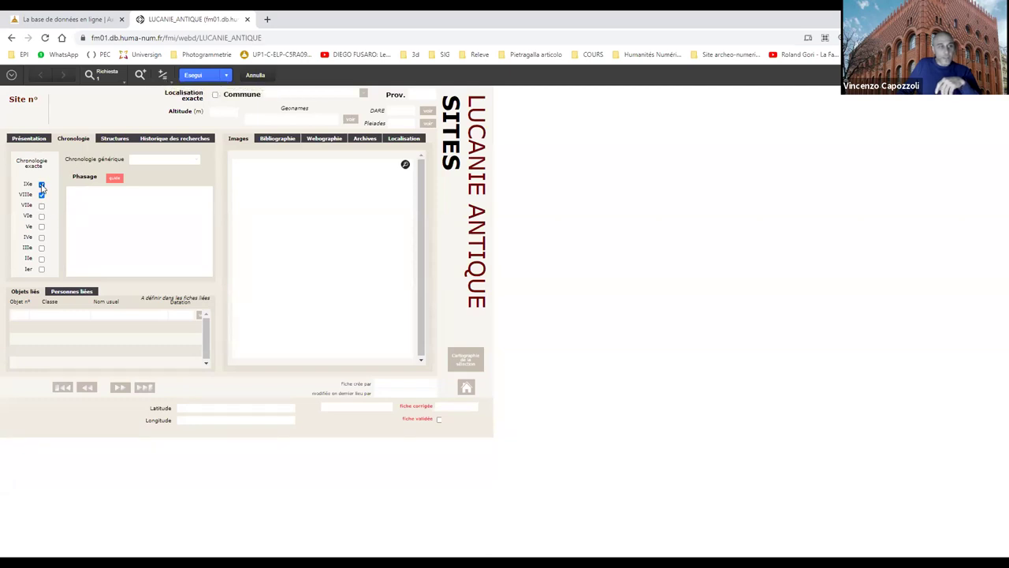
{"action": "left_click", "coordinate": [42, 185]}
{"action": "left_click", "coordinate": [163, 75]}
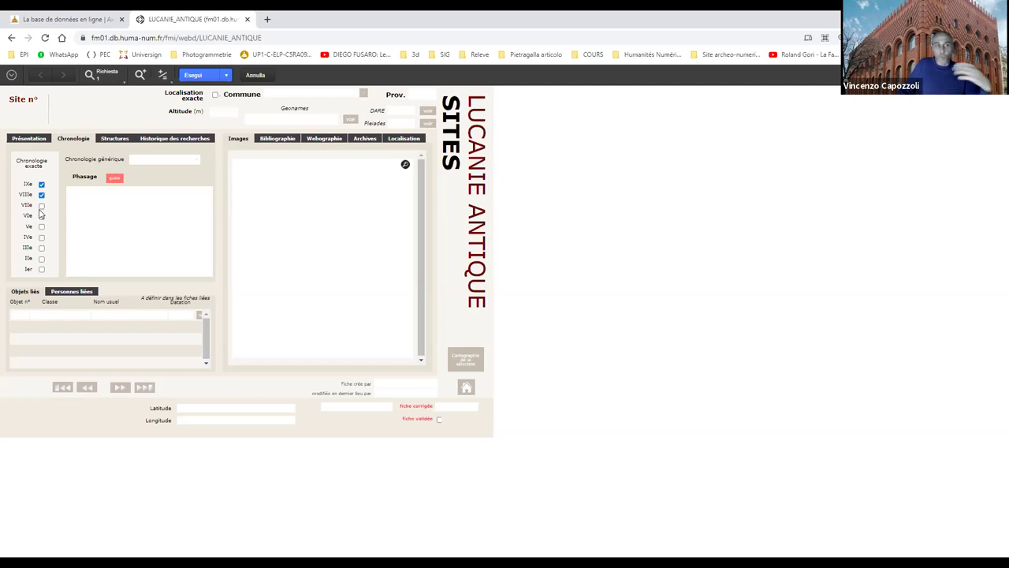
{"action": "left_click", "coordinate": [115, 141]}
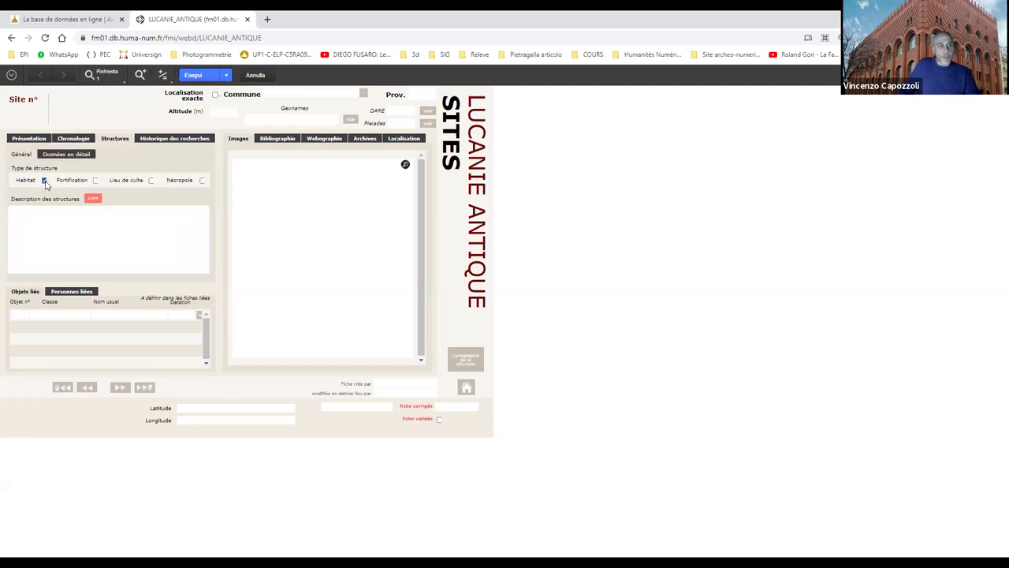
Add a second search request for the structure type Nécropole and the VIIe century.
{"action": "left_click", "coordinate": [142, 78]}
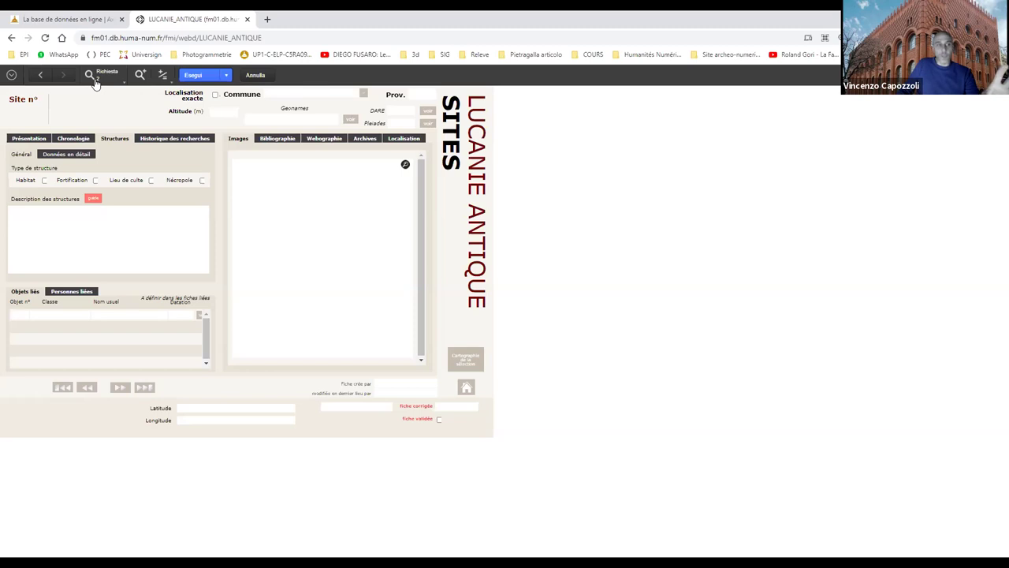
{"action": "left_click", "coordinate": [41, 139]}
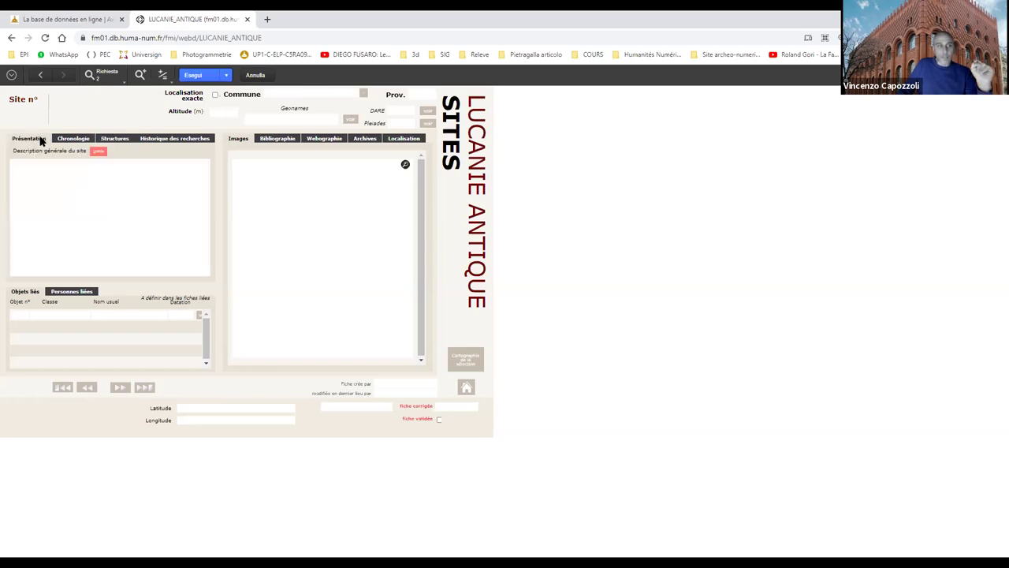
{"action": "left_click", "coordinate": [64, 140]}
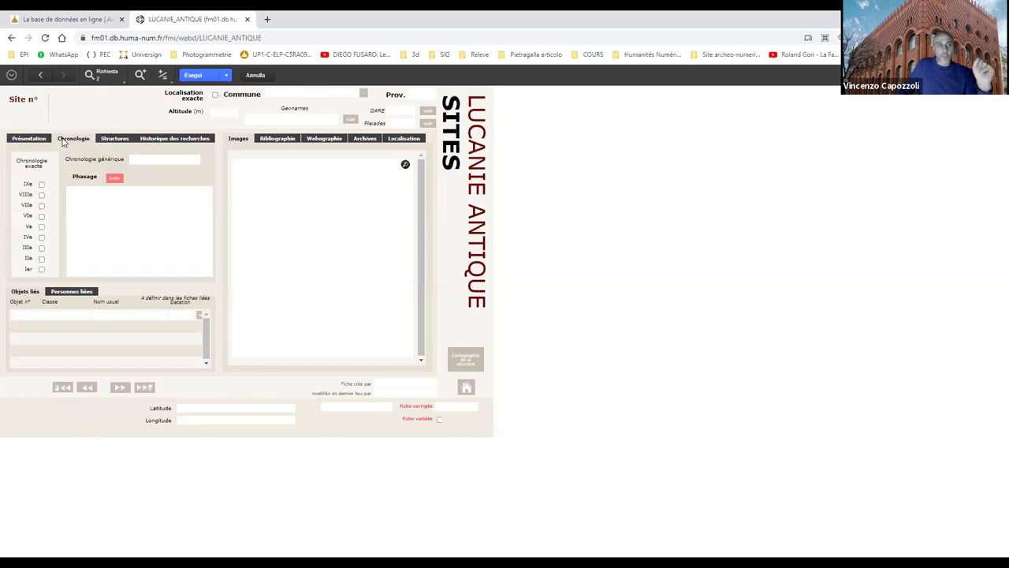
{"action": "left_click", "coordinate": [112, 141]}
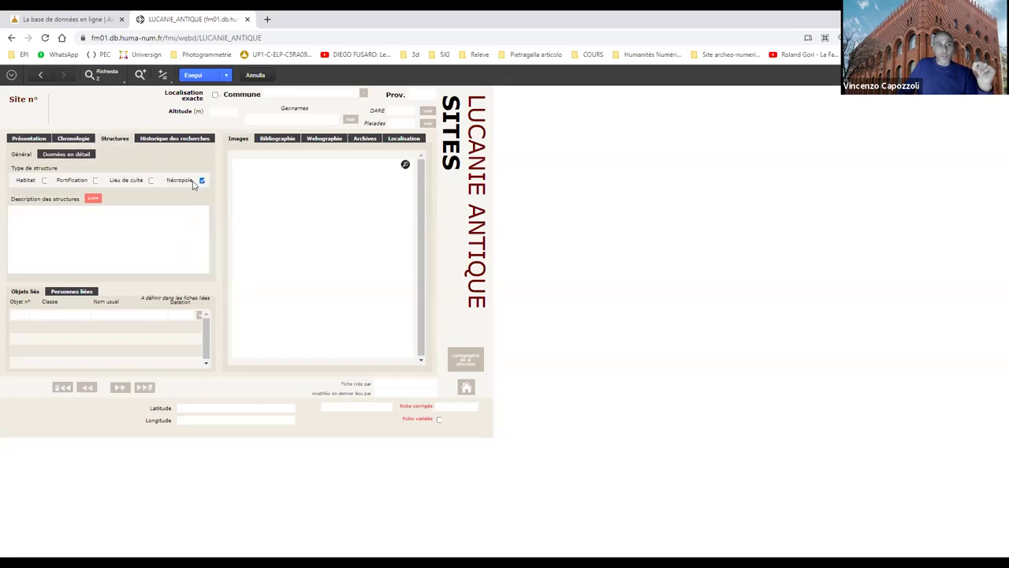
{"action": "left_click", "coordinate": [76, 142]}
{"action": "left_click", "coordinate": [42, 206]}
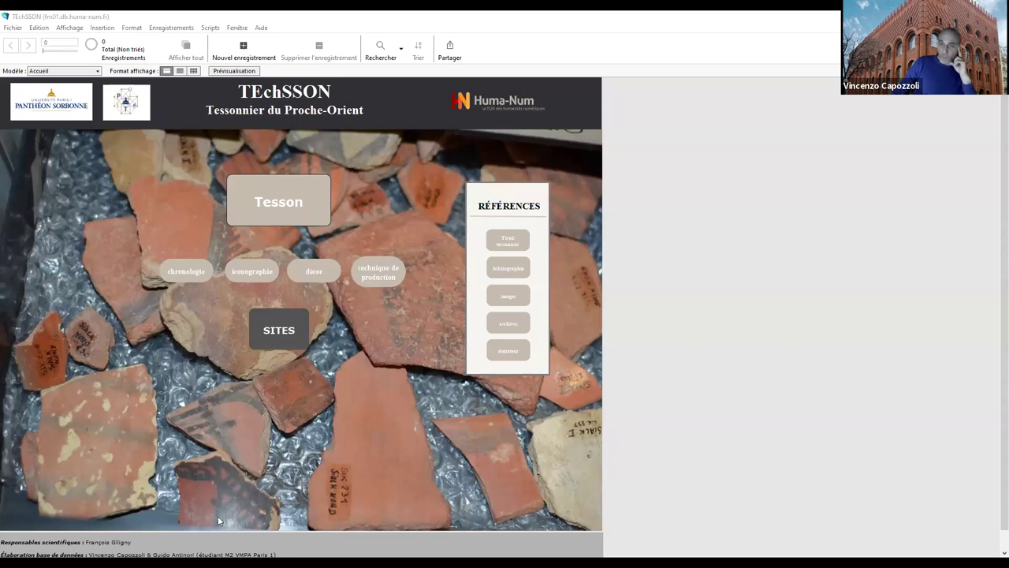
In the TEchSSON database, open the Argos-2 sherd record from drawer 1 and examine its technical information and drawing.
{"action": "scroll", "coordinate": [221, 508], "scroll_direction": "down", "scroll_amount": 1}
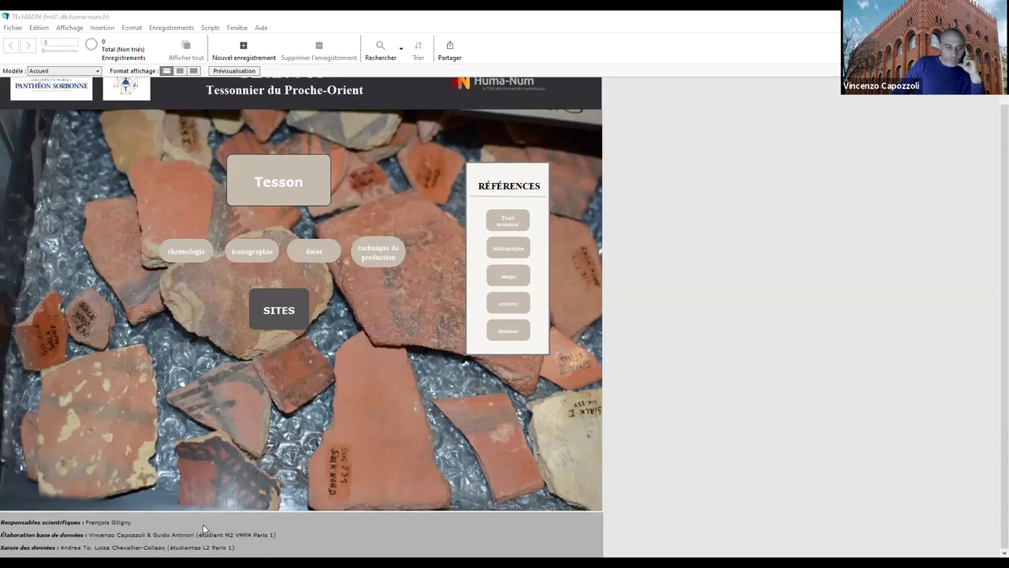
{"action": "scroll", "coordinate": [203, 523], "scroll_direction": "up", "scroll_amount": 1}
{"action": "scroll", "coordinate": [135, 544], "scroll_direction": "down", "scroll_amount": 1}
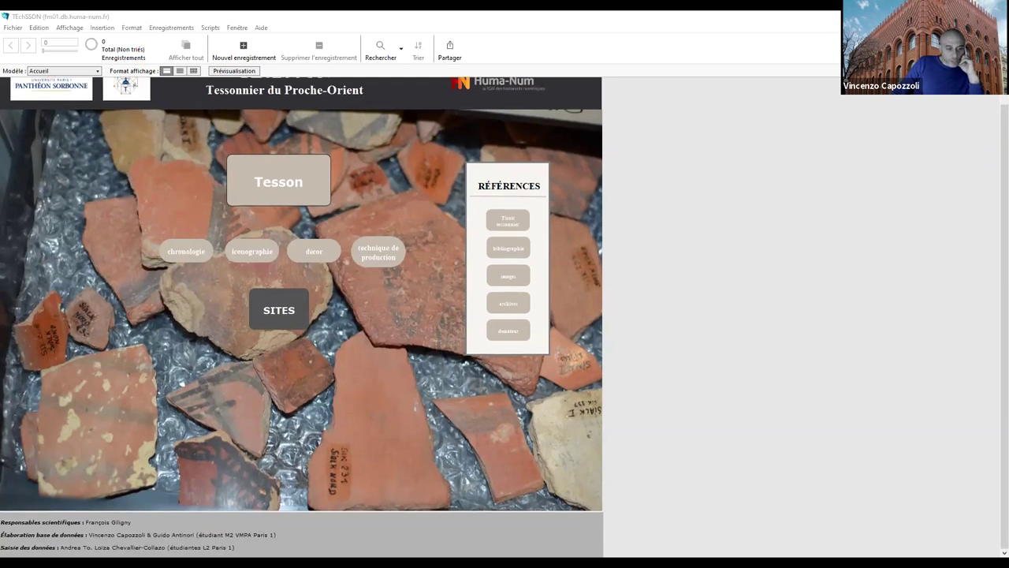
{"action": "scroll", "coordinate": [289, 509], "scroll_direction": "up", "scroll_amount": 1}
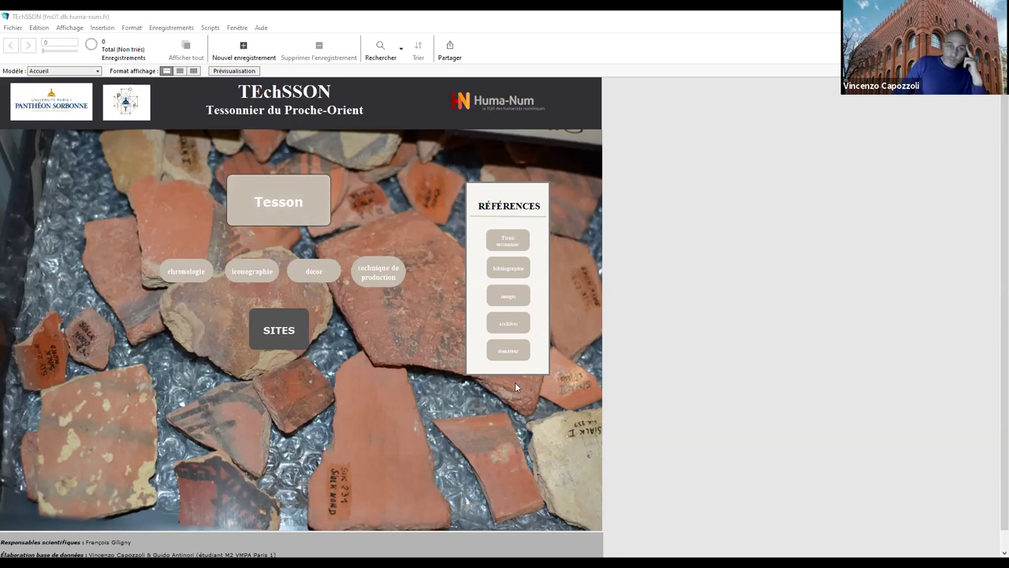
{"action": "left_click", "coordinate": [506, 245]}
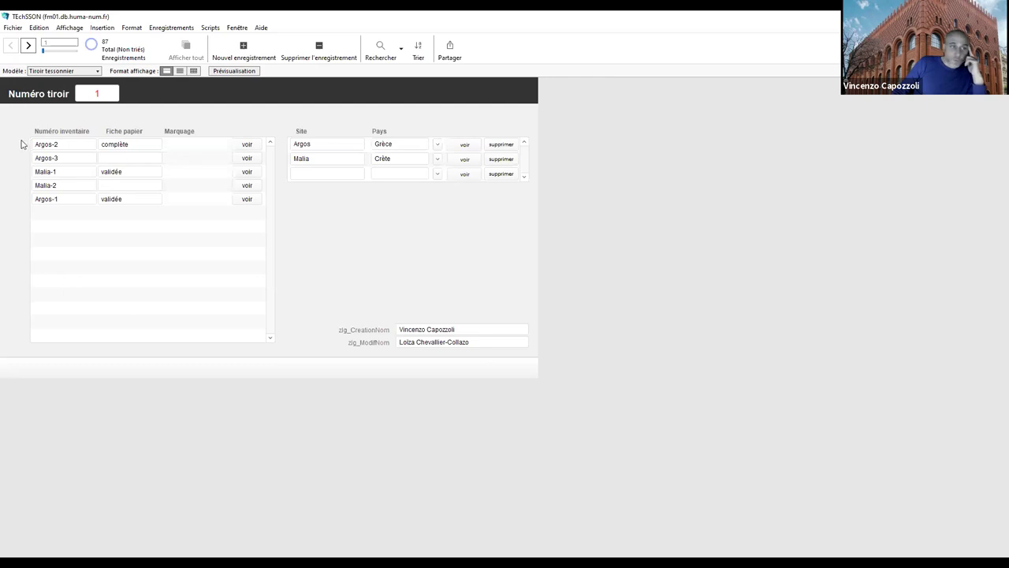
{"action": "left_click", "coordinate": [247, 146]}
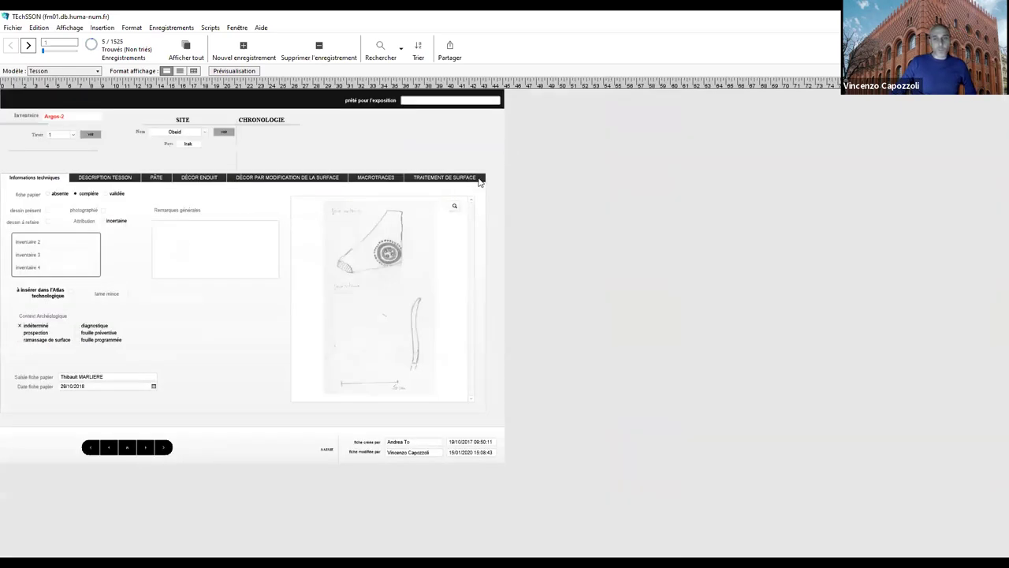
{"action": "scroll", "coordinate": [477, 177], "scroll_direction": "down", "scroll_amount": 1}
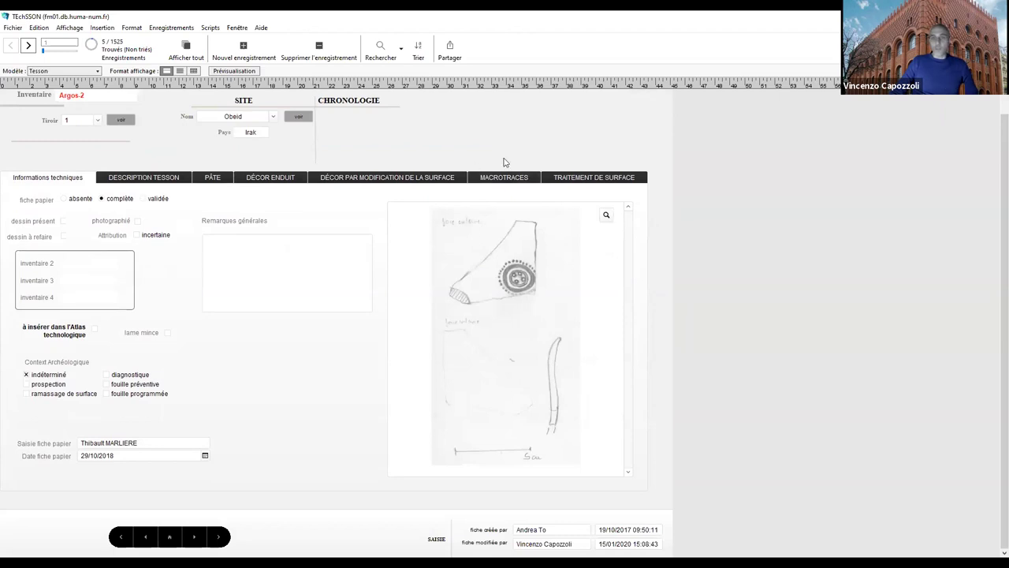
{"action": "scroll", "coordinate": [418, 136], "scroll_direction": "up", "scroll_amount": 1}
{"action": "scroll", "coordinate": [418, 135], "scroll_direction": "down", "scroll_amount": 1}
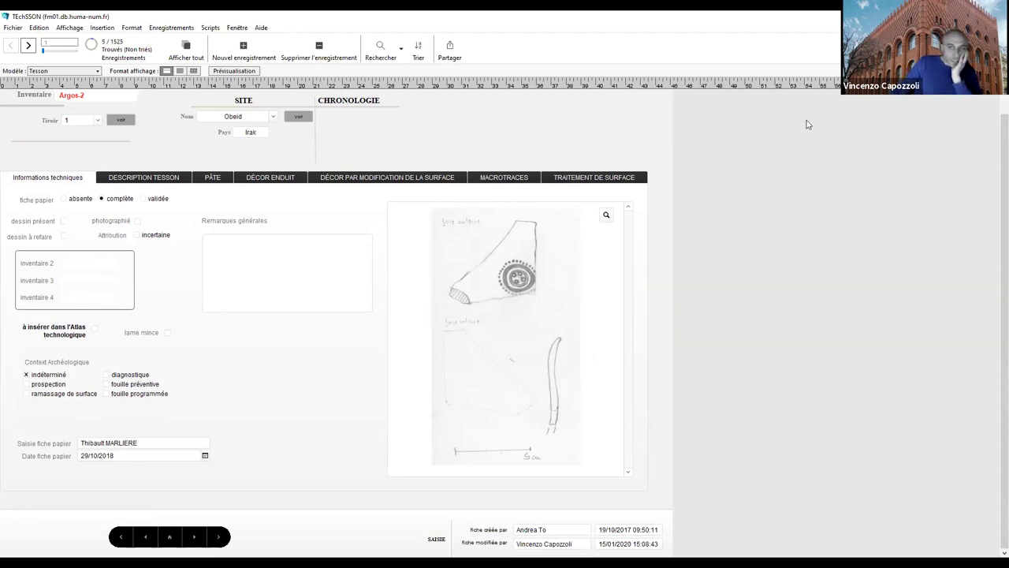
{"action": "scroll", "coordinate": [87, 276], "scroll_direction": "up", "scroll_amount": 1}
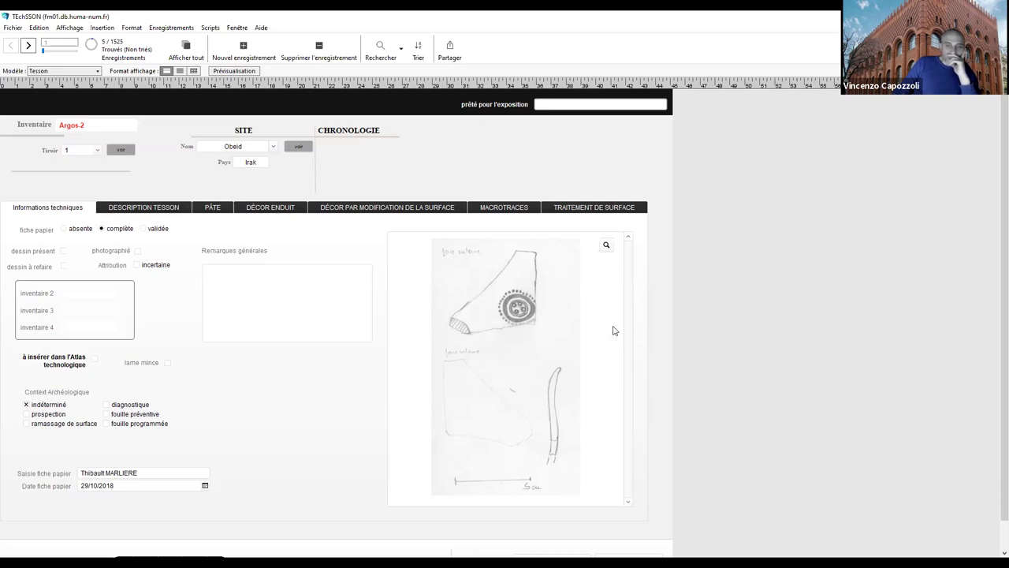
{"action": "scroll", "coordinate": [605, 354], "scroll_direction": "down", "scroll_amount": 1}
{"action": "scroll", "coordinate": [605, 354], "scroll_direction": "up", "scroll_amount": 1}
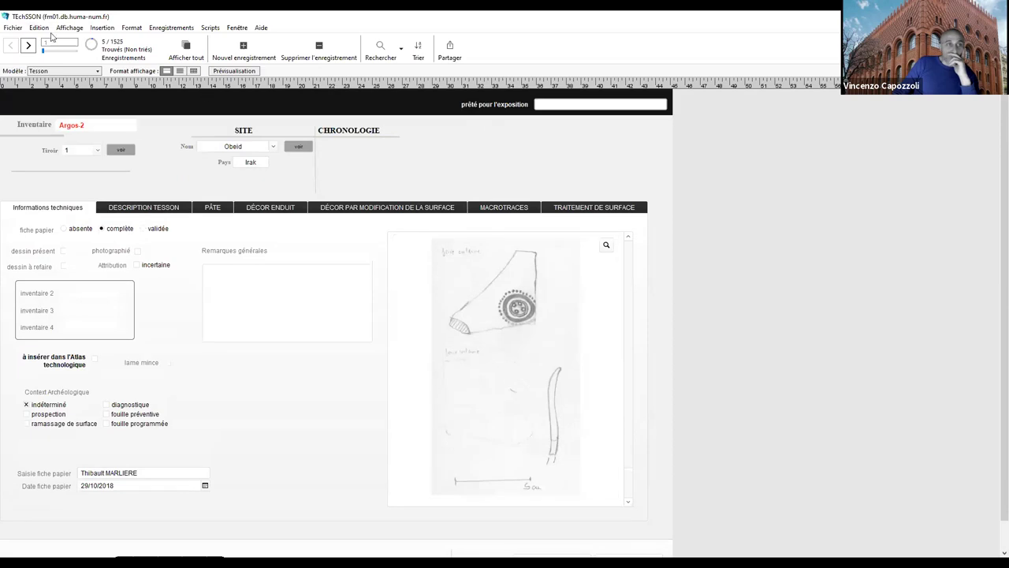
Page through the found sherd records around Argos-3 and restore the display of all records.
{"action": "left_click", "coordinate": [28, 46]}
{"action": "left_click", "coordinate": [29, 46]}
{"action": "left_click", "coordinate": [29, 46]}
{"action": "left_click", "coordinate": [10, 45]}
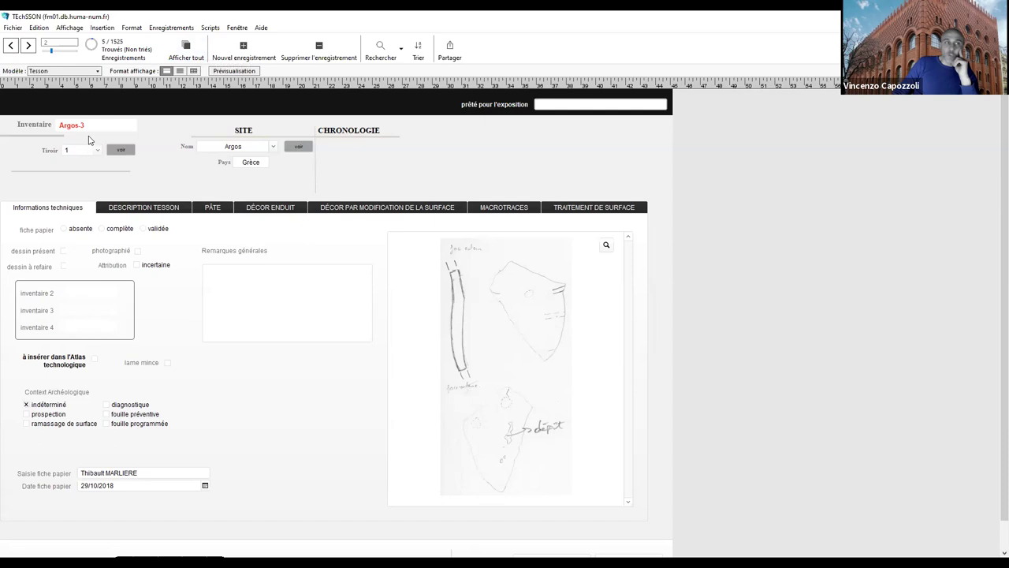
{"action": "left_click", "coordinate": [186, 49]}
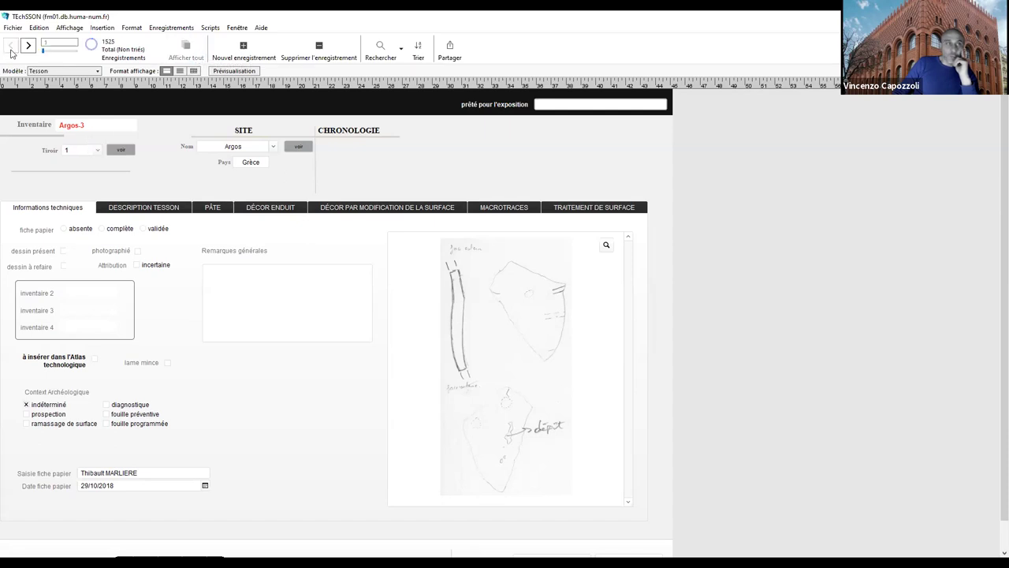
Page forward through the full set of sherd records to Bizhdan33-5.
{"action": "left_click", "coordinate": [29, 47]}
{"action": "left_click", "coordinate": [28, 47]}
{"action": "left_click", "coordinate": [28, 47]}
{"action": "left_click", "coordinate": [29, 47]}
{"action": "left_click", "coordinate": [28, 48]}
{"action": "left_click", "coordinate": [28, 48]}
{"action": "left_click", "coordinate": [28, 47]}
{"action": "left_click", "coordinate": [29, 47]}
{"action": "left_click", "coordinate": [28, 47]}
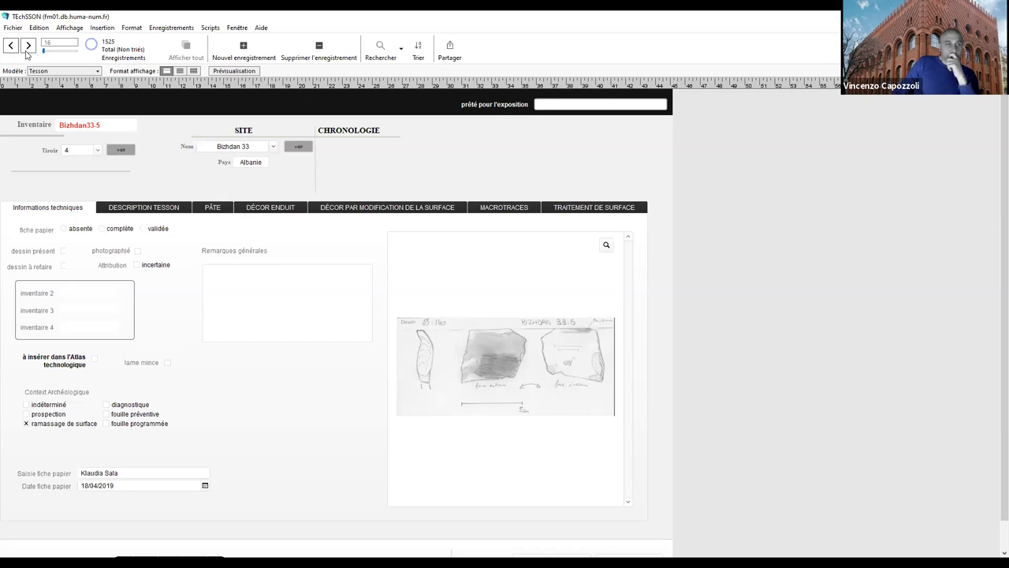
View the sherd description of Bizhdan33-5 and examine the available shaping techniques without changing the recorded one.
{"action": "left_click", "coordinate": [171, 209]}
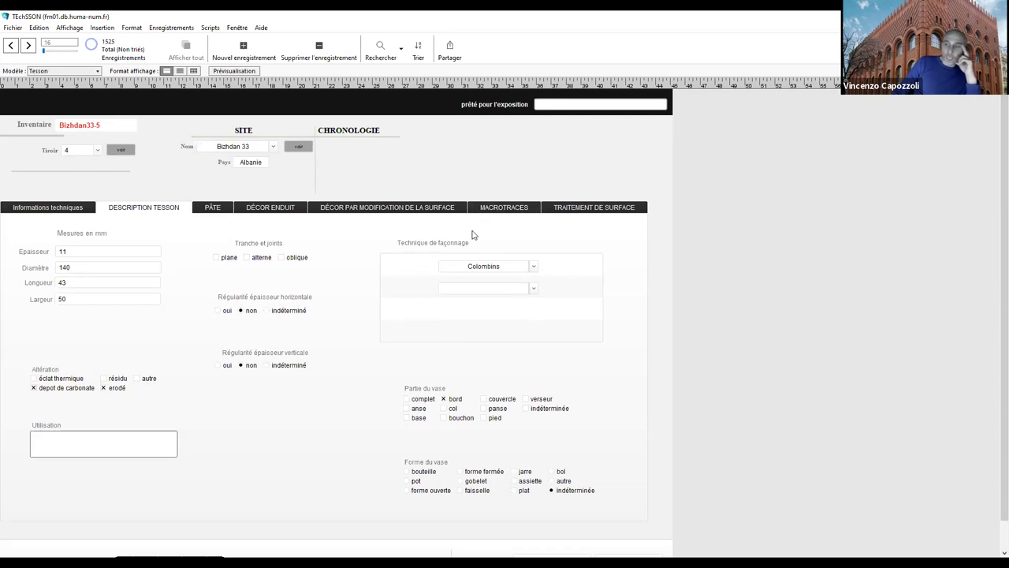
{"action": "left_click", "coordinate": [533, 268]}
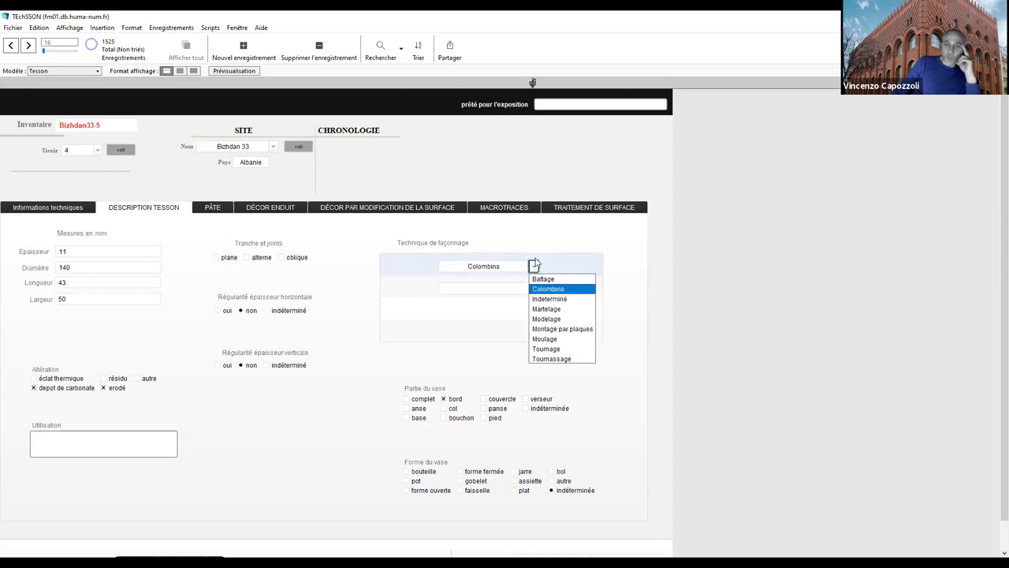
{"action": "left_click", "coordinate": [494, 231]}
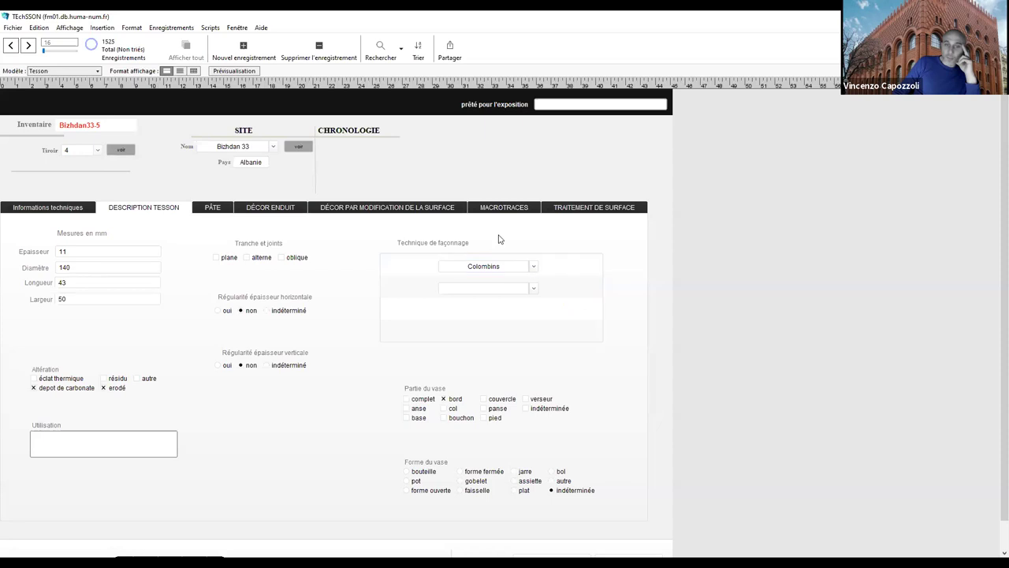
{"action": "left_click", "coordinate": [534, 268]}
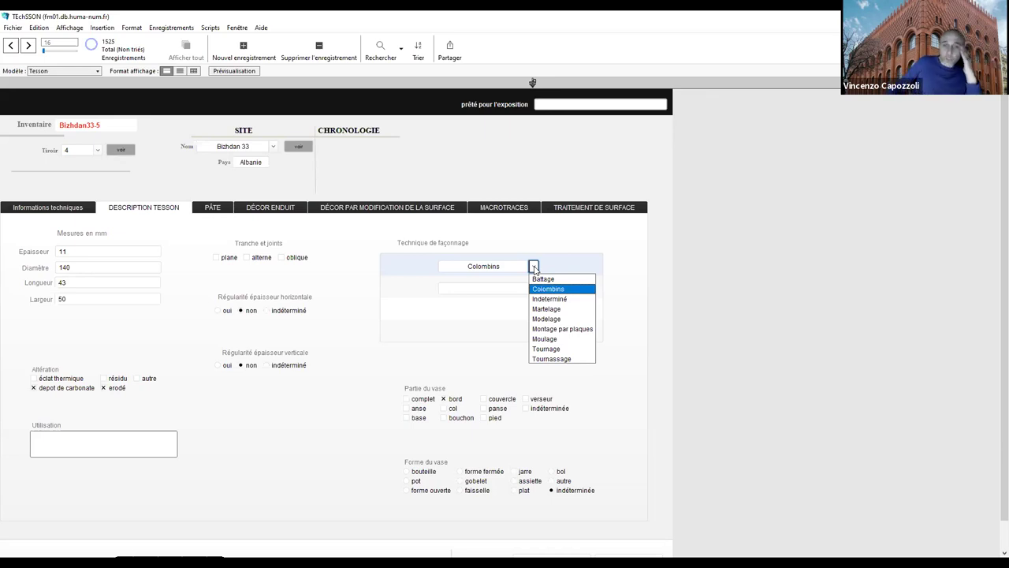
{"action": "left_click", "coordinate": [532, 226]}
Browse forward through the sherd descriptions to record 1041, THA.001 from Tell Halaf.
{"action": "left_click", "coordinate": [28, 45]}
{"action": "left_click", "coordinate": [28, 46]}
{"action": "left_click", "coordinate": [29, 45]}
{"action": "left_click", "coordinate": [28, 46]}
{"action": "left_click", "coordinate": [29, 45]}
{"action": "left_click", "coordinate": [28, 46]}
{"action": "left_click", "coordinate": [28, 46]}
{"action": "left_click", "coordinate": [29, 46]}
{"action": "left_click", "coordinate": [28, 46]}
{"action": "left_click", "coordinate": [28, 46]}
{"action": "left_click", "coordinate": [28, 46]}
{"action": "left_click", "coordinate": [29, 46]}
{"action": "left_click", "coordinate": [28, 45]}
{"action": "left_click", "coordinate": [29, 46]}
{"action": "left_click", "coordinate": [29, 46]}
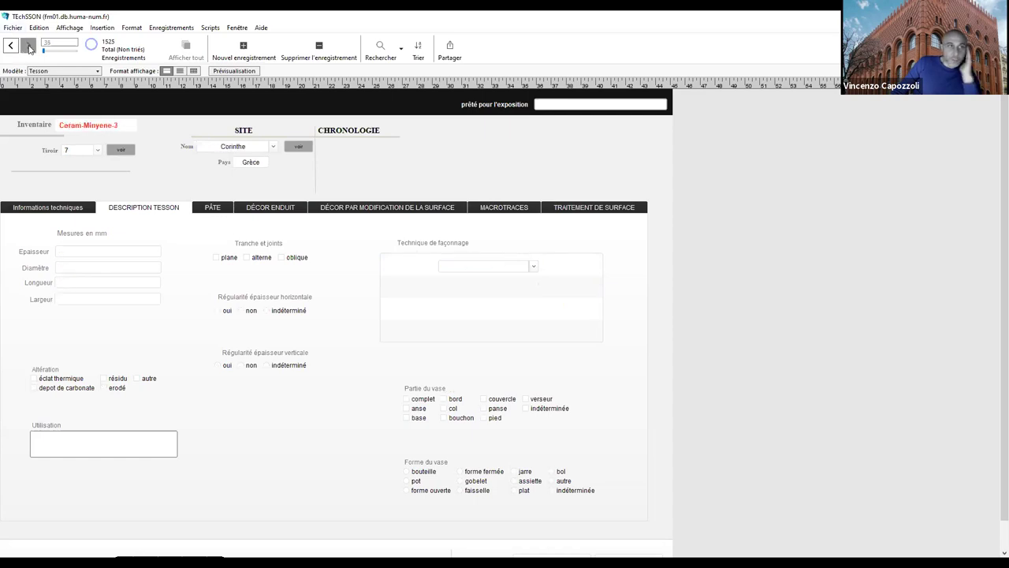
{"action": "left_click_drag", "start_coordinate": [44, 51], "coordinate": [69, 53]}
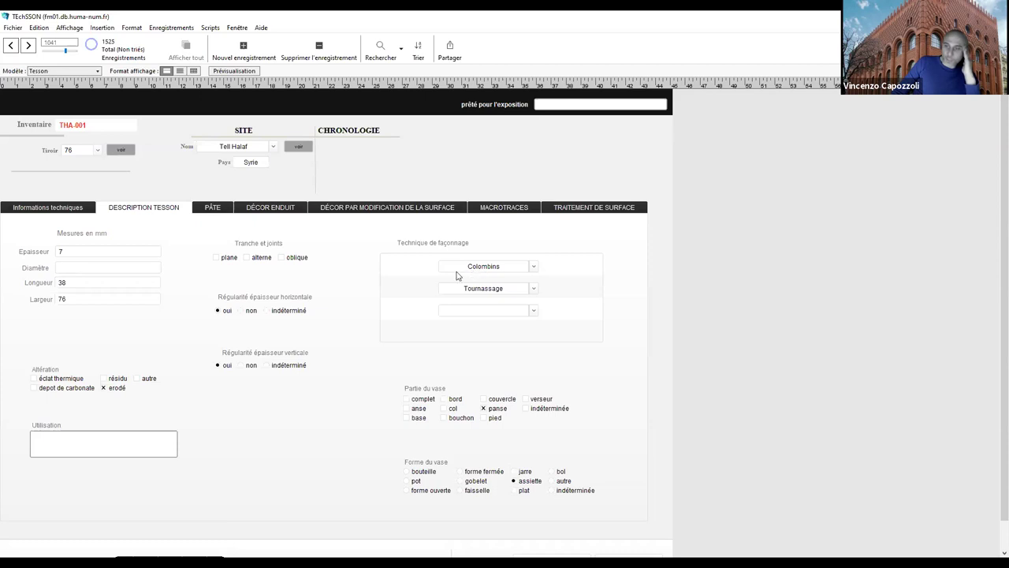
Examine THA.001's paste, coated decoration, surface-modification decoration, macrotraces and surface treatment data.
{"action": "left_click", "coordinate": [206, 208]}
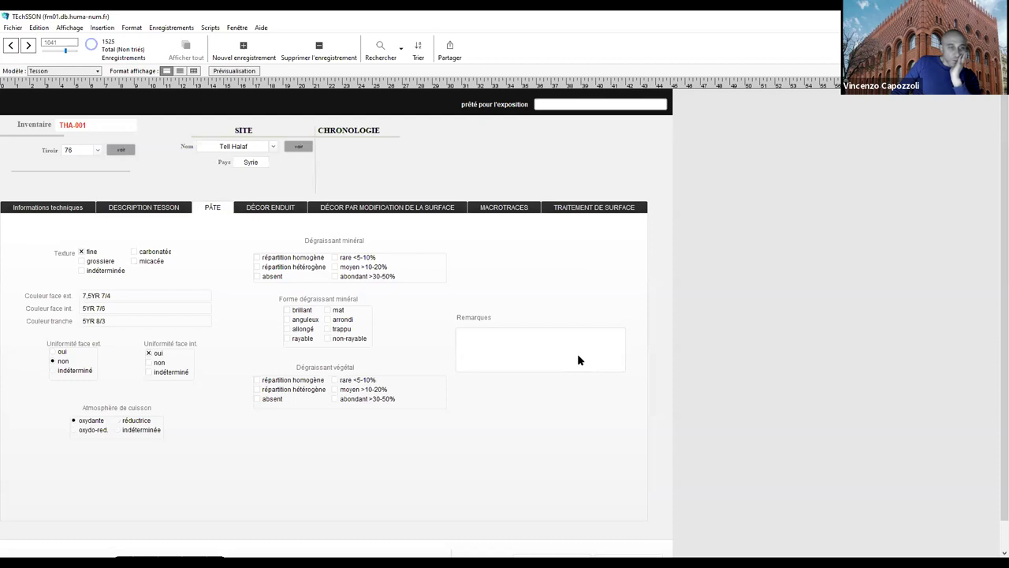
{"action": "left_click", "coordinate": [280, 208]}
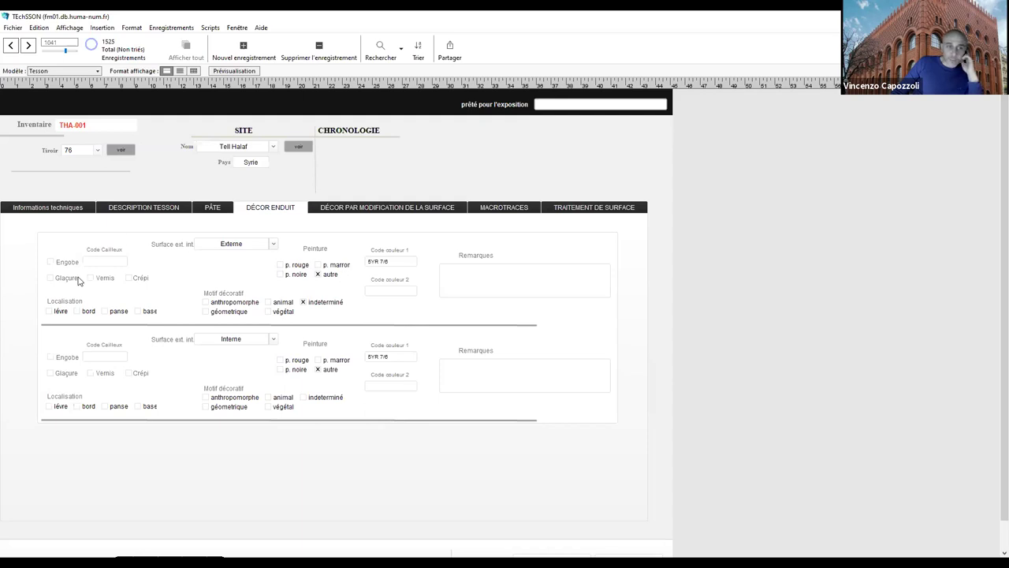
{"action": "left_click", "coordinate": [407, 206]}
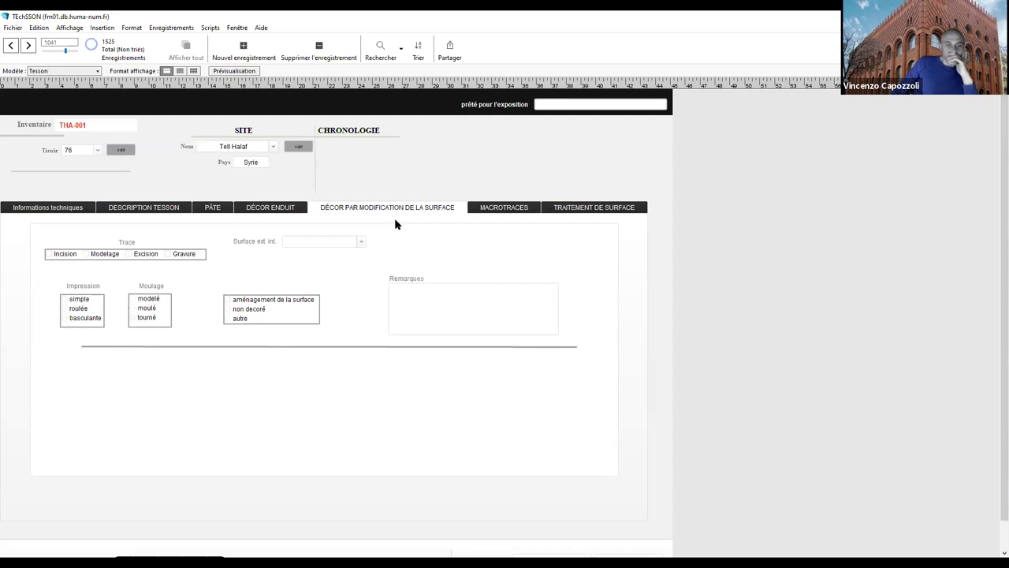
{"action": "left_click", "coordinate": [523, 210]}
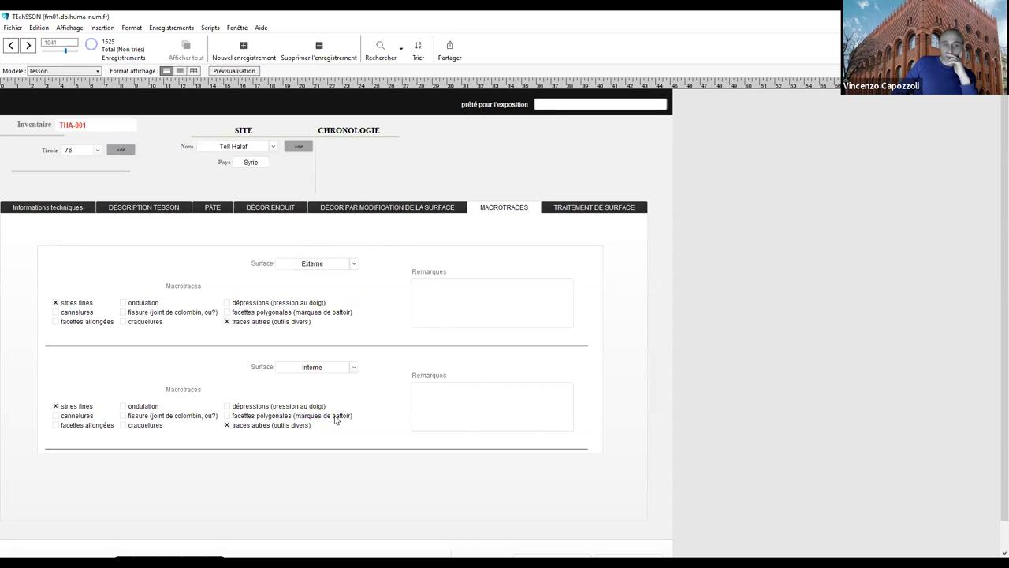
{"action": "left_click", "coordinate": [594, 208]}
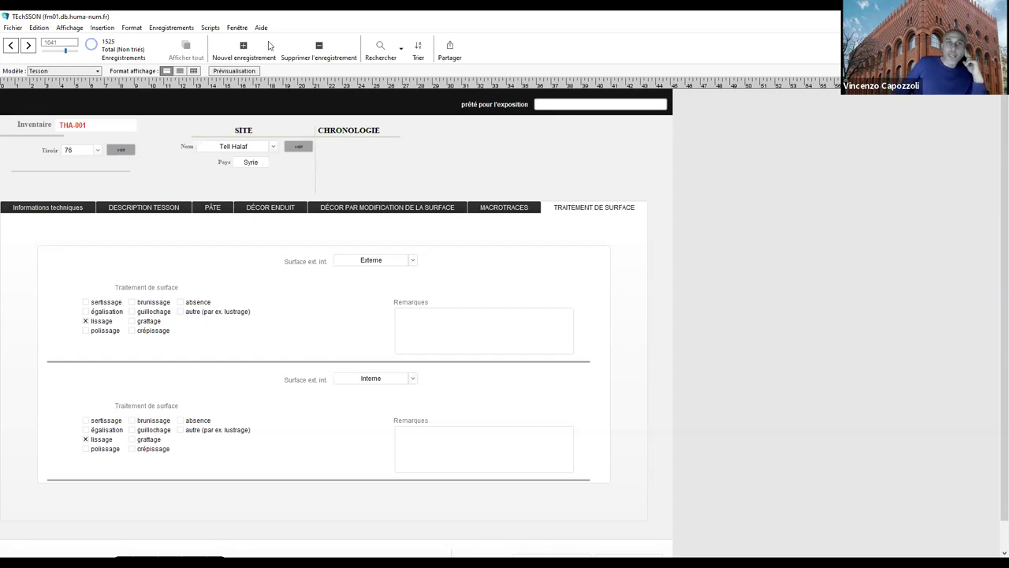
Examine THA.001's technical information, general remarks and additional inventory fields, and its sherd measurements.
{"action": "left_click", "coordinate": [53, 211]}
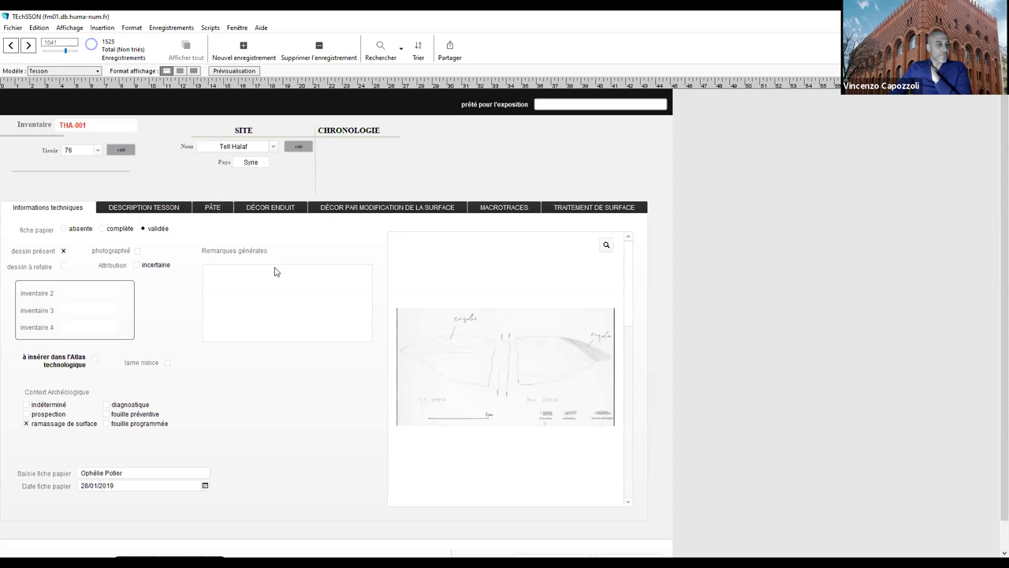
{"action": "left_click", "coordinate": [249, 299]}
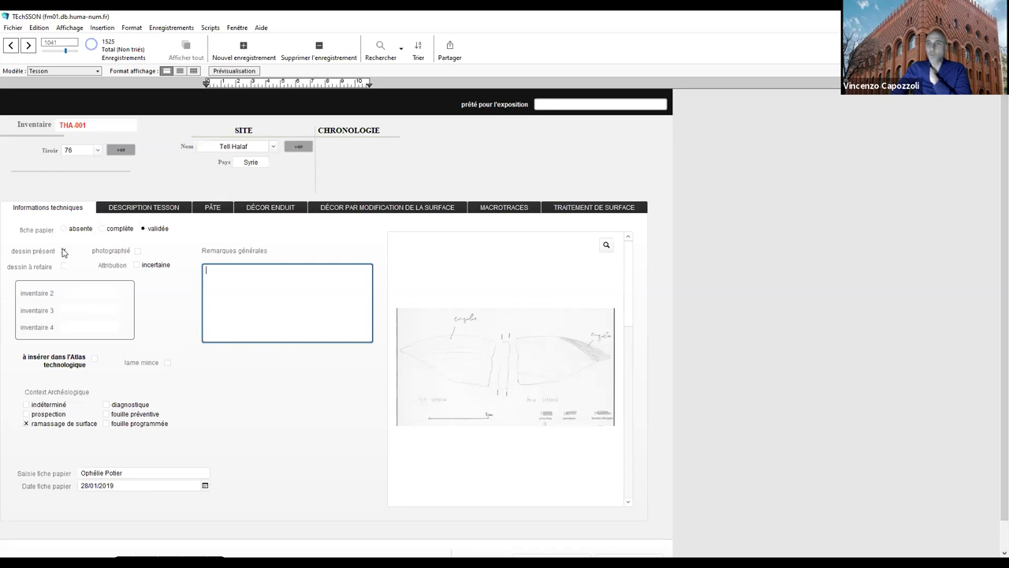
{"action": "left_click", "coordinate": [106, 293]}
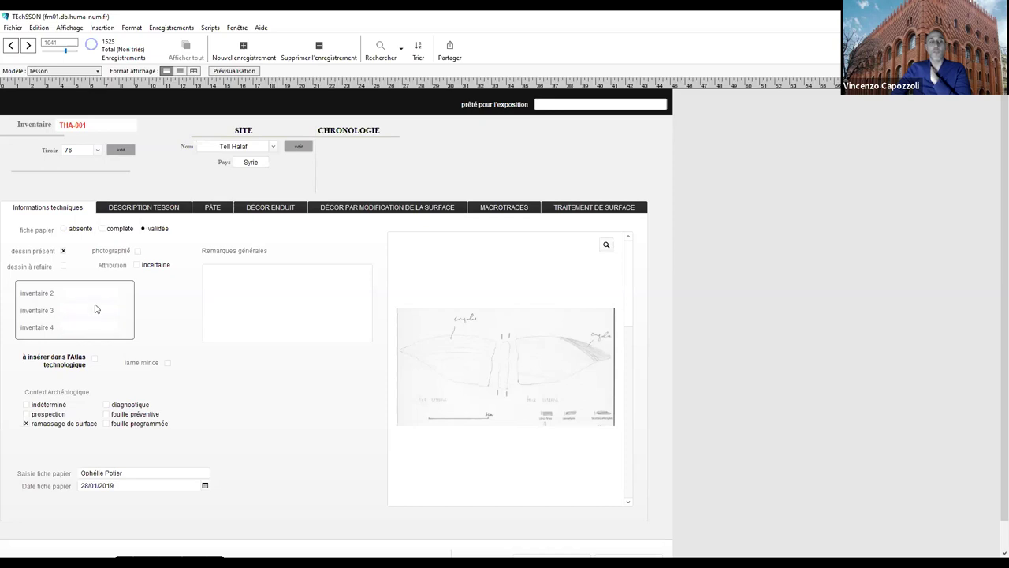
{"action": "left_click", "coordinate": [96, 334]}
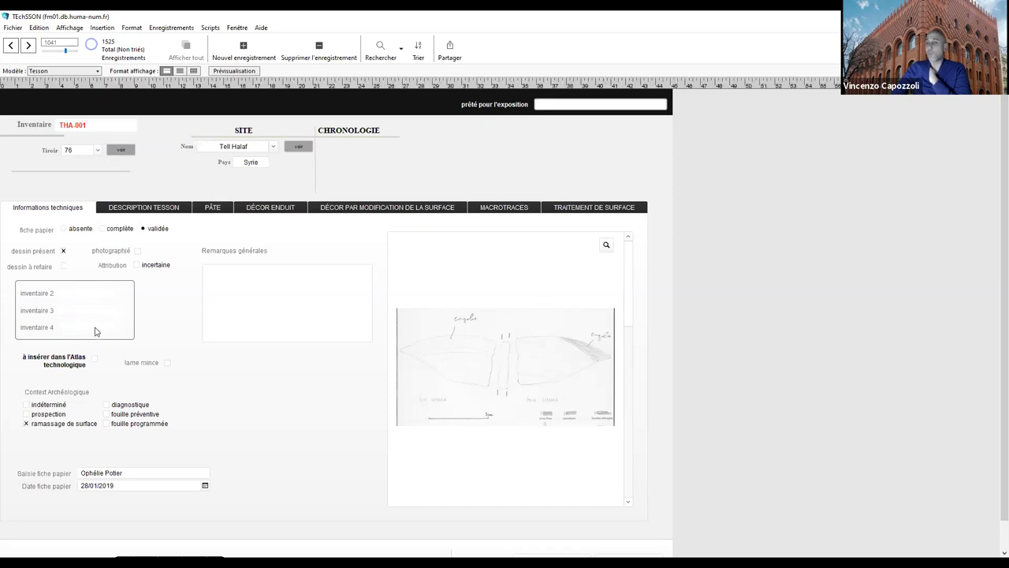
{"action": "left_click", "coordinate": [129, 210]}
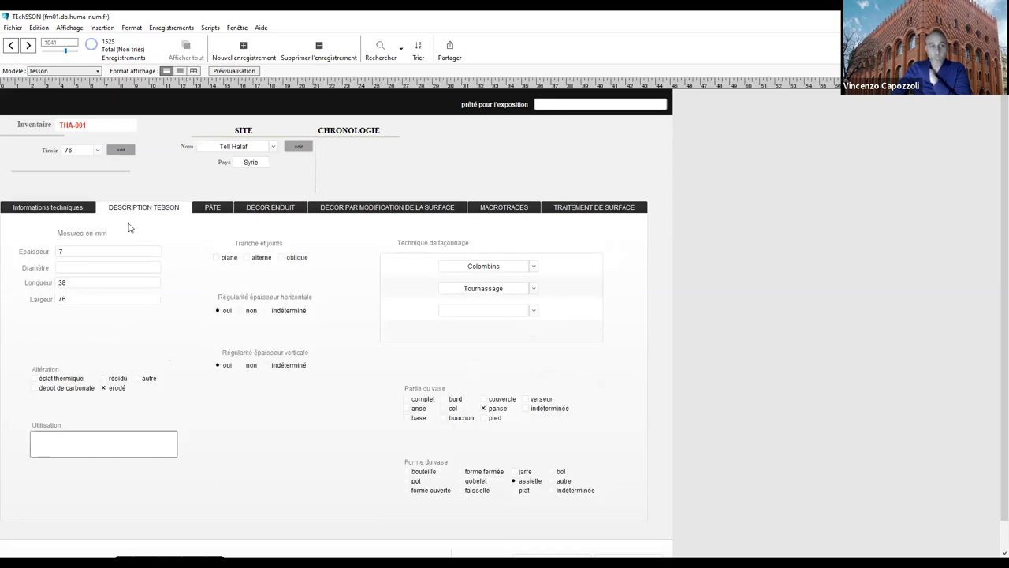
{"action": "left_click", "coordinate": [102, 254]}
{"action": "left_click", "coordinate": [81, 268]}
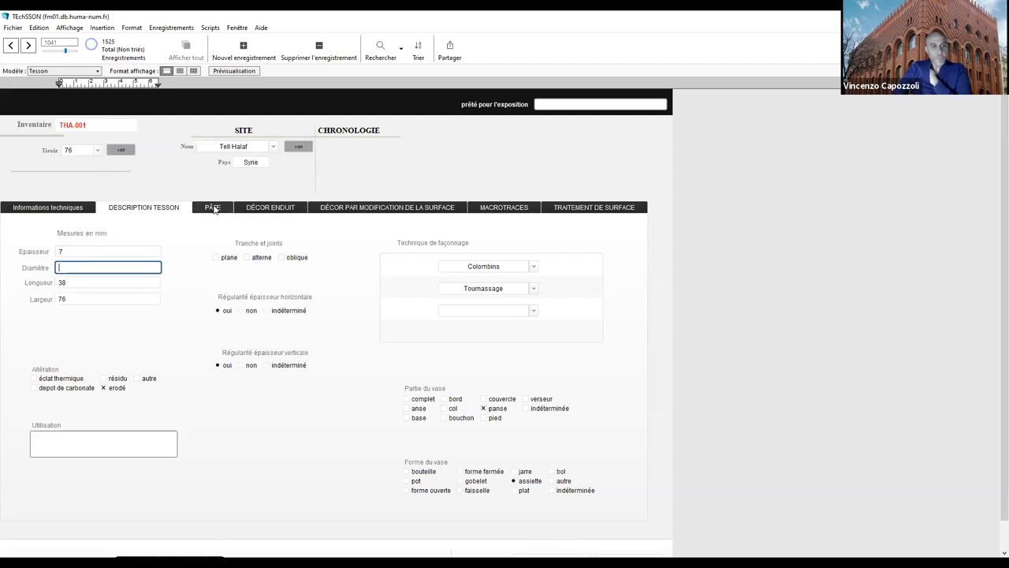
Review THA.001's paste, decoration, macrotraces and surface treatment sections again, returning to its technical information.
{"action": "left_click", "coordinate": [213, 208]}
{"action": "left_click", "coordinate": [283, 208]}
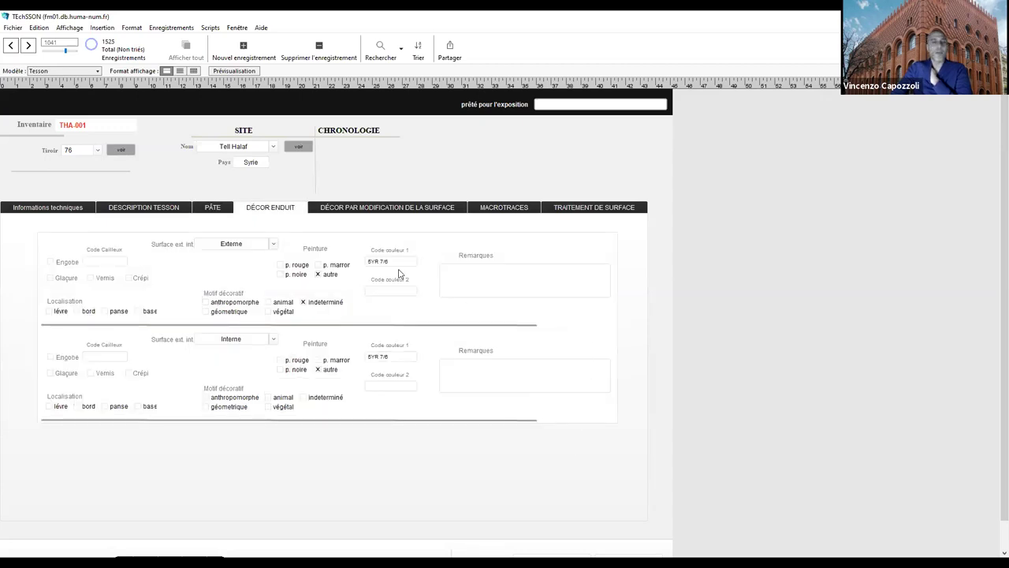
{"action": "left_click", "coordinate": [386, 210]}
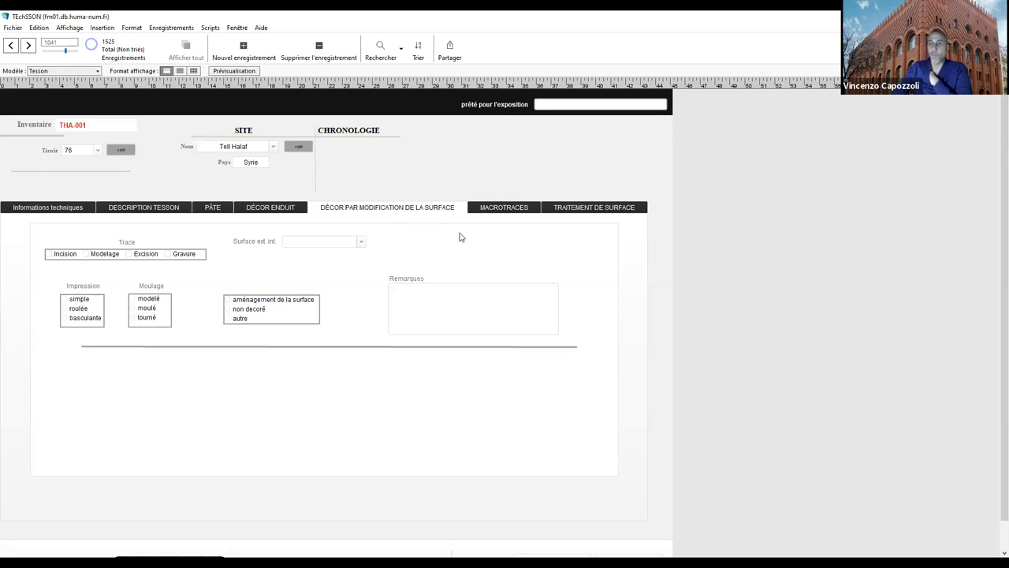
{"action": "left_click", "coordinate": [497, 209]}
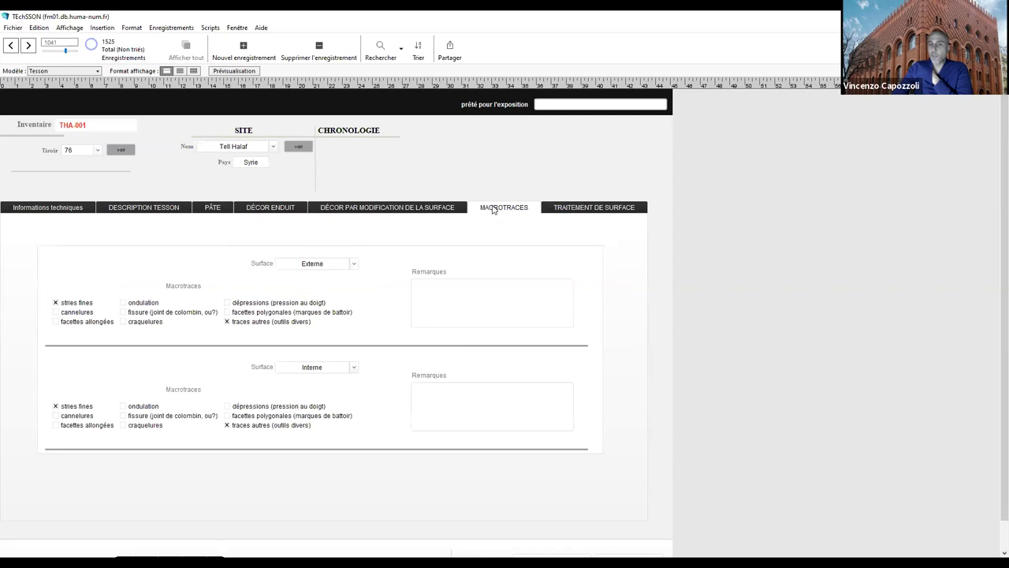
{"action": "left_click", "coordinate": [585, 207]}
{"action": "left_click", "coordinate": [376, 210]}
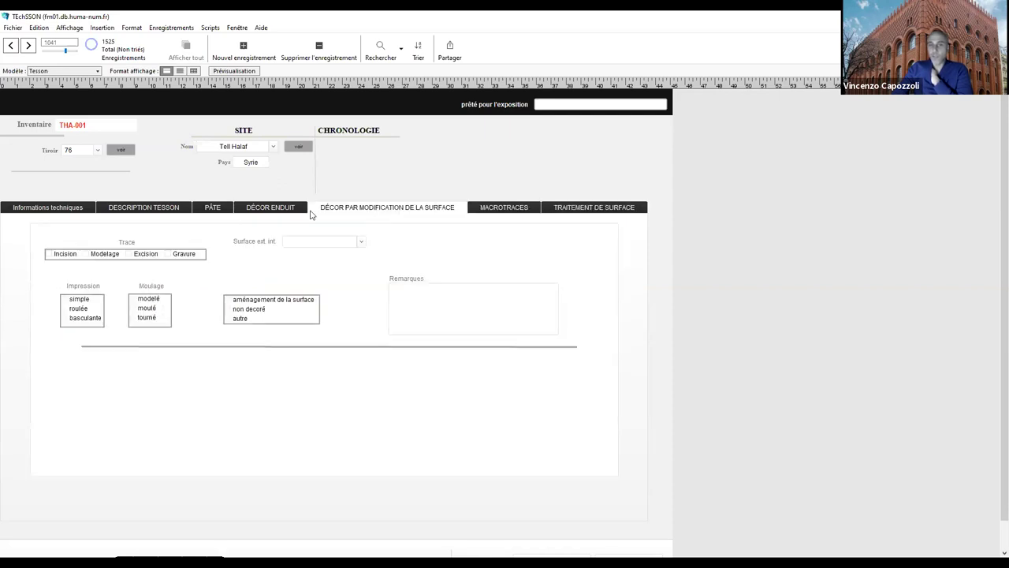
{"action": "left_click", "coordinate": [252, 209]}
{"action": "left_click", "coordinate": [213, 210]}
{"action": "left_click", "coordinate": [148, 209]}
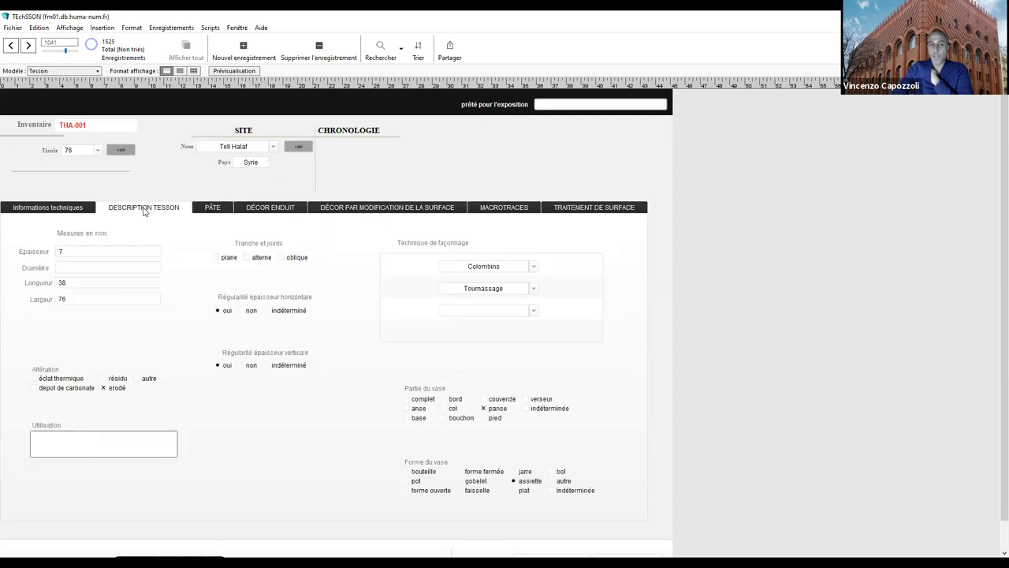
{"action": "left_click", "coordinate": [93, 210]}
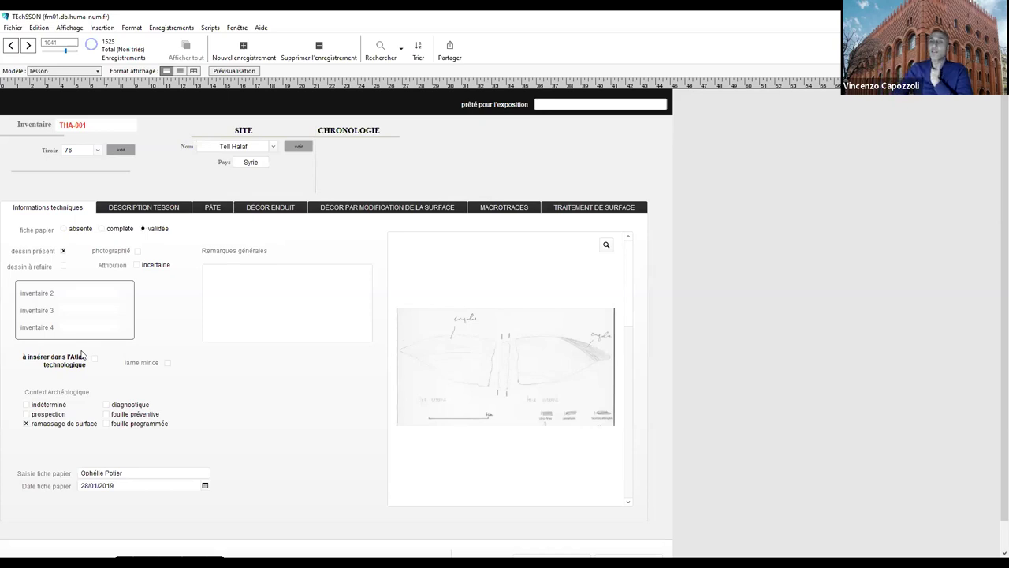
Start a new sherd search with joints plane, horizontal thickness regularity oui and vase shape forme ouverte as criteria.
{"action": "left_click", "coordinate": [381, 50]}
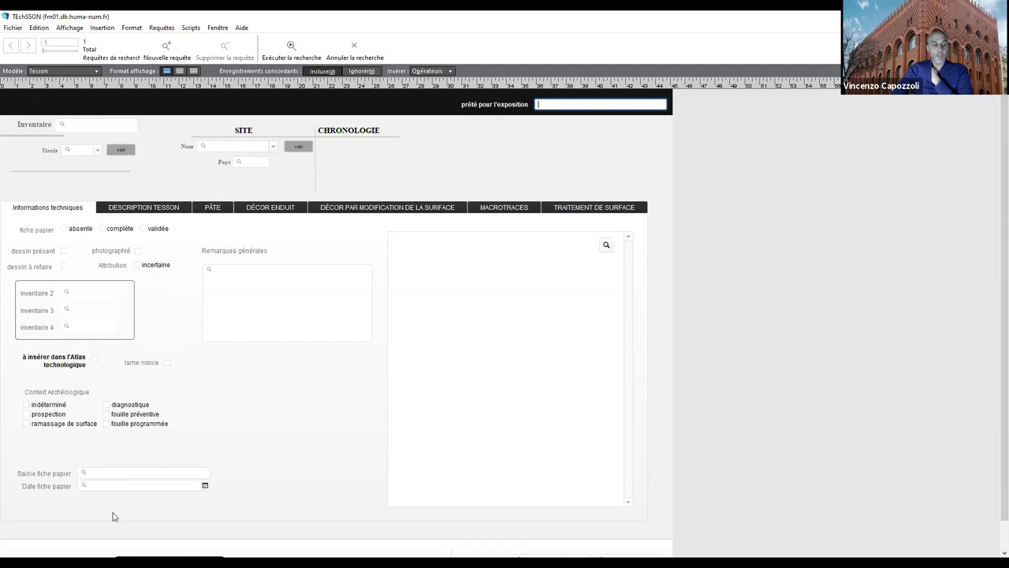
{"action": "left_click", "coordinate": [155, 209]}
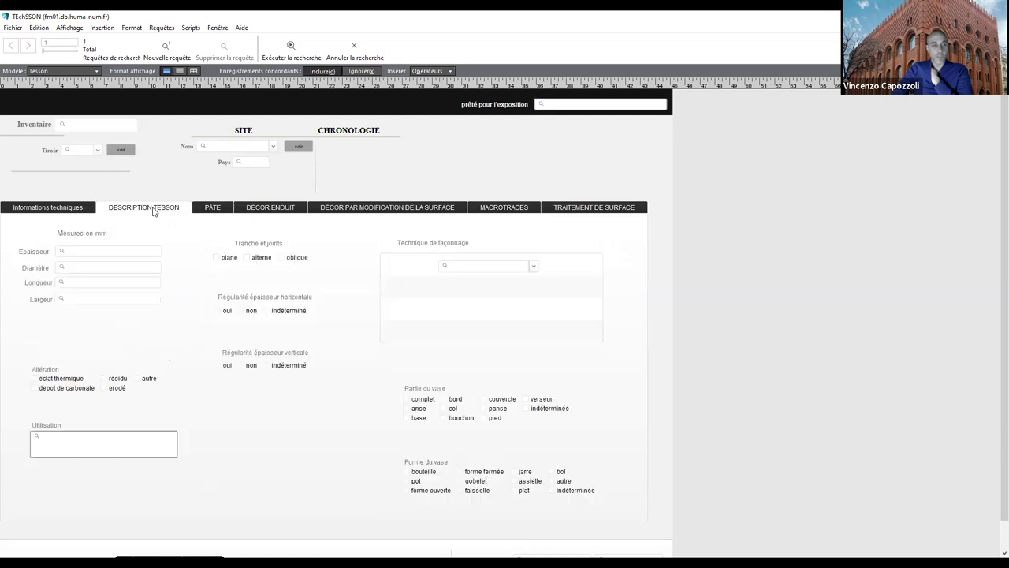
{"action": "left_click", "coordinate": [217, 258]}
{"action": "left_click", "coordinate": [218, 310]}
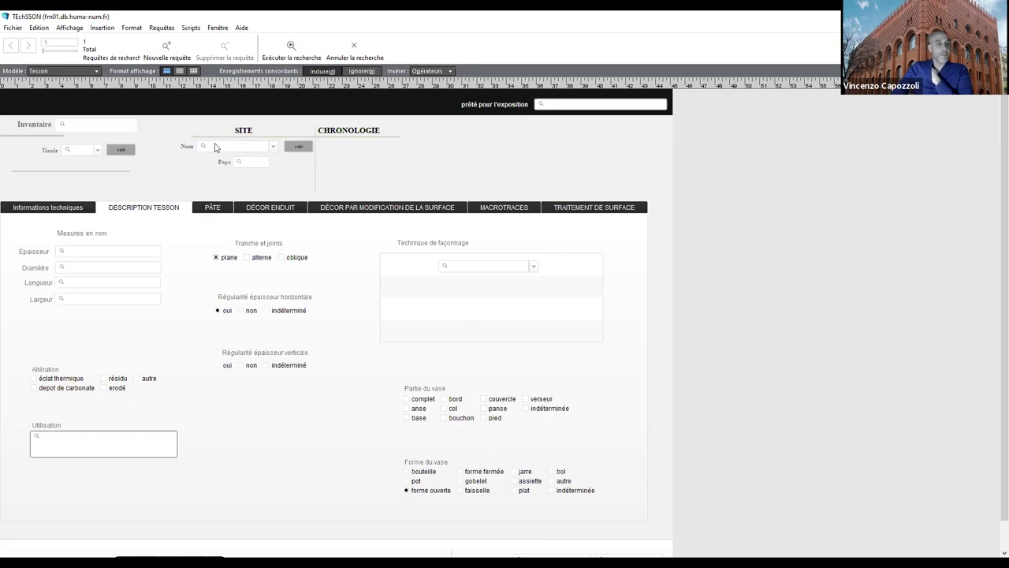
Add paste criteria: texture grossière, firing atmosphere oxydante, and mineral temper with répartition homogène and rare <5-10%.
{"action": "left_click", "coordinate": [212, 207]}
{"action": "left_click", "coordinate": [81, 261]}
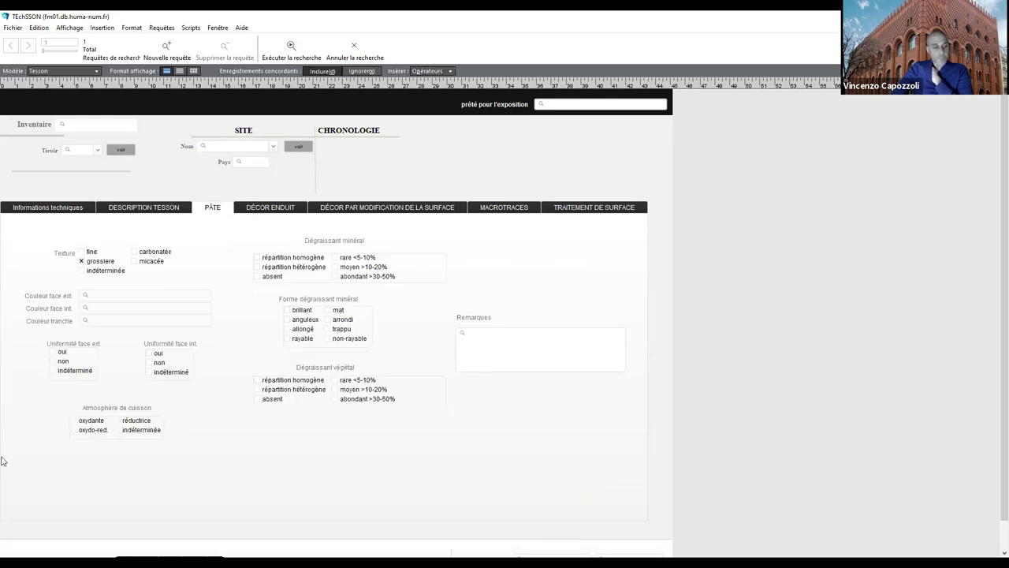
{"action": "left_click", "coordinate": [75, 421]}
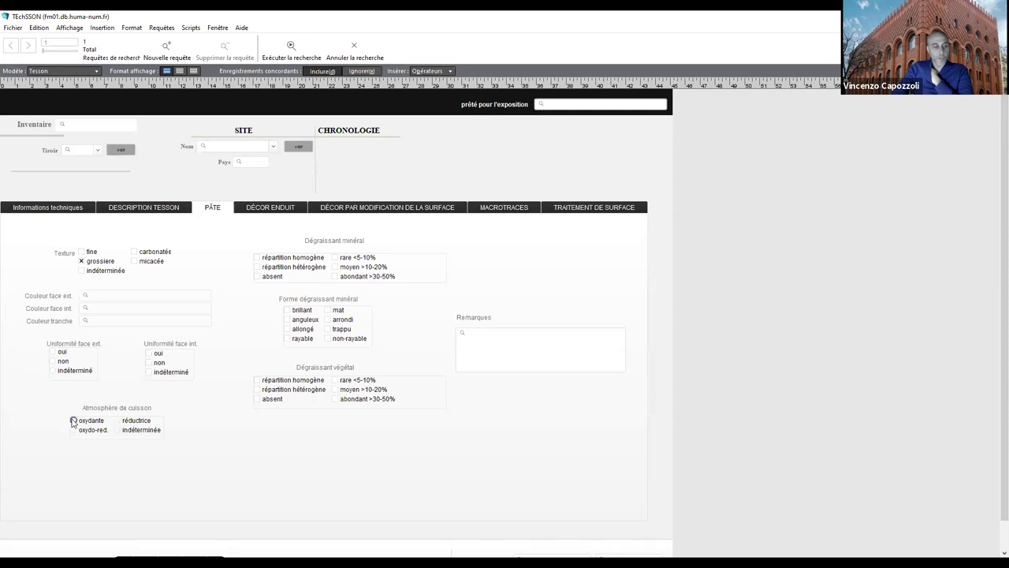
{"action": "left_click", "coordinate": [258, 258]}
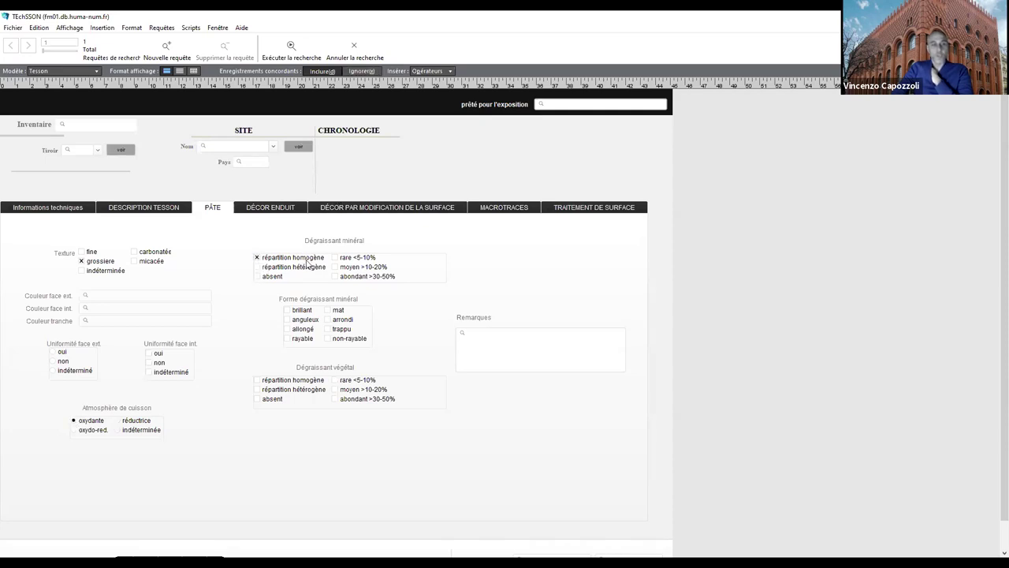
{"action": "left_click", "coordinate": [334, 258]}
Add the coated decoration criteria Engobe and surface externe to the sherd search.
{"action": "left_click", "coordinate": [268, 205]}
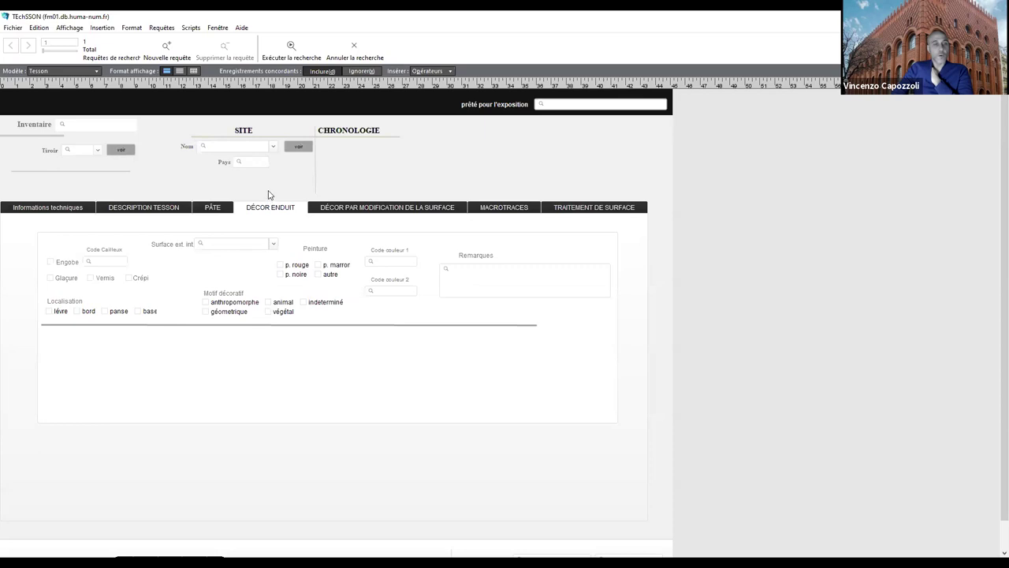
{"action": "left_click", "coordinate": [274, 244]}
{"action": "left_click", "coordinate": [240, 244]}
{"action": "type", "text": "ex"}
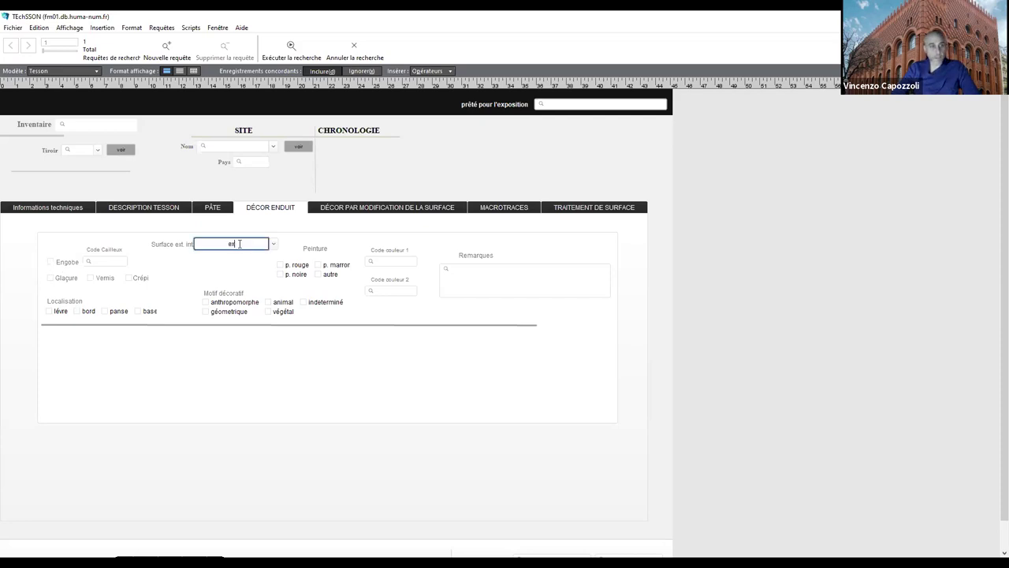
{"action": "type", "text": "tri"}
{"action": "type", "text": "rne"}
{"action": "left_click", "coordinate": [217, 272]}
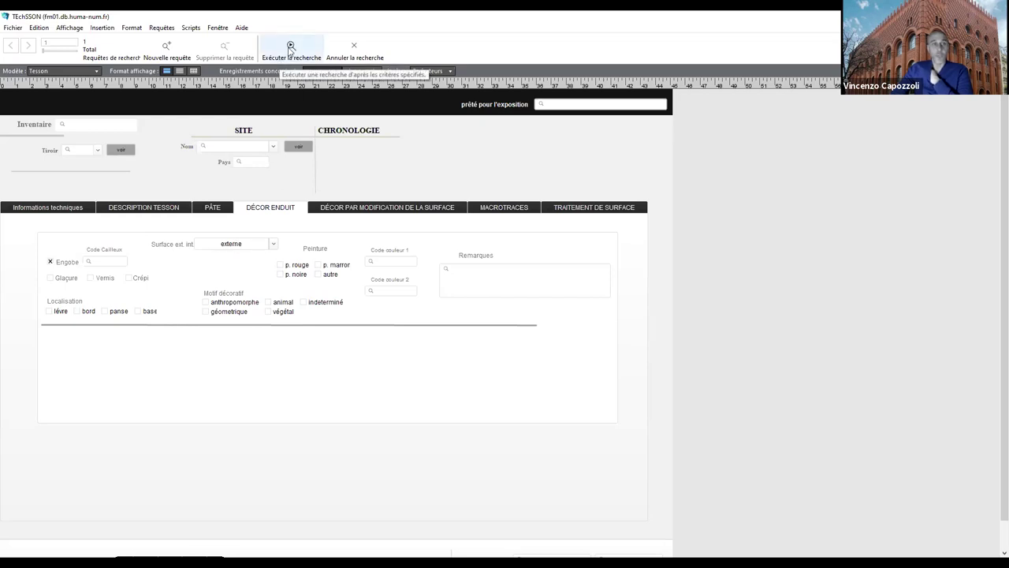
Run the multi-criteria sherd search, dismiss its message and go to record THA.002.
{"action": "left_click", "coordinate": [281, 62]}
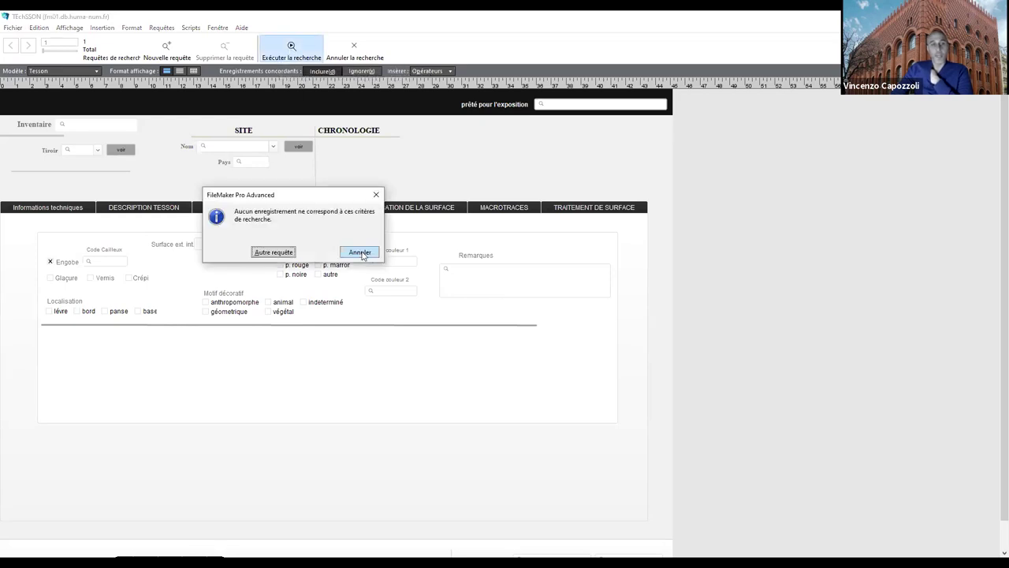
{"action": "left_click", "coordinate": [362, 252]}
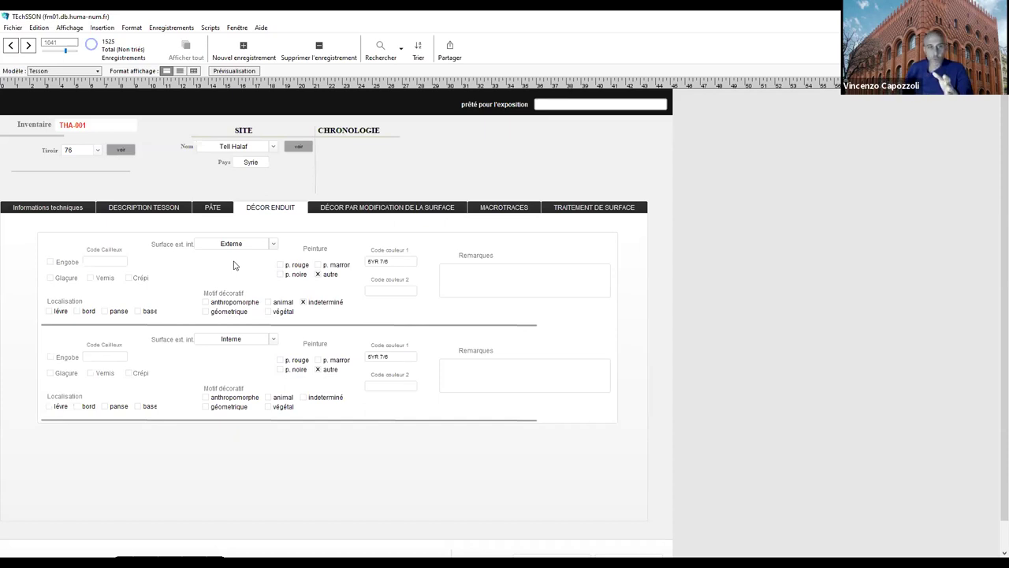
{"action": "key", "text": "ctrl+Down"}
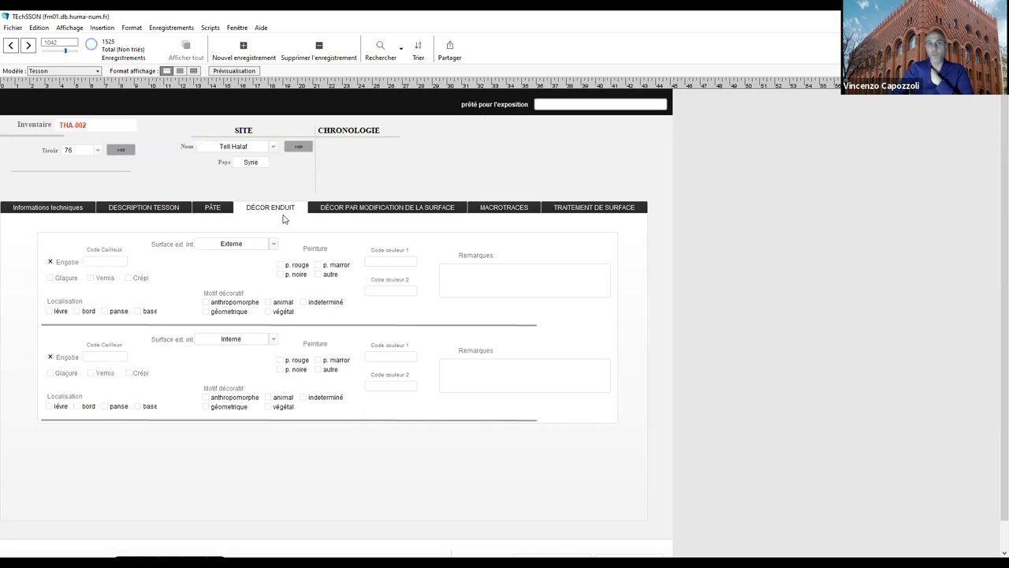
Rerun the recent search starting with plane ET forme ouverte, reopen its request and cancel the search.
{"action": "left_click", "coordinate": [401, 49]}
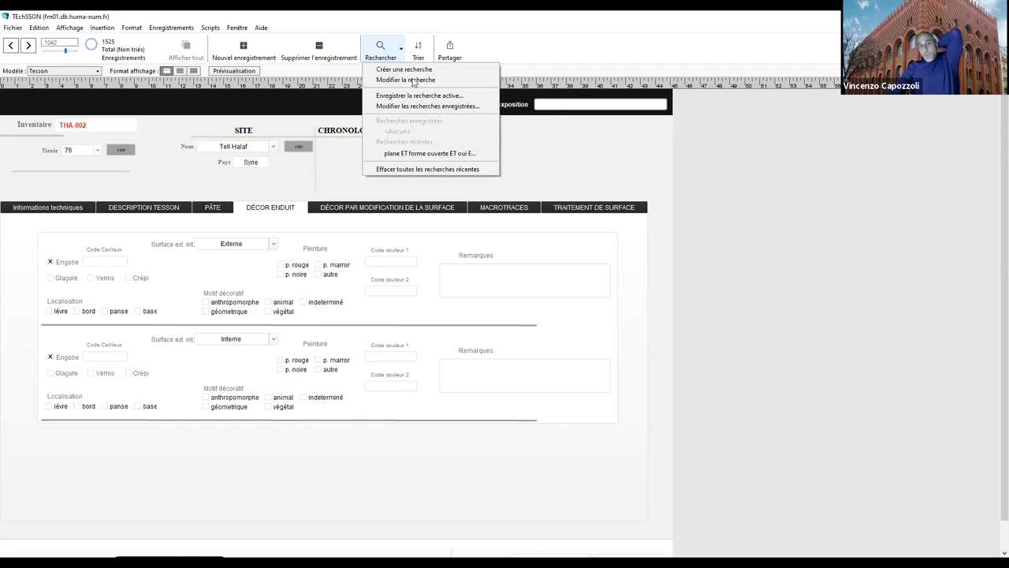
{"action": "left_click", "coordinate": [442, 156]}
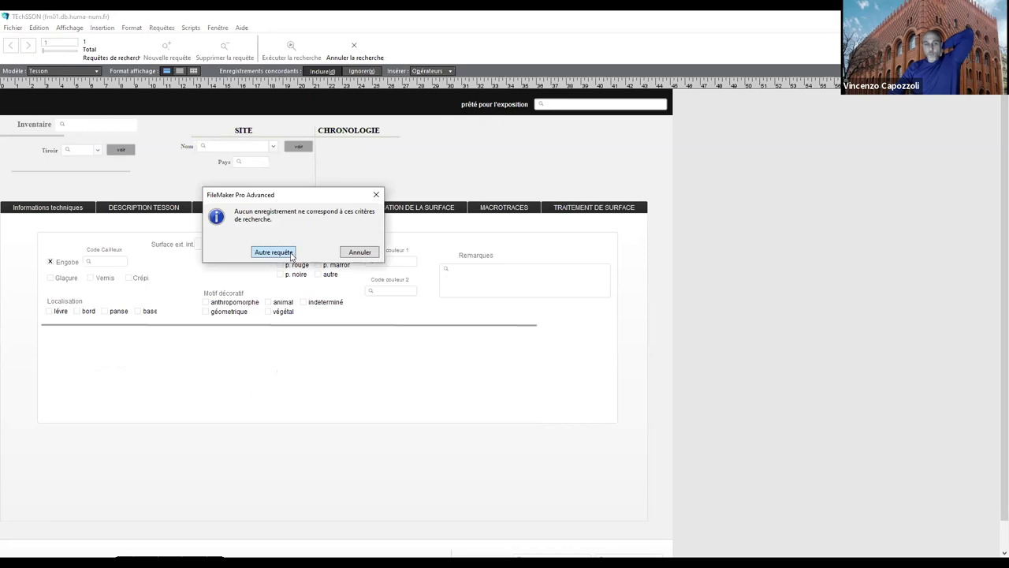
{"action": "left_click", "coordinate": [290, 253]}
{"action": "left_click", "coordinate": [354, 49]}
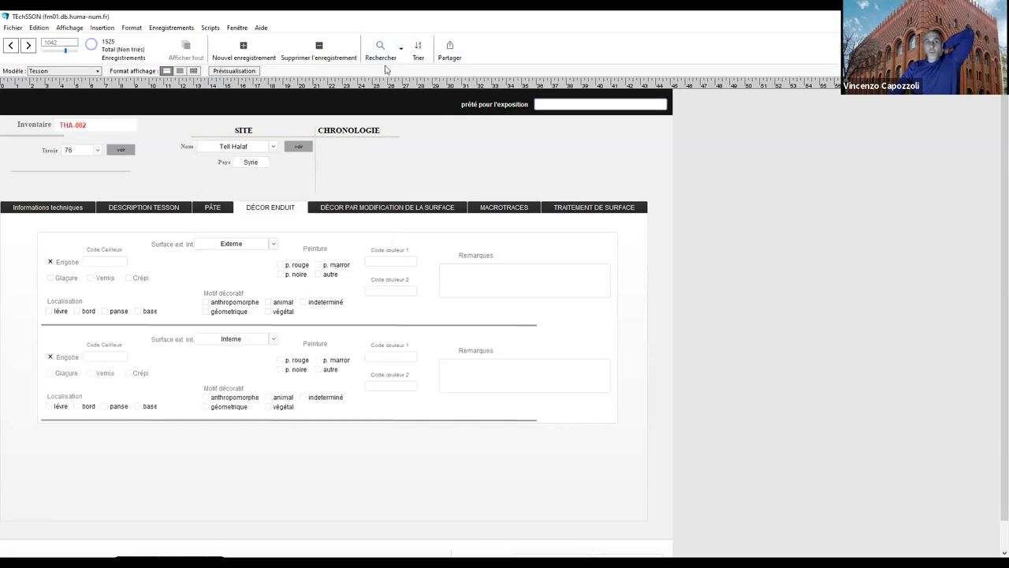
{"action": "left_click", "coordinate": [401, 53]}
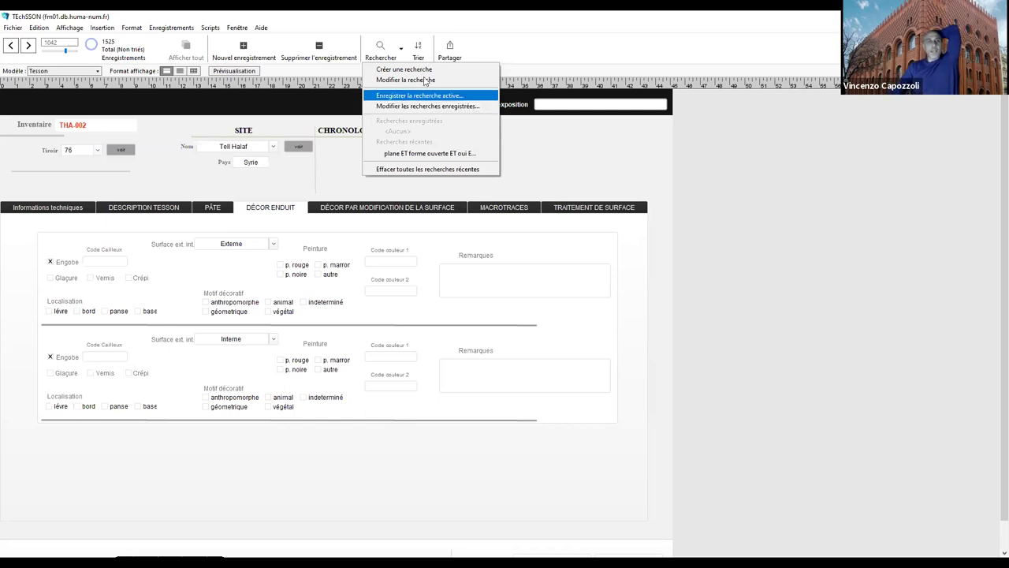
{"action": "left_click", "coordinate": [379, 49]}
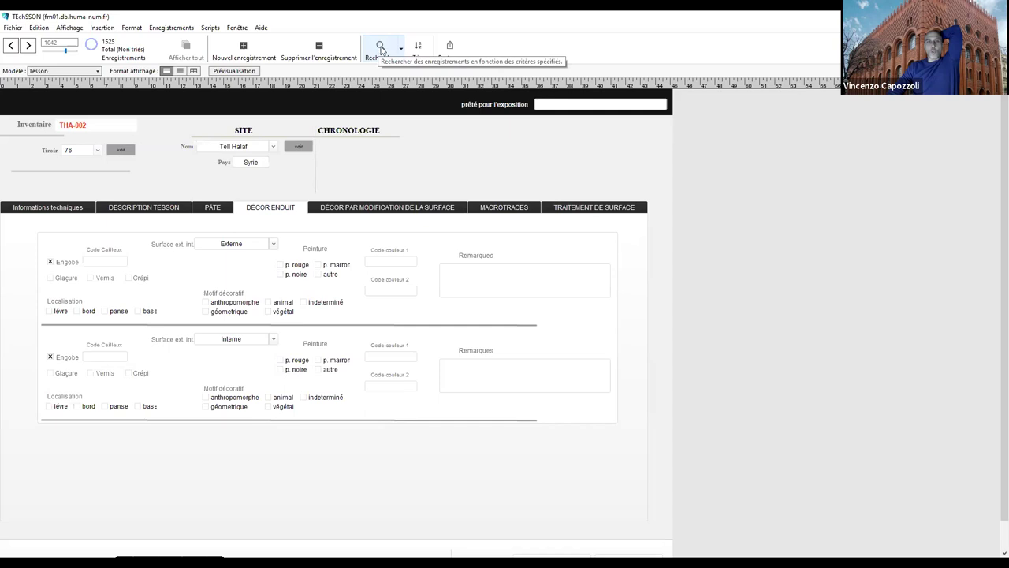
{"action": "left_click", "coordinate": [385, 53]}
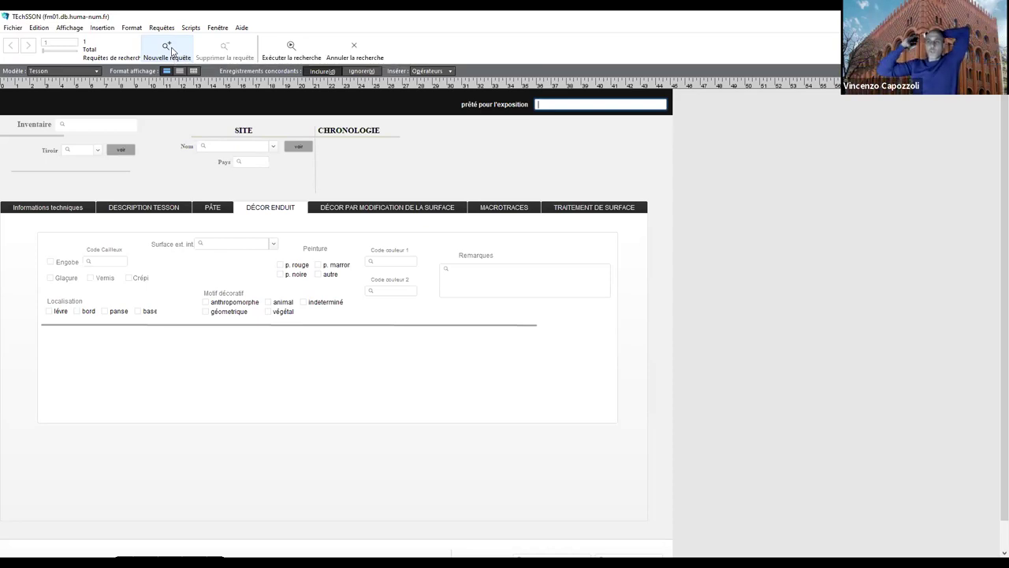
{"action": "left_click", "coordinate": [354, 49]}
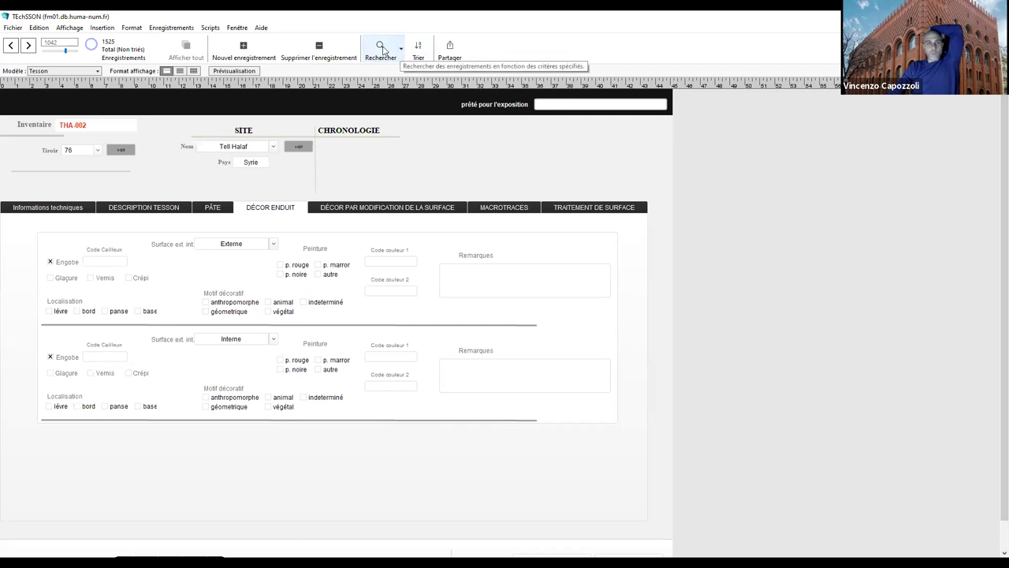
Start a new sherd search with horizontal and vertical thickness regularity oui and paste texture grossière as criteria.
{"action": "left_click", "coordinate": [383, 49]}
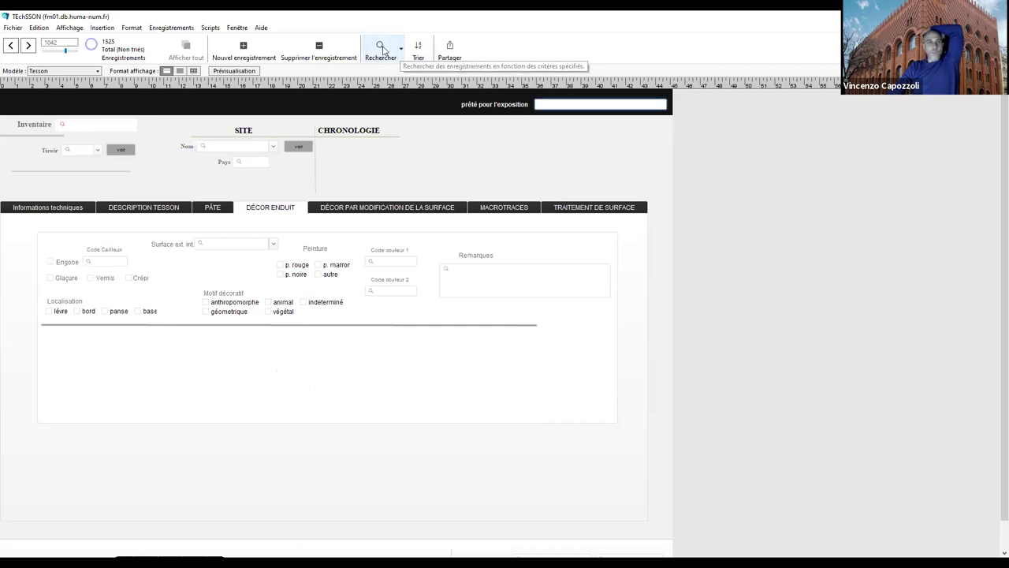
{"action": "left_click", "coordinate": [96, 208]}
{"action": "left_click", "coordinate": [126, 207]}
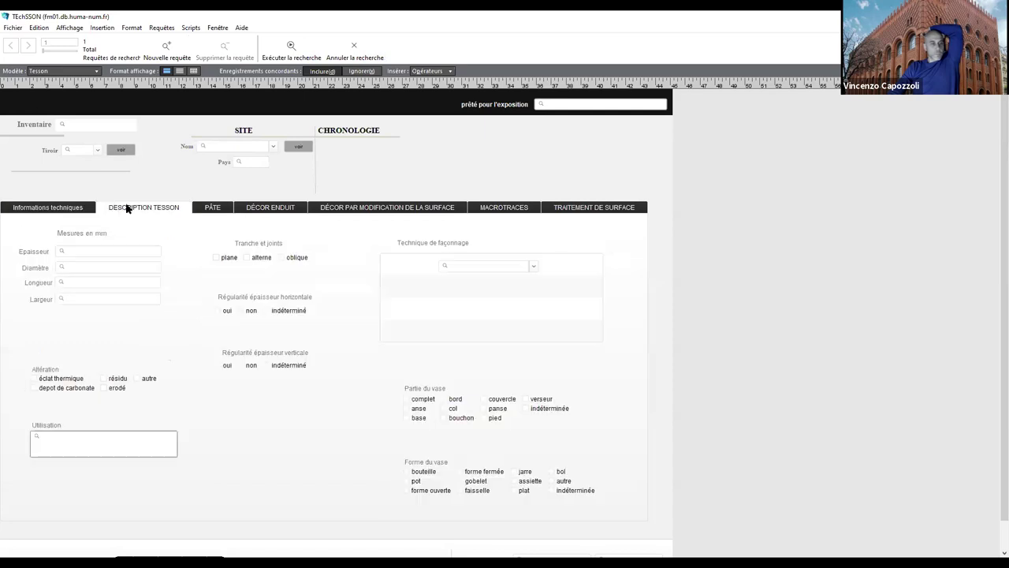
{"action": "left_click", "coordinate": [218, 311]}
{"action": "left_click", "coordinate": [217, 209]}
{"action": "left_click", "coordinate": [83, 262]}
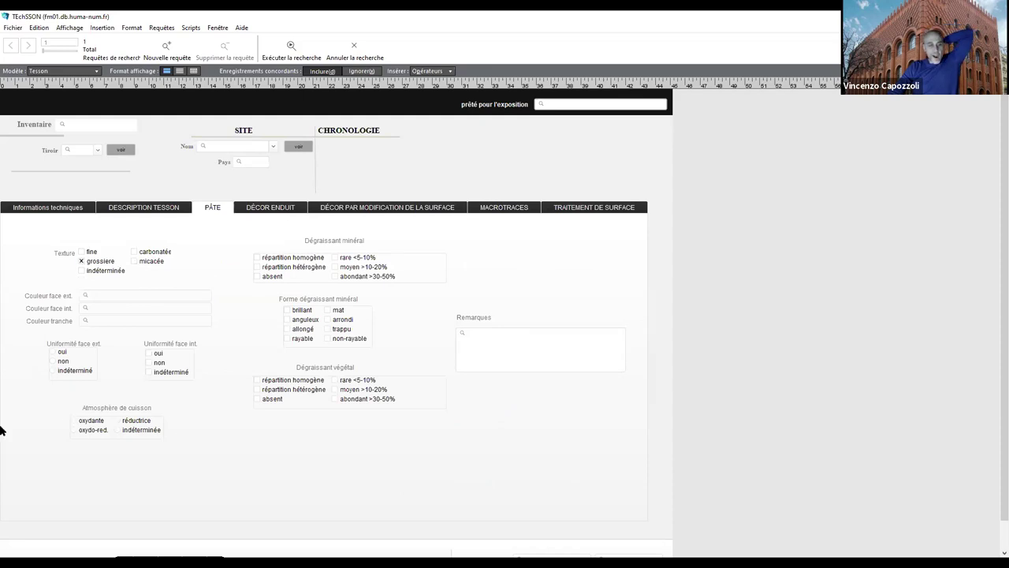
Add the coated decoration criteria surface interne and Vernis to the sherd search.
{"action": "left_click", "coordinate": [272, 210]}
{"action": "left_click", "coordinate": [243, 247]}
{"action": "type", "text": "et"}
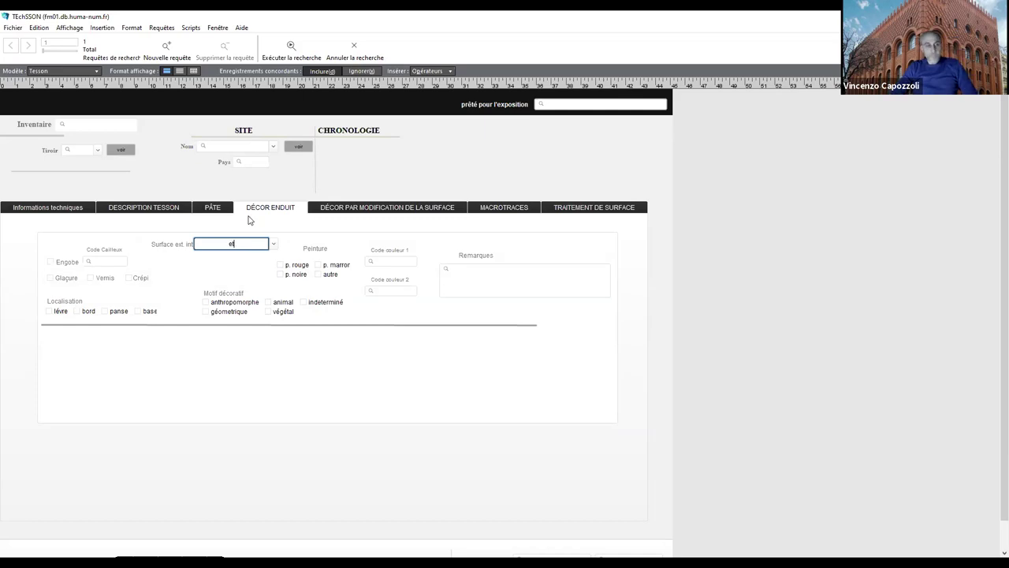
{"action": "key", "text": "BackSpace"}
{"action": "key", "text": "BackSpace"}
{"action": "type", "text": "interne"}
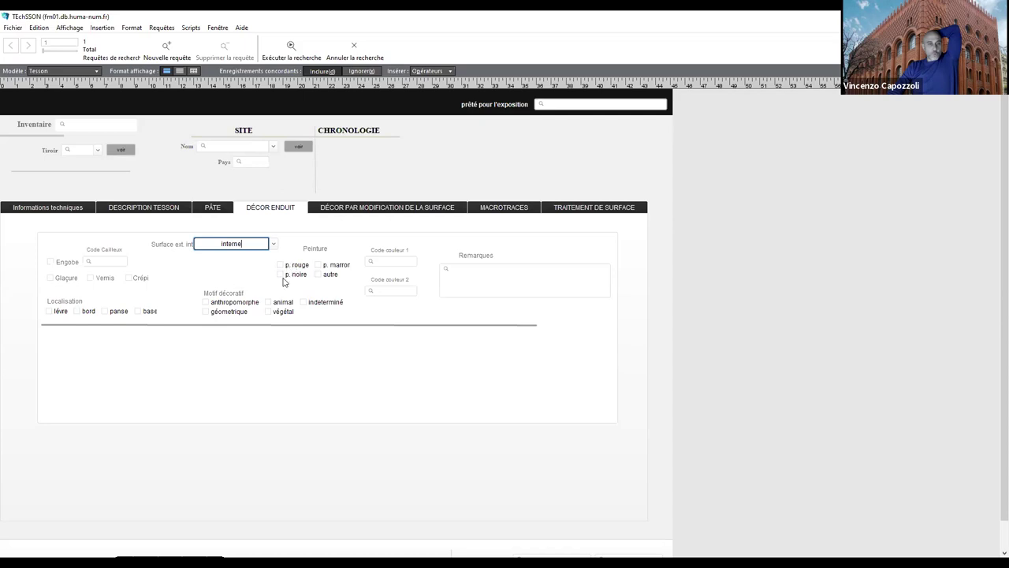
{"action": "left_click", "coordinate": [243, 284]}
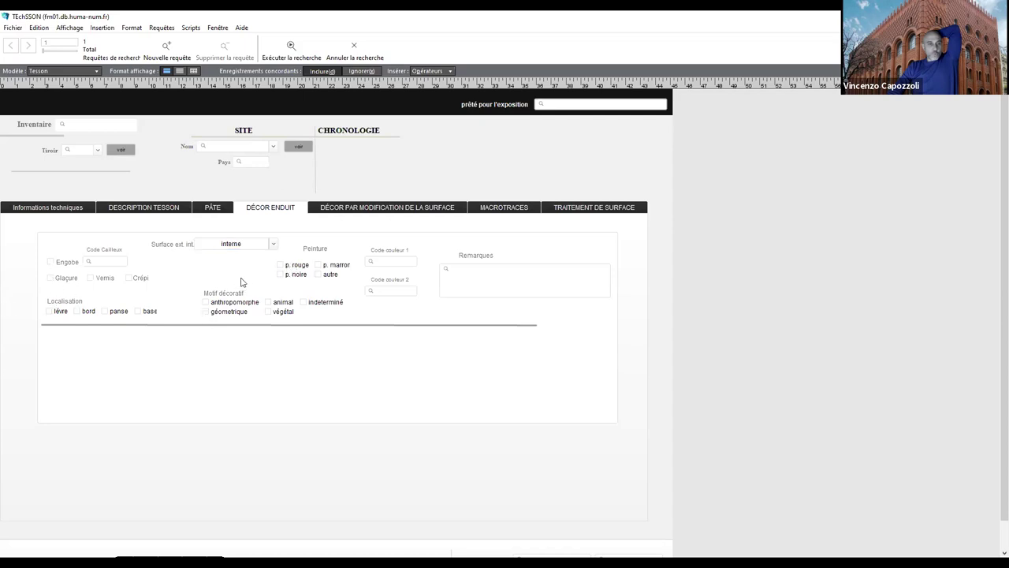
{"action": "left_click", "coordinate": [50, 263]}
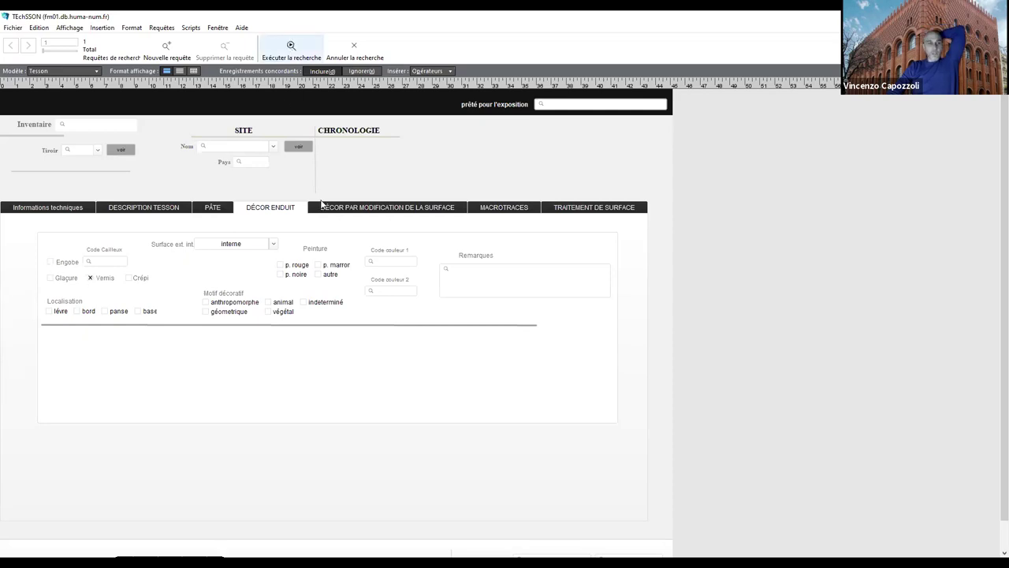
Run the search with the interne and Vernis criteria, return to its request and cancel it.
{"action": "left_click", "coordinate": [290, 47]}
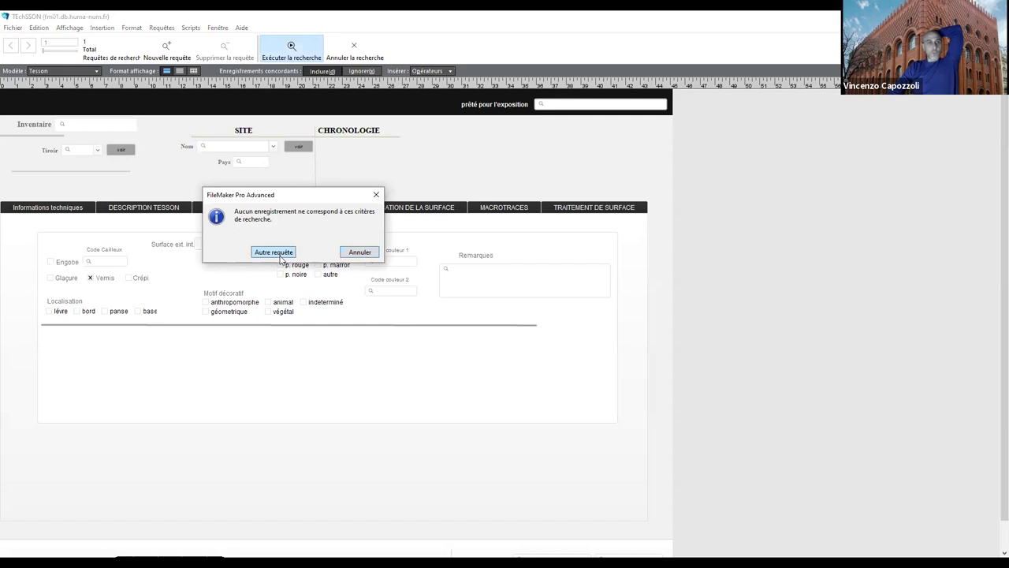
{"action": "left_click", "coordinate": [273, 253]}
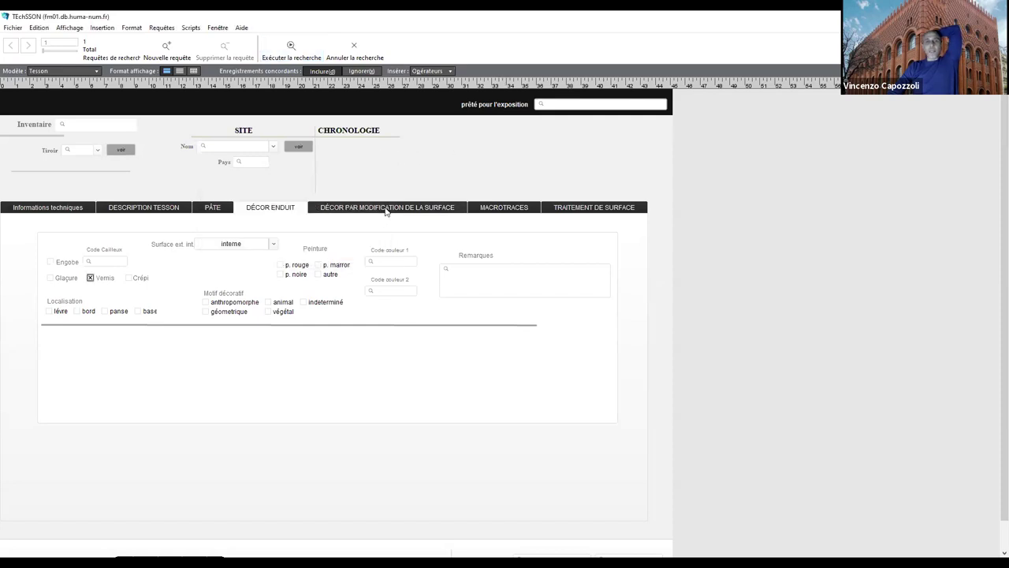
{"action": "left_click", "coordinate": [355, 54]}
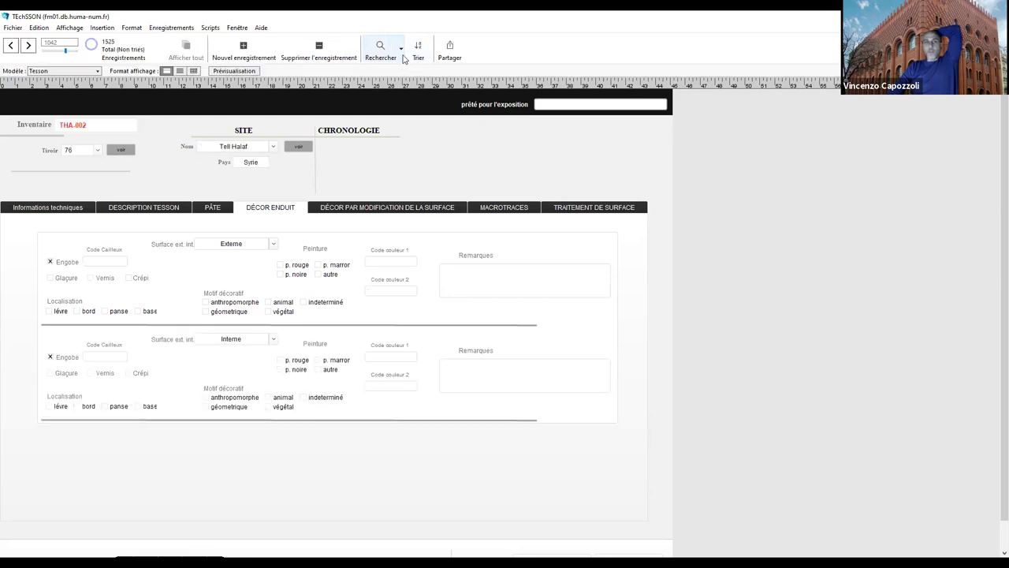
Try saving the active search, clearing its proposed name, and cancel the save.
{"action": "left_click", "coordinate": [403, 54]}
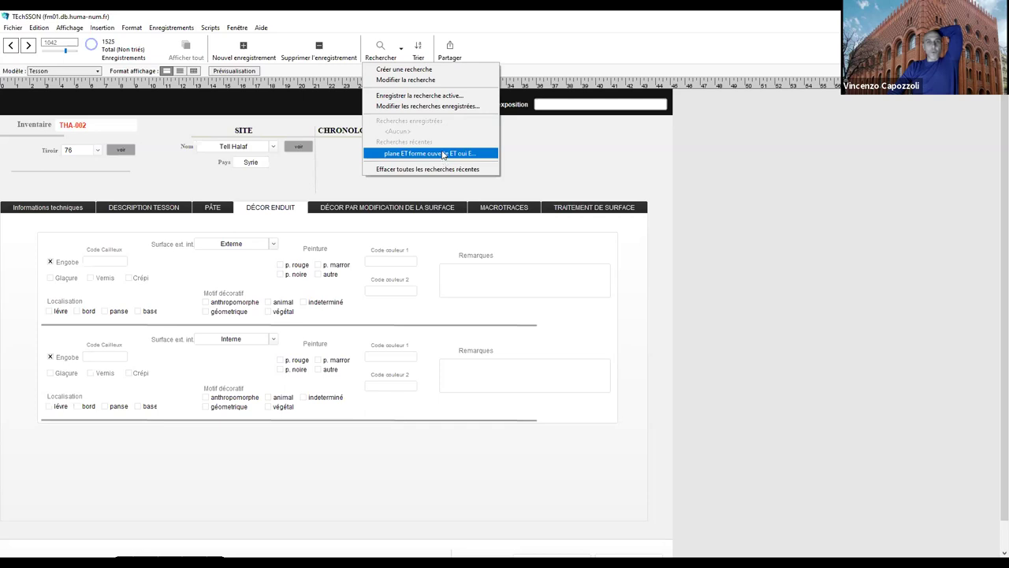
{"action": "left_click", "coordinate": [410, 96]}
{"action": "left_click", "coordinate": [317, 227]}
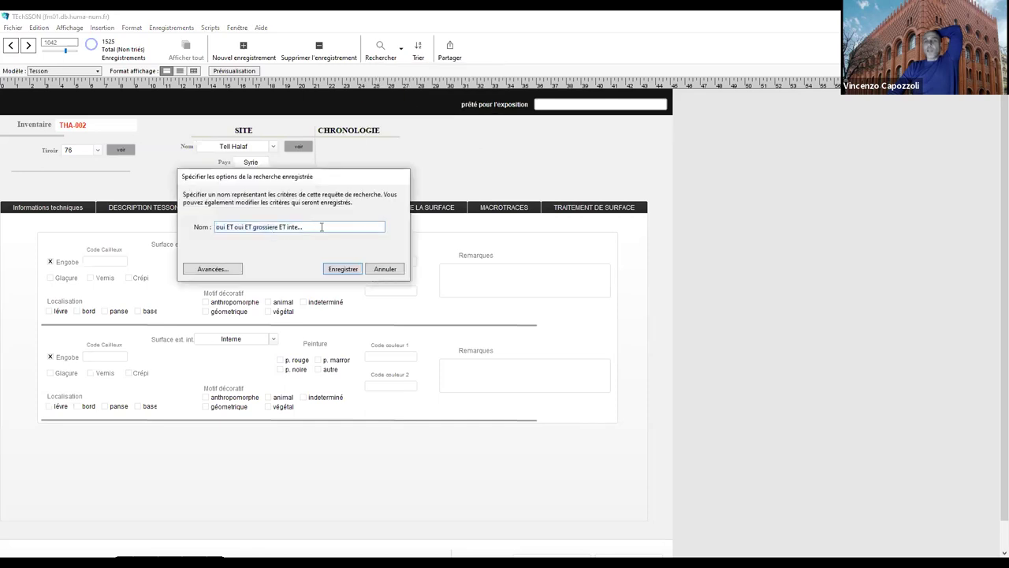
{"action": "key", "text": "ctrl+a"}
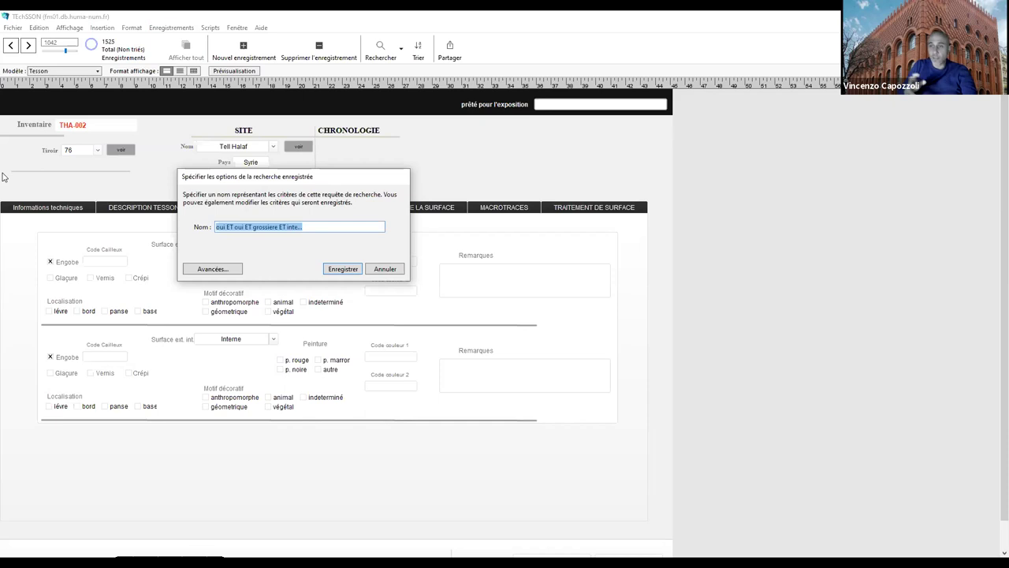
{"action": "key", "text": "BackSpace"}
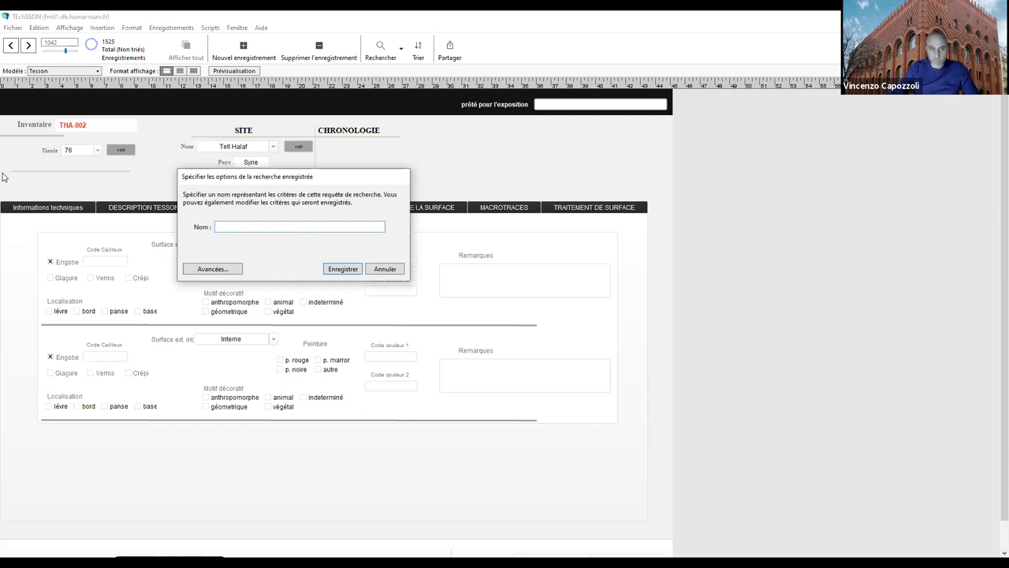
{"action": "left_click", "coordinate": [402, 270]}
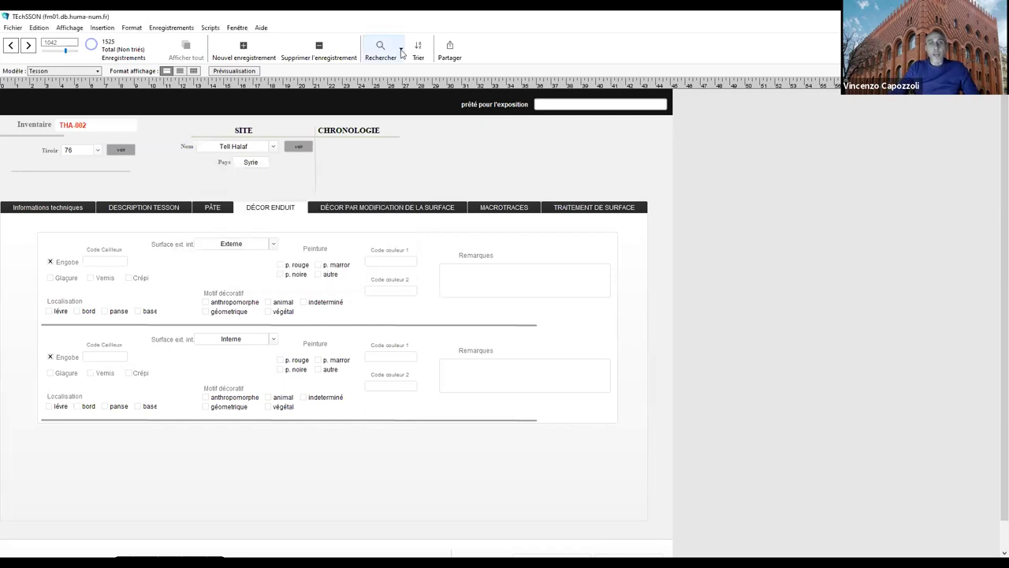
Reopen the last search request for modification and leave it without changing its criteria.
{"action": "left_click", "coordinate": [402, 56]}
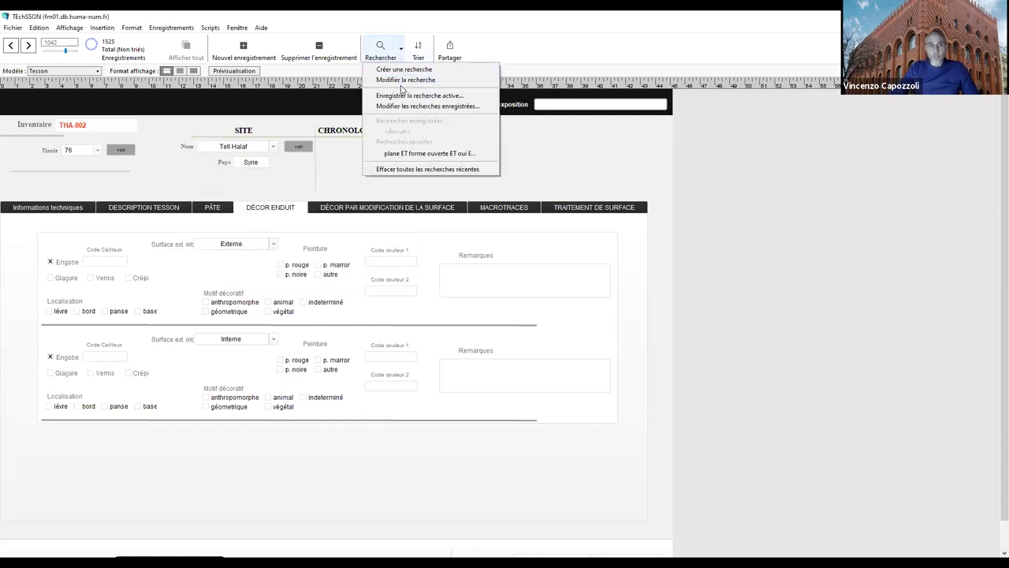
{"action": "left_click", "coordinate": [406, 82]}
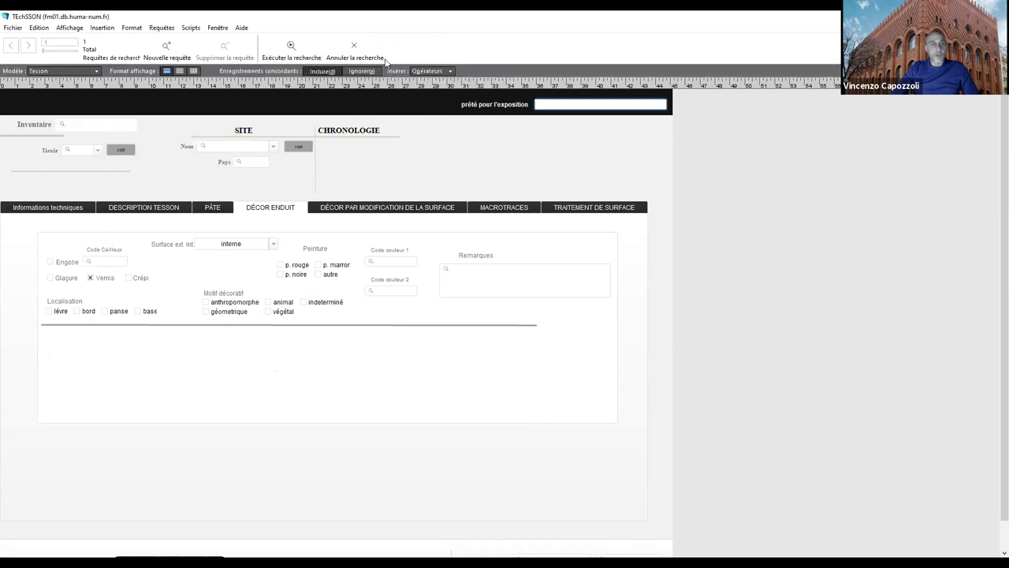
{"action": "left_click", "coordinate": [386, 59]}
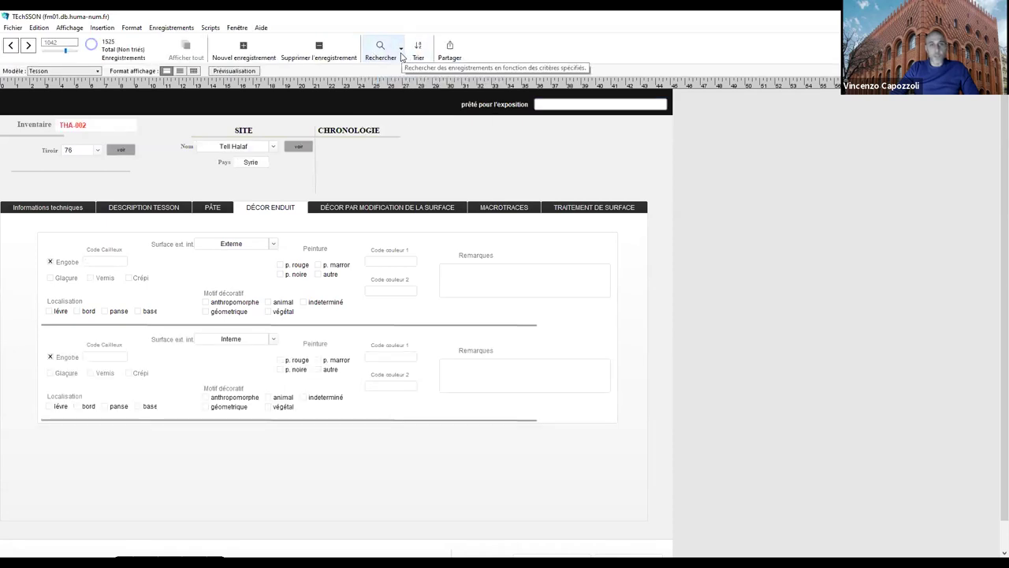
Examine the active search's full criteria list in the advanced save options, widening the window and Action column, and cancel the save.
{"action": "left_click", "coordinate": [402, 55]}
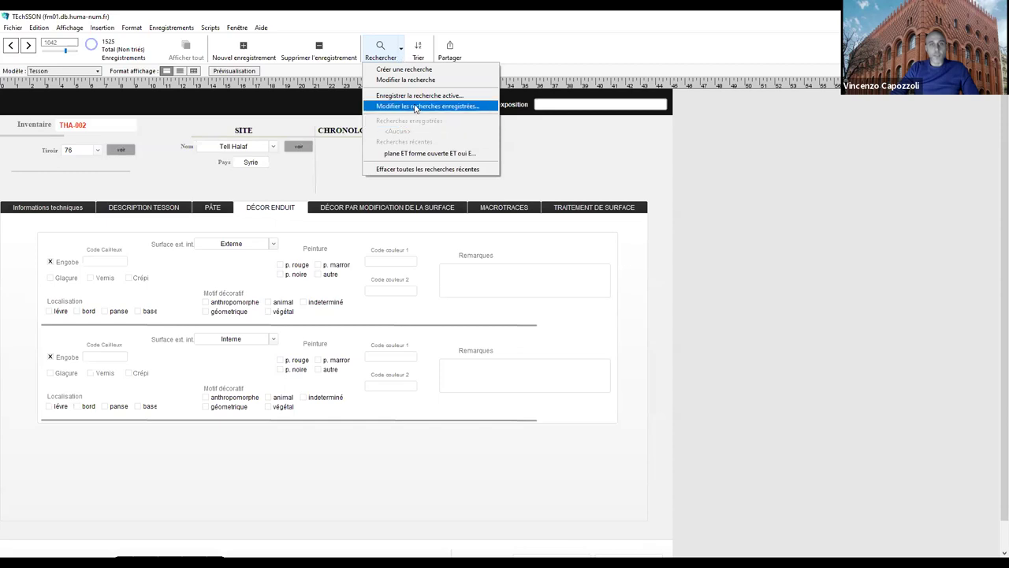
{"action": "left_click", "coordinate": [433, 96]}
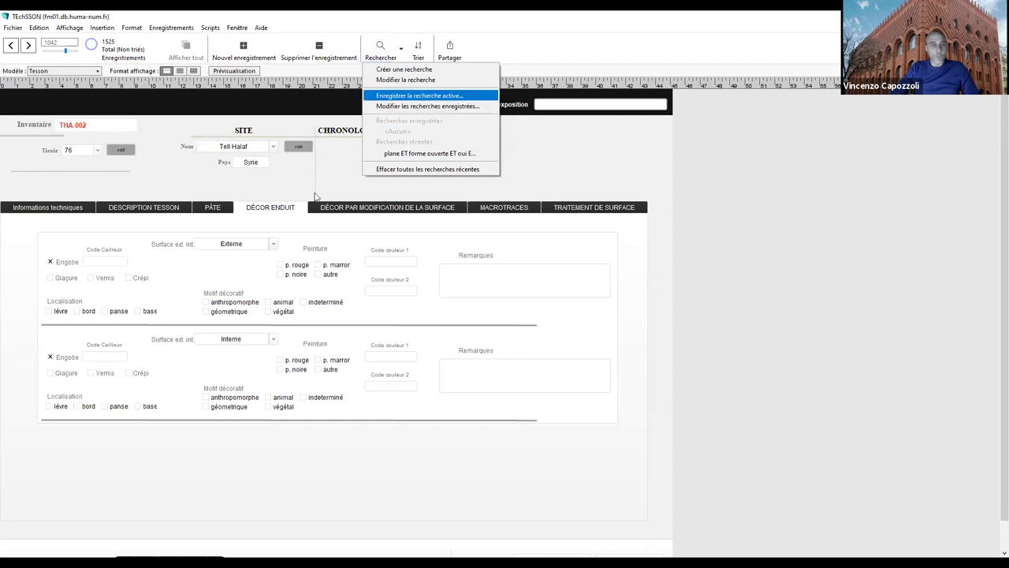
{"action": "key", "text": "Return"}
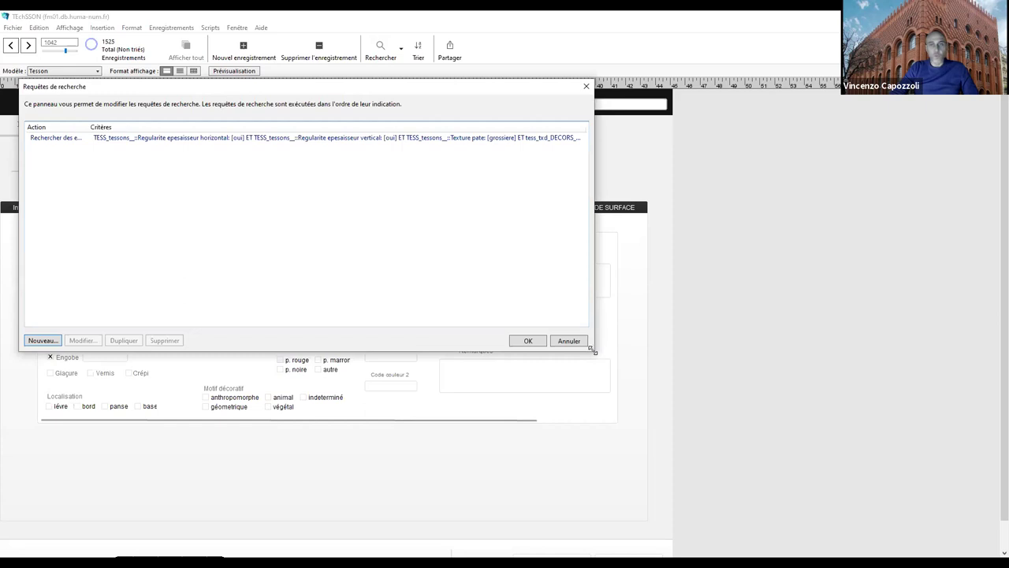
{"action": "left_click_drag", "start_coordinate": [594, 351], "coordinate": [805, 439]}
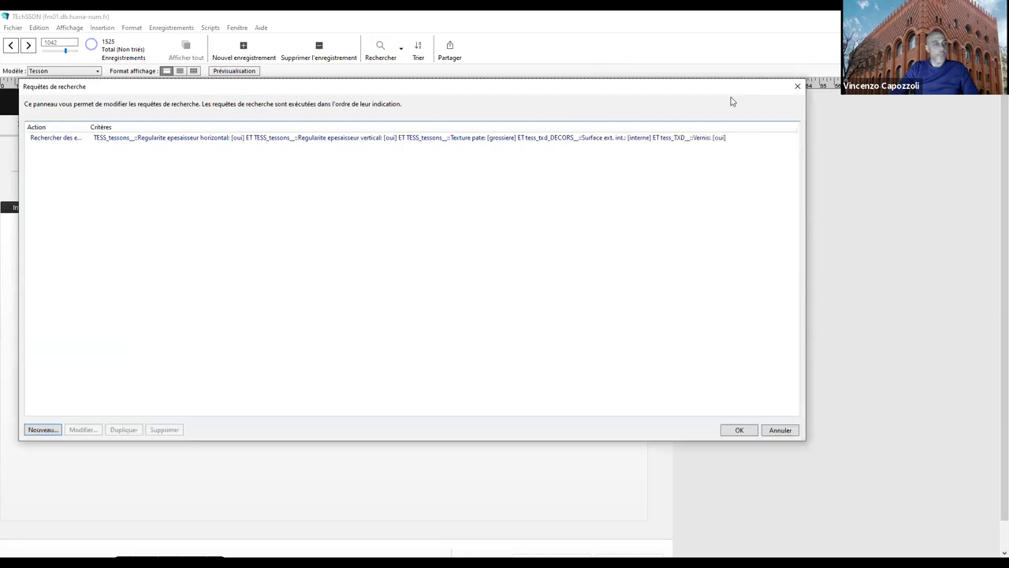
{"action": "left_click_drag", "start_coordinate": [89, 127], "coordinate": [134, 132]}
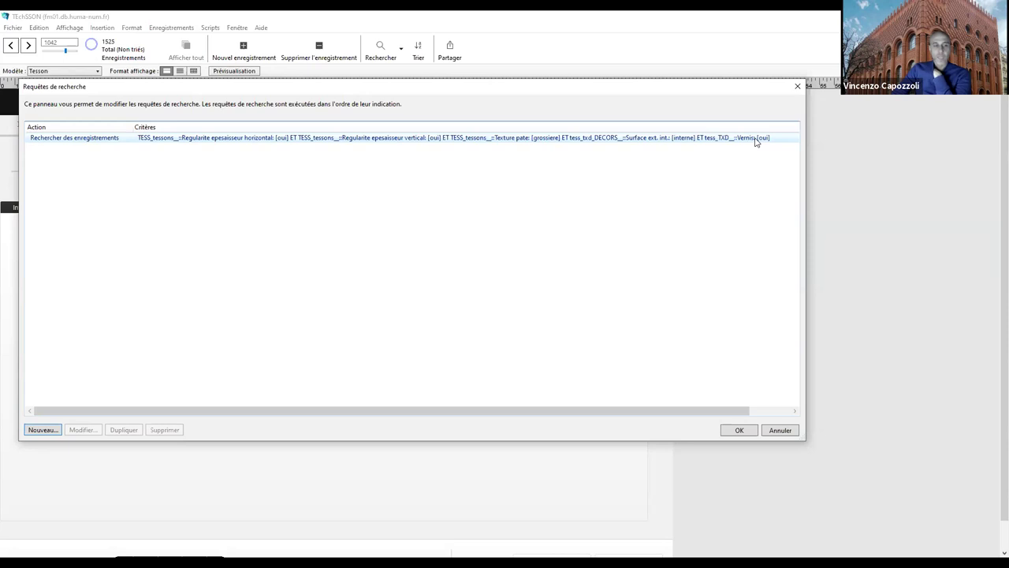
{"action": "left_click", "coordinate": [753, 430]}
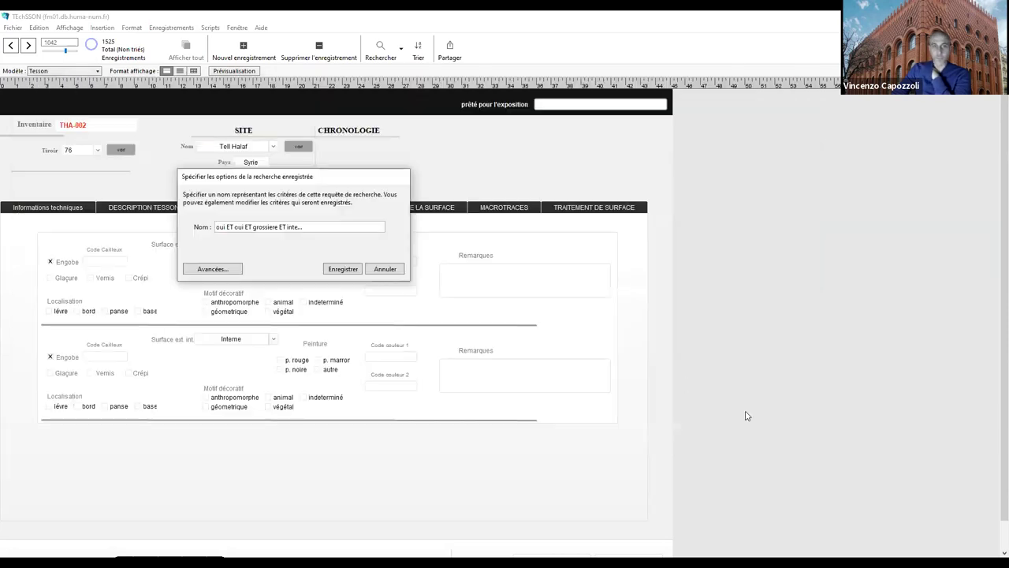
{"action": "left_click", "coordinate": [386, 269]}
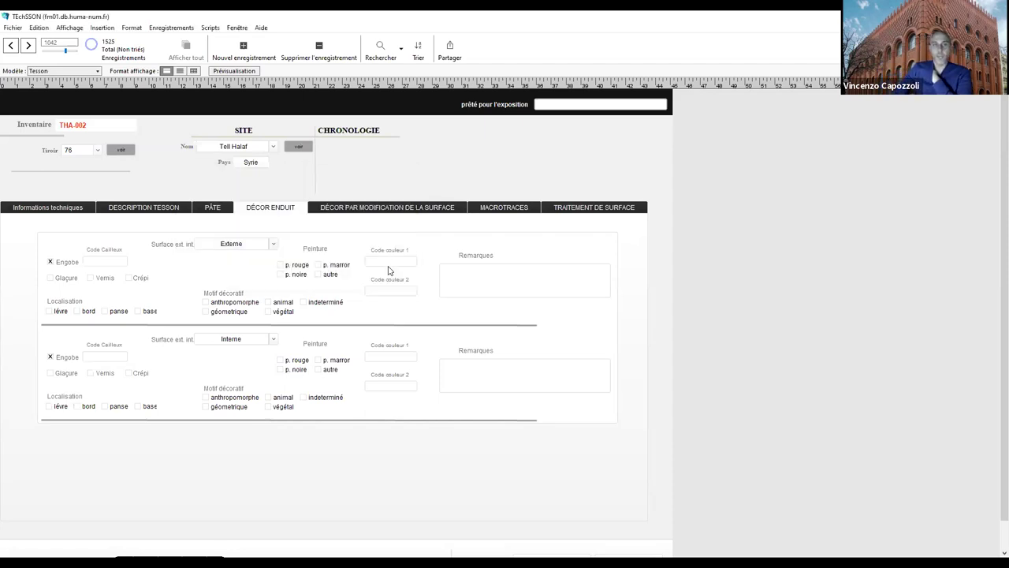
{"action": "left_click", "coordinate": [7, 28]}
{"action": "left_click", "coordinate": [444, 286]}
{"action": "key", "text": "ctrl+shift+d"}
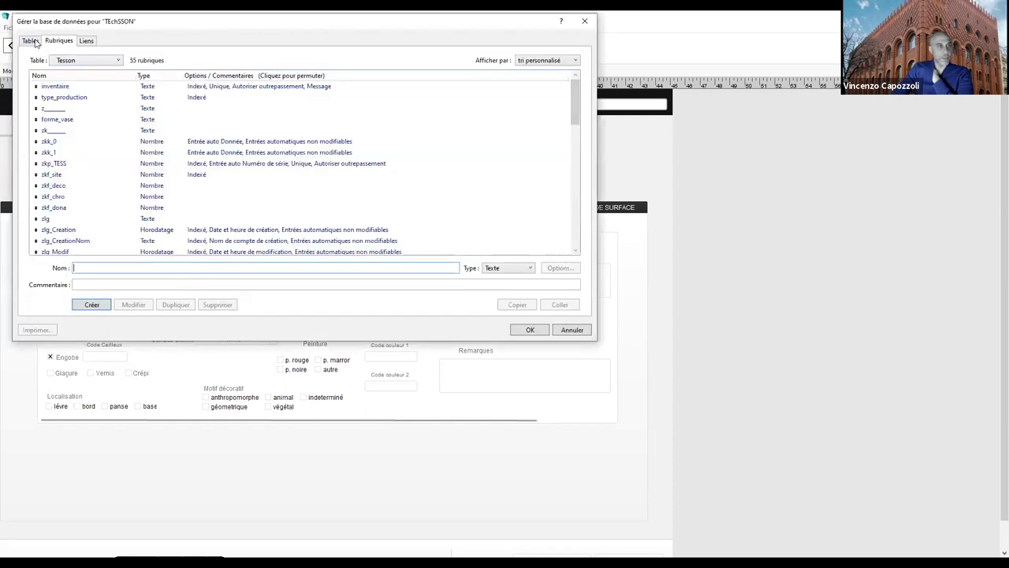
{"action": "left_click", "coordinate": [565, 330]}
Open the LUCANIE_ANTIQUE database from the TGIR Huma-num host, entering the account password.
{"action": "left_click", "coordinate": [13, 28]}
{"action": "mouse_move", "coordinate": [63, 113]}
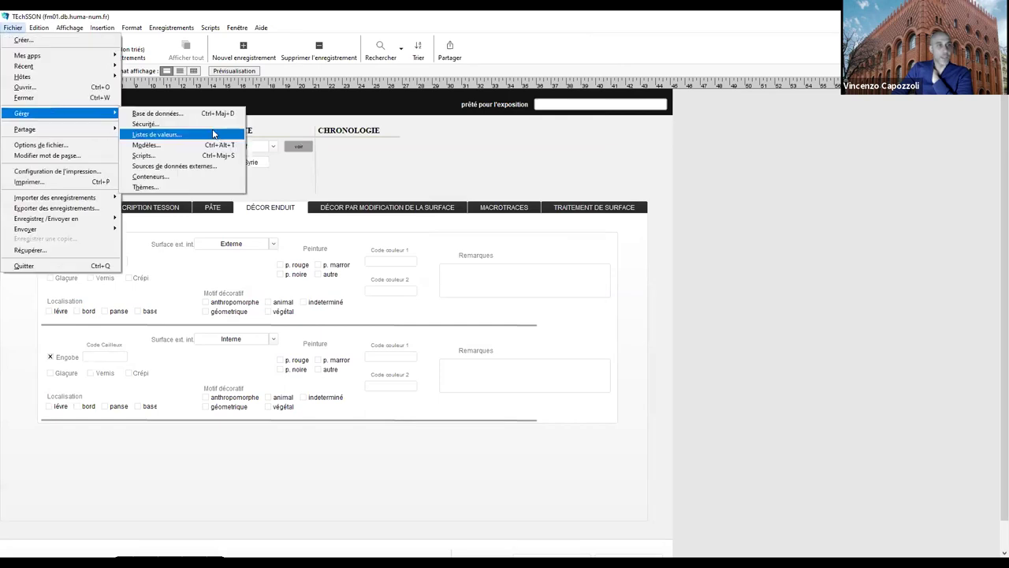
{"action": "mouse_move", "coordinate": [51, 77]}
{"action": "left_click", "coordinate": [185, 92]}
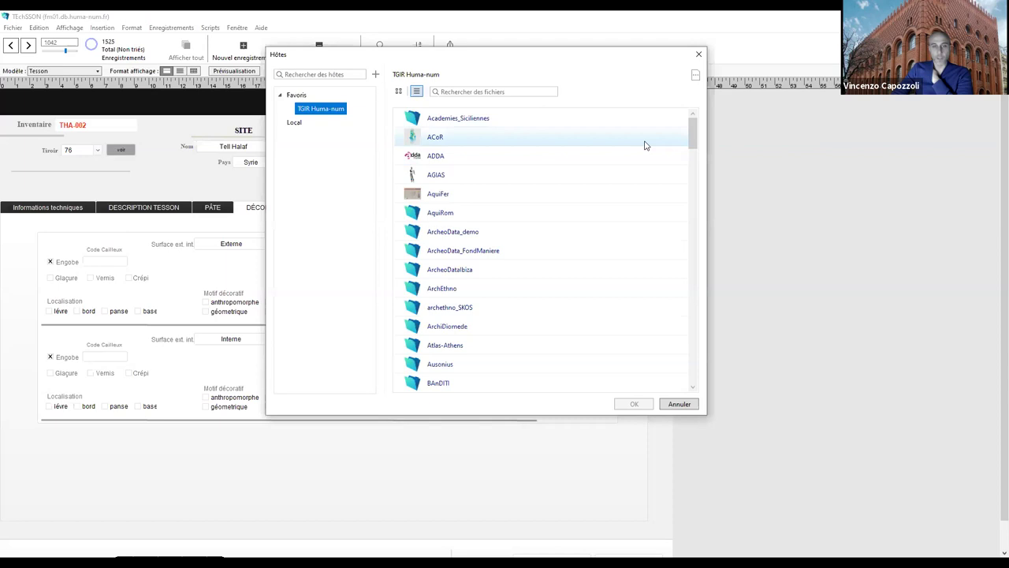
{"action": "left_click_drag", "start_coordinate": [684, 130], "coordinate": [676, 266]}
{"action": "left_click", "coordinate": [563, 268]}
{"action": "left_click", "coordinate": [631, 403]}
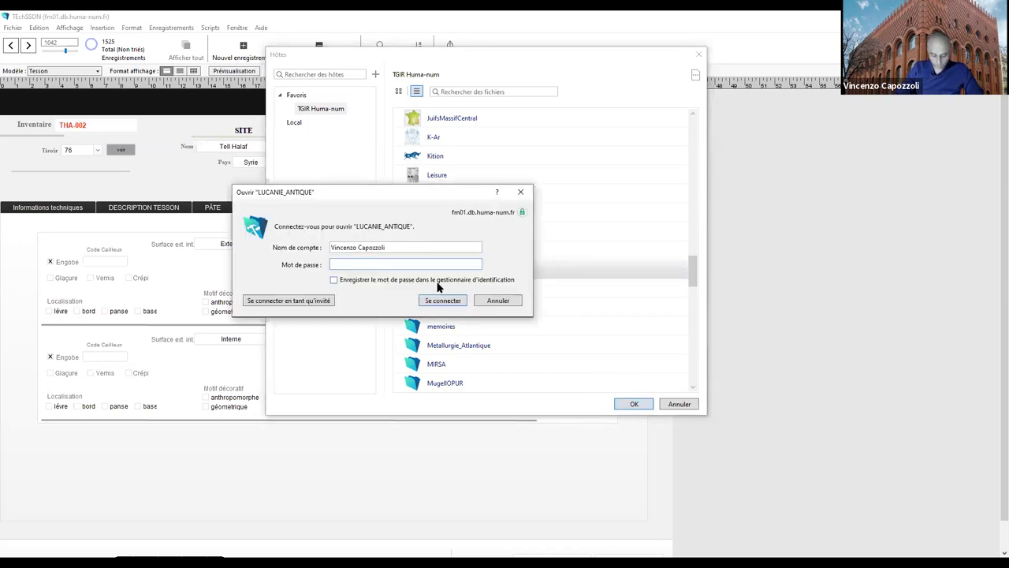
{"action": "type", "text": "*******"}
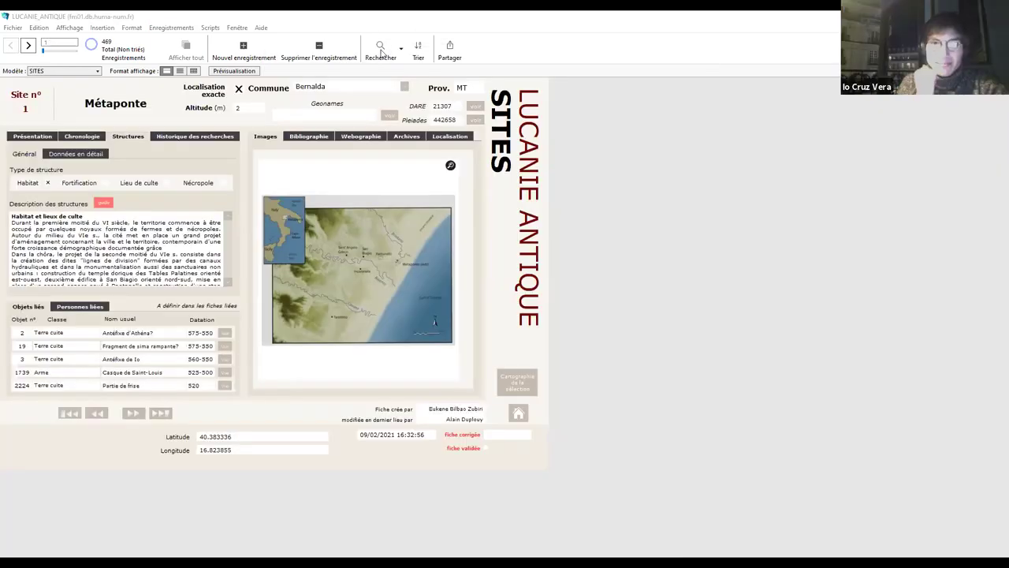
Examine the Présentation section of a blank SITES search request and leave the request without entering criteria.
{"action": "left_click", "coordinate": [354, 49]}
{"action": "left_click", "coordinate": [391, 53]}
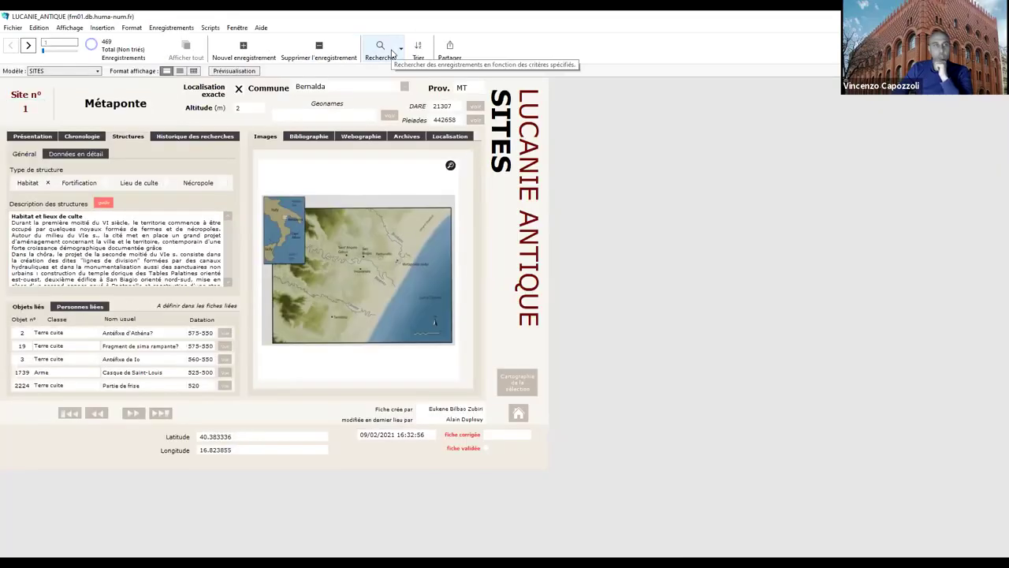
{"action": "left_click", "coordinate": [391, 53]}
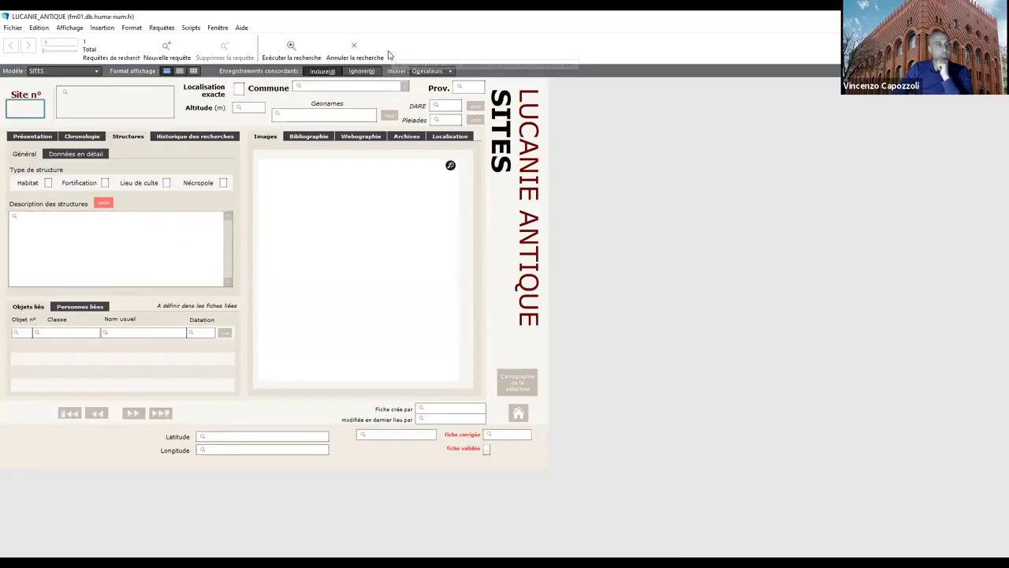
{"action": "left_click", "coordinate": [42, 140]}
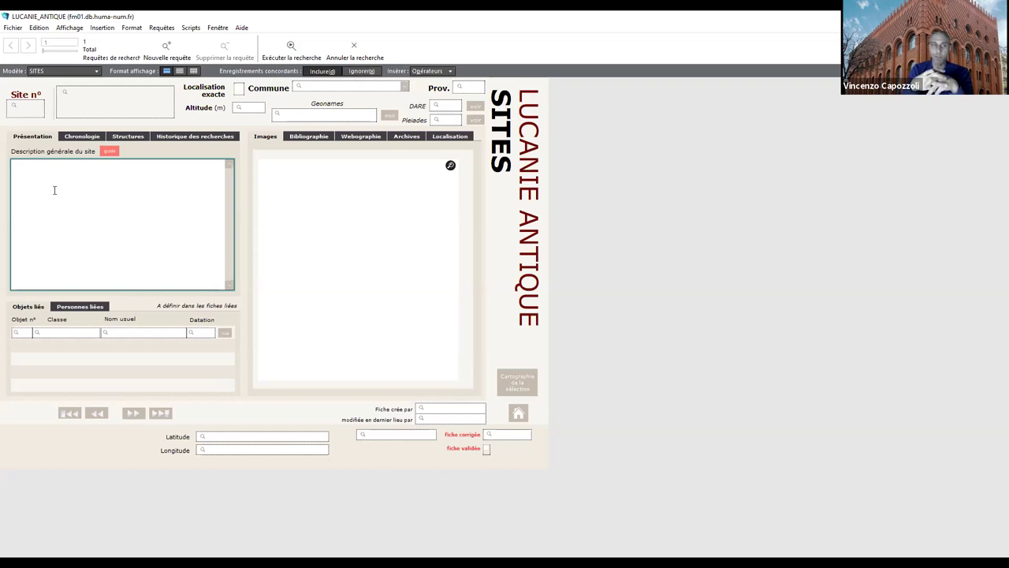
{"action": "key", "text": "Return"}
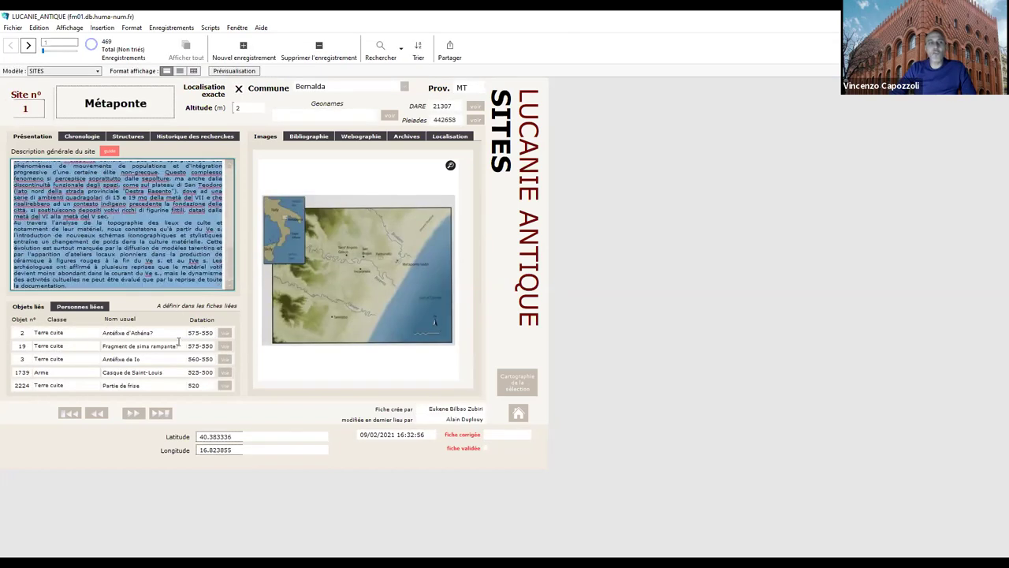
Read through the general site description of the Métaponte record from end to beginning.
{"action": "left_click", "coordinate": [181, 167]}
{"action": "scroll", "coordinate": [182, 167], "scroll_direction": "up", "scroll_amount": 5}
{"action": "left_click_drag", "start_coordinate": [179, 166], "coordinate": [171, 270]}
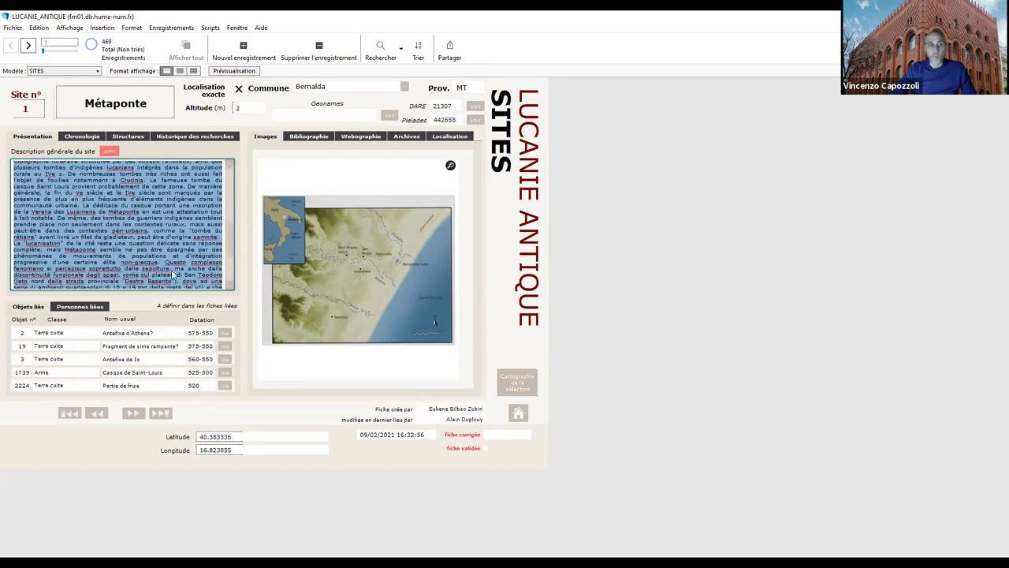
{"action": "left_click", "coordinate": [154, 249]}
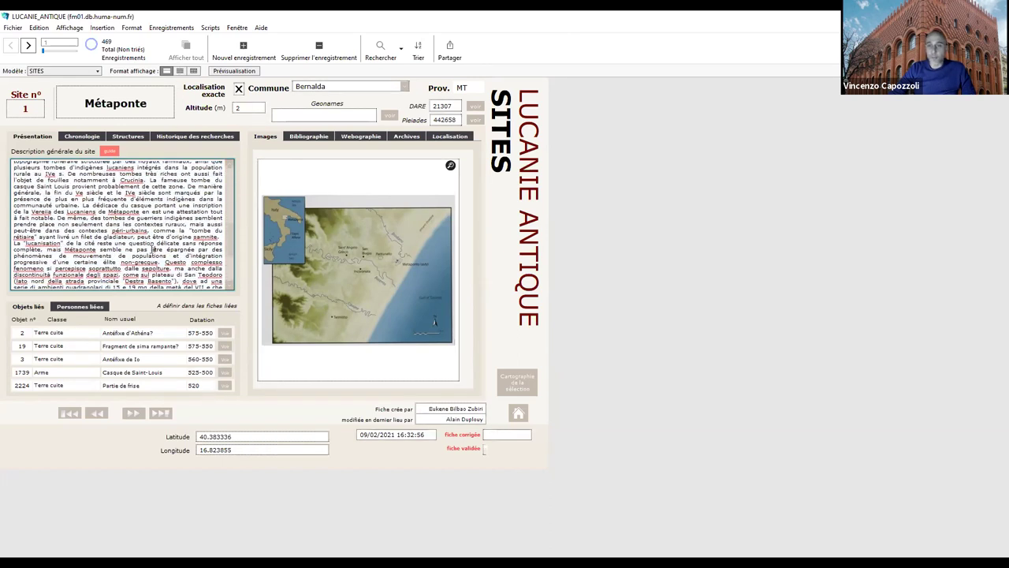
{"action": "scroll", "coordinate": [142, 251], "scroll_direction": "down", "scroll_amount": 5}
{"action": "scroll", "coordinate": [130, 249], "scroll_direction": "up", "scroll_amount": 5}
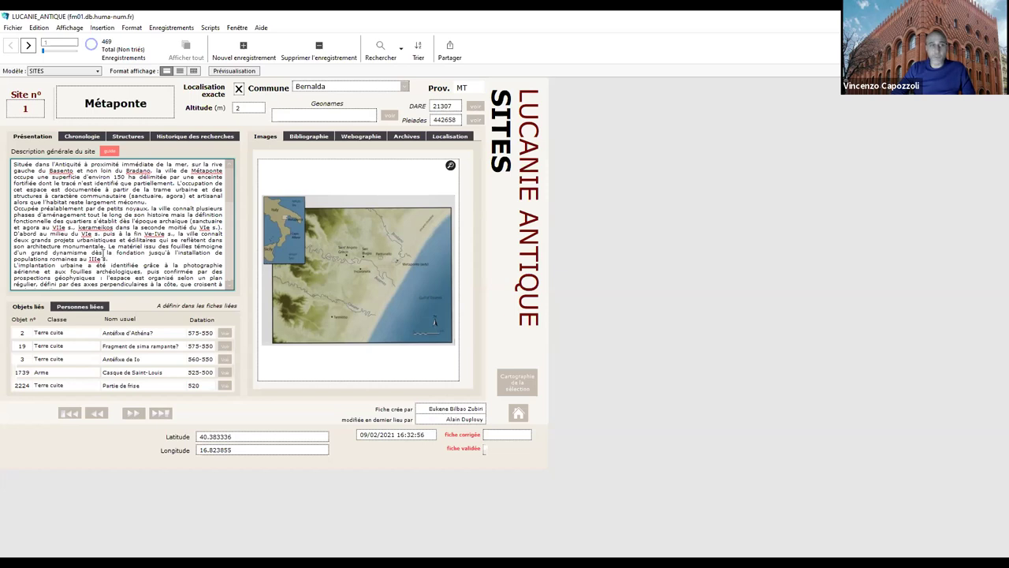
Examine the dating and phasing text in Métaponte's Chronologie section.
{"action": "left_click", "coordinate": [76, 137]}
{"action": "left_click", "coordinate": [115, 213]}
{"action": "scroll", "coordinate": [142, 252], "scroll_direction": "down", "scroll_amount": 3}
{"action": "left_click", "coordinate": [175, 150]}
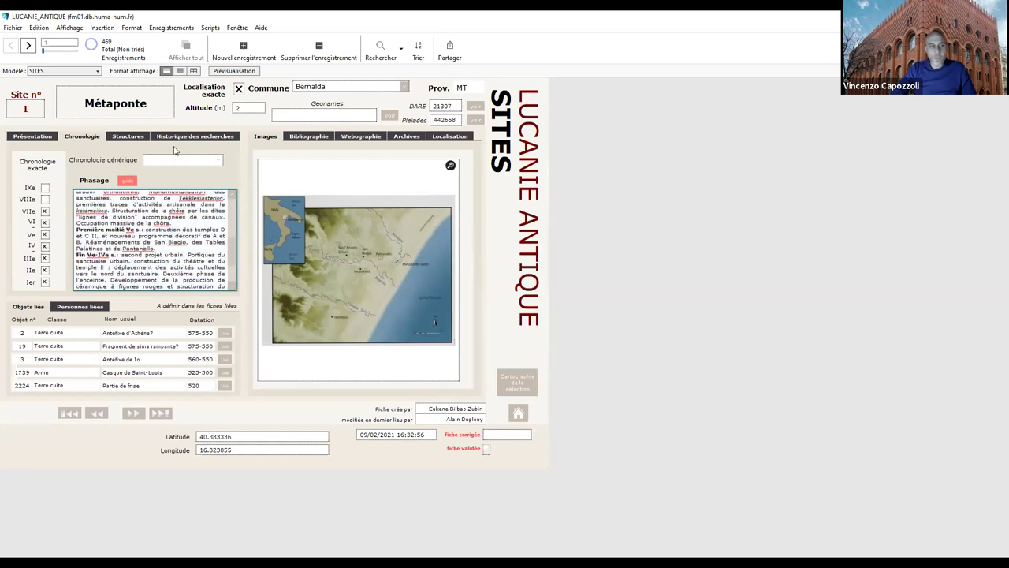
Examine the types of intervention and research descriptions in Métaponte's Historique des recherches.
{"action": "left_click", "coordinate": [184, 138]}
{"action": "scroll", "coordinate": [79, 248], "scroll_direction": "up", "scroll_amount": 5}
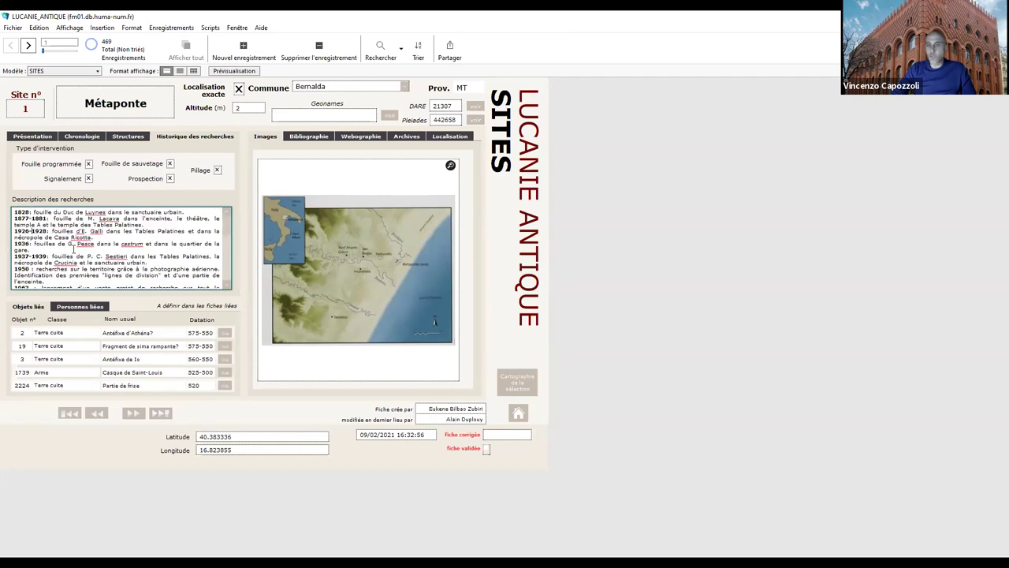
{"action": "scroll", "coordinate": [73, 249], "scroll_direction": "down", "scroll_amount": 3}
{"action": "scroll", "coordinate": [73, 249], "scroll_direction": "up", "scroll_amount": 3}
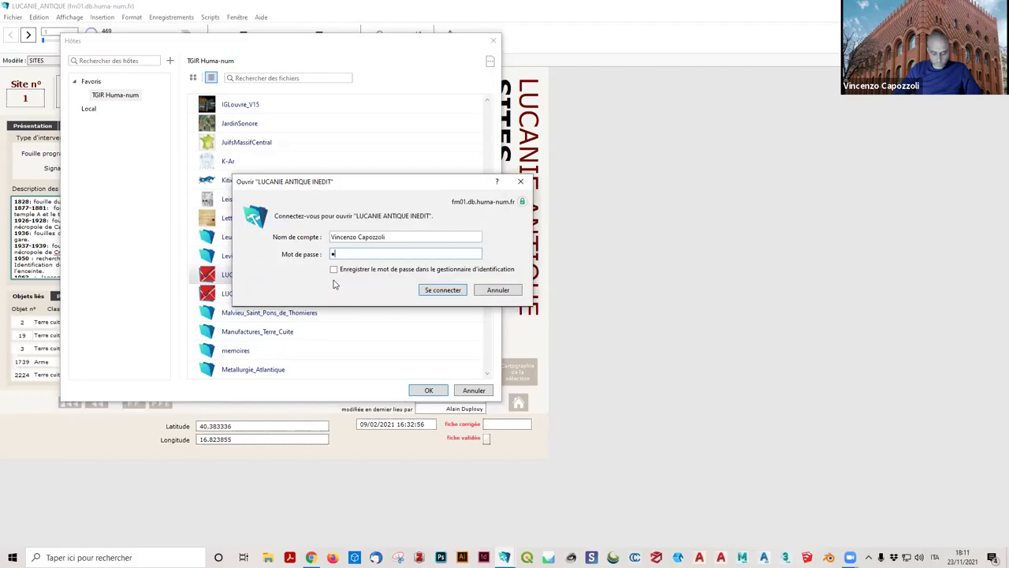
Log in to the LUCANIE ANTIQUE INEDIT database, clearing and re-entering the account password.
{"action": "type", "text": "********"}
{"action": "key", "text": "BackSpace"}
{"action": "key", "text": "BackSpace"}
{"action": "key", "text": "BackSpace"}
{"action": "key", "text": "BackSpace"}
{"action": "key", "text": "BackSpace"}
{"action": "key", "text": "BackSpace"}
{"action": "key", "text": "BackSpace"}
{"action": "key", "text": "BackSpace"}
{"action": "key", "text": "BackSpace"}
{"action": "type", "text": "*********"}
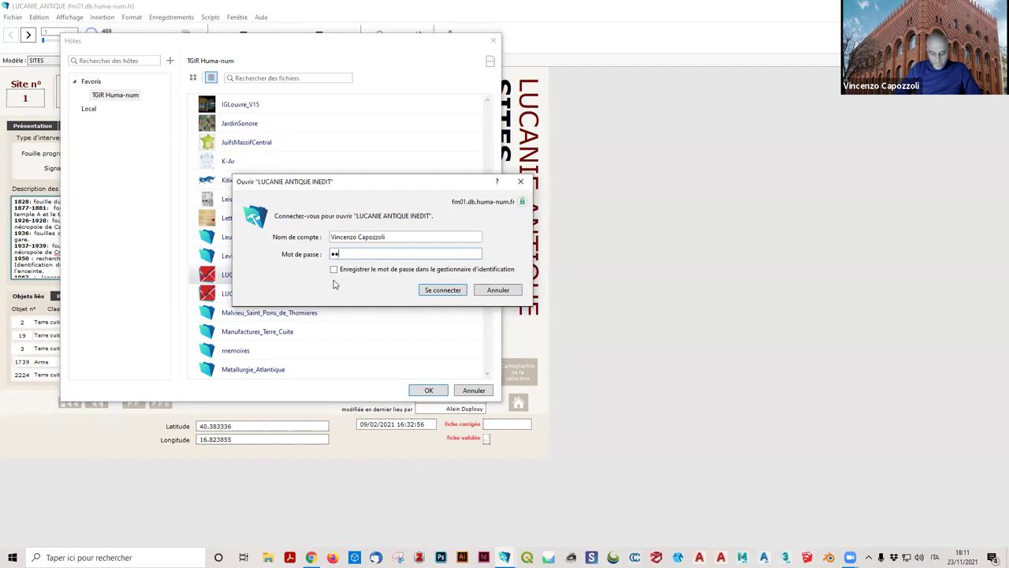
{"action": "key", "text": "Return"}
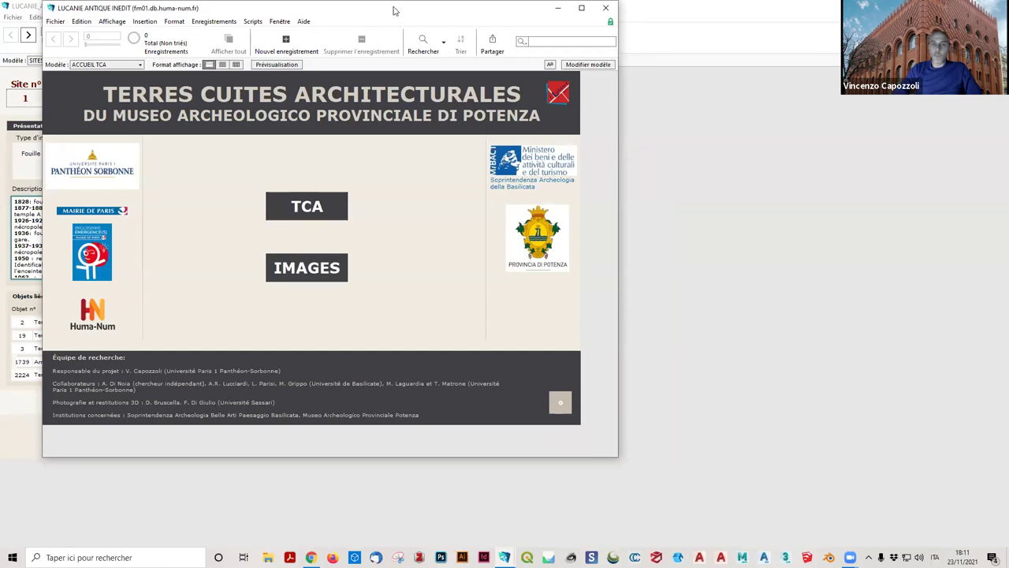
Switch to the ACCUEIL layout and open the SITES table of the unpublished tables.
{"action": "left_click", "coordinate": [52, 71]}
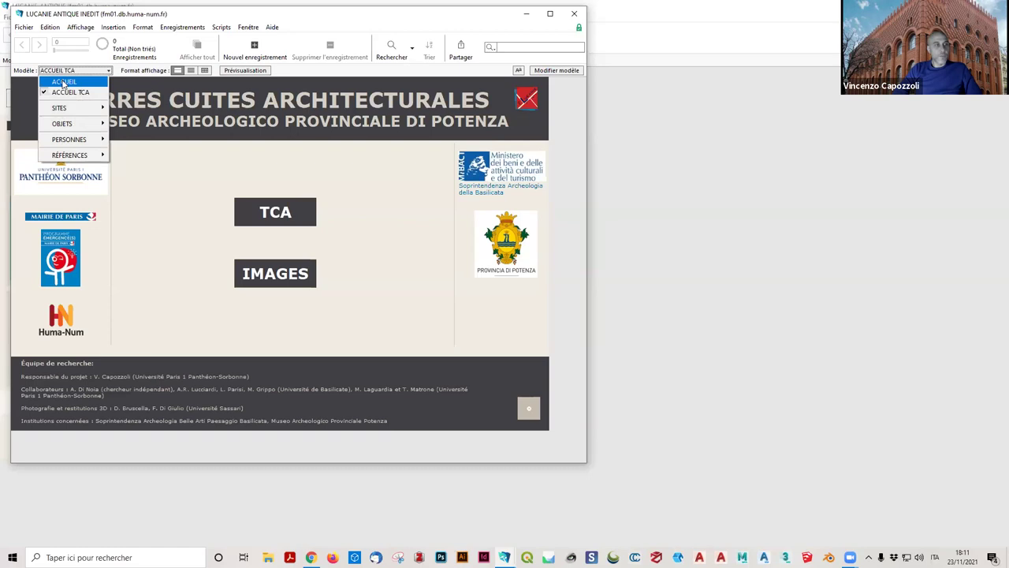
{"action": "left_click", "coordinate": [78, 83]}
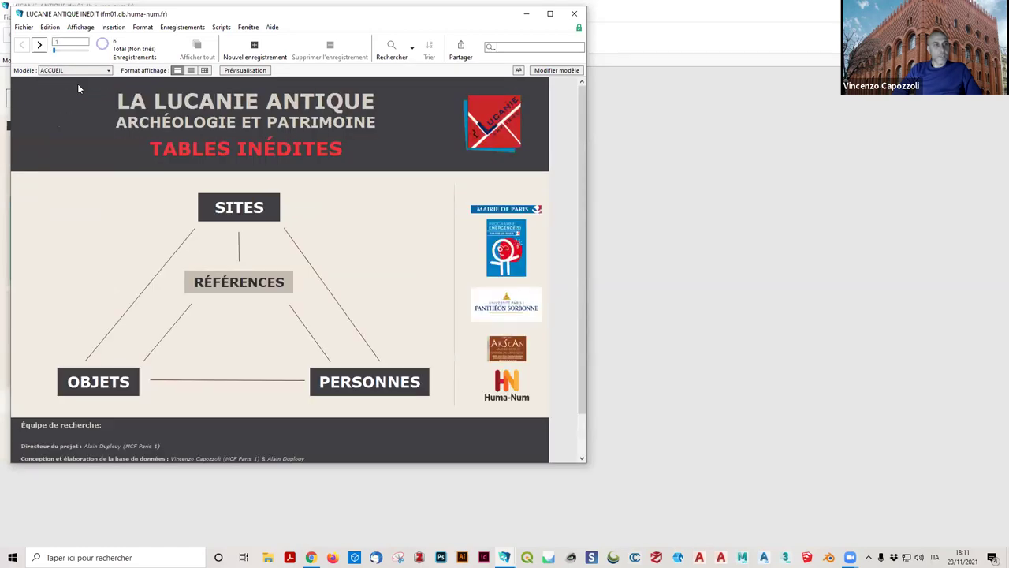
{"action": "left_click", "coordinate": [237, 217]}
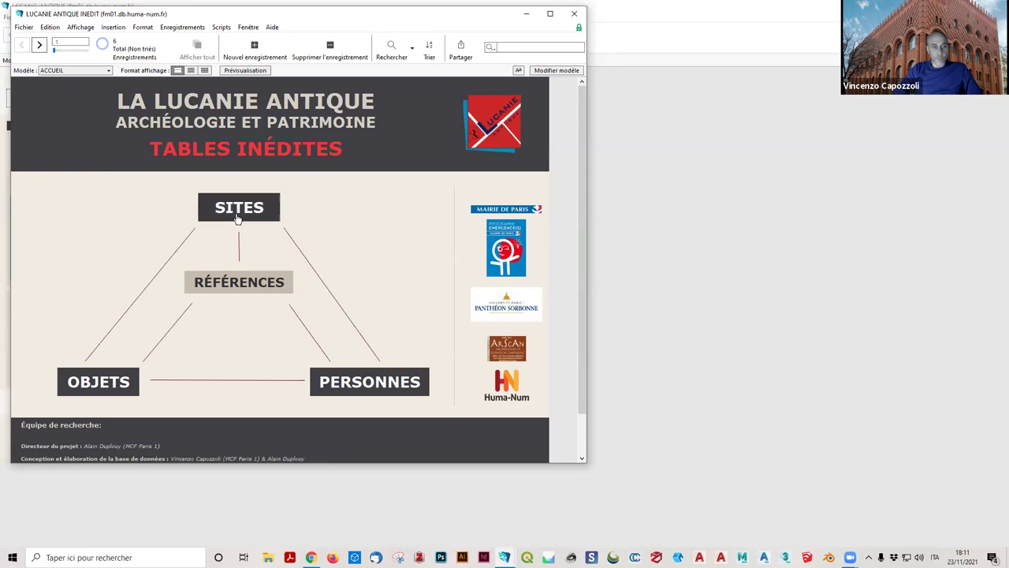
Display the Données en détail section of Métaponte's structures to check its associated funerary and ritual data.
{"action": "left_click", "coordinate": [94, 137]}
{"action": "left_click", "coordinate": [137, 138]}
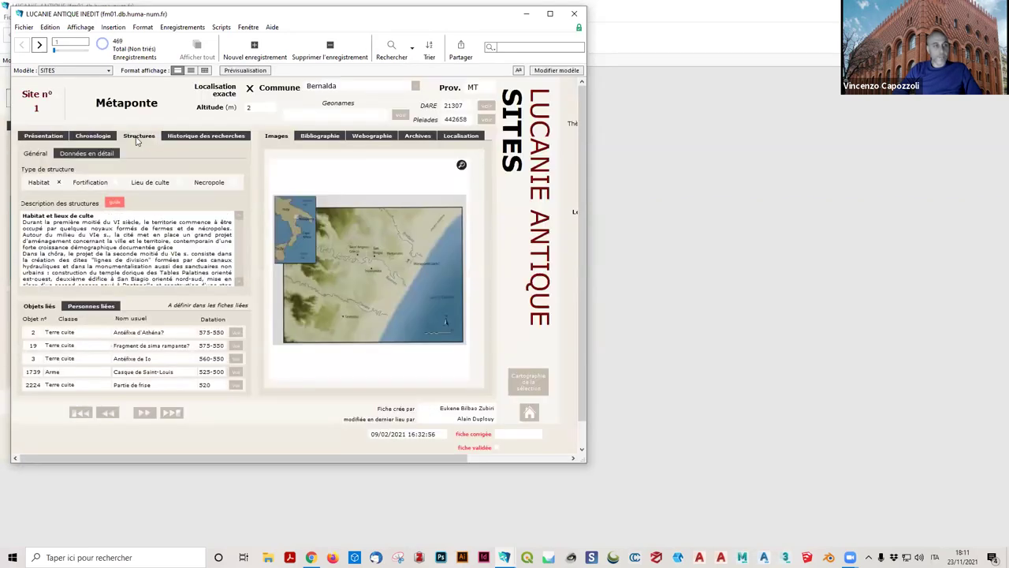
{"action": "left_click", "coordinate": [79, 154]}
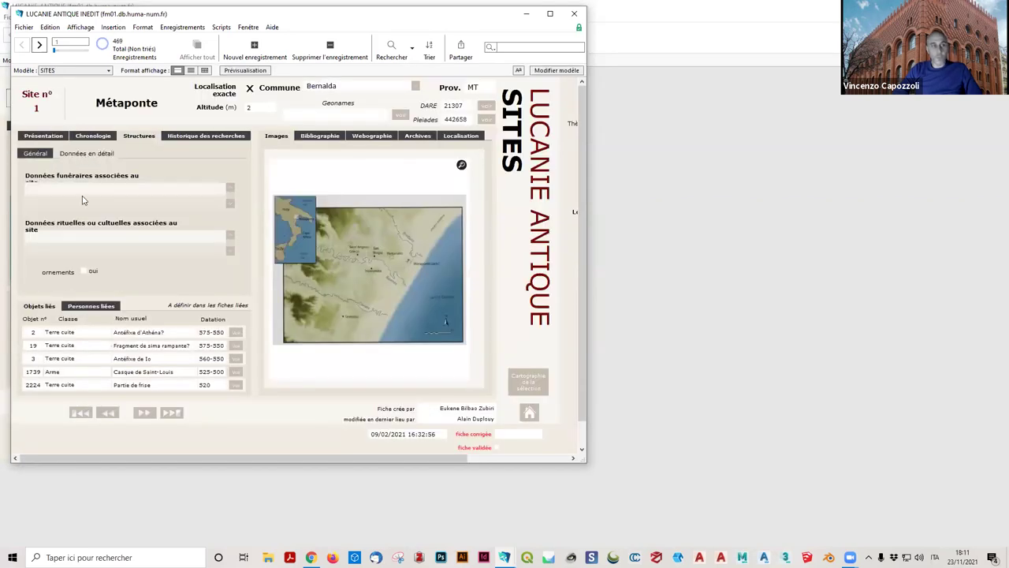
{"action": "scroll", "coordinate": [89, 194], "scroll_direction": "down", "scroll_amount": 1}
Browse the site records for associated funerary data and open the linked Monte Montrone necropolis record.
{"action": "left_click", "coordinate": [38, 47]}
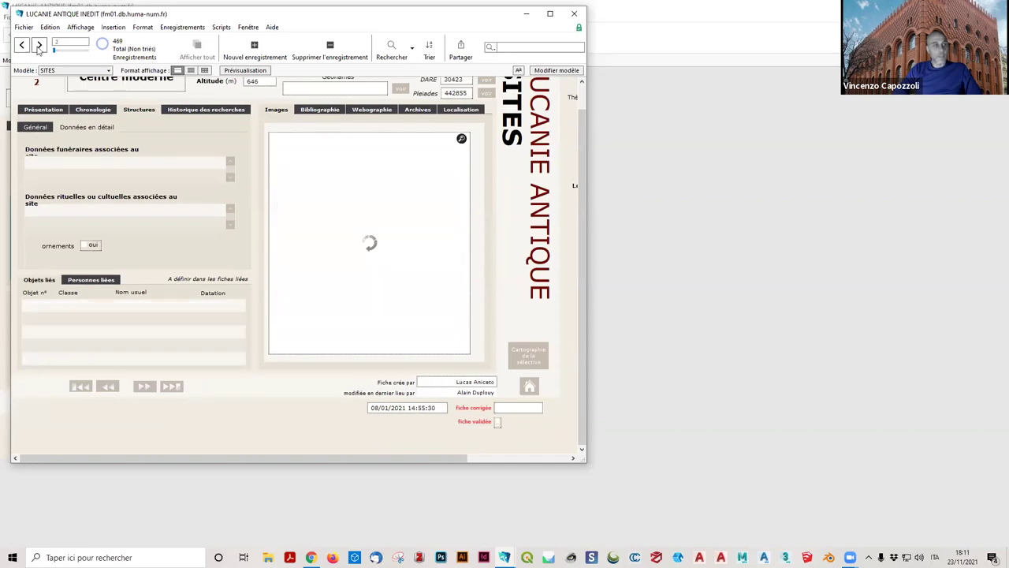
{"action": "left_click", "coordinate": [38, 47]}
{"action": "left_click", "coordinate": [37, 48]}
{"action": "left_click", "coordinate": [38, 47]}
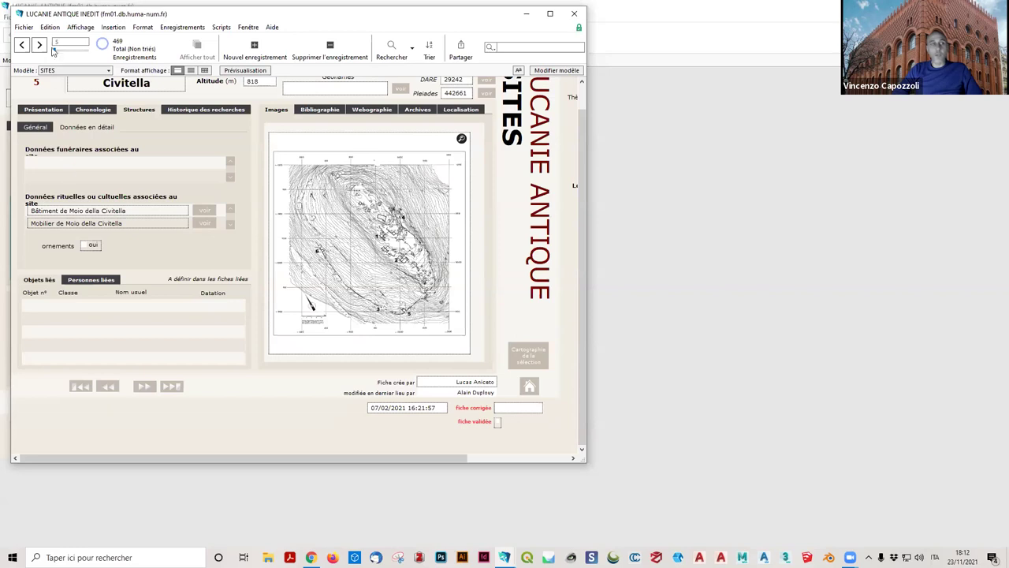
{"action": "left_click", "coordinate": [39, 45]}
{"action": "left_click", "coordinate": [39, 45]}
{"action": "left_click", "coordinate": [22, 45]}
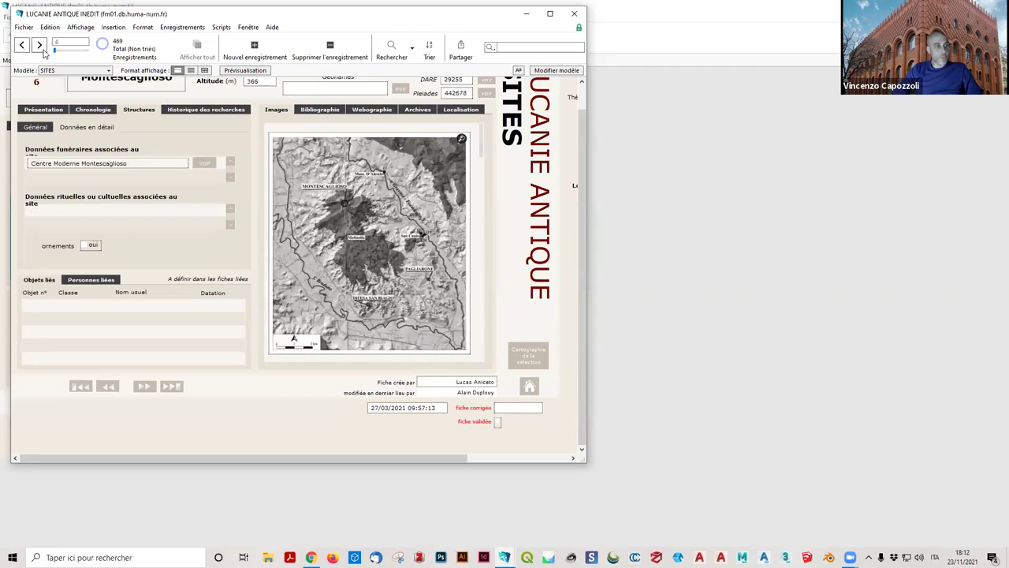
{"action": "left_click", "coordinate": [39, 45]}
{"action": "left_click", "coordinate": [38, 45]}
{"action": "left_click", "coordinate": [39, 45]}
{"action": "left_click", "coordinate": [39, 45]}
{"action": "left_click", "coordinate": [21, 45]}
{"action": "left_click", "coordinate": [205, 164]}
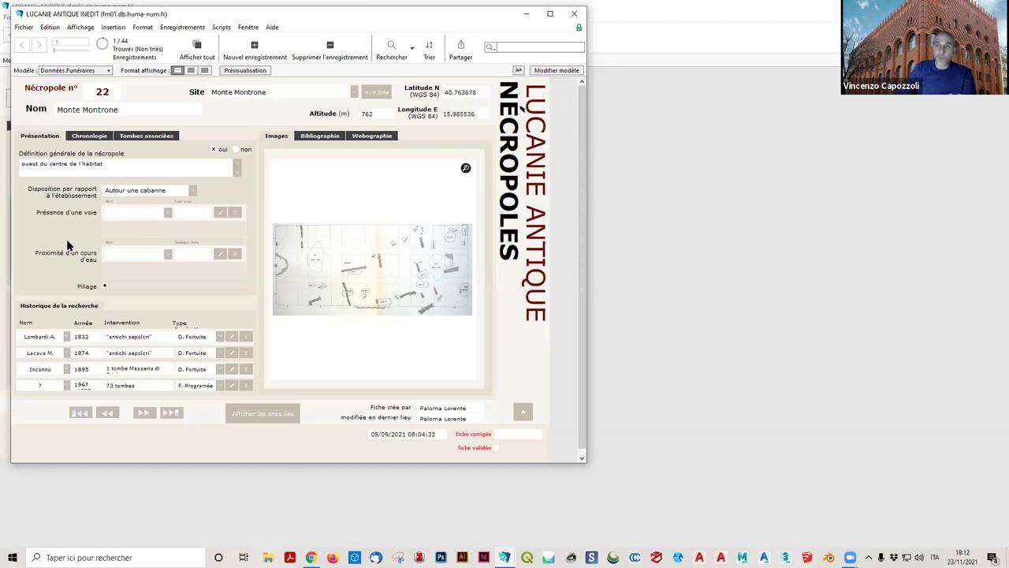
Review the available choices for the necropolis's Disposition par rapport à l'établissement, Présence d'une voie and Proximité d'un cours d'eau, changing nothing.
{"action": "left_click", "coordinate": [190, 193]}
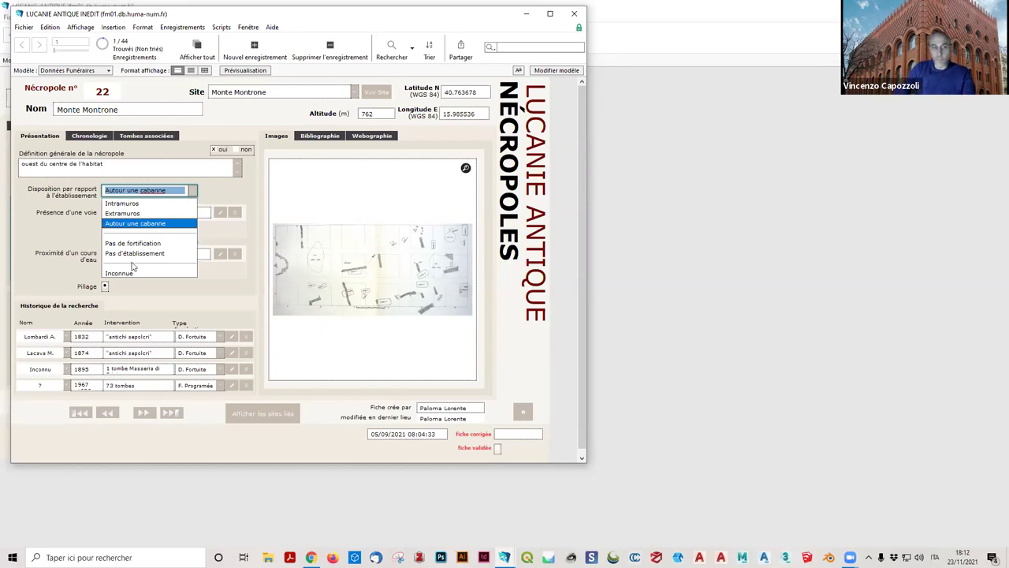
{"action": "left_click", "coordinate": [41, 236]}
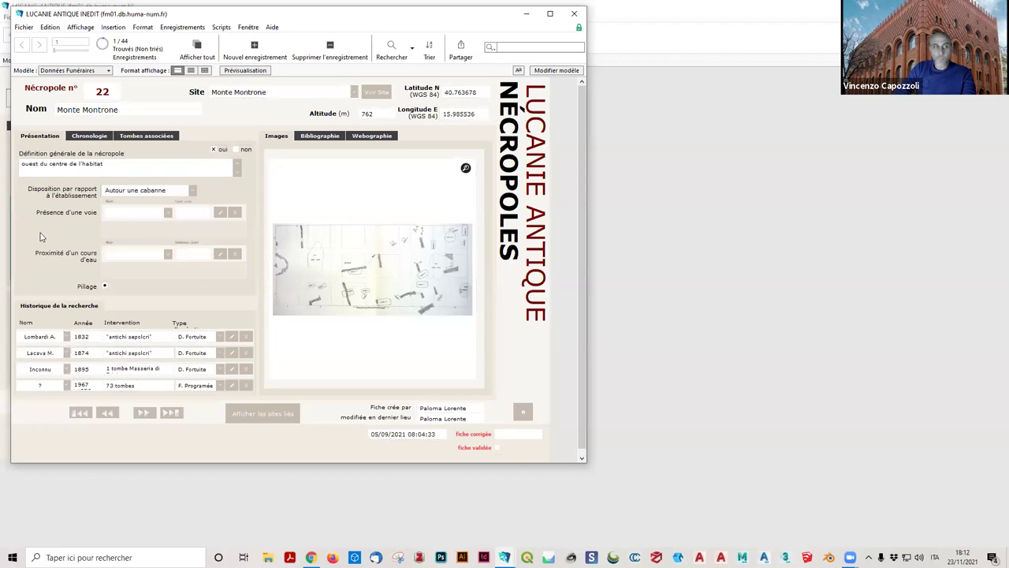
{"action": "left_click", "coordinate": [167, 213]}
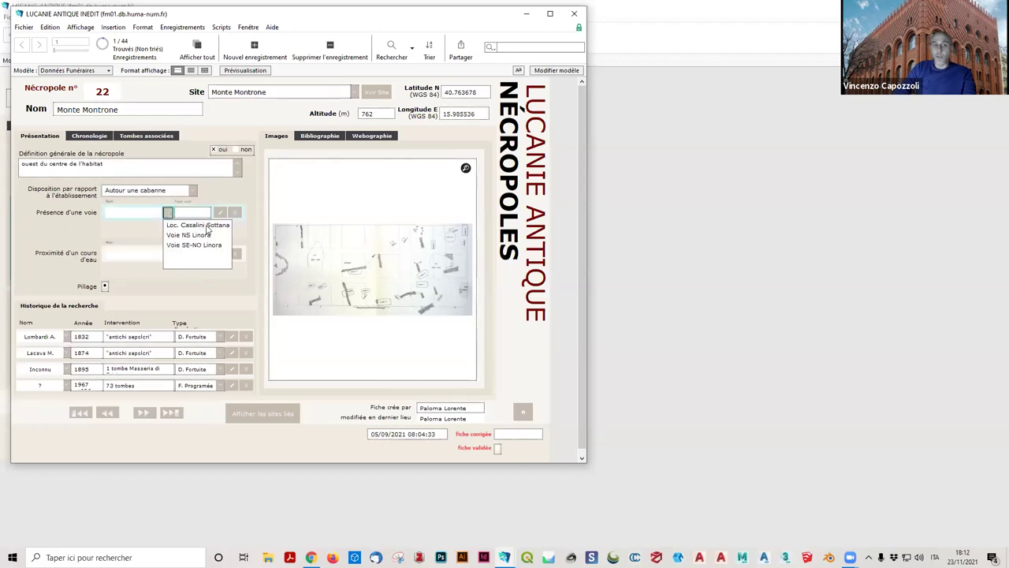
{"action": "left_click", "coordinate": [225, 195]}
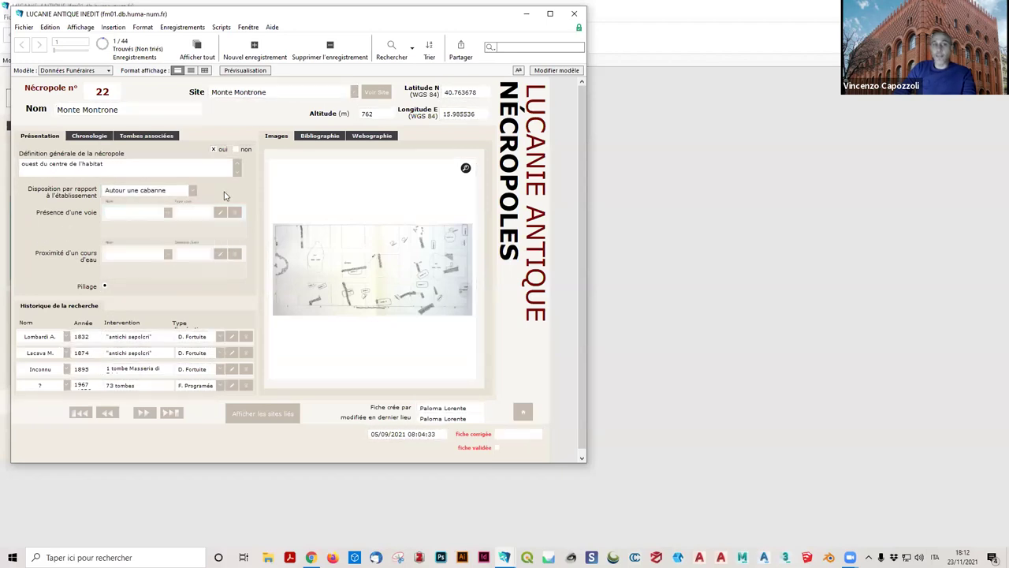
{"action": "left_click", "coordinate": [167, 255]}
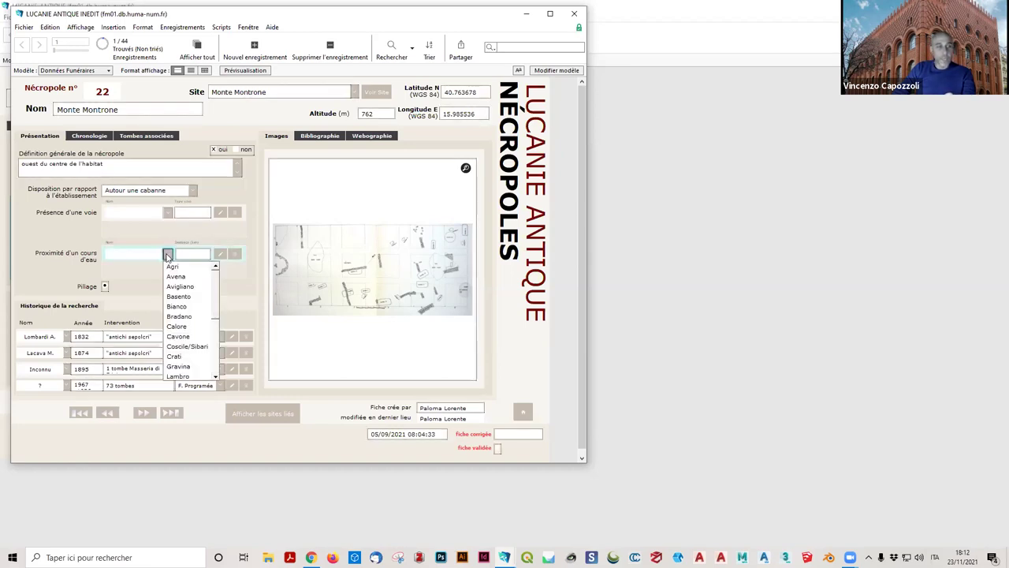
{"action": "left_click_drag", "start_coordinate": [219, 302], "coordinate": [220, 372]}
{"action": "left_click", "coordinate": [233, 303]}
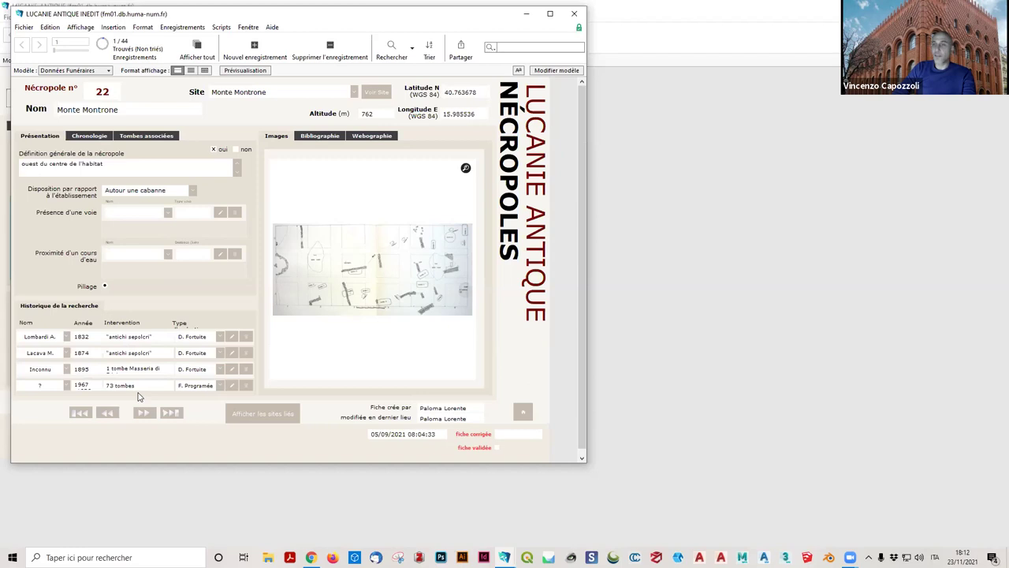
Examine the name choices, intervention text and type choices of the first Historique de la recherche entry.
{"action": "left_click", "coordinate": [68, 337]}
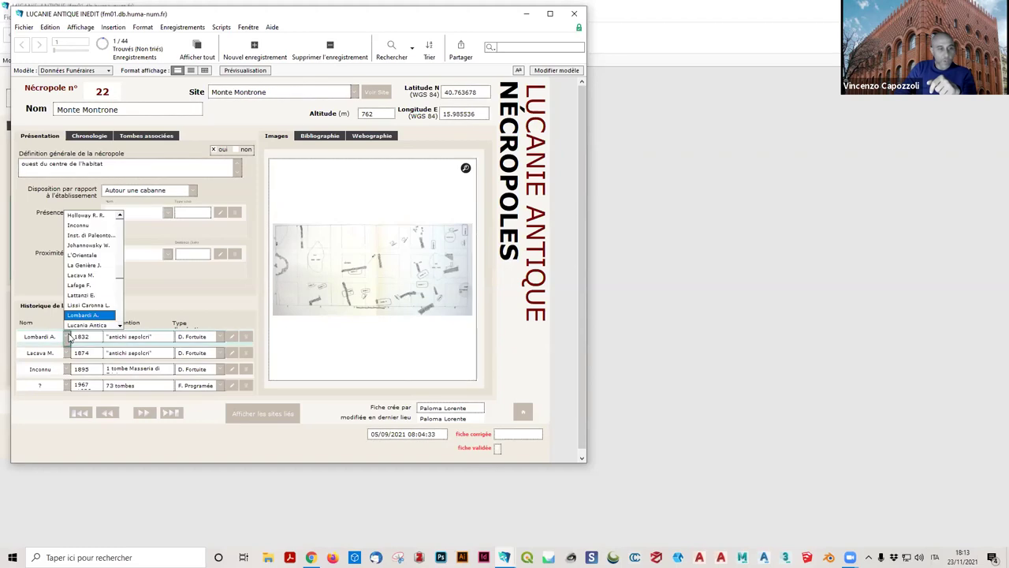
{"action": "left_click", "coordinate": [157, 320]}
{"action": "left_click", "coordinate": [147, 337]}
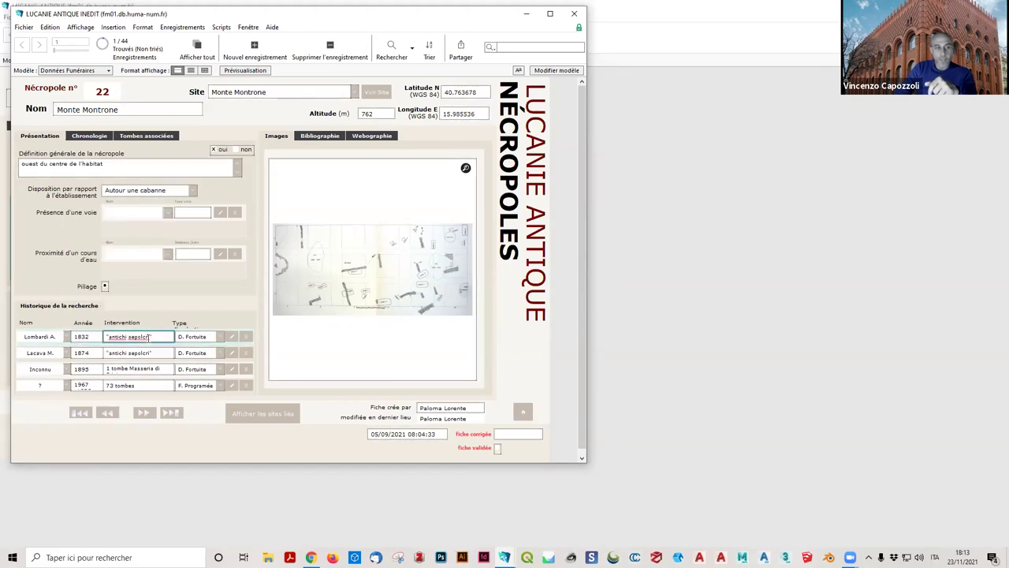
{"action": "left_click", "coordinate": [219, 337]}
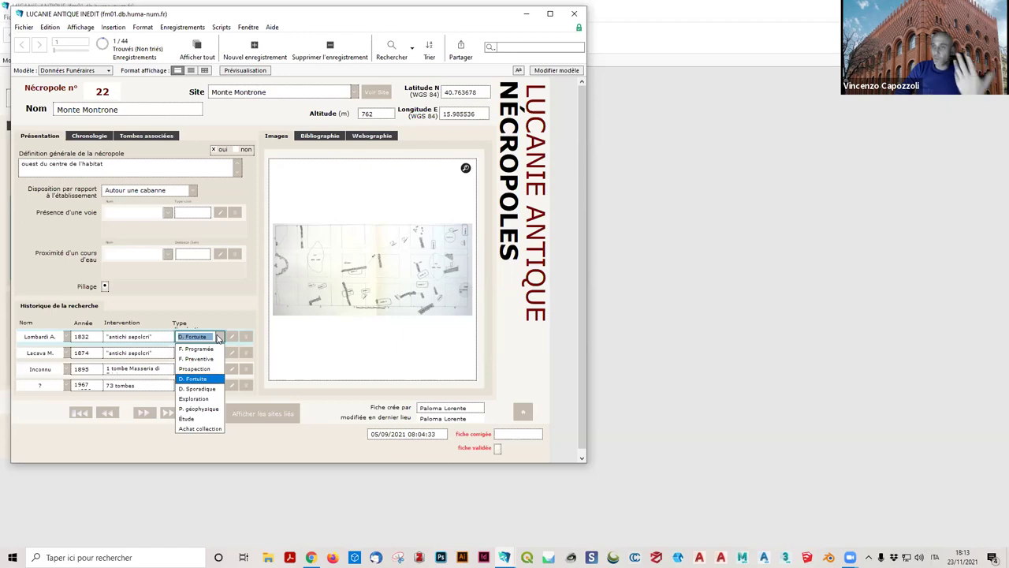
Open the 1832 research history entry of the Monte Montrone necropolis and follow it to its excavator's record.
{"action": "left_click", "coordinate": [232, 301]}
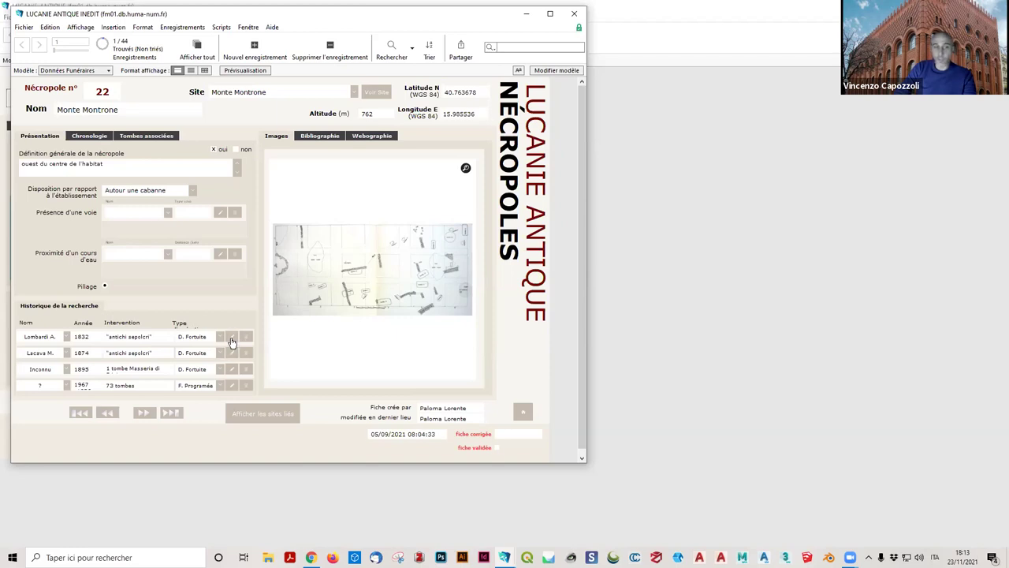
{"action": "left_click", "coordinate": [231, 337]}
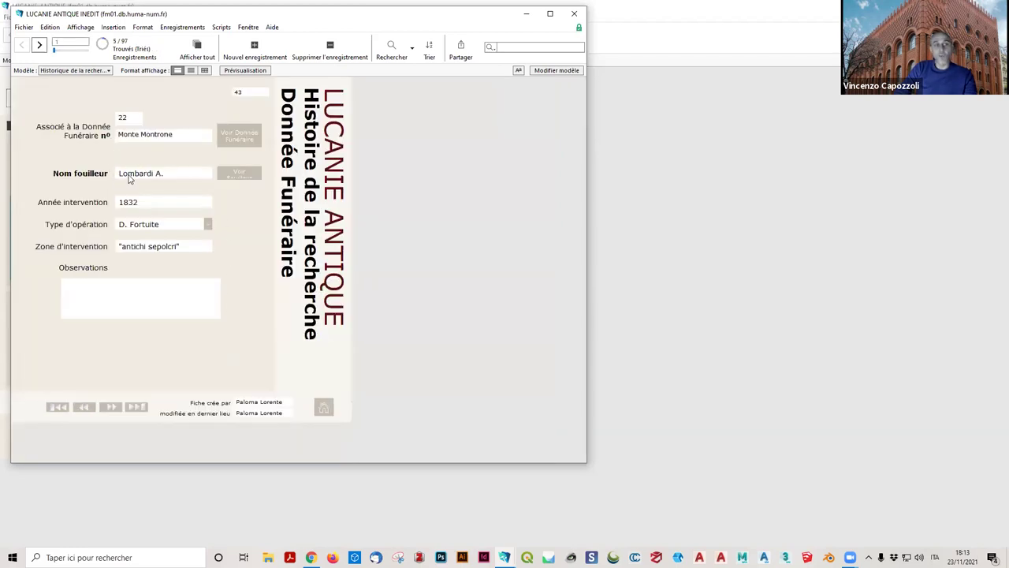
{"action": "left_click", "coordinate": [241, 174]}
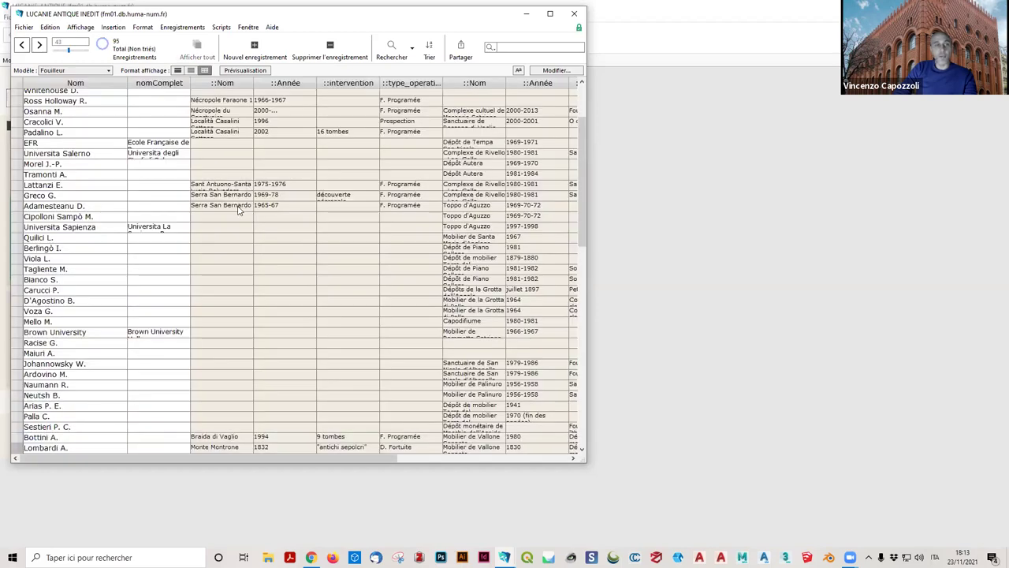
Show the excavator record as a form, saving the layout change, and widen the window to fit both associated data lists.
{"action": "left_click", "coordinate": [178, 70]}
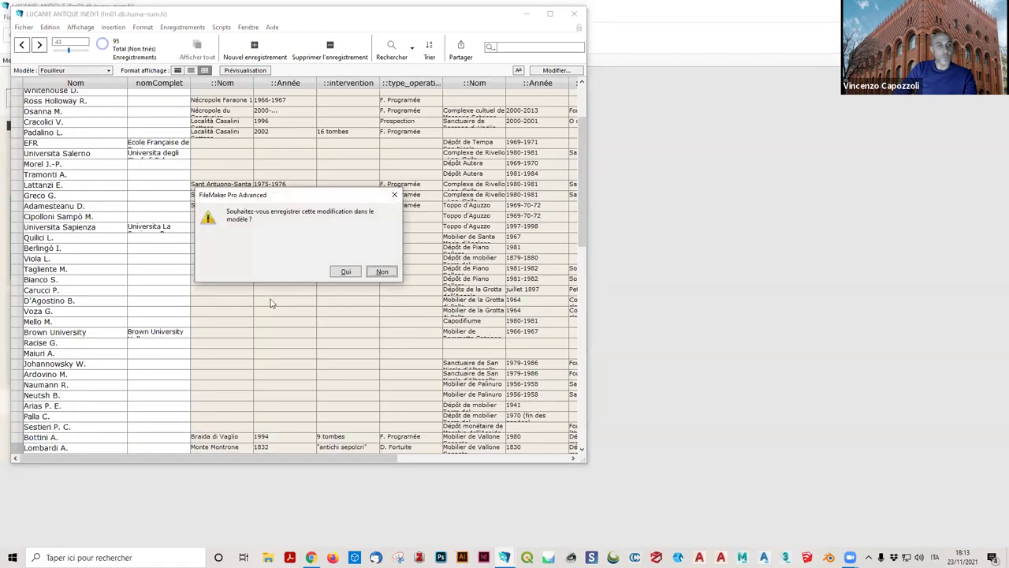
{"action": "left_click", "coordinate": [344, 272]}
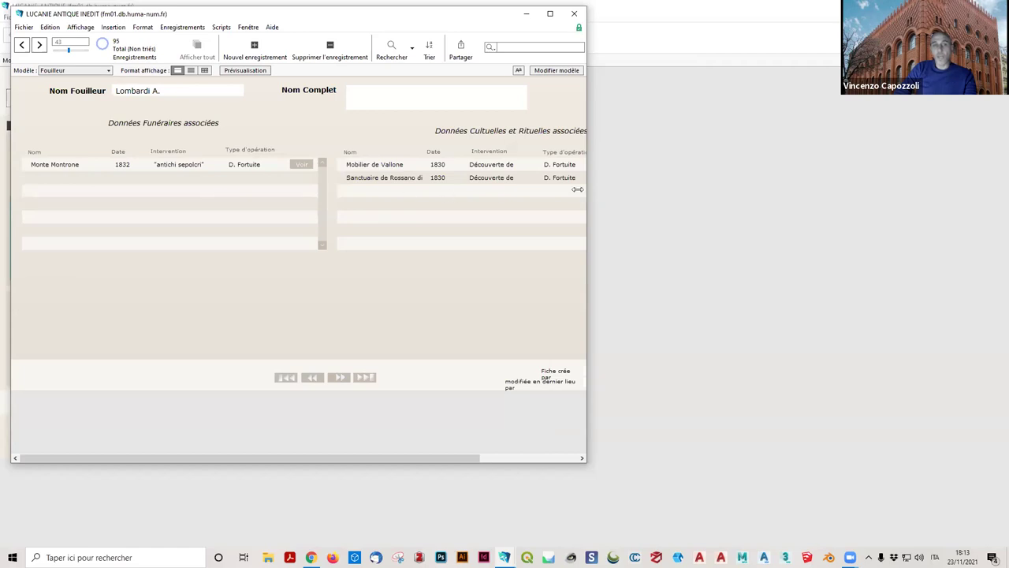
{"action": "left_click_drag", "start_coordinate": [586, 191], "coordinate": [655, 190]}
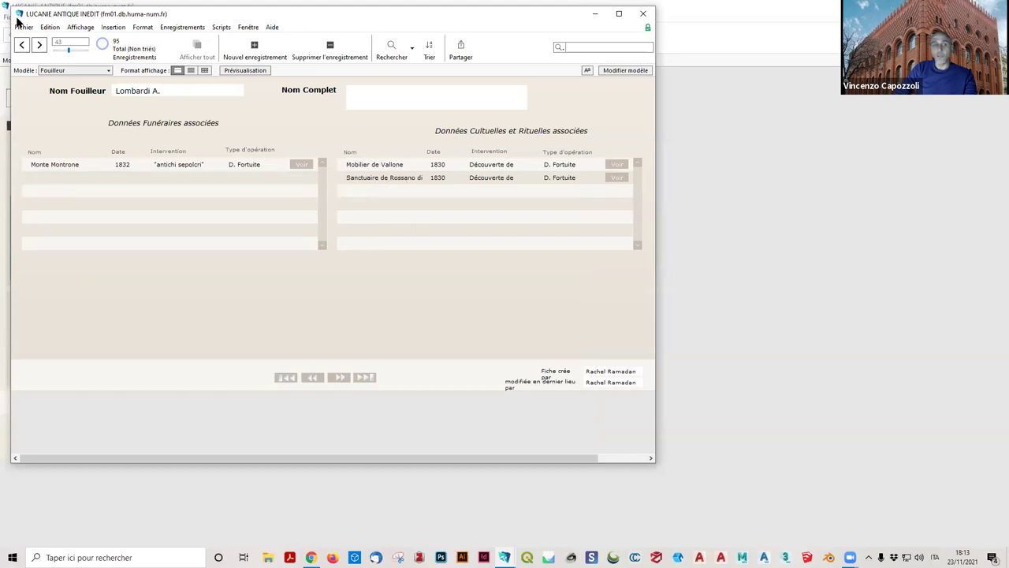
Browse the excavator records to examine their associated Données Funéraires and Données Cultuelles et Rituelles.
{"action": "left_click", "coordinate": [36, 47]}
{"action": "left_click", "coordinate": [36, 46]}
{"action": "left_click", "coordinate": [36, 47]}
{"action": "left_click", "coordinate": [36, 46]}
{"action": "left_click", "coordinate": [36, 47]}
{"action": "left_click", "coordinate": [22, 45]}
{"action": "left_click", "coordinate": [22, 45]}
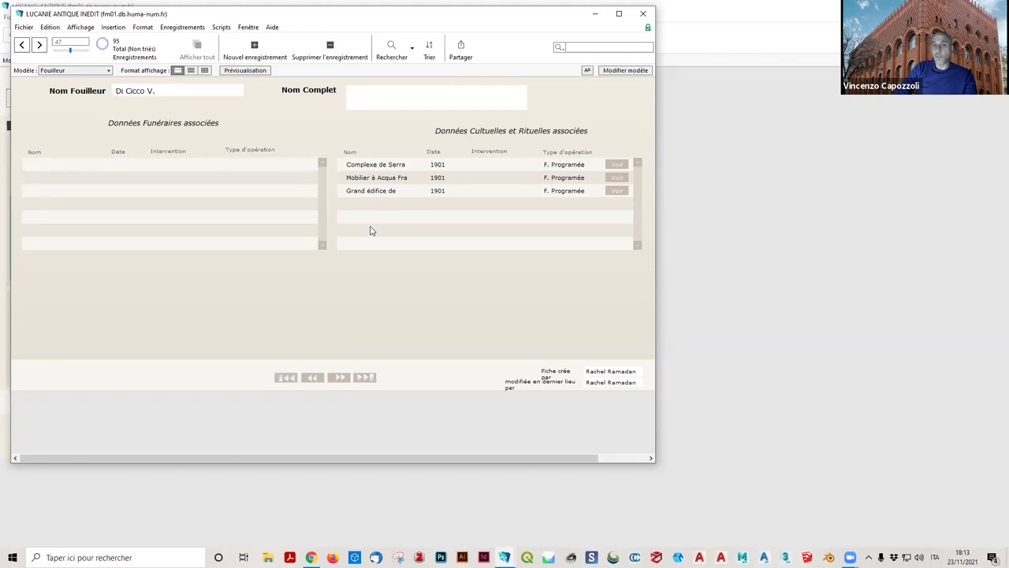
{"action": "left_click", "coordinate": [38, 45]}
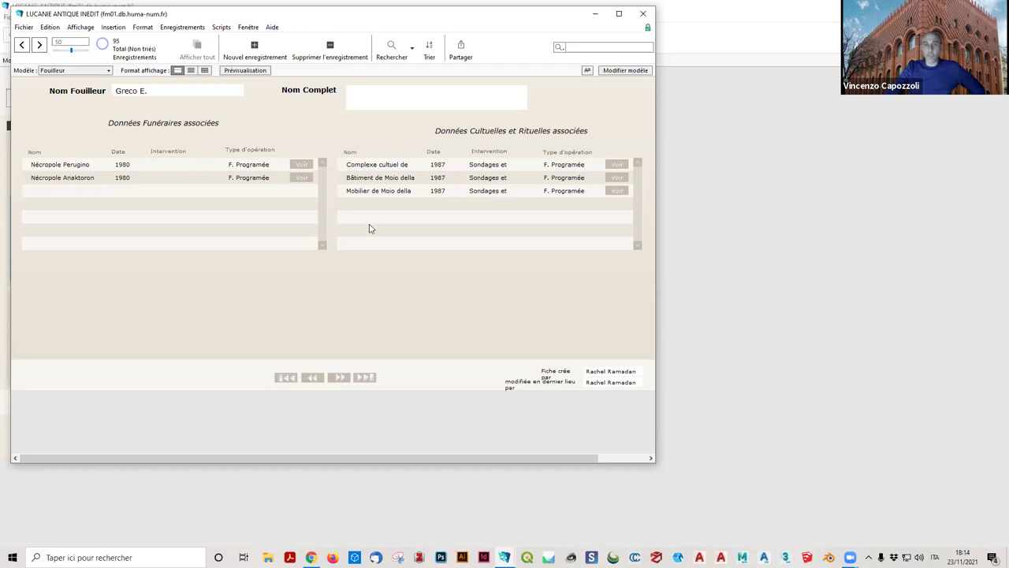
{"action": "left_click", "coordinate": [39, 44]}
{"action": "left_click", "coordinate": [39, 45]}
{"action": "left_click", "coordinate": [39, 44]}
{"action": "left_click", "coordinate": [40, 44]}
{"action": "left_click", "coordinate": [22, 45]}
{"action": "left_click", "coordinate": [22, 45]}
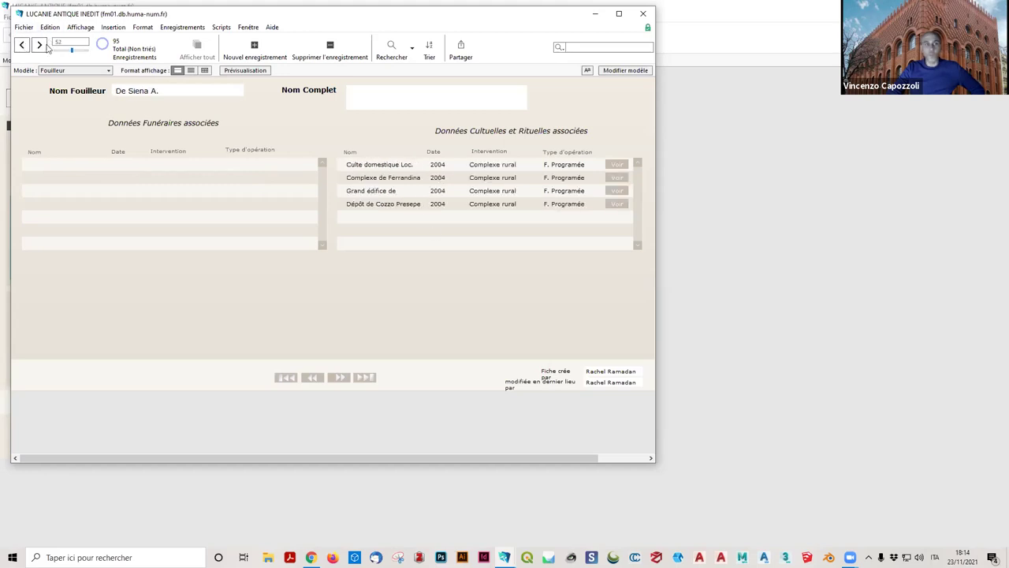
{"action": "left_click", "coordinate": [39, 45]}
{"action": "left_click", "coordinate": [40, 45]}
{"action": "left_click", "coordinate": [40, 45]}
{"action": "left_click", "coordinate": [39, 45]}
{"action": "left_click", "coordinate": [41, 46]}
{"action": "left_click", "coordinate": [41, 46]}
{"action": "left_click", "coordinate": [41, 46]}
{"action": "left_click", "coordinate": [41, 46]}
{"action": "left_click", "coordinate": [41, 46]}
{"action": "left_click", "coordinate": [41, 46]}
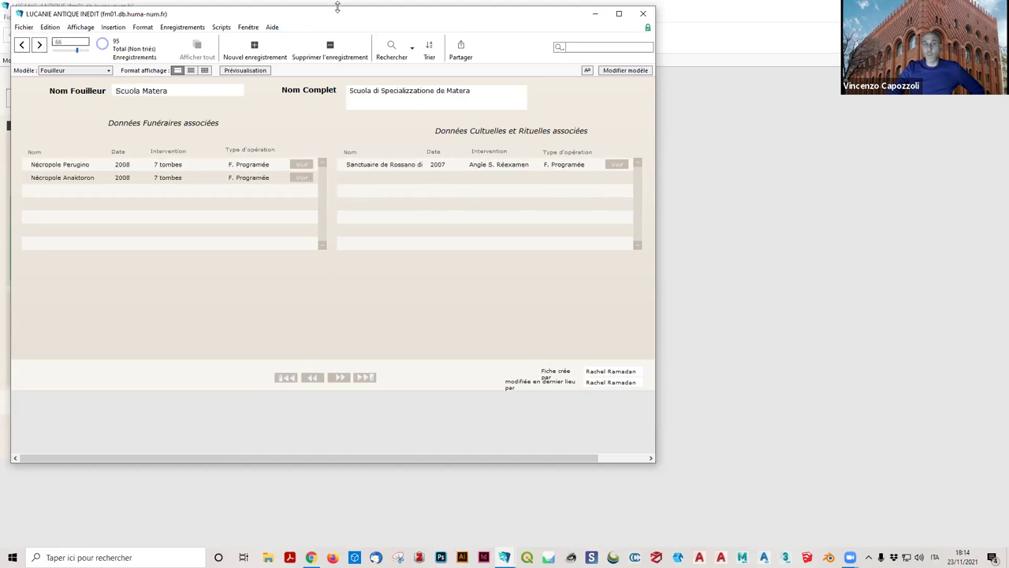
Return to the Métaponte site record in the LUCANIE_ANTIQUE database window.
{"action": "left_click_drag", "start_coordinate": [360, 24], "coordinate": [270, 40]}
{"action": "left_click", "coordinate": [552, 29]}
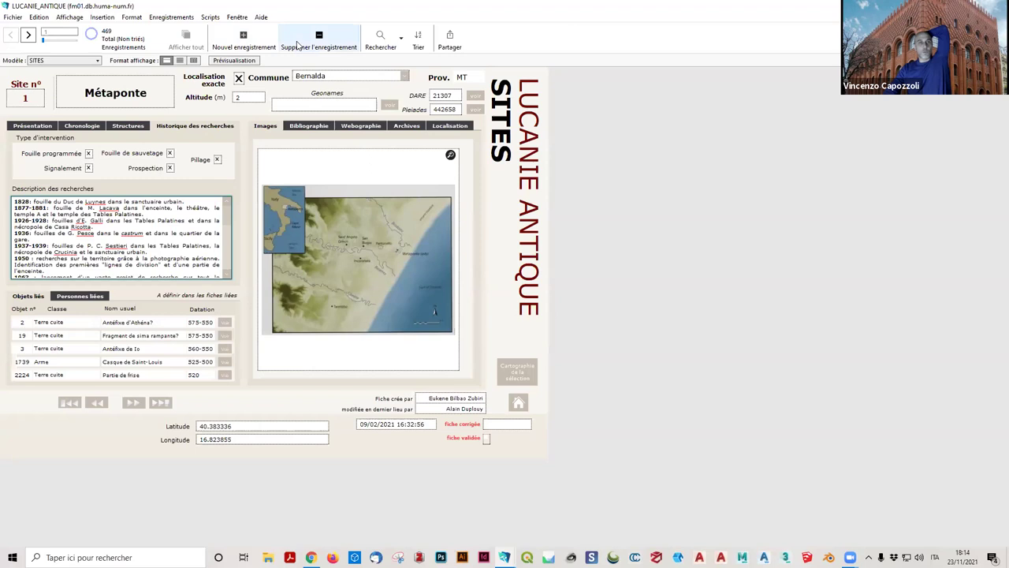
{"action": "left_click", "coordinate": [400, 40]}
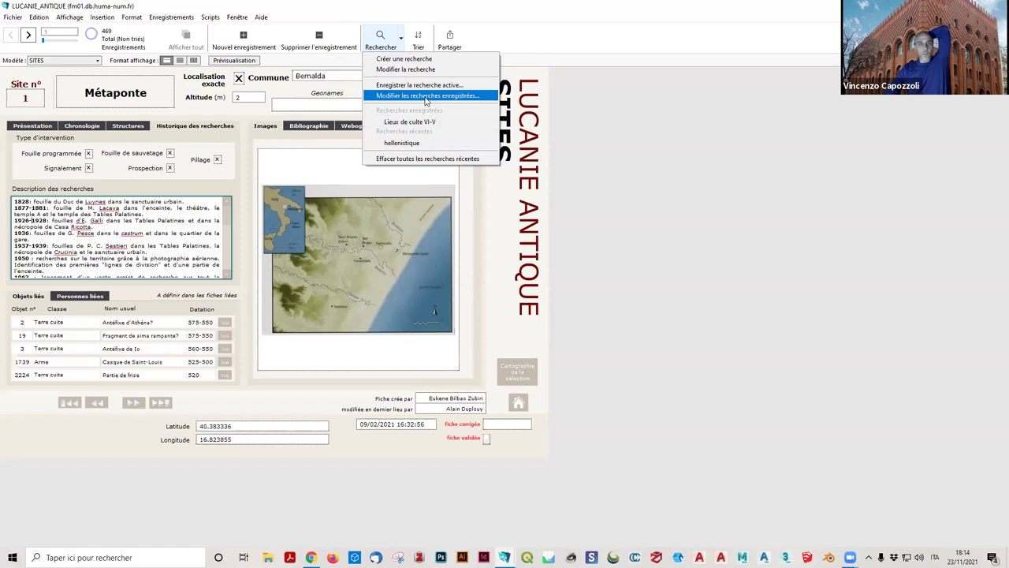
{"action": "left_click", "coordinate": [429, 69]}
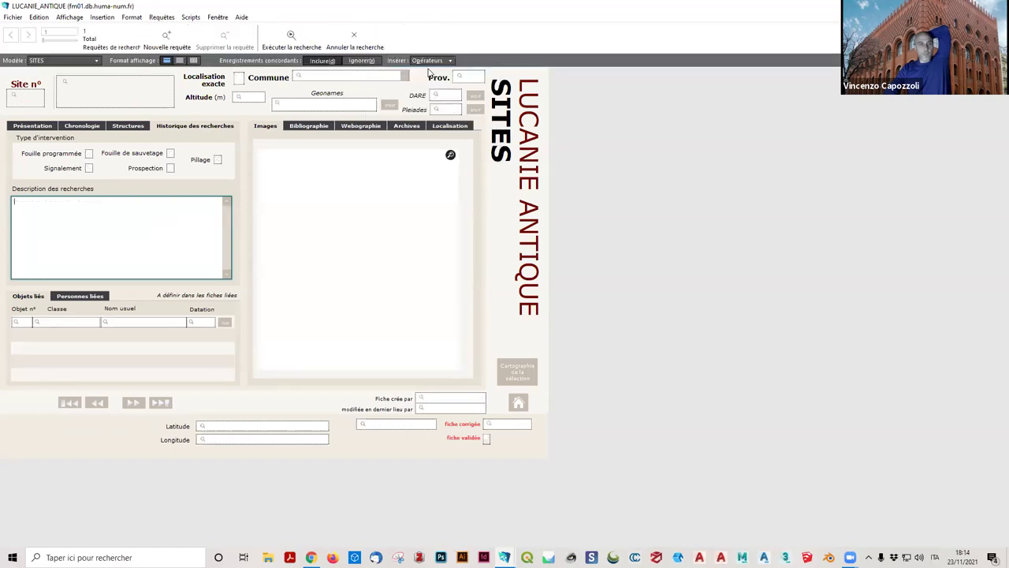
{"action": "left_click", "coordinate": [387, 49]}
Examine the criteria of the saved search Lieux de culte VI-V in the saved searches list, then close the list.
{"action": "left_click", "coordinate": [386, 39]}
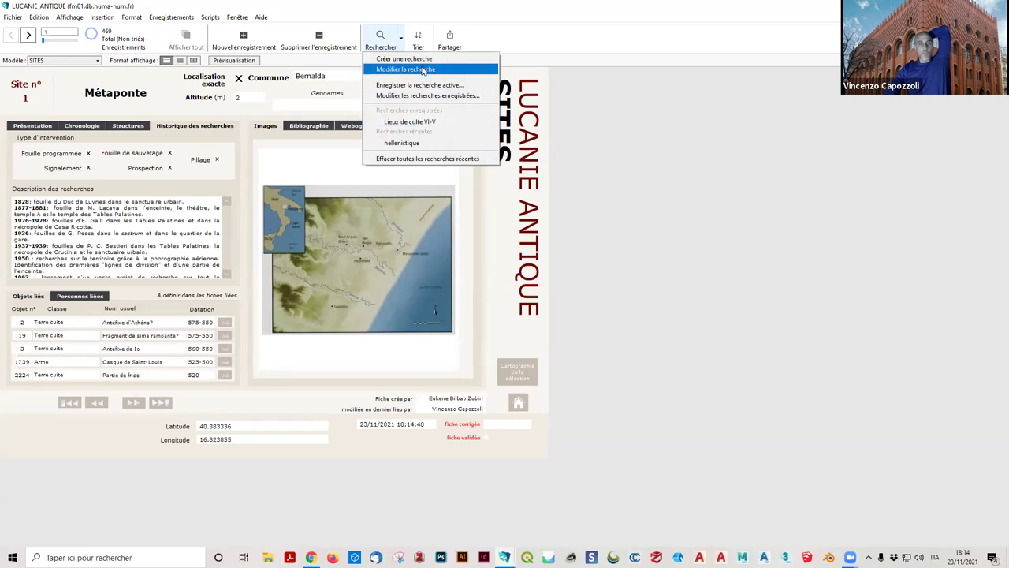
{"action": "left_click", "coordinate": [430, 96]}
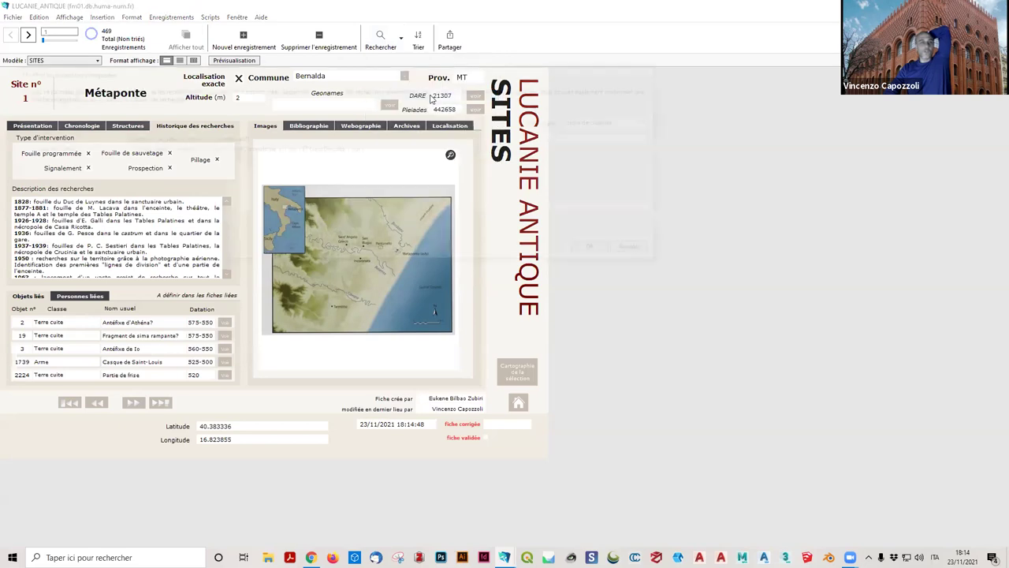
{"action": "left_click_drag", "start_coordinate": [116, 138], "coordinate": [101, 138]}
{"action": "left_click", "coordinate": [24, 148]}
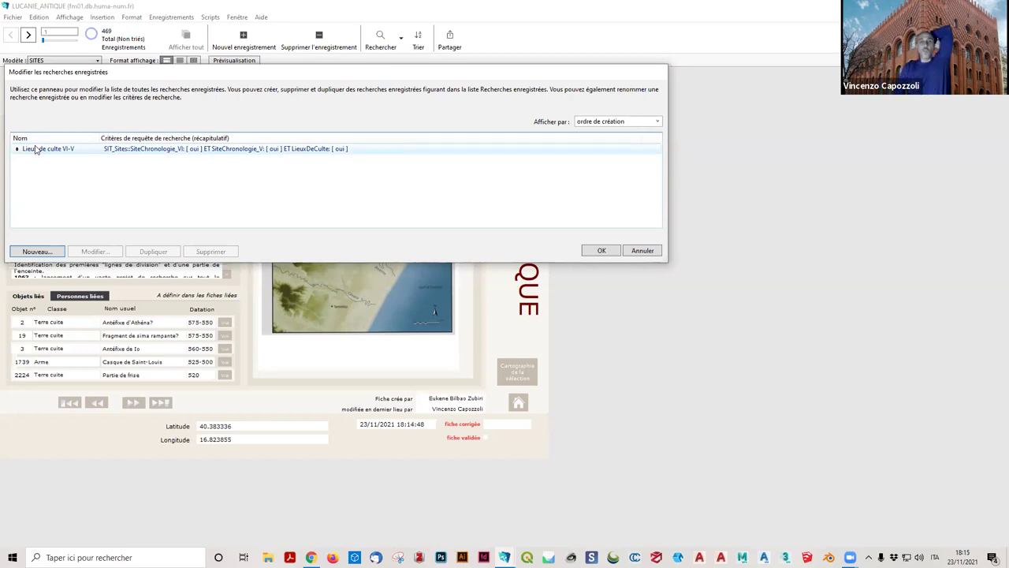
{"action": "left_click", "coordinate": [181, 149]}
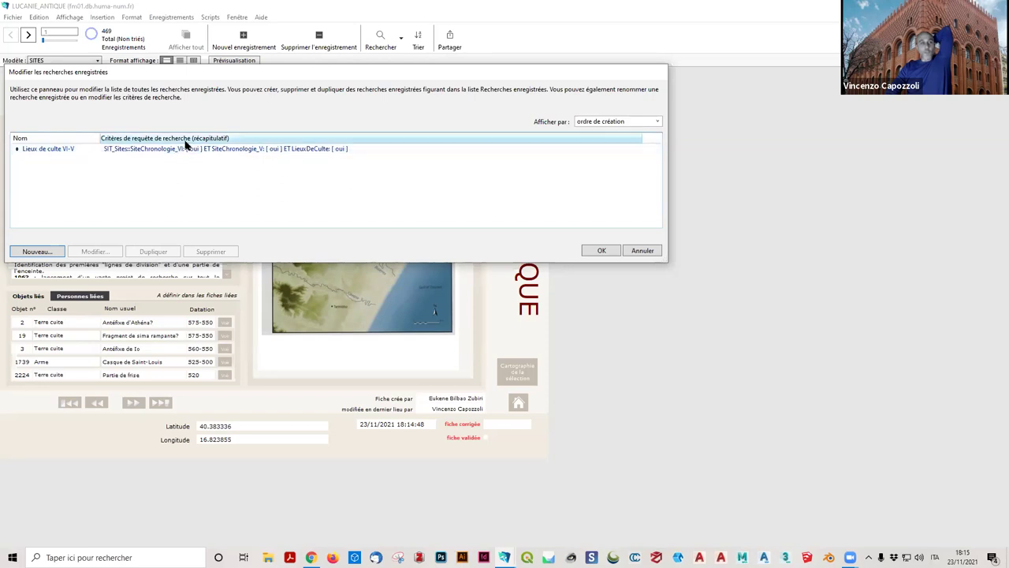
{"action": "left_click", "coordinate": [177, 154]}
{"action": "left_click", "coordinate": [177, 156]}
{"action": "left_click", "coordinate": [178, 155]}
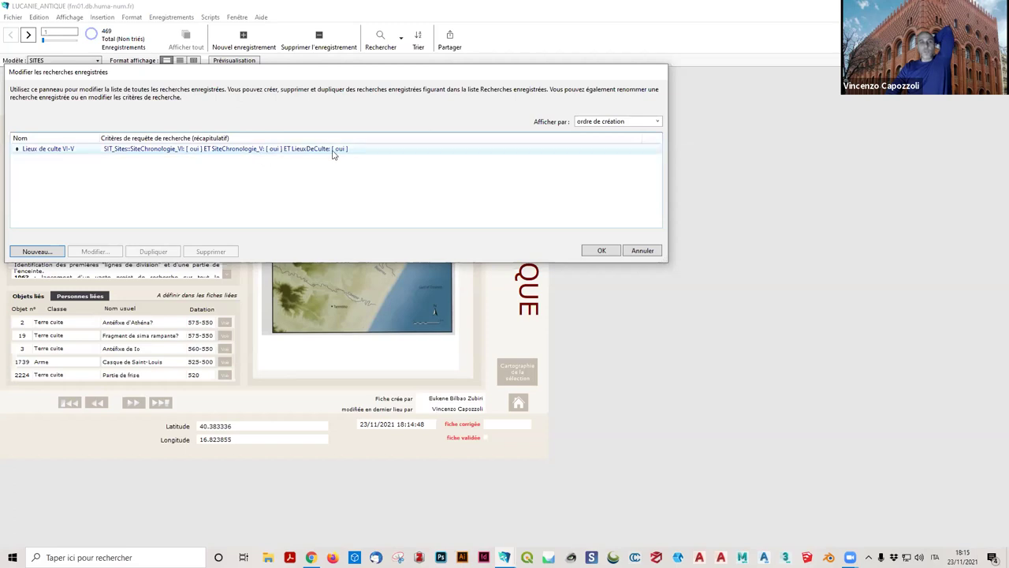
{"action": "key", "text": "Return"}
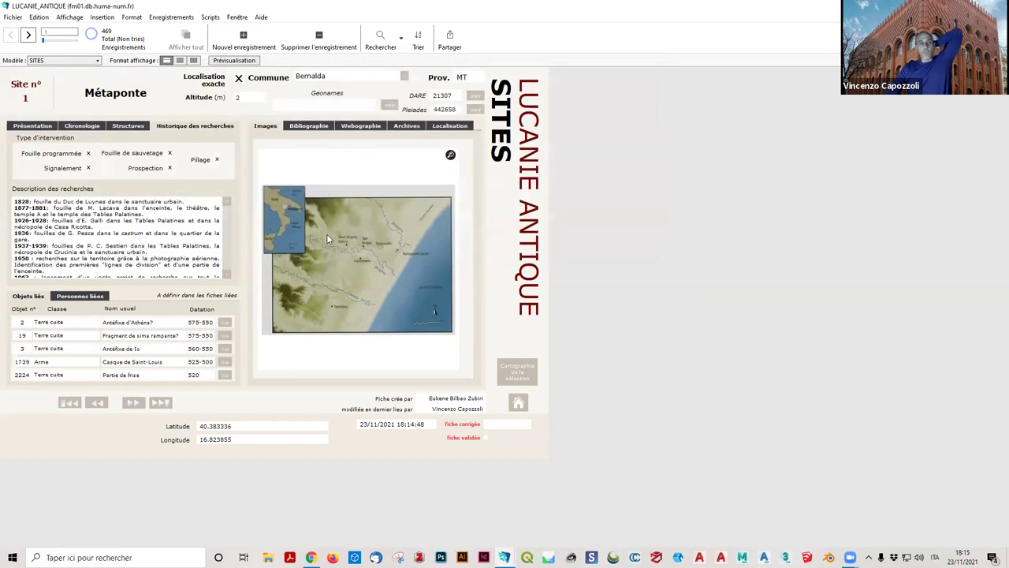
Start a new site search and set VI as a Chronologie exacte criterion.
{"action": "left_click", "coordinate": [380, 39]}
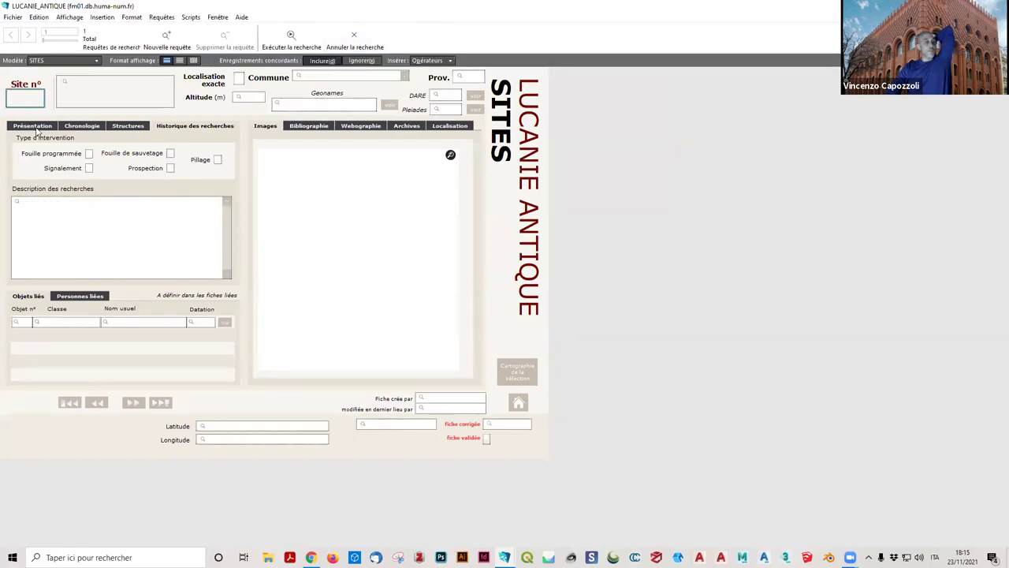
{"action": "left_click", "coordinate": [34, 127]}
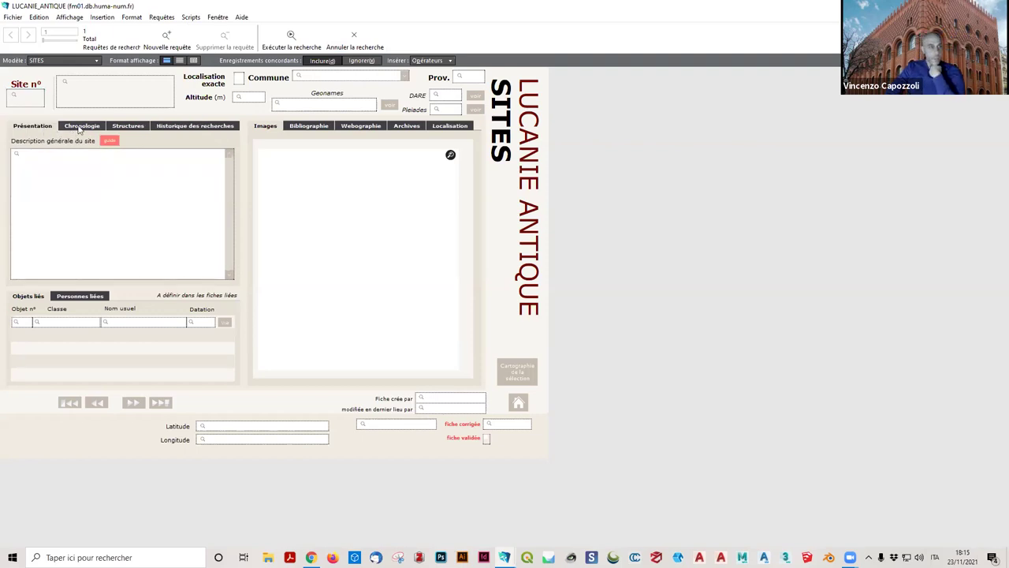
{"action": "left_click", "coordinate": [75, 128]}
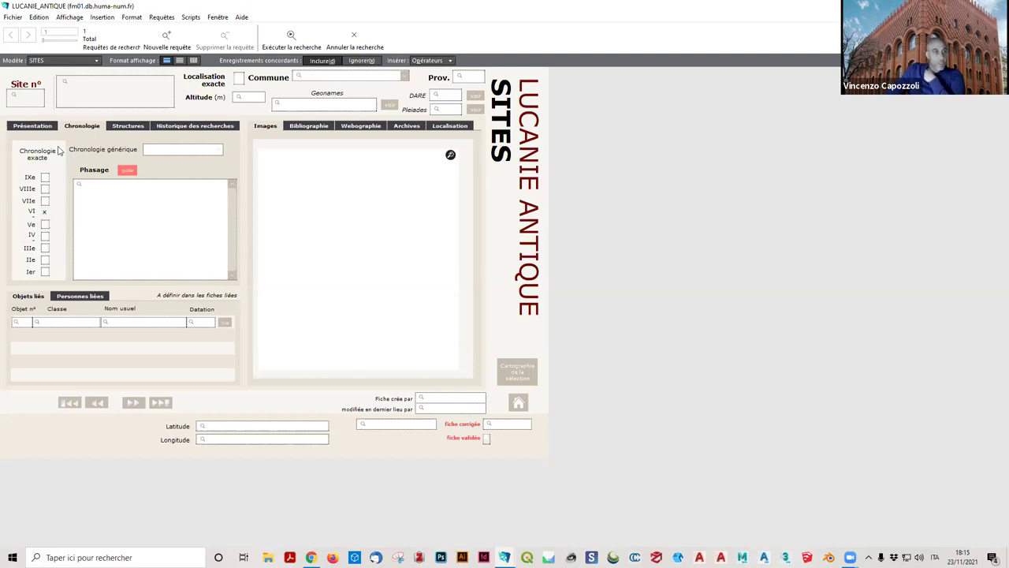
{"action": "left_click", "coordinate": [45, 213]}
{"action": "left_click", "coordinate": [44, 225]}
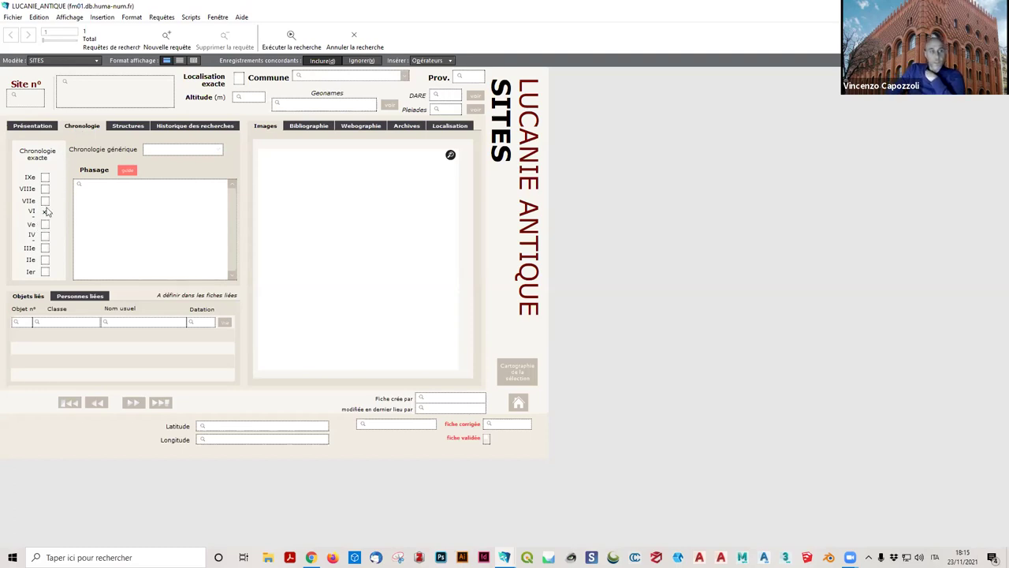
Add the structure type Nécropole and Localisation exacte to the site search criteria.
{"action": "left_click", "coordinate": [129, 126]}
{"action": "left_click", "coordinate": [223, 172]}
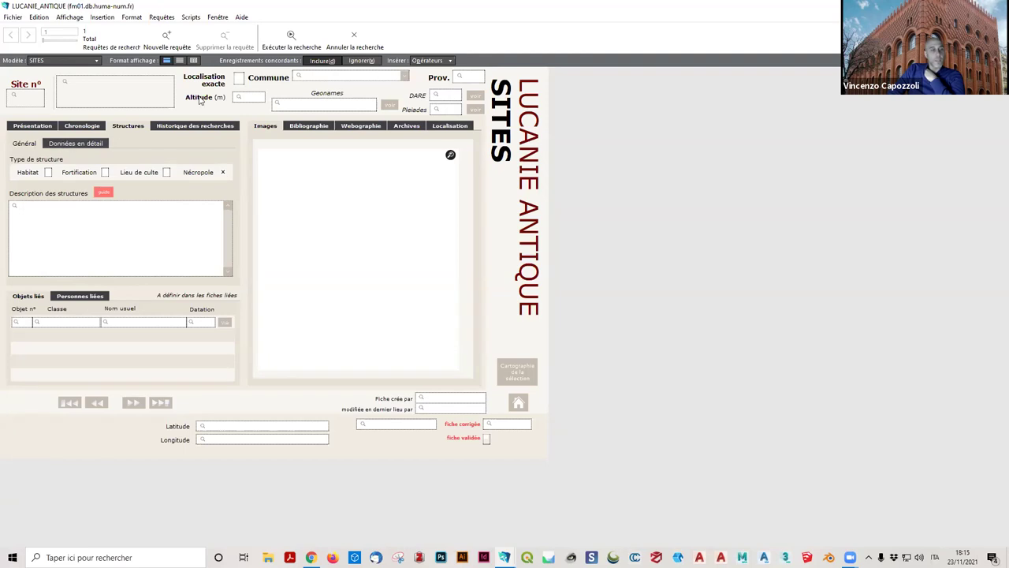
{"action": "left_click", "coordinate": [239, 77]}
Add Fouille programmée and Signalement as intervention type criteria of the site search.
{"action": "left_click", "coordinate": [195, 129]}
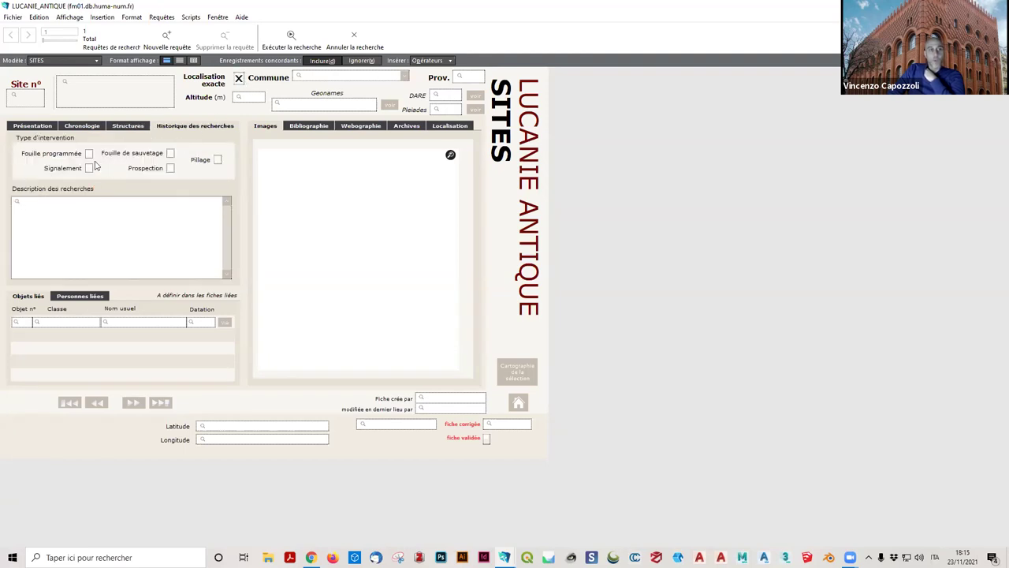
{"action": "left_click", "coordinate": [89, 155]}
{"action": "left_click", "coordinate": [89, 169]}
Restrict the search to sites with an Altitude greater than 500 m (>500) and run it.
{"action": "left_click", "coordinate": [242, 98]}
{"action": "left_click", "coordinate": [429, 60]}
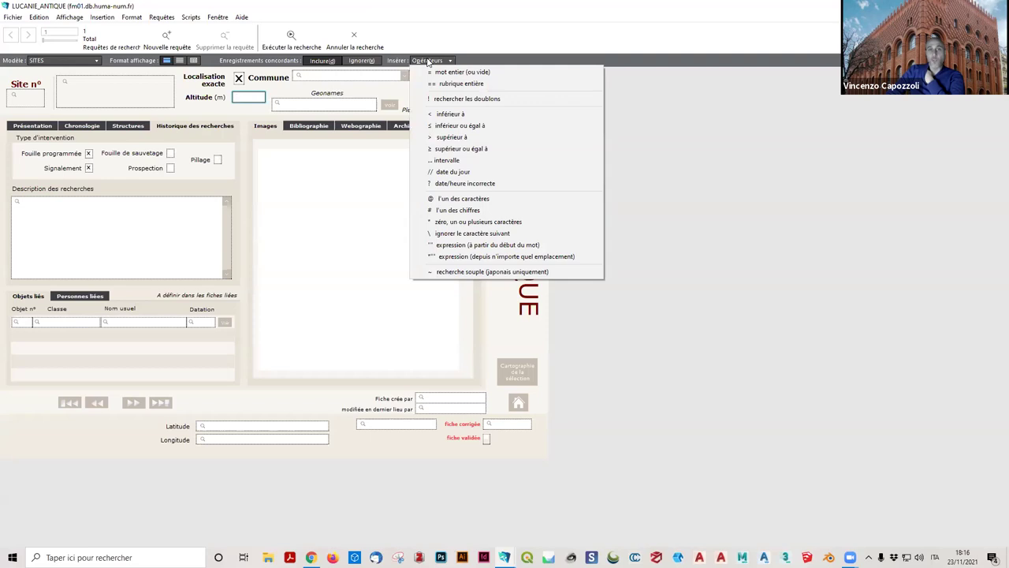
{"action": "left_click", "coordinate": [452, 138]}
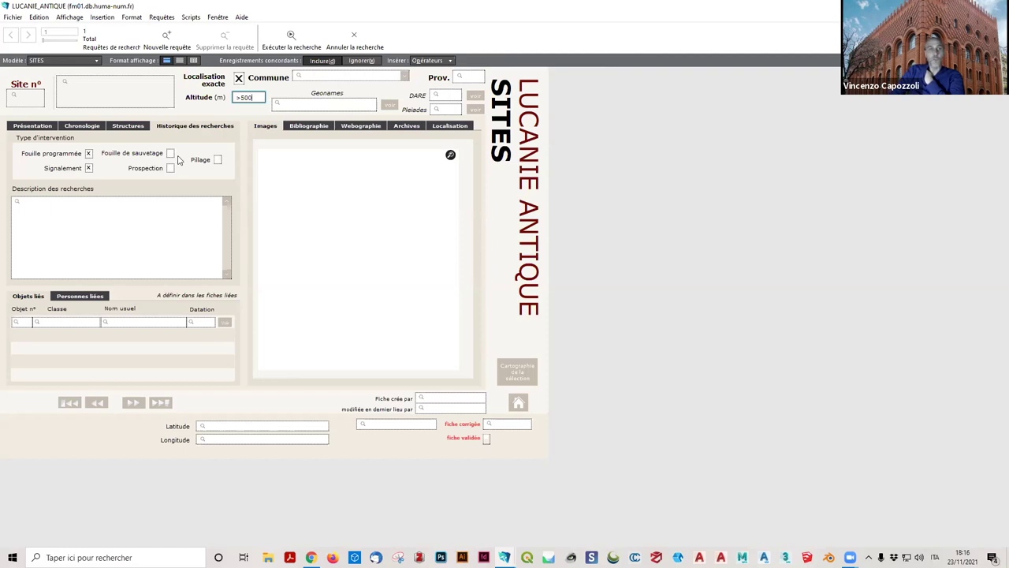
{"action": "left_click", "coordinate": [302, 44]}
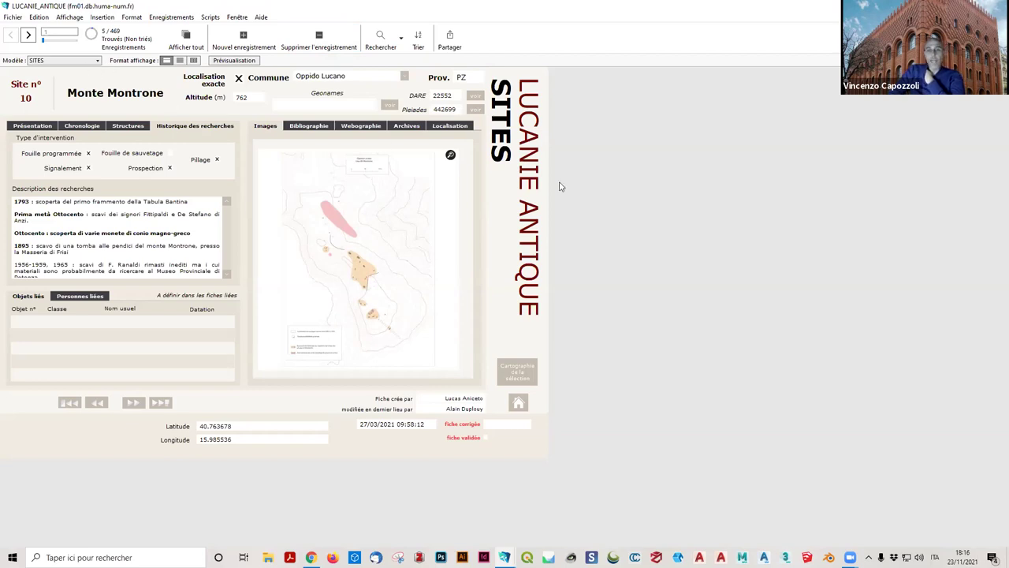
Display the found sites on the Cartographie des sites map and dismiss the browser compatibility notice.
{"action": "left_click", "coordinate": [514, 369]}
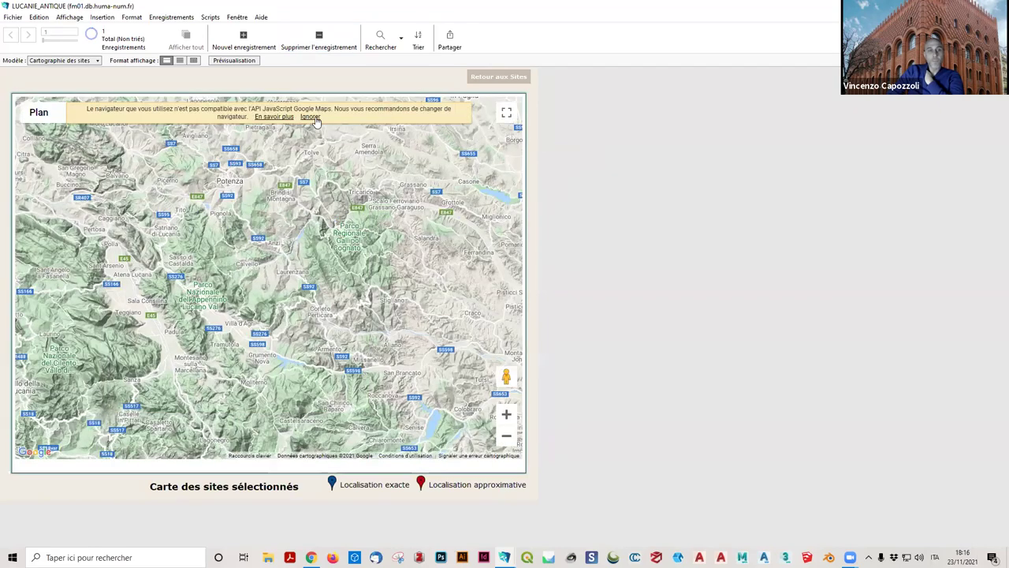
{"action": "left_click", "coordinate": [314, 118]}
{"action": "scroll", "coordinate": [313, 248], "scroll_direction": "down", "scroll_amount": 2}
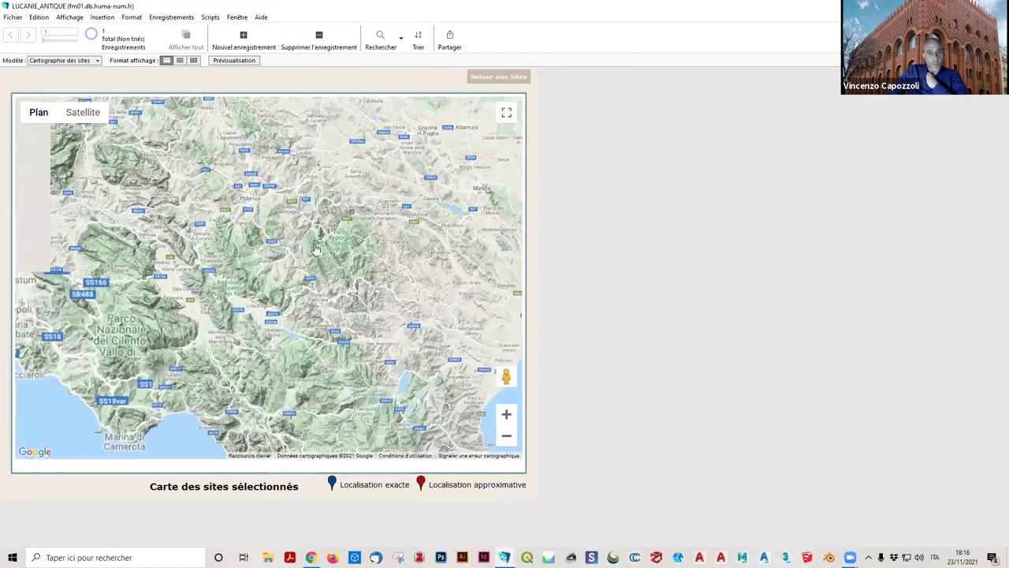
{"action": "scroll", "coordinate": [314, 249], "scroll_direction": "up", "scroll_amount": 2}
{"action": "scroll", "coordinate": [314, 249], "scroll_direction": "down", "scroll_amount": 1}
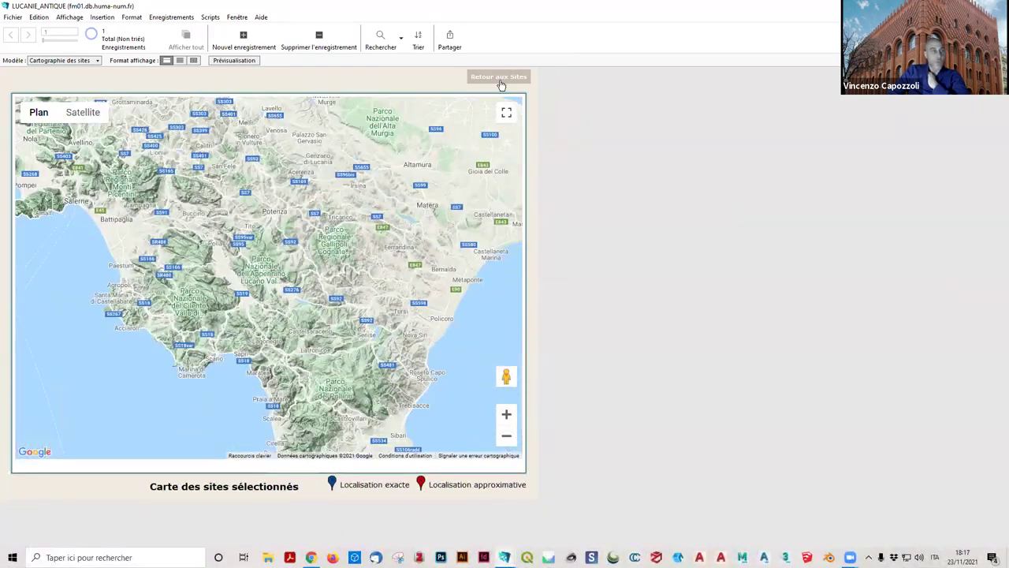
Compare the satellite and plan views of the found sites and inspect the details of a site marker near Potenza.
{"action": "left_click", "coordinate": [79, 112]}
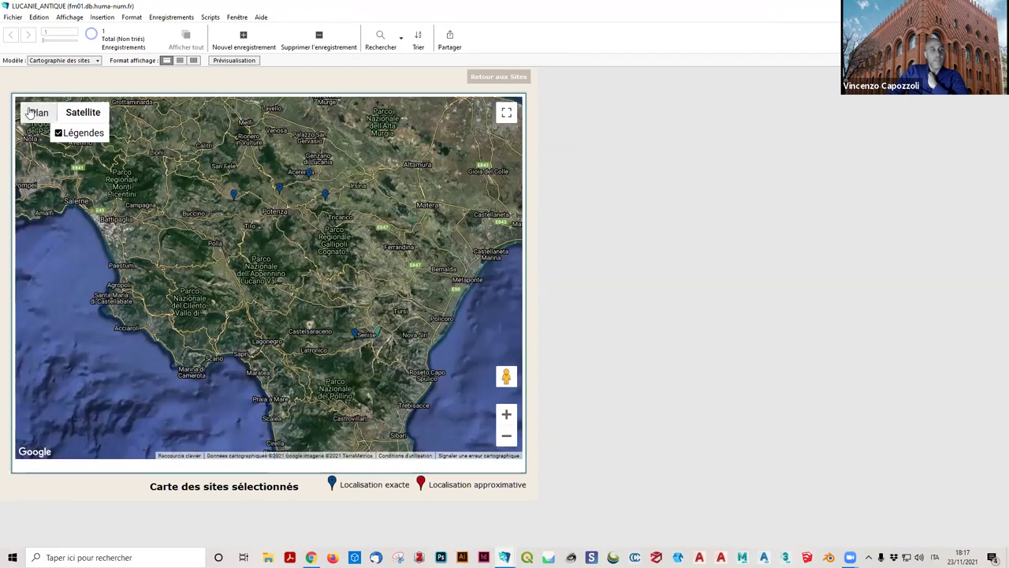
{"action": "left_click", "coordinate": [38, 112]}
{"action": "scroll", "coordinate": [310, 193], "scroll_direction": "up", "scroll_amount": 1}
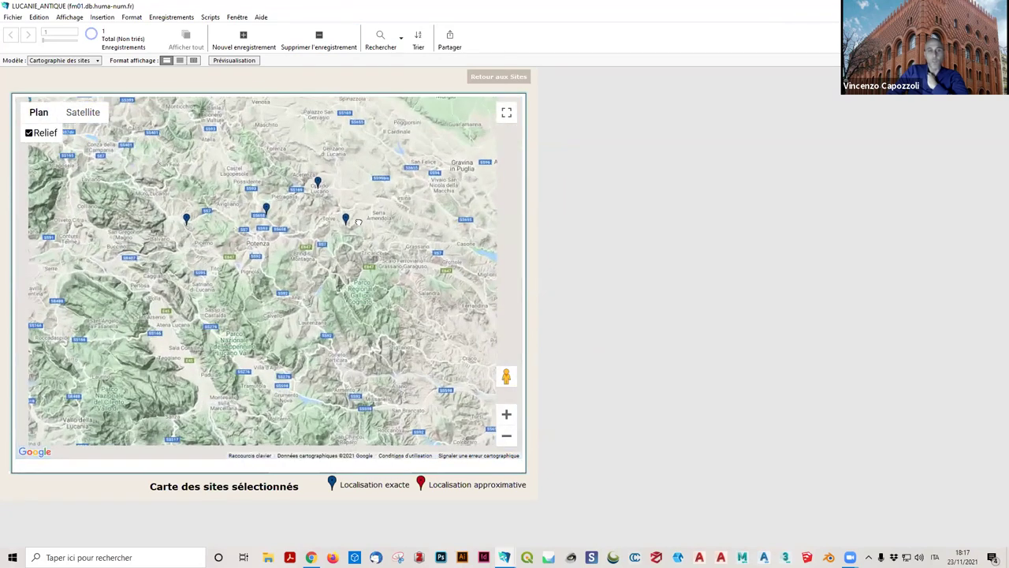
{"action": "scroll", "coordinate": [346, 187], "scroll_direction": "down", "scroll_amount": 1}
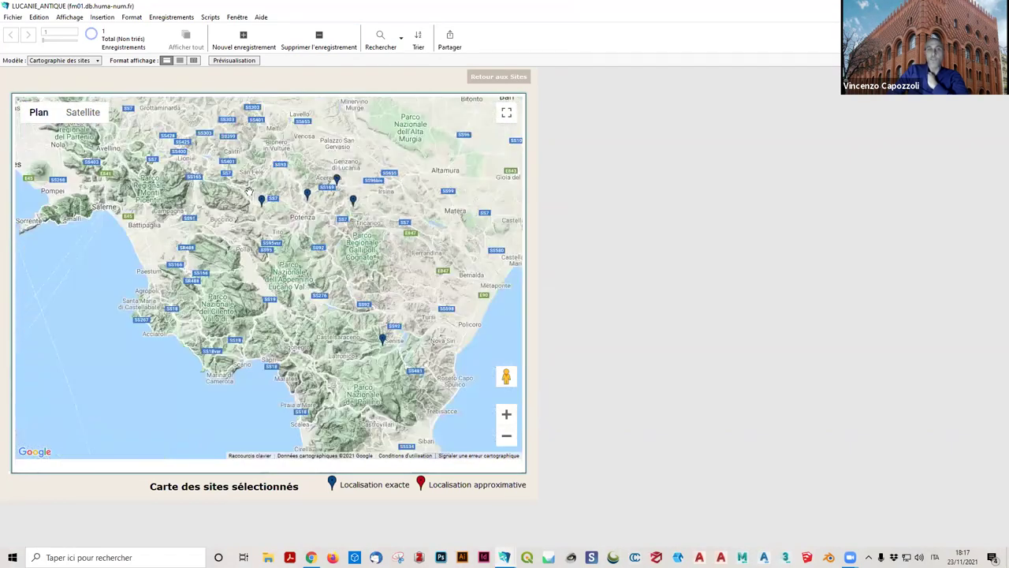
{"action": "left_click", "coordinate": [352, 200]}
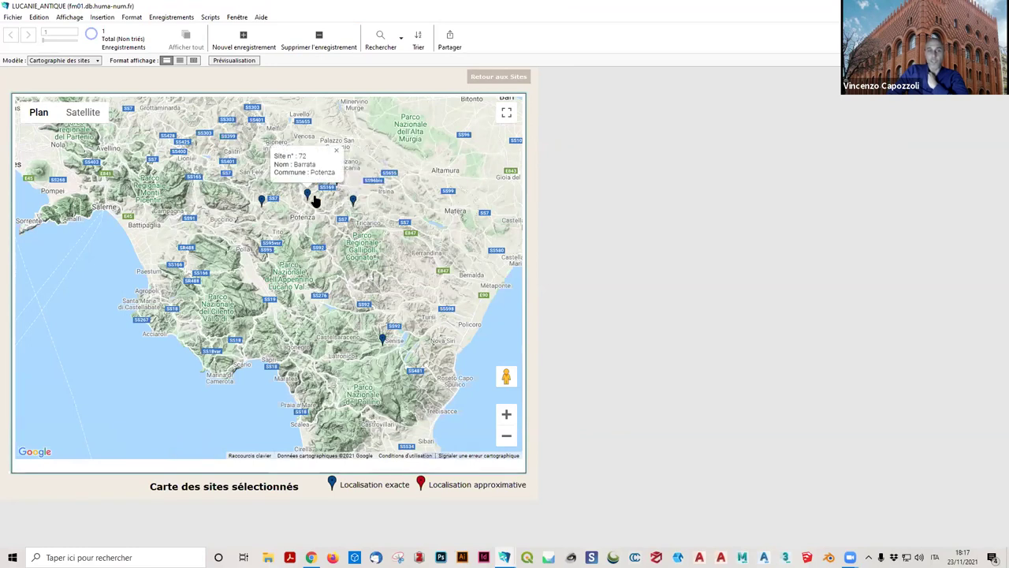
Inspect the details of further site markers, including those at Oppido Lucano and Chiaromonte, and return to the site records.
{"action": "mouse_move", "coordinate": [261, 206]}
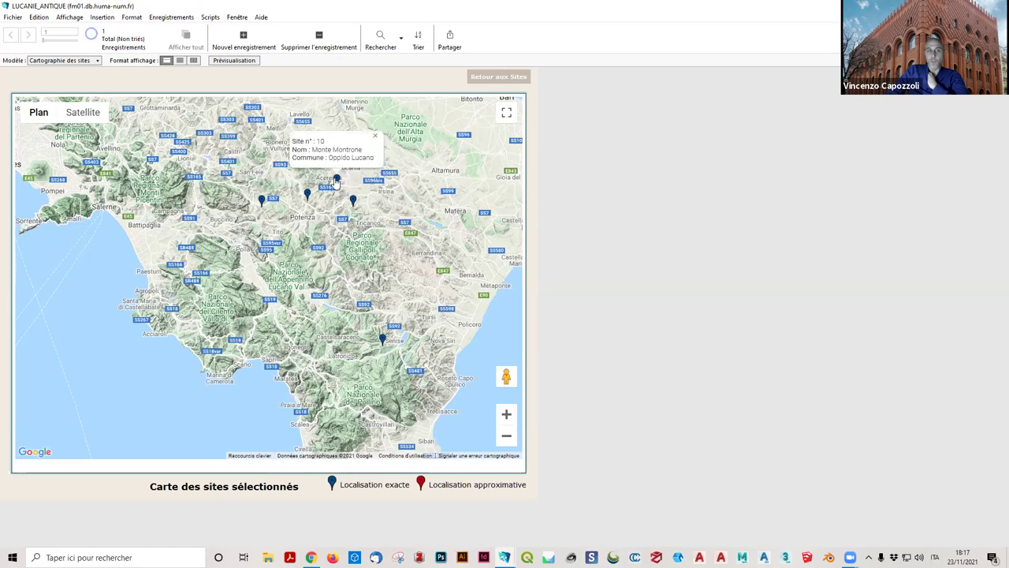
{"action": "mouse_move", "coordinate": [382, 342]}
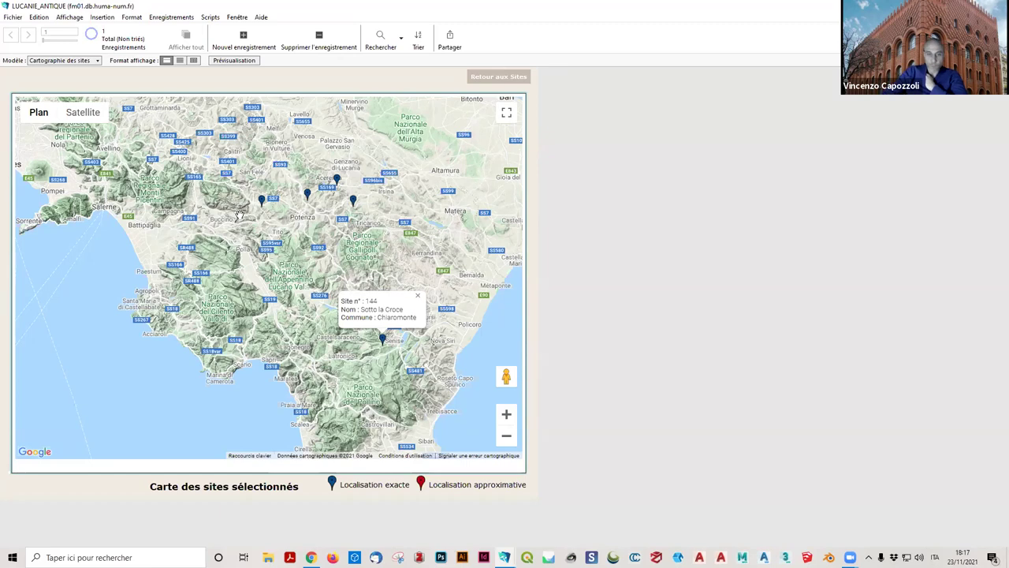
{"action": "left_click", "coordinate": [500, 77]}
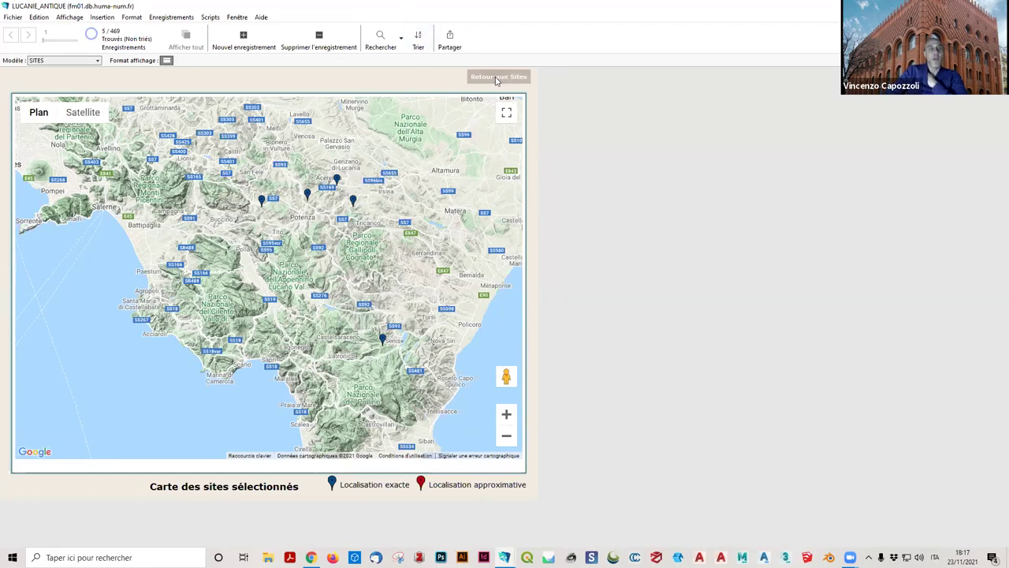
{"action": "left_click", "coordinate": [401, 39]}
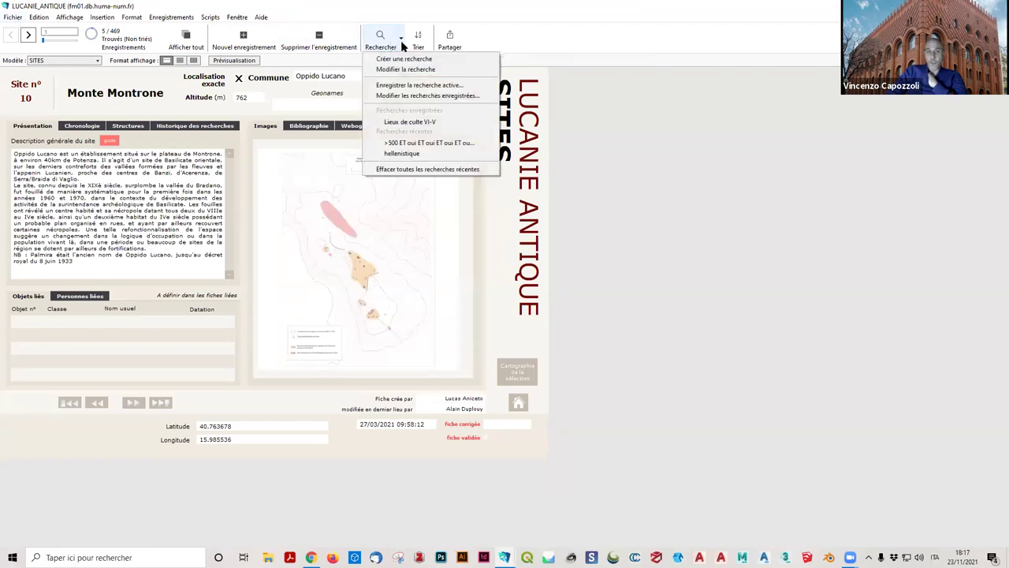
{"action": "left_click", "coordinate": [413, 86]}
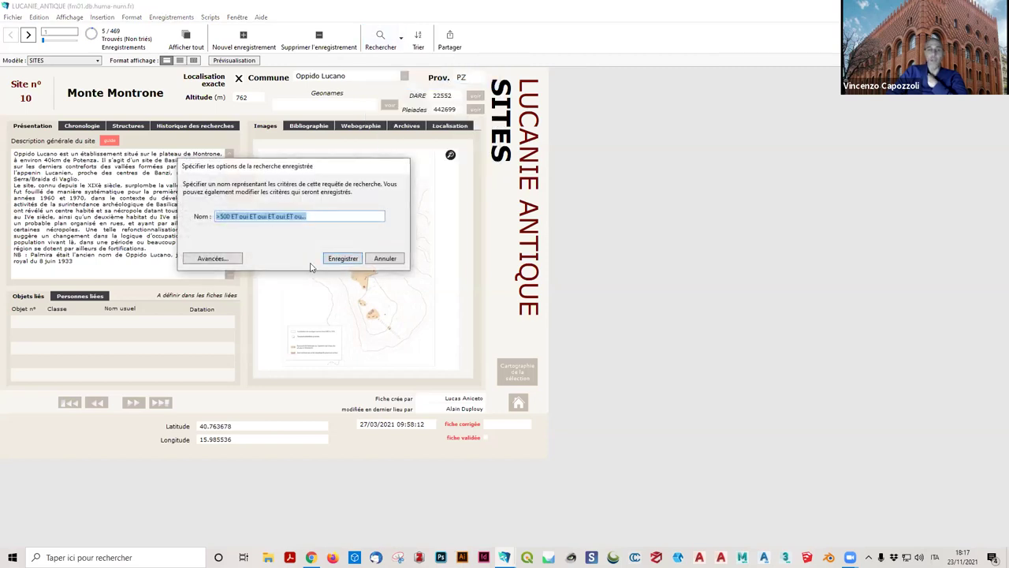
{"action": "left_click", "coordinate": [384, 259]}
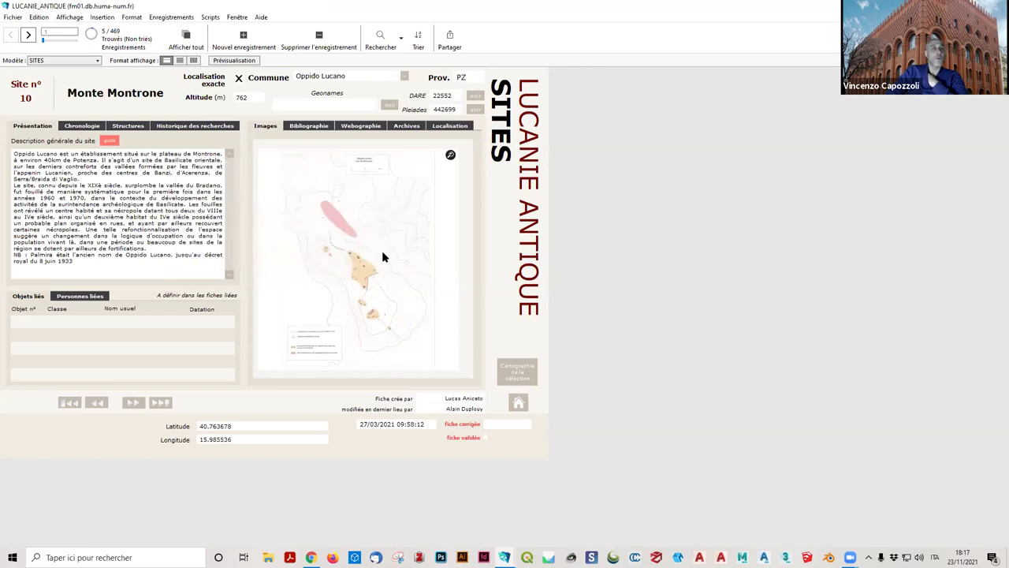
{"action": "left_click", "coordinate": [16, 19]}
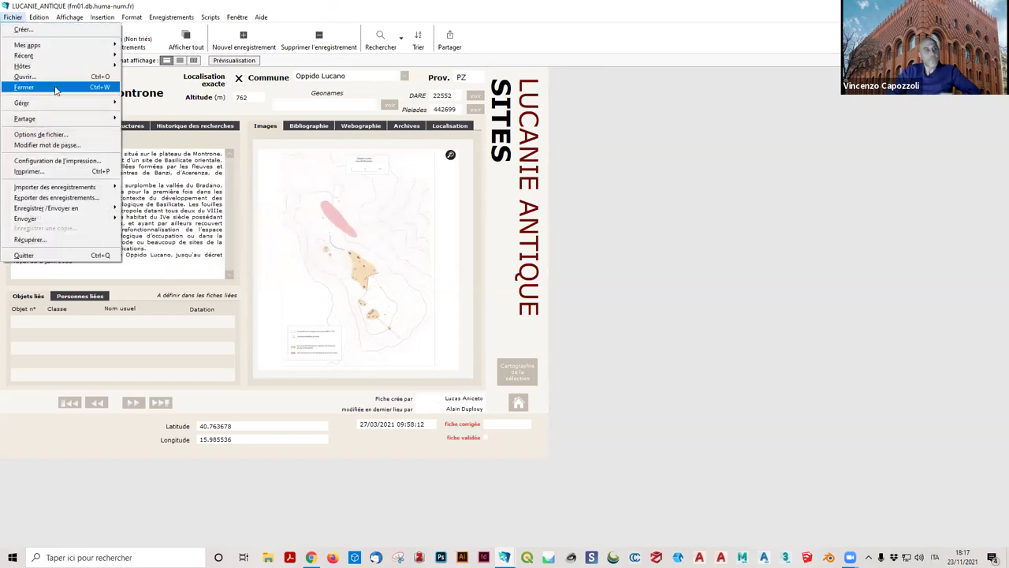
{"action": "left_click", "coordinate": [563, 169]}
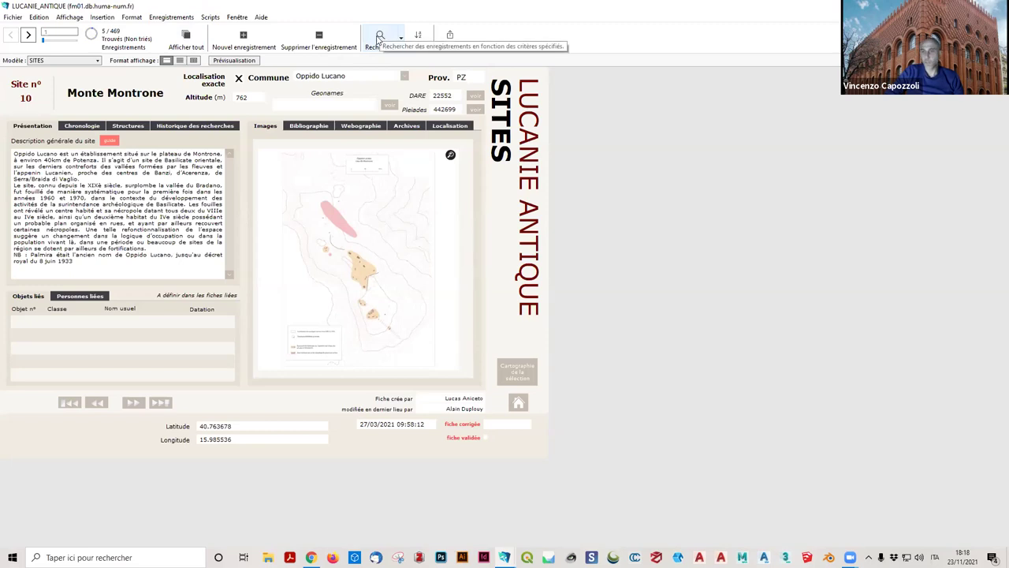
Search for sites with an exact location whose structure types include both Habitat and Fortification.
{"action": "left_click", "coordinate": [380, 38]}
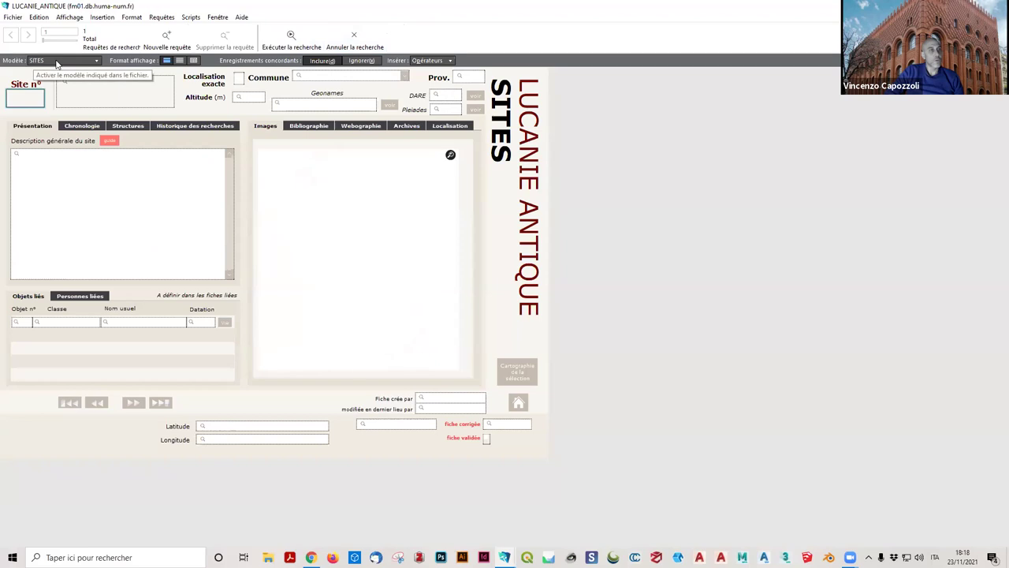
{"action": "left_click", "coordinate": [82, 126]}
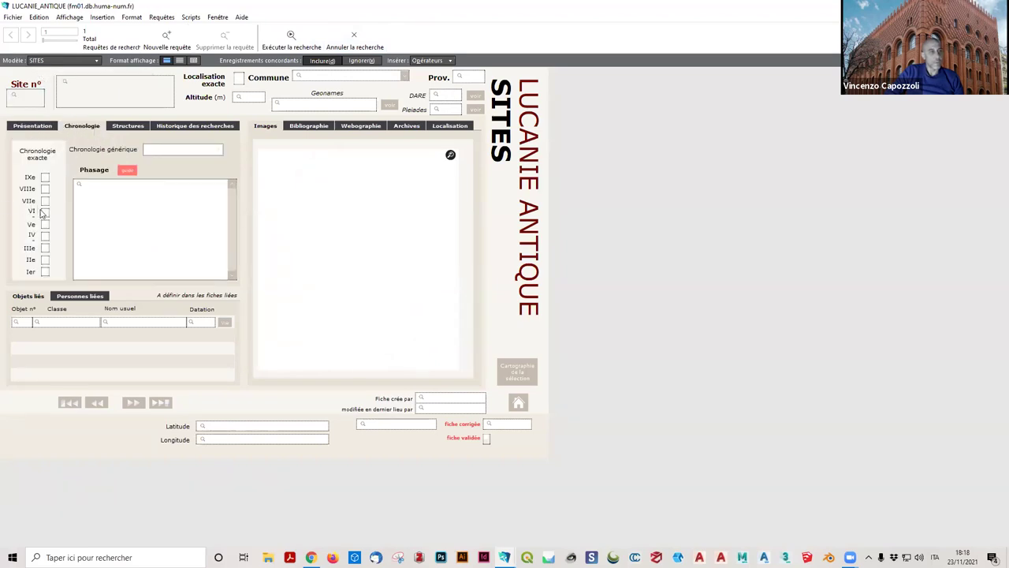
{"action": "left_click", "coordinate": [127, 126]}
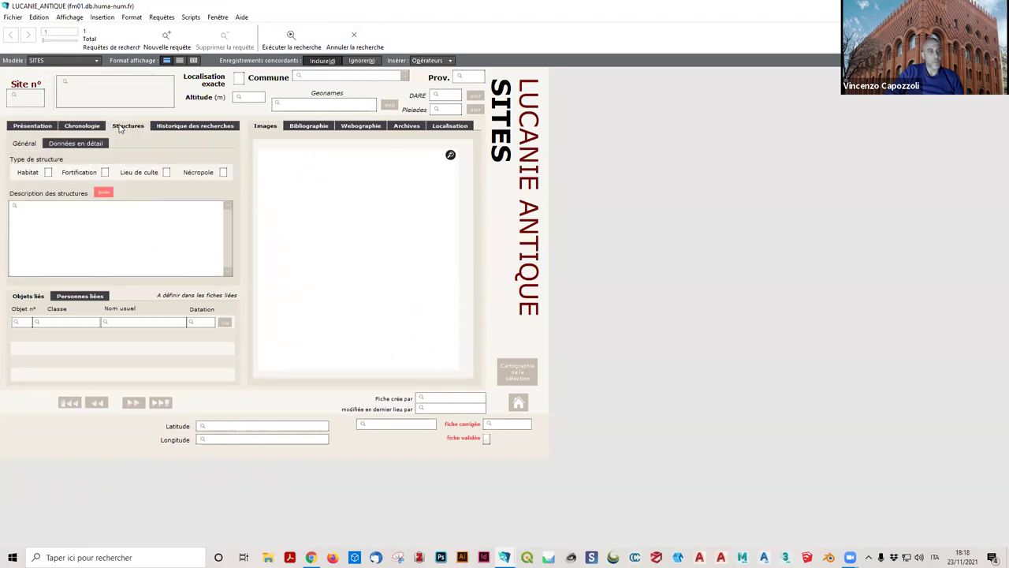
{"action": "left_click", "coordinate": [104, 171]}
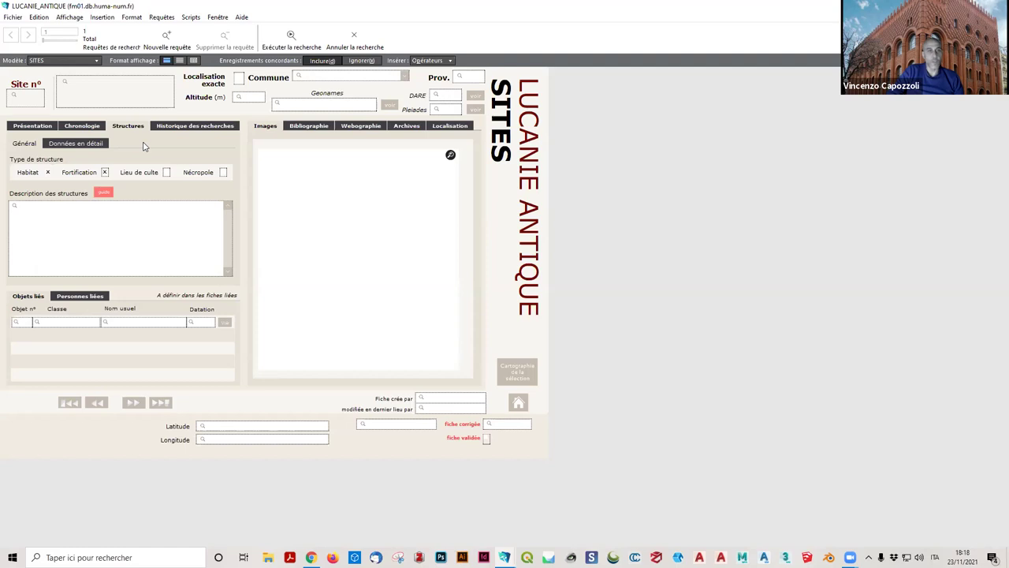
{"action": "left_click", "coordinate": [238, 77]}
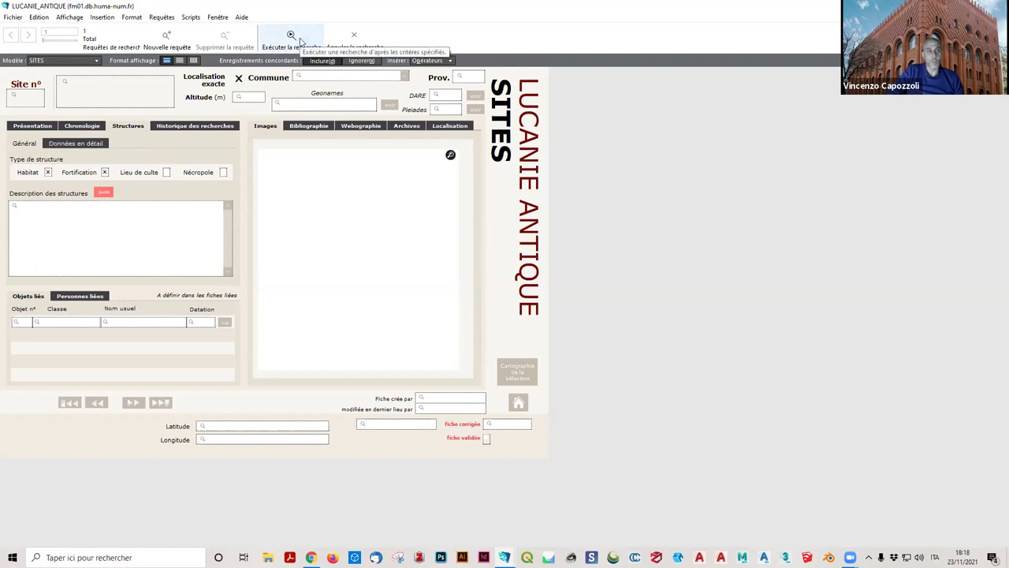
{"action": "left_click", "coordinate": [290, 39]}
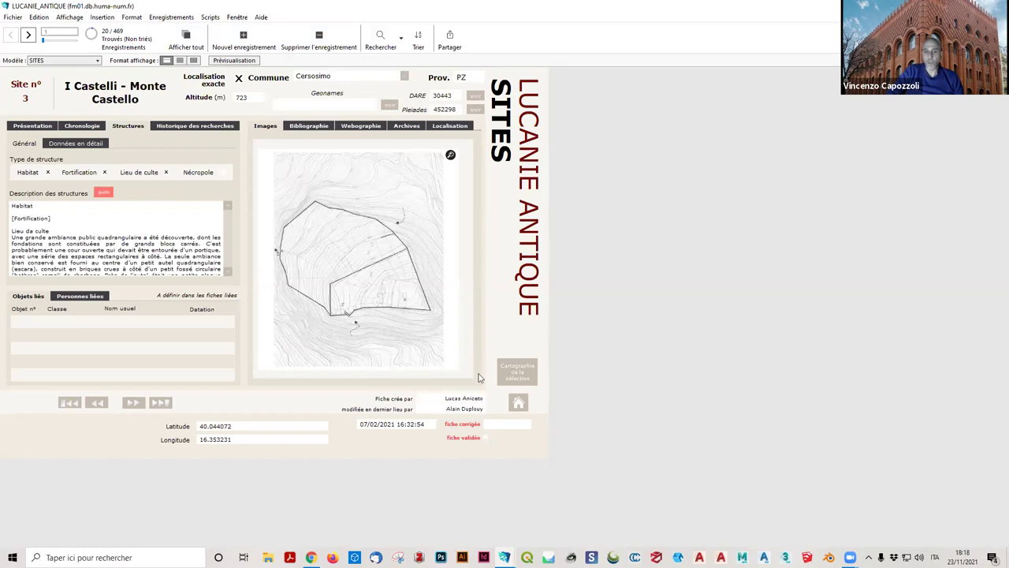
View the found sites on the Cartographie des sites map, ignoring the browser compatibility notice, and return to the site records.
{"action": "left_click", "coordinate": [516, 377]}
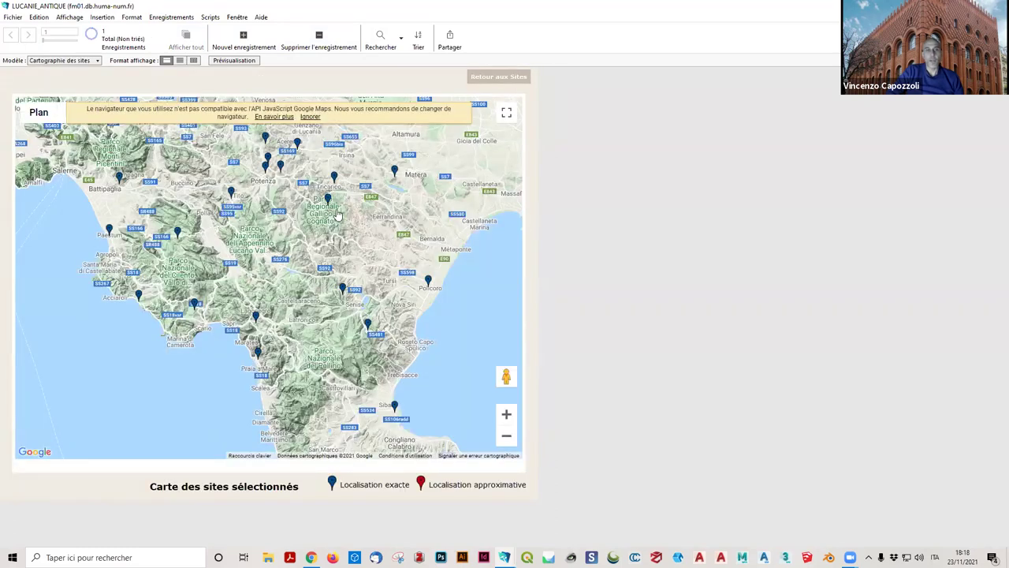
{"action": "left_click", "coordinate": [290, 336]}
{"action": "left_click", "coordinate": [310, 116]}
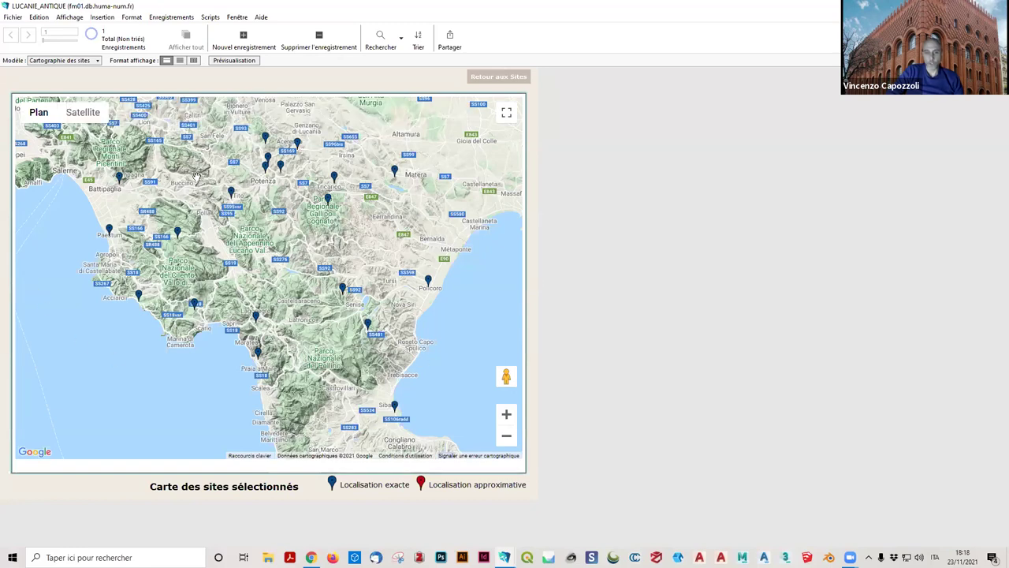
{"action": "left_click", "coordinate": [497, 77]}
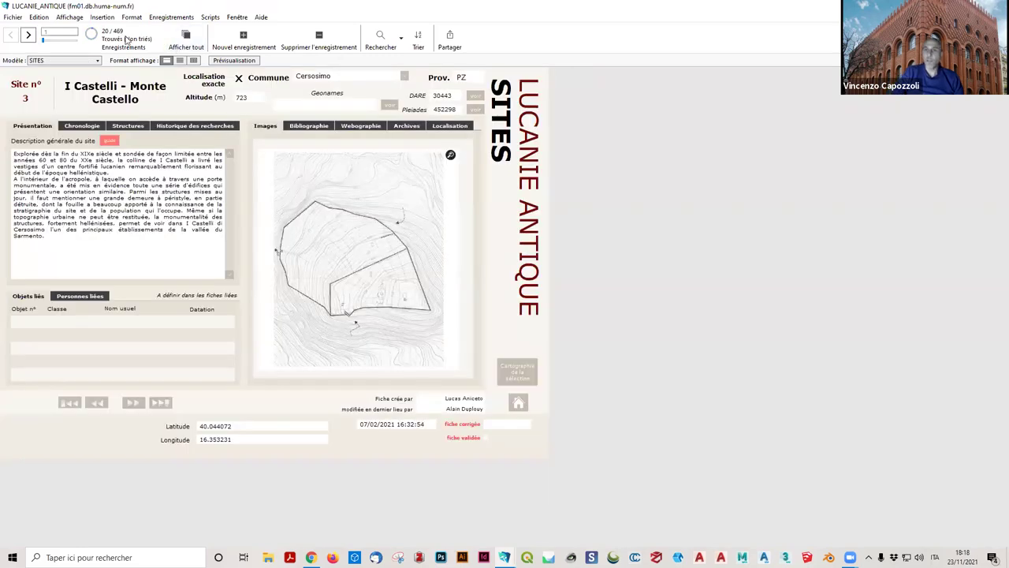
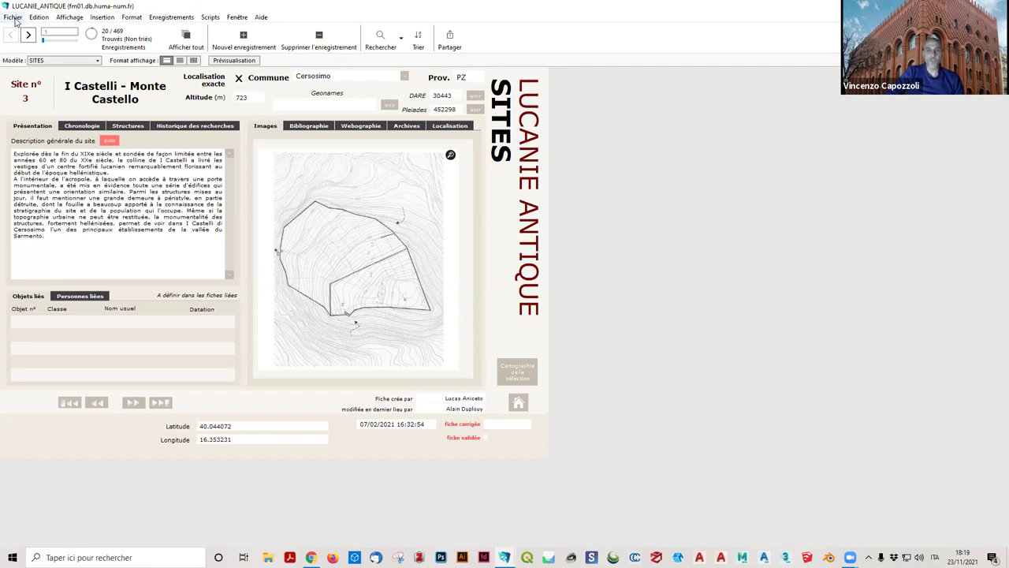
Set up saving the found records on the desktop (Bureau) as an Excel workbook (.xlsx) named recherche_1.
{"action": "left_click", "coordinate": [13, 17]}
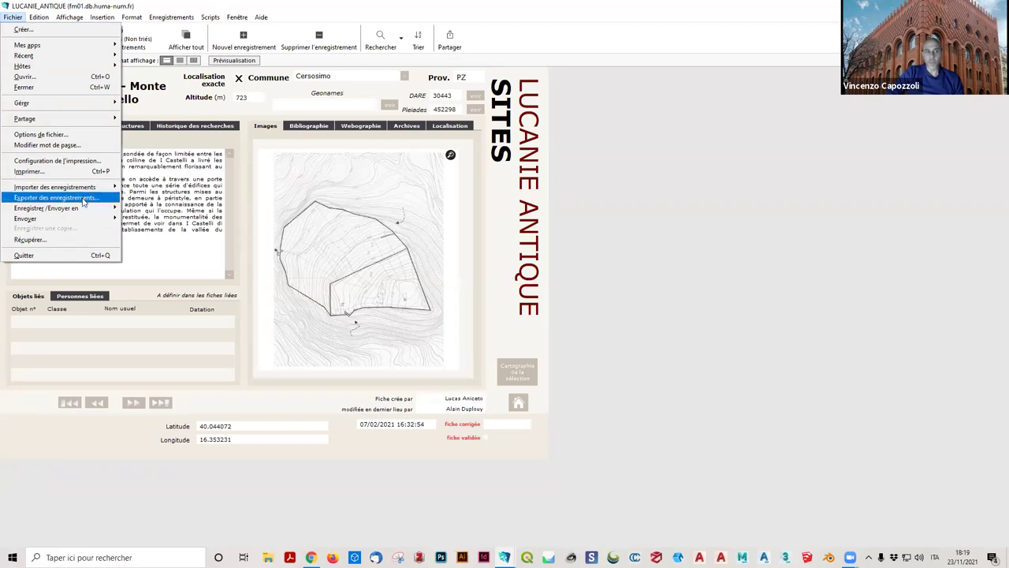
{"action": "mouse_move", "coordinate": [83, 209]}
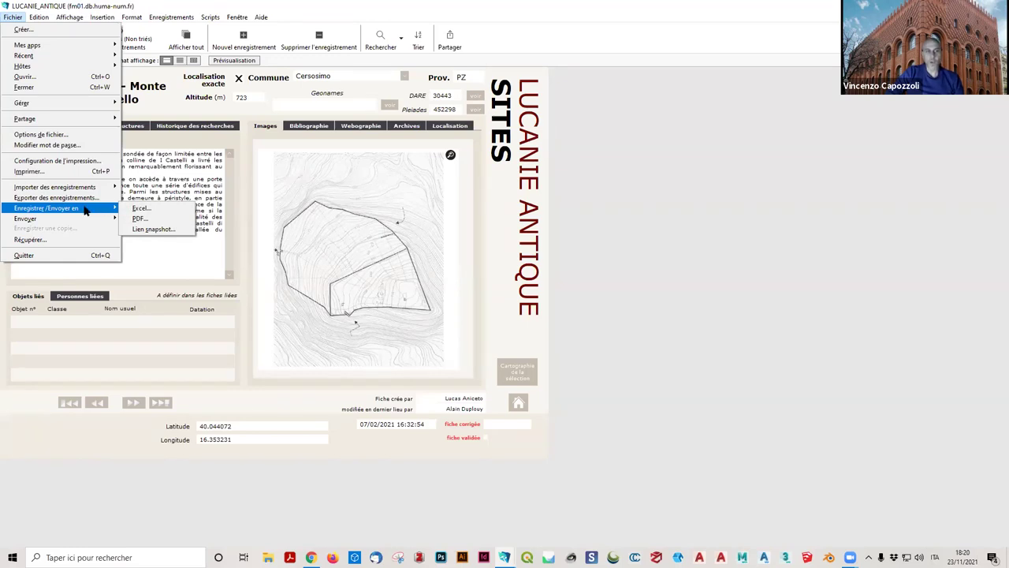
{"action": "left_click", "coordinate": [318, 17]}
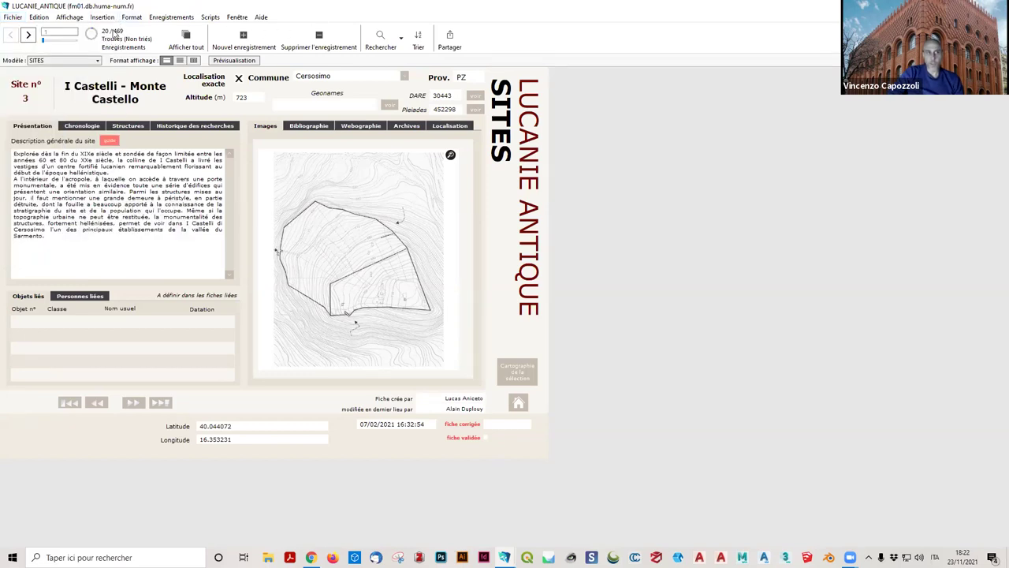
{"action": "left_click", "coordinate": [14, 16]}
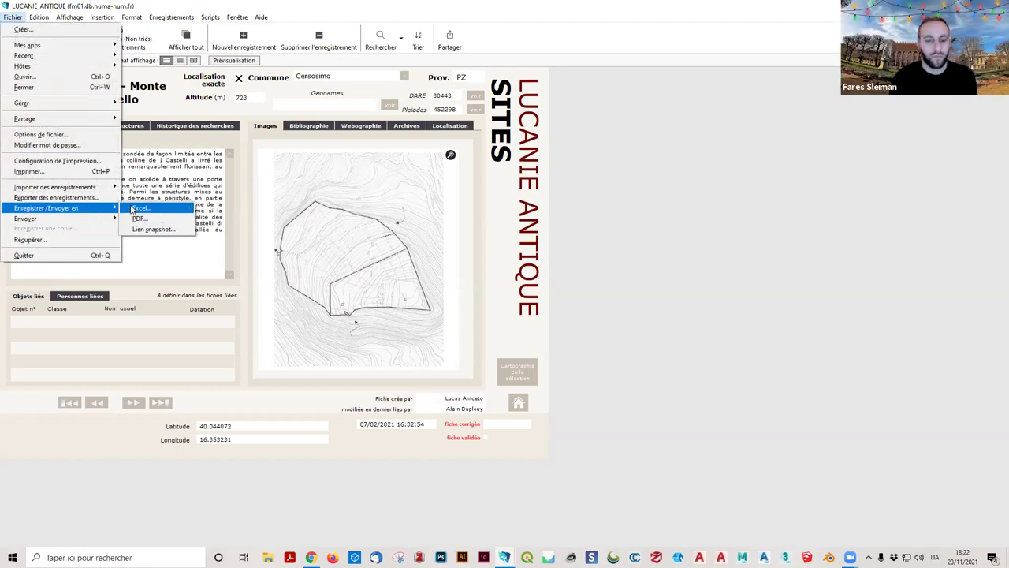
{"action": "left_click", "coordinate": [136, 209]}
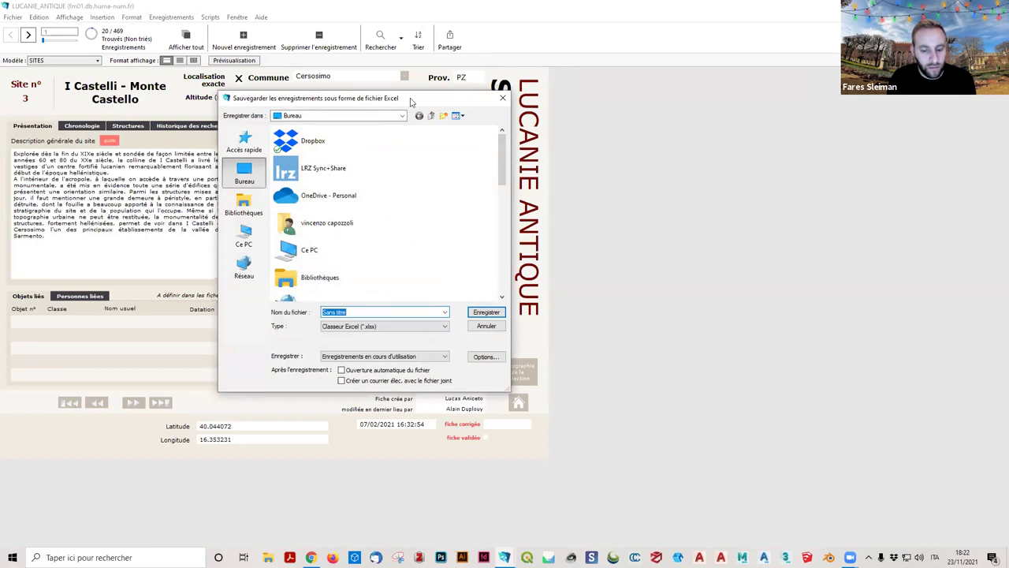
{"action": "left_click_drag", "start_coordinate": [391, 99], "coordinate": [304, 97]}
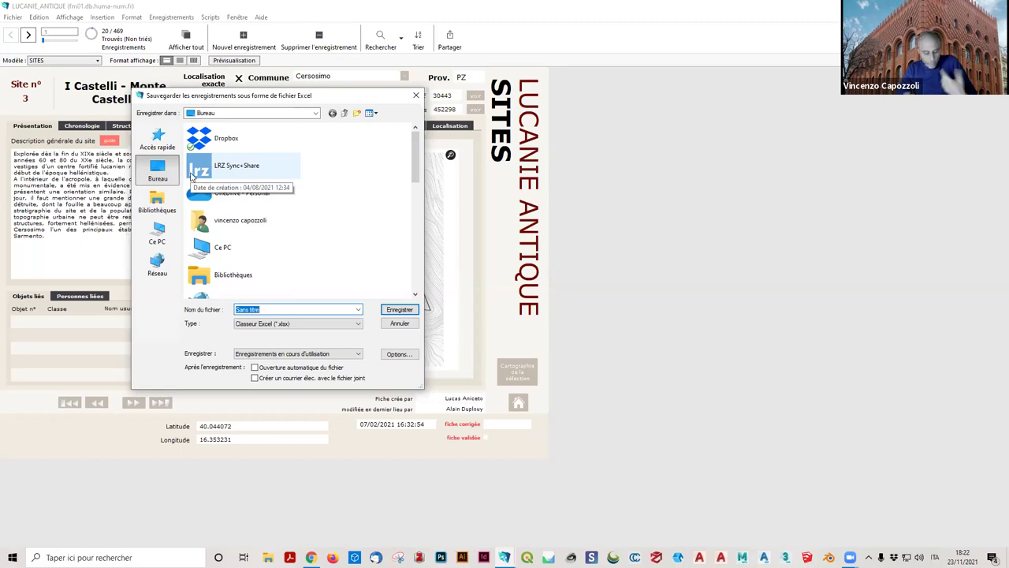
{"action": "type", "text": "recherche_1"}
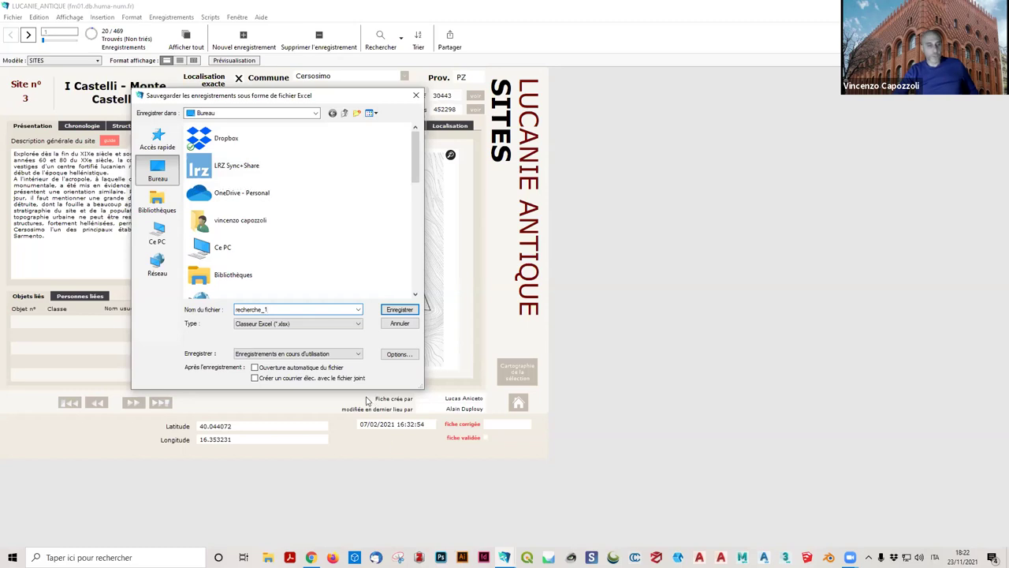
{"action": "left_click", "coordinate": [294, 314]}
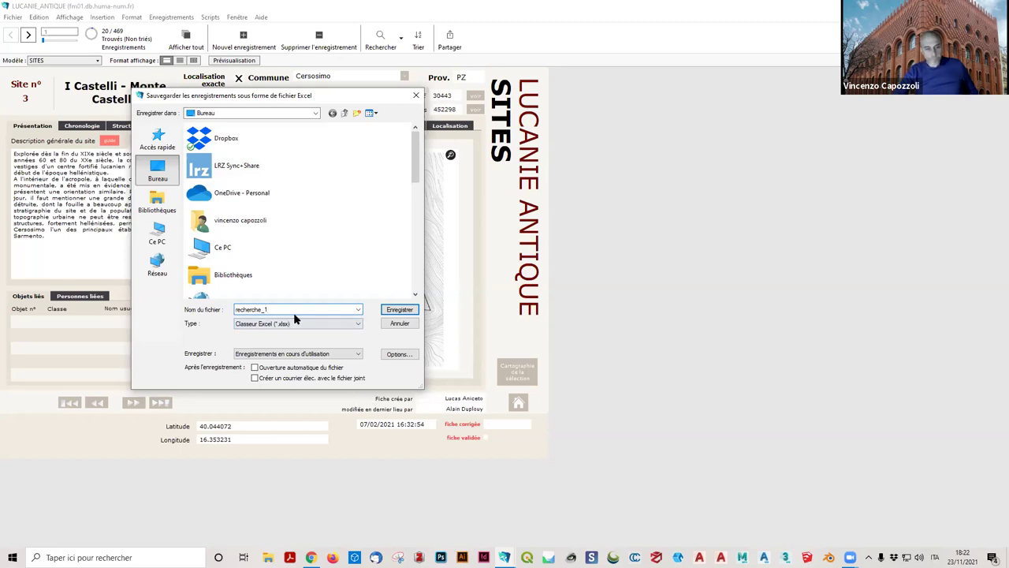
{"action": "left_click", "coordinate": [294, 323]}
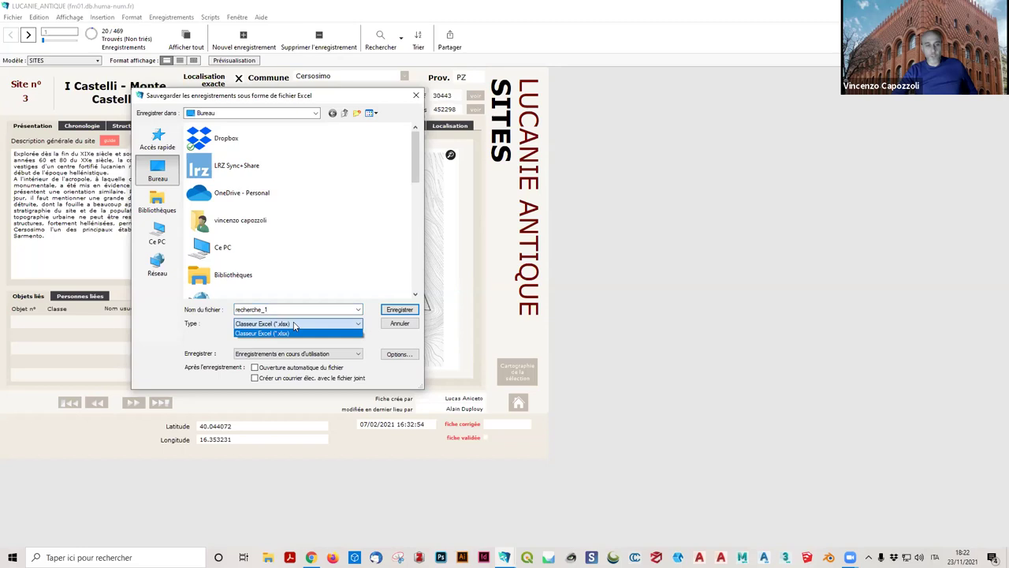
{"action": "left_click", "coordinate": [294, 326]}
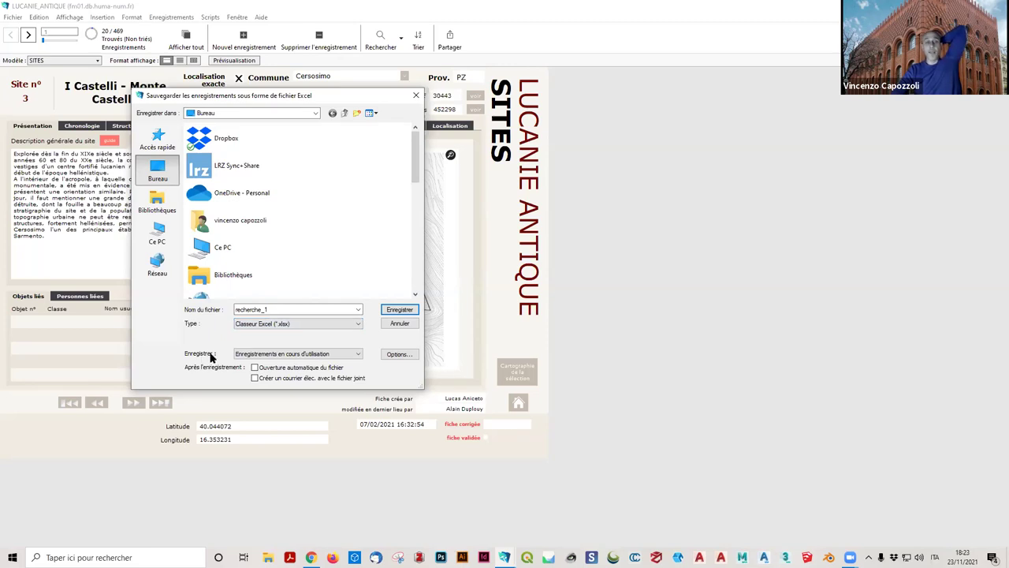
Save the Excel file with Enregistrements en cours d'utilisation as its scope and field names used as column names in the first row.
{"action": "left_click", "coordinate": [286, 354]}
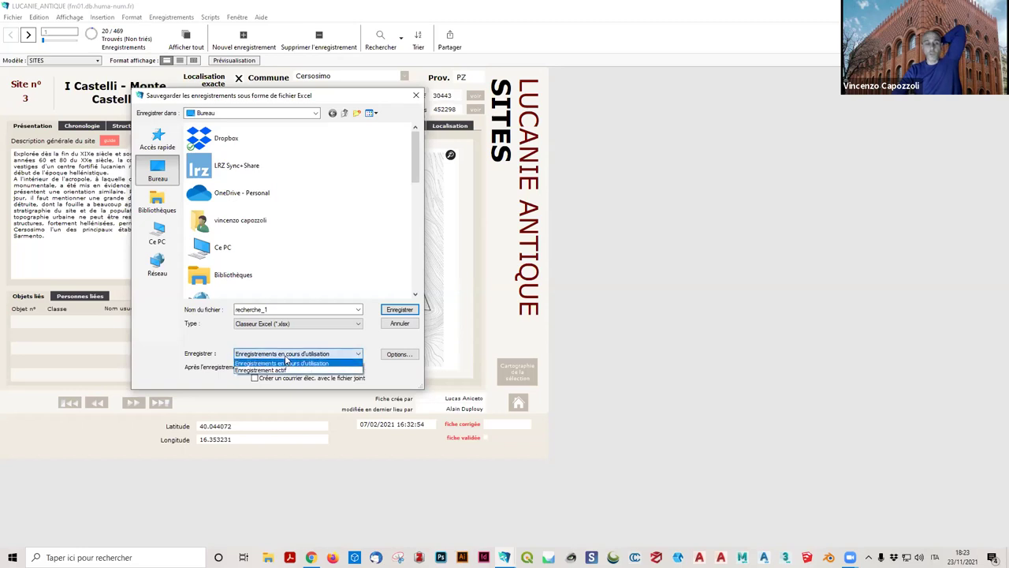
{"action": "left_click", "coordinate": [286, 362]}
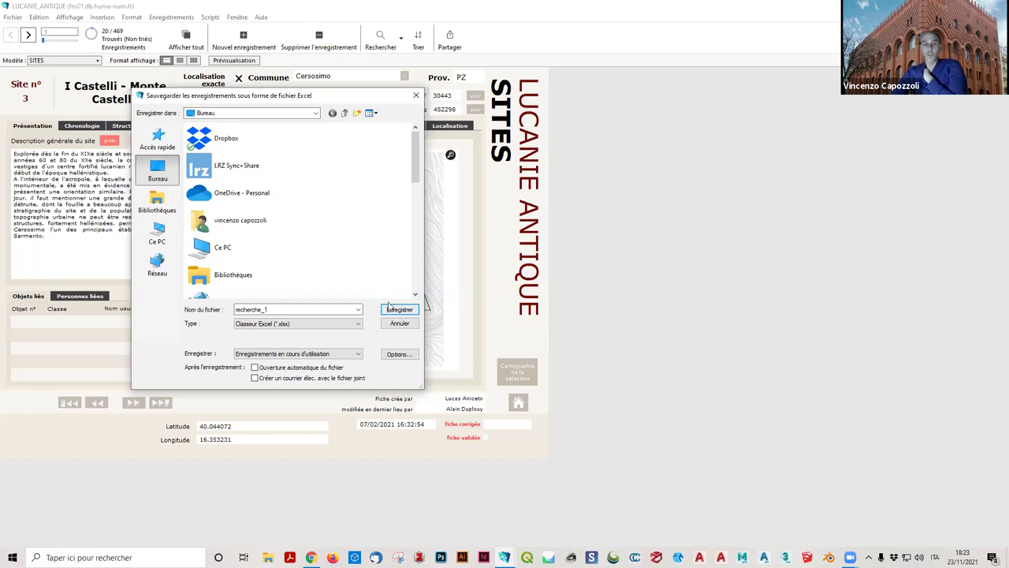
{"action": "left_click", "coordinate": [398, 354]}
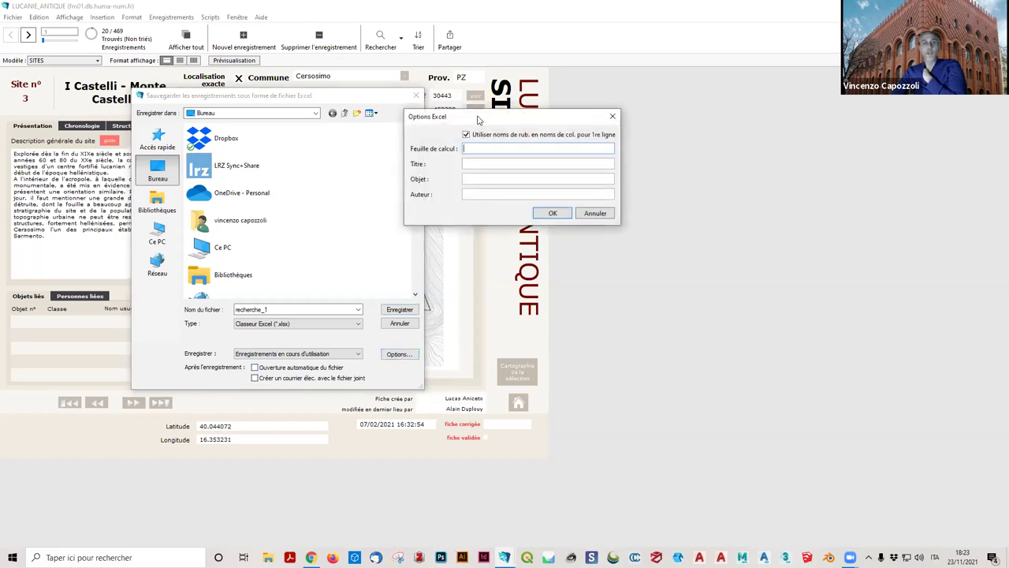
{"action": "left_click_drag", "start_coordinate": [489, 121], "coordinate": [254, 84]}
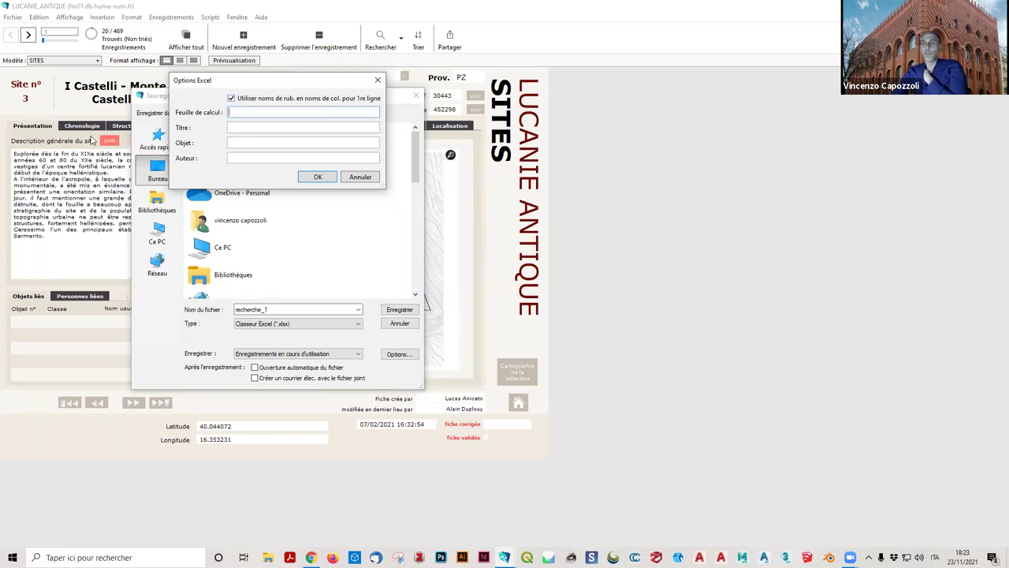
{"action": "left_click_drag", "start_coordinate": [320, 82], "coordinate": [301, 116]}
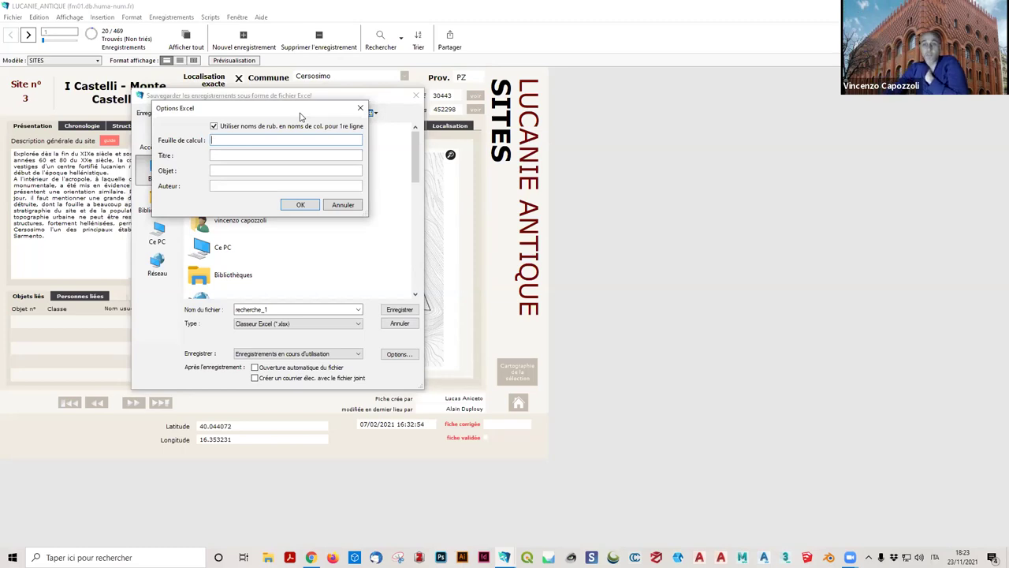
{"action": "left_click", "coordinate": [306, 205]}
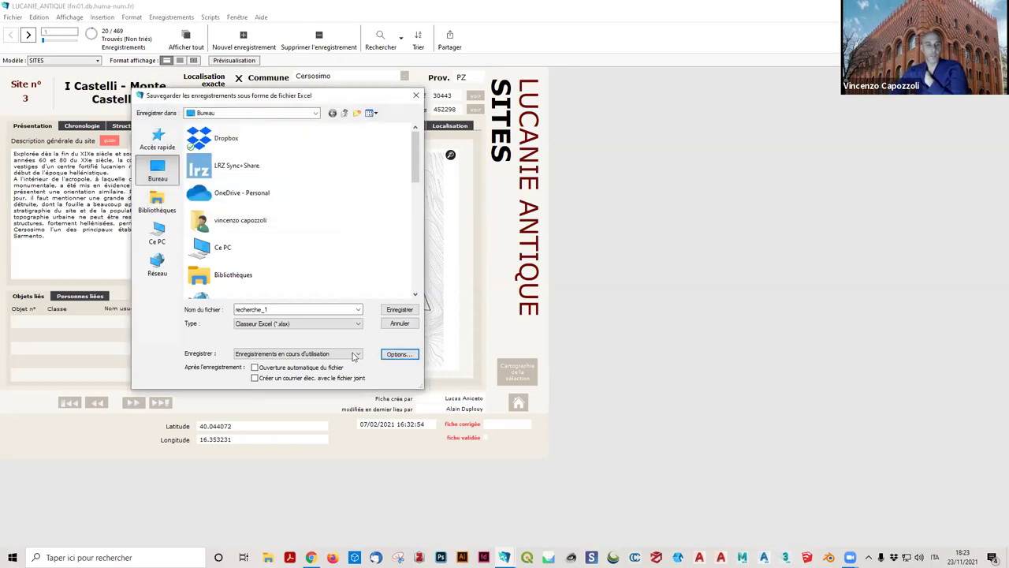
{"action": "left_click", "coordinate": [400, 311]}
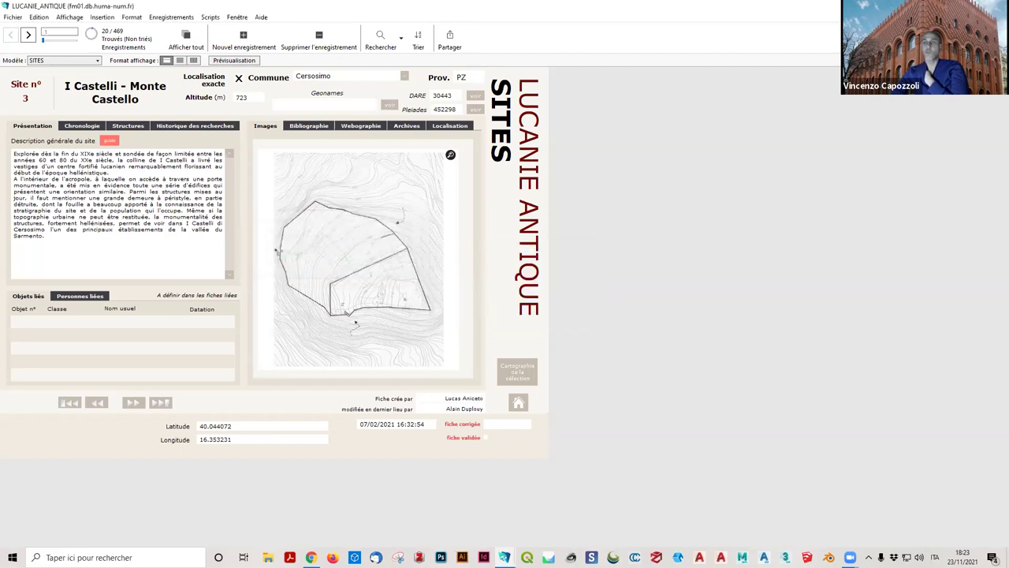
Clear the LUCANIE_ANTIQUE, TEchSSON and browser windows out of the way to reveal the desktop.
{"action": "key", "text": "super+Down"}
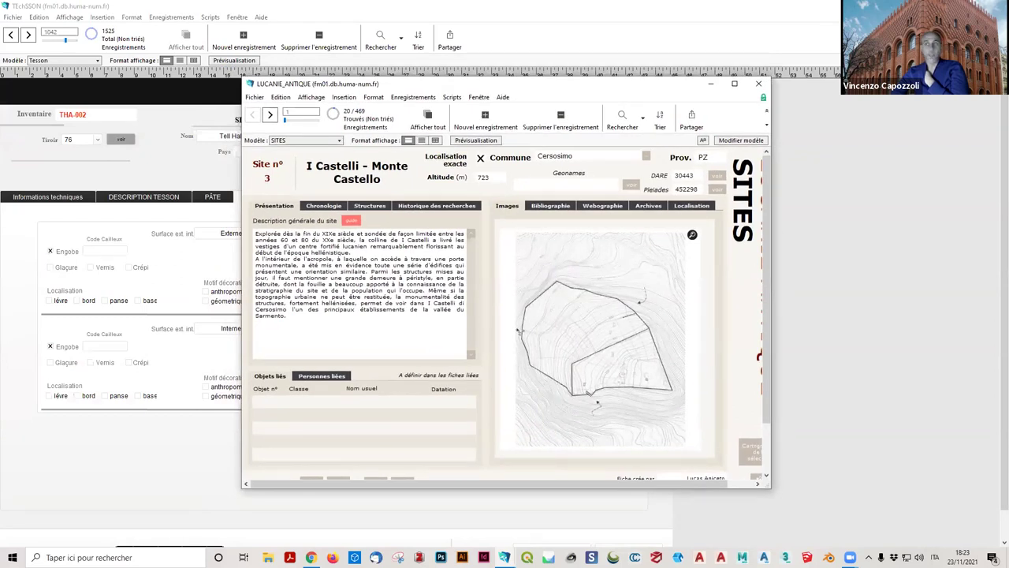
{"action": "left_click", "coordinate": [241, 22]}
{"action": "key", "text": "super+Down"}
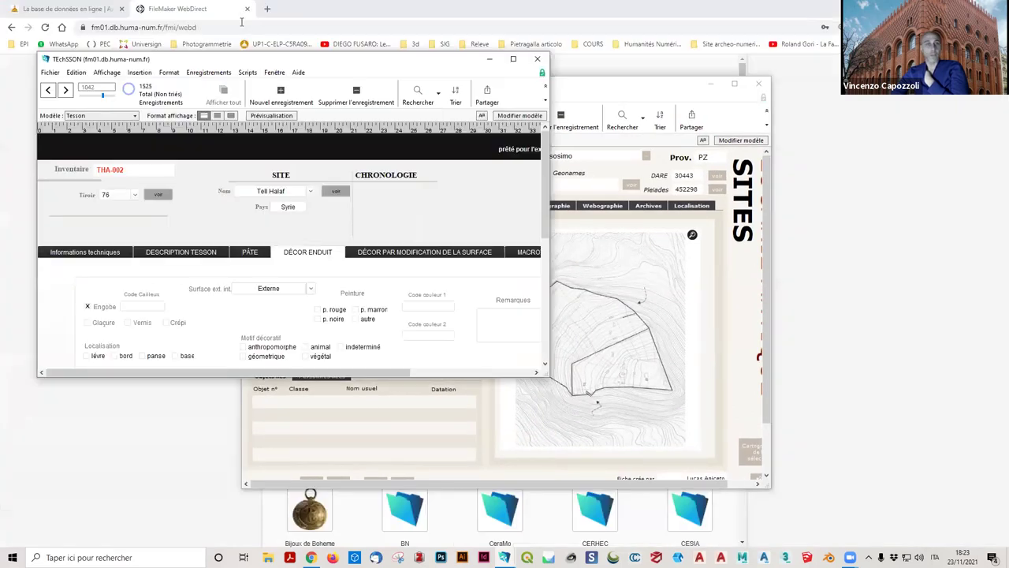
{"action": "left_click", "coordinate": [489, 60]}
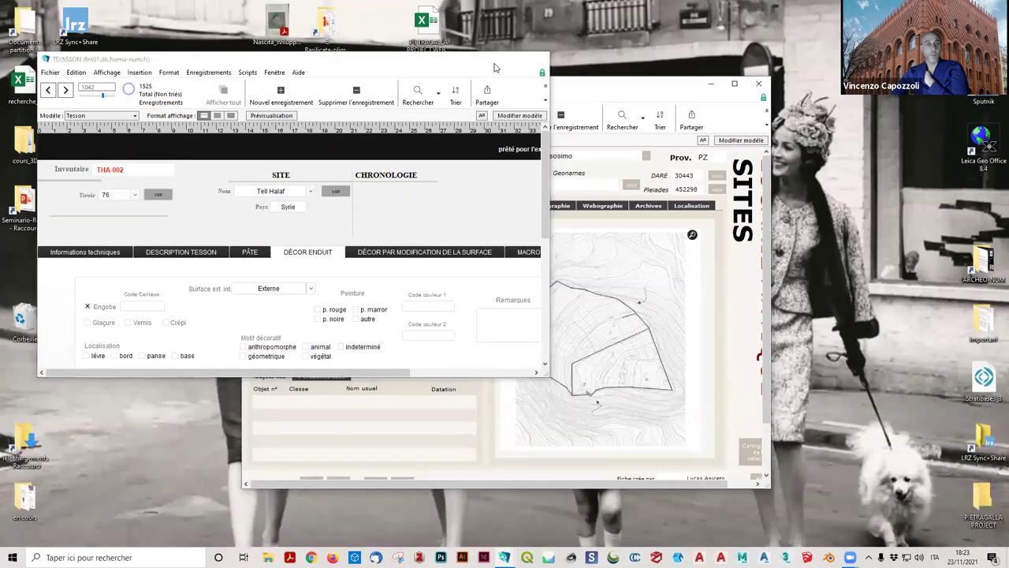
{"action": "left_click", "coordinate": [492, 61]}
{"action": "left_click_drag", "start_coordinate": [407, 87], "coordinate": [135, 87]}
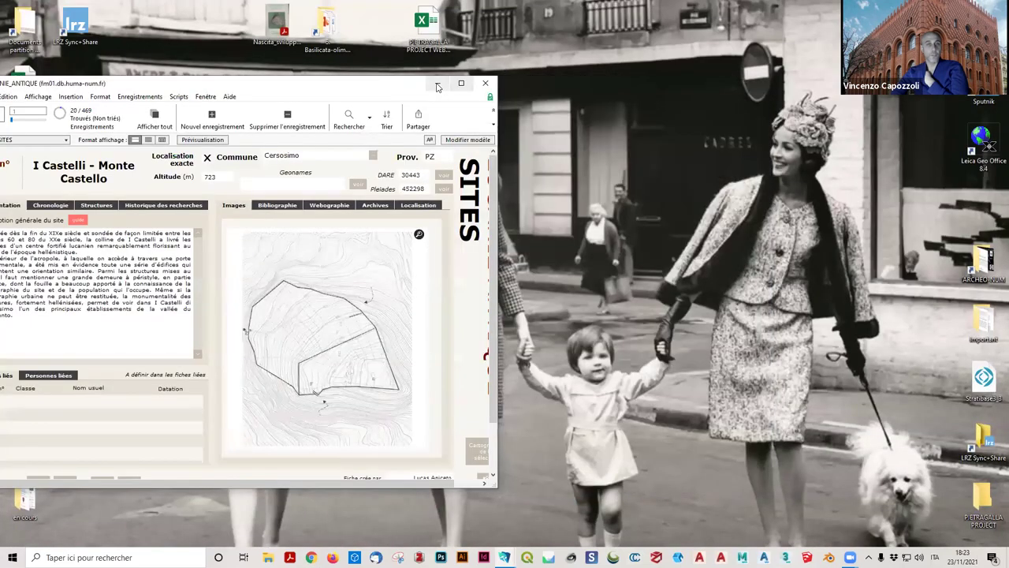
{"action": "left_click", "coordinate": [435, 83]}
Move the exported recherche_1 workbook to a free area of the desktop and open it in Excel.
{"action": "left_click_drag", "start_coordinate": [24, 79], "coordinate": [173, 201]}
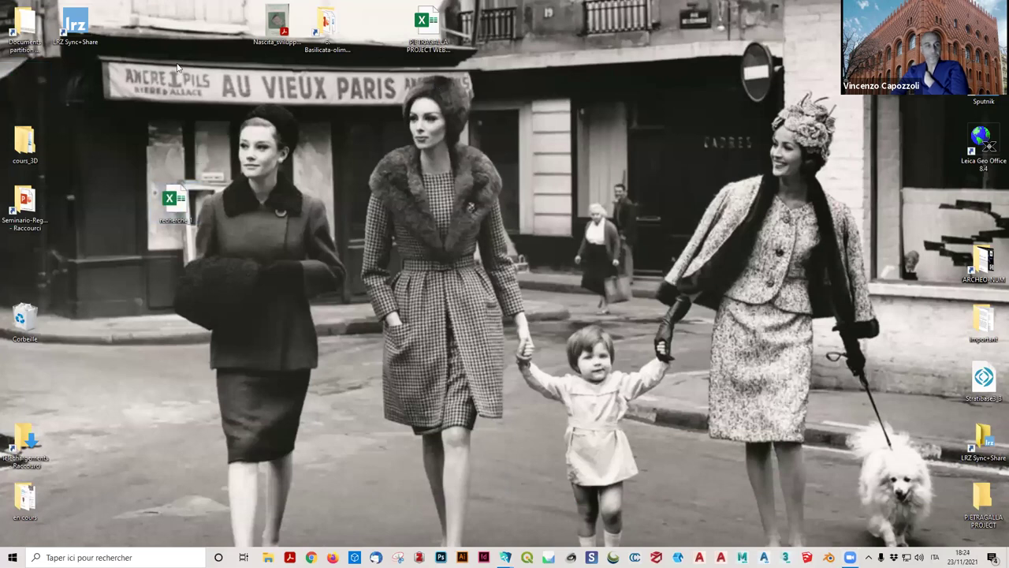
{"action": "left_click", "coordinate": [180, 204]}
{"action": "double_click", "coordinate": [189, 206]}
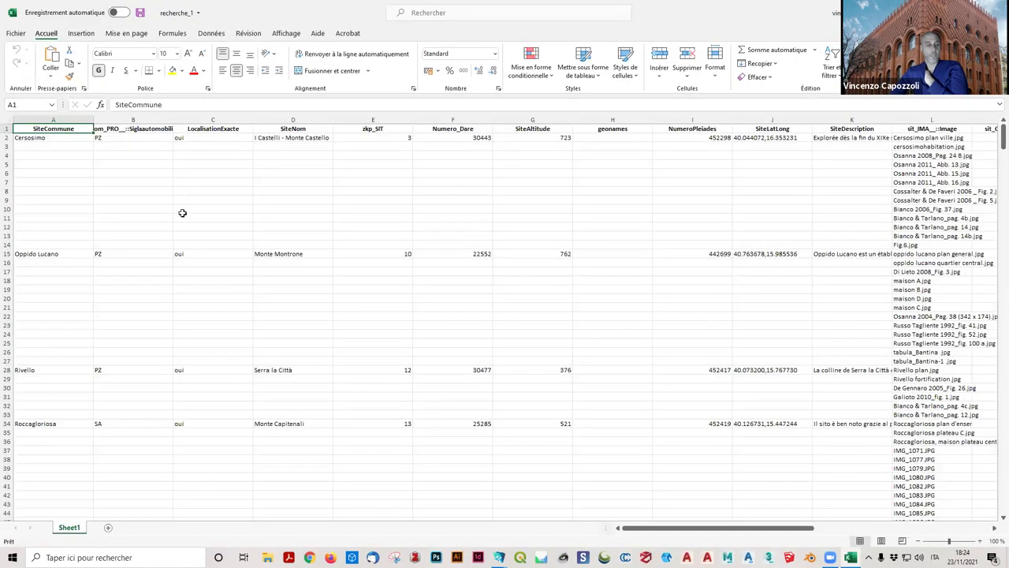
Examine the exported site rows in recherche_1, including the linked image, object class, name and dating columns, from end to start.
{"action": "scroll", "coordinate": [182, 213], "scroll_direction": "down", "scroll_amount": 3}
{"action": "scroll", "coordinate": [182, 213], "scroll_direction": "up", "scroll_amount": 3}
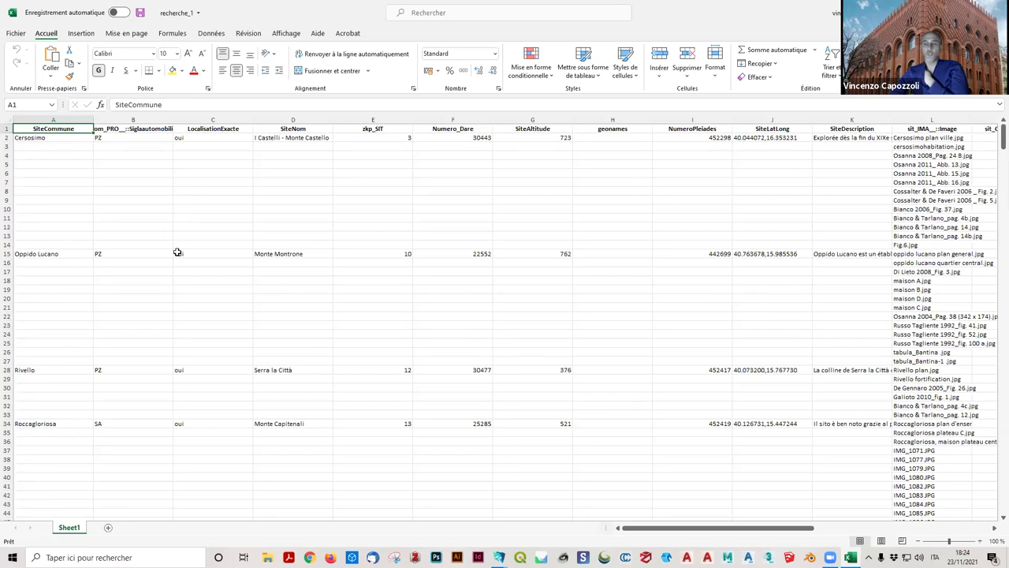
{"action": "scroll", "coordinate": [153, 291], "scroll_direction": "down", "scroll_amount": 13}
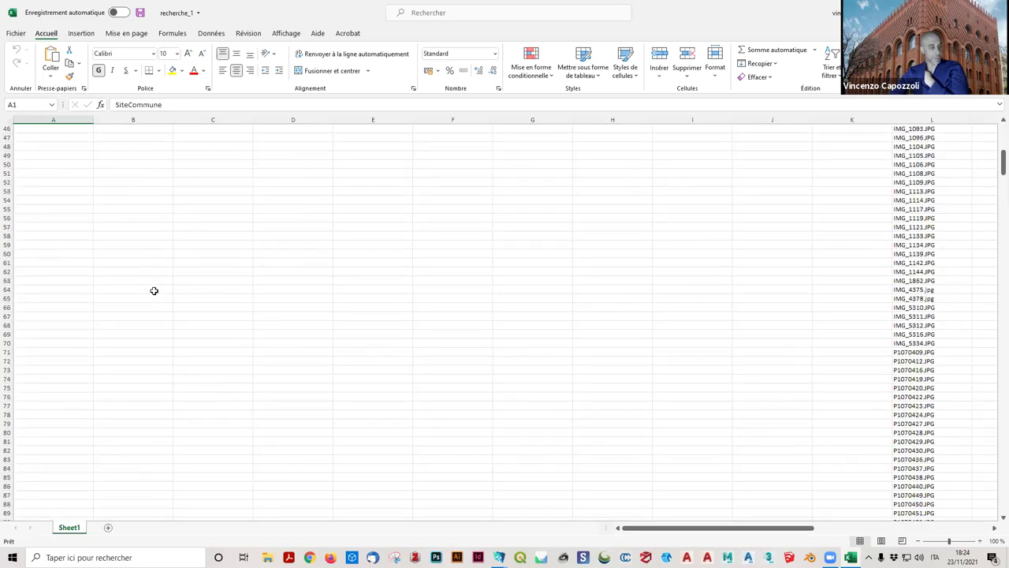
{"action": "scroll", "coordinate": [154, 291], "scroll_direction": "down", "scroll_amount": 14}
{"action": "scroll", "coordinate": [156, 287], "scroll_direction": "up", "scroll_amount": 20}
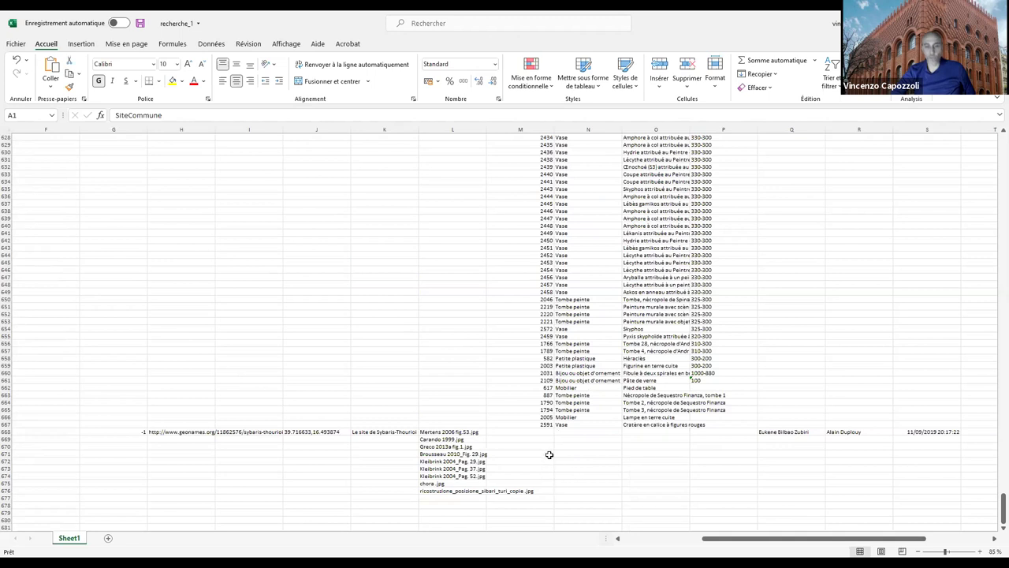
{"action": "left_click", "coordinate": [569, 424]}
{"action": "scroll", "coordinate": [559, 413], "scroll_direction": "up", "scroll_amount": 17}
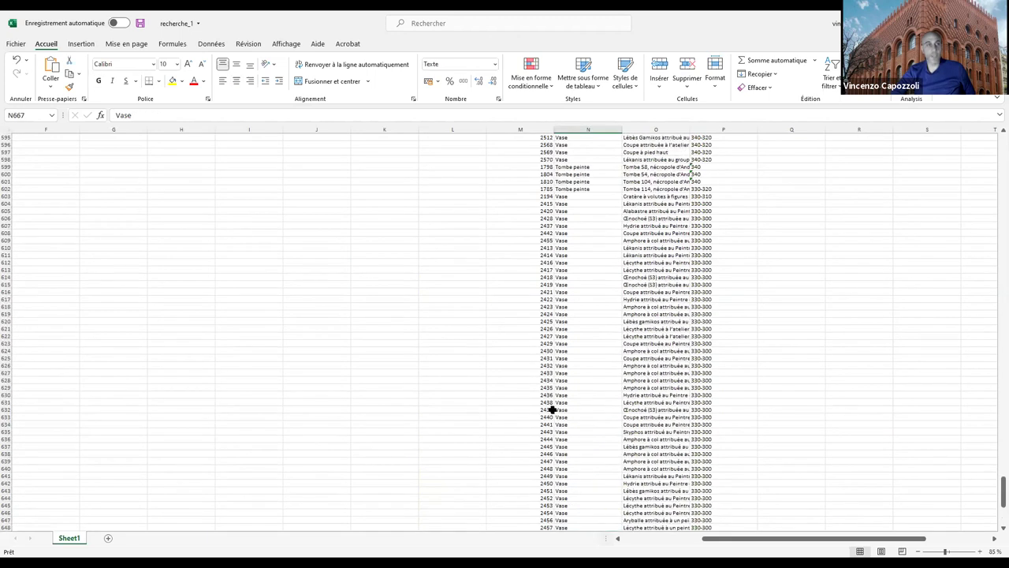
{"action": "scroll", "coordinate": [552, 403], "scroll_direction": "up", "scroll_amount": 20}
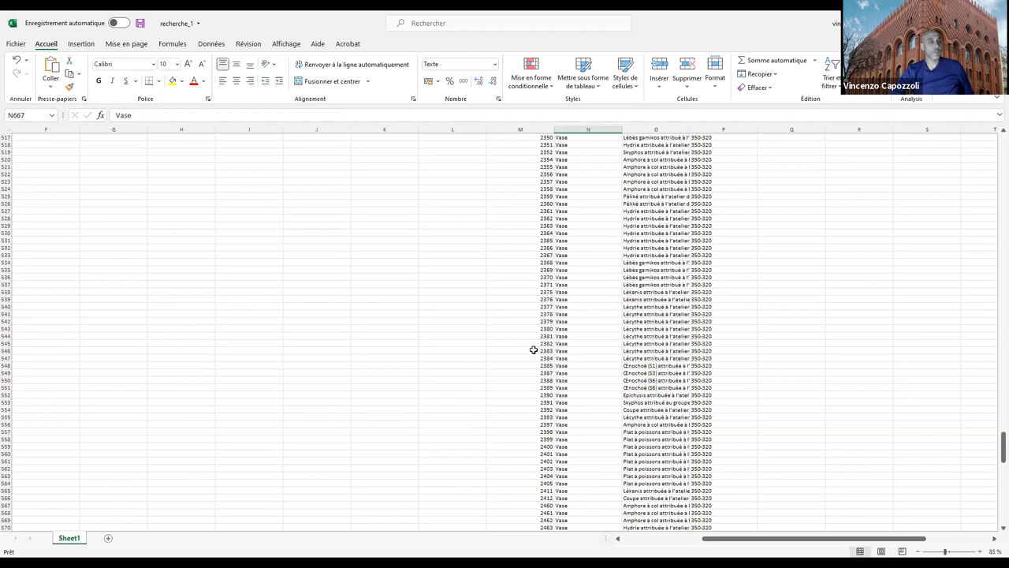
{"action": "scroll", "coordinate": [524, 345], "scroll_direction": "up", "scroll_amount": 20}
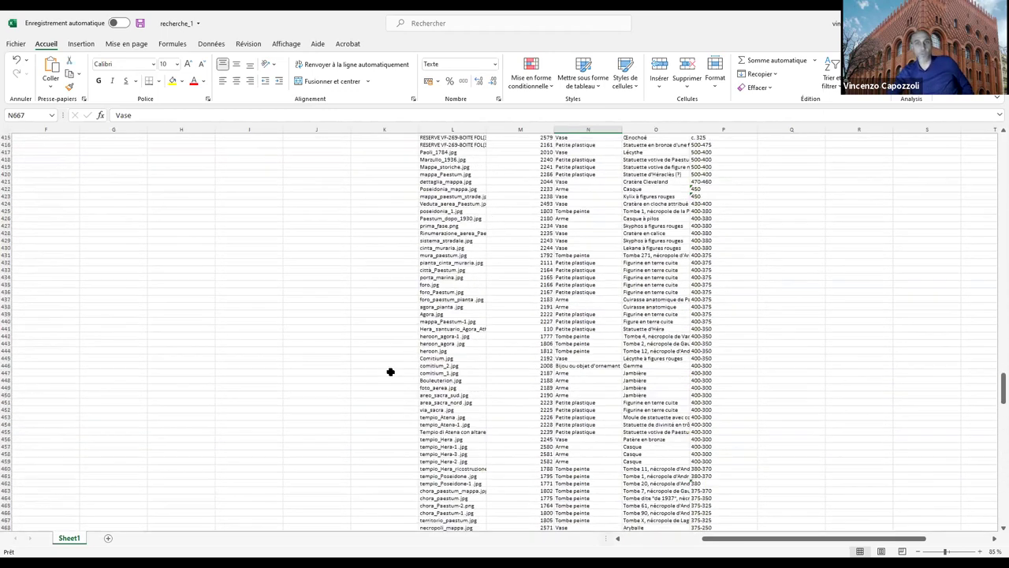
{"action": "scroll", "coordinate": [390, 372], "scroll_direction": "up", "scroll_amount": 20}
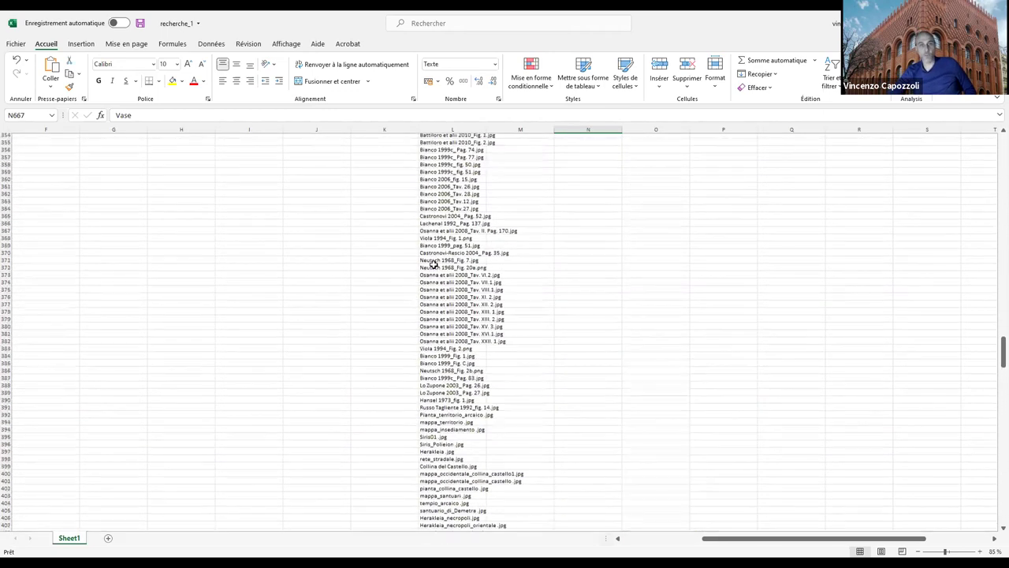
{"action": "scroll", "coordinate": [430, 280], "scroll_direction": "up", "scroll_amount": 20}
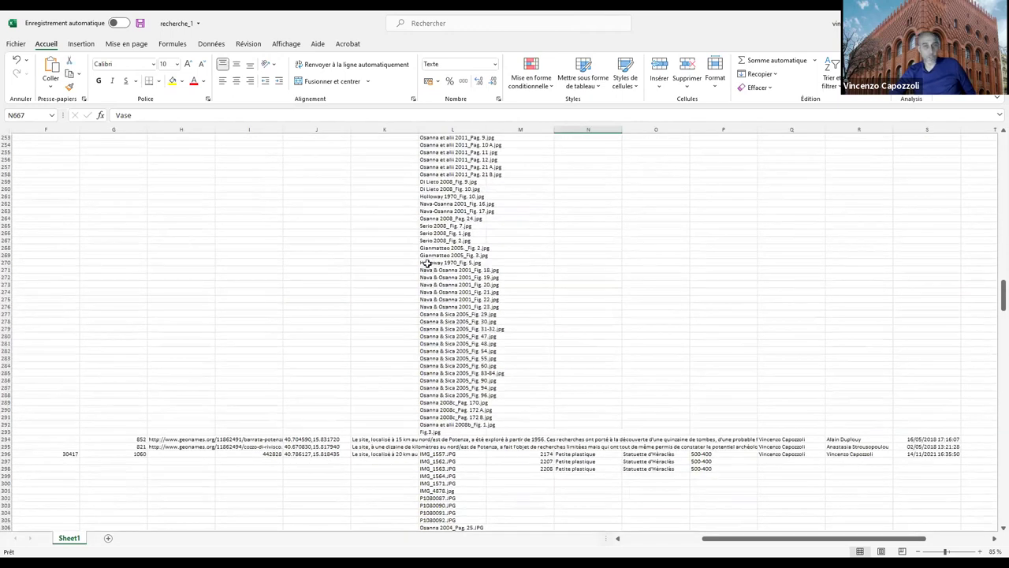
{"action": "scroll", "coordinate": [426, 252], "scroll_direction": "up", "scroll_amount": 20}
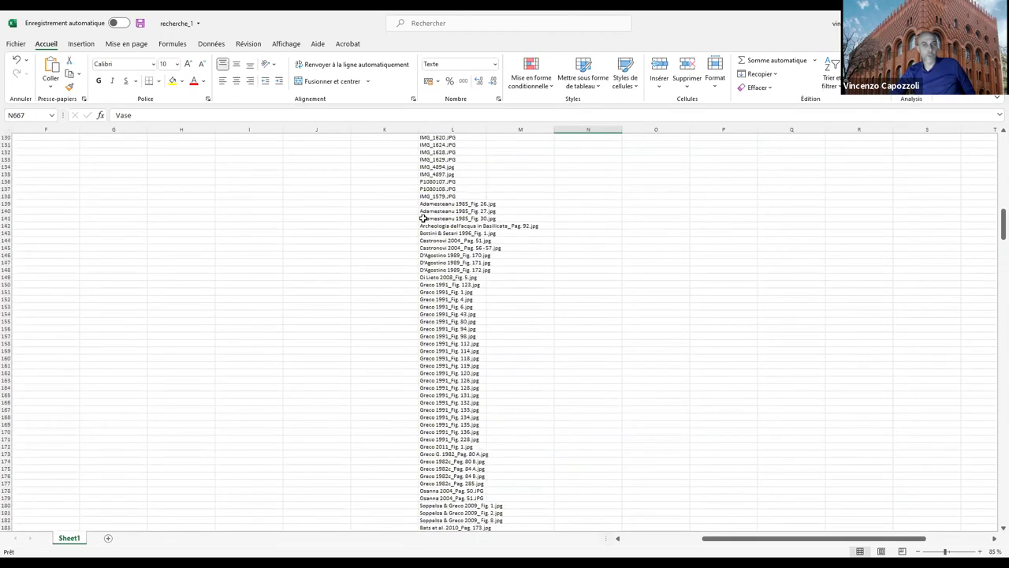
{"action": "scroll", "coordinate": [412, 218], "scroll_direction": "up", "scroll_amount": 20}
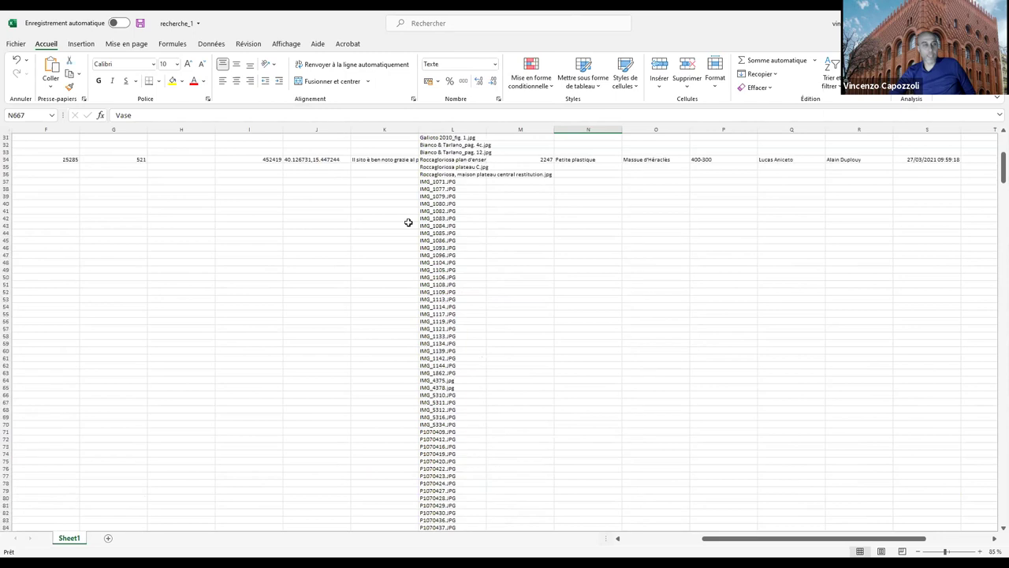
{"action": "scroll", "coordinate": [408, 216], "scroll_direction": "up", "scroll_amount": 4}
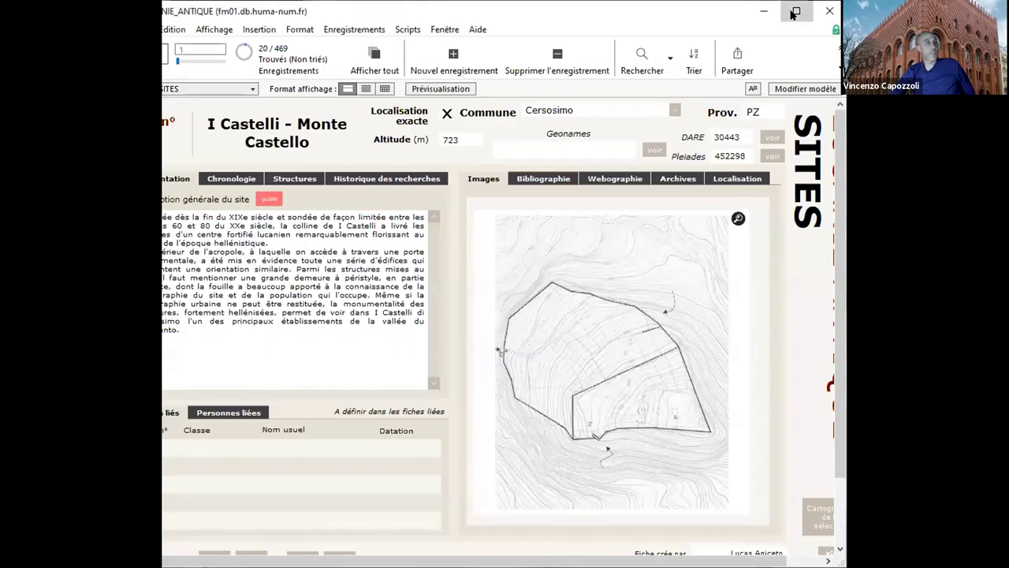
Switch back to the LUCANIE_ANTIQUE database, maximize its window and look over the commands for saving and exporting records.
{"action": "left_click", "coordinate": [795, 12]}
{"action": "left_click", "coordinate": [11, 30]}
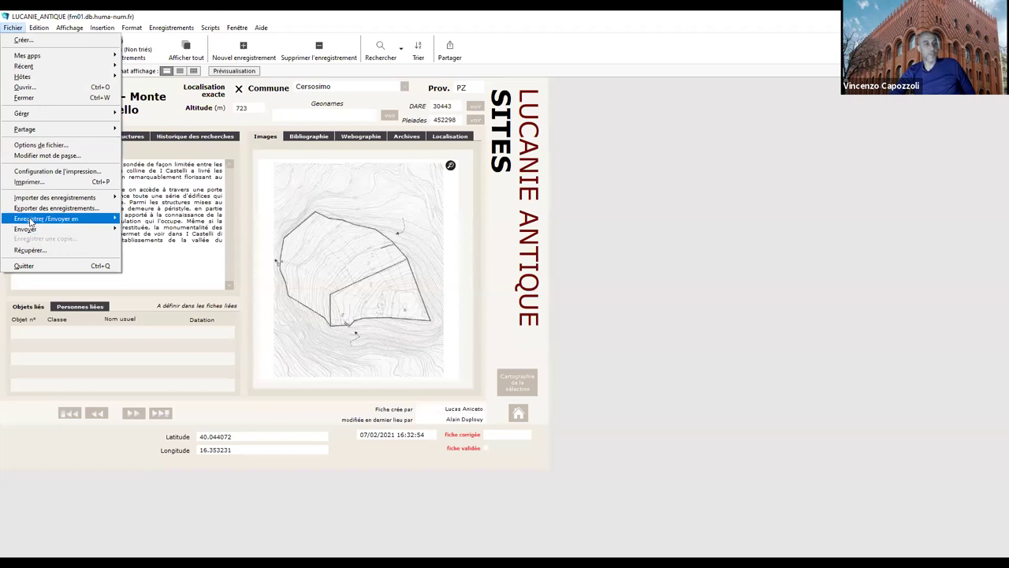
{"action": "mouse_move", "coordinate": [30, 223]}
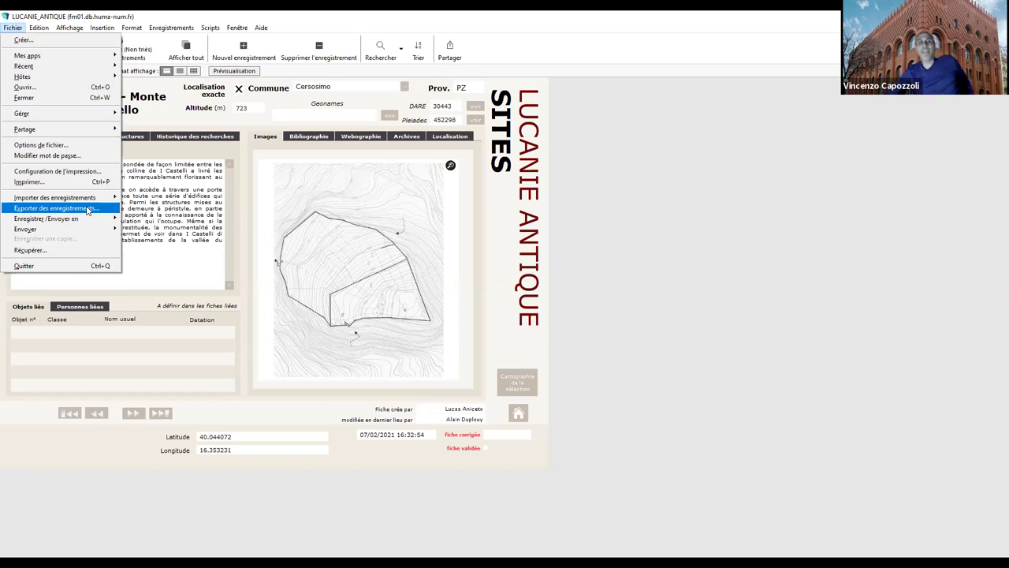
{"action": "left_click", "coordinate": [175, 149]}
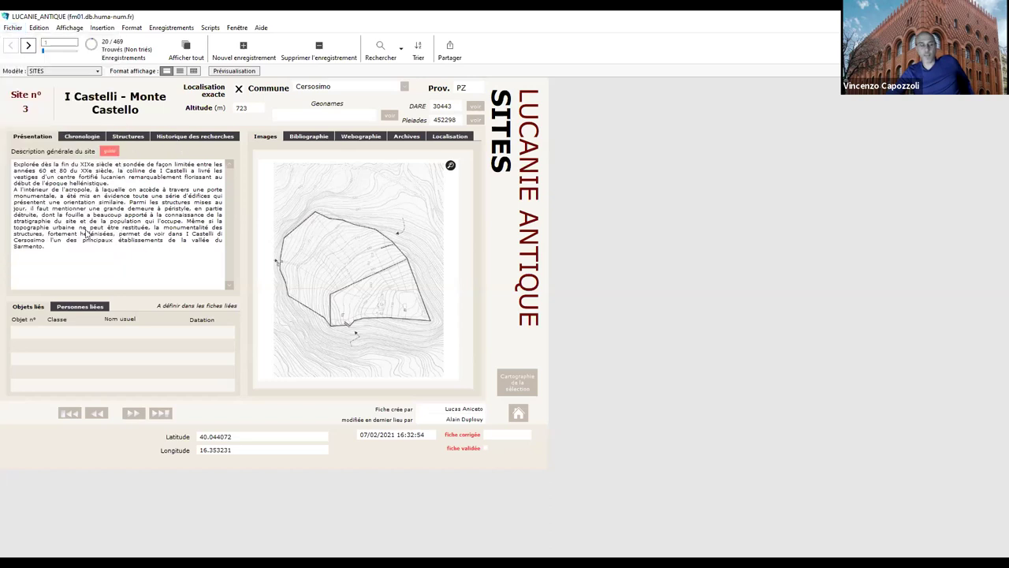
Check the linked persons, linked objects and bibliography of the current site, and browse forward to the Monte Pruno record.
{"action": "left_click", "coordinate": [101, 309]}
{"action": "left_click", "coordinate": [24, 308]}
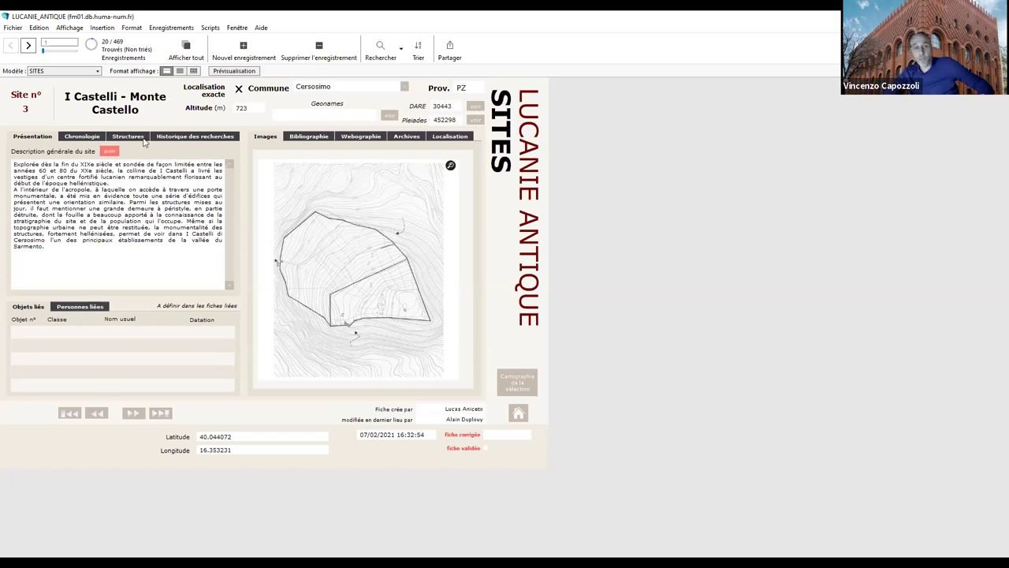
{"action": "left_click", "coordinate": [319, 143]}
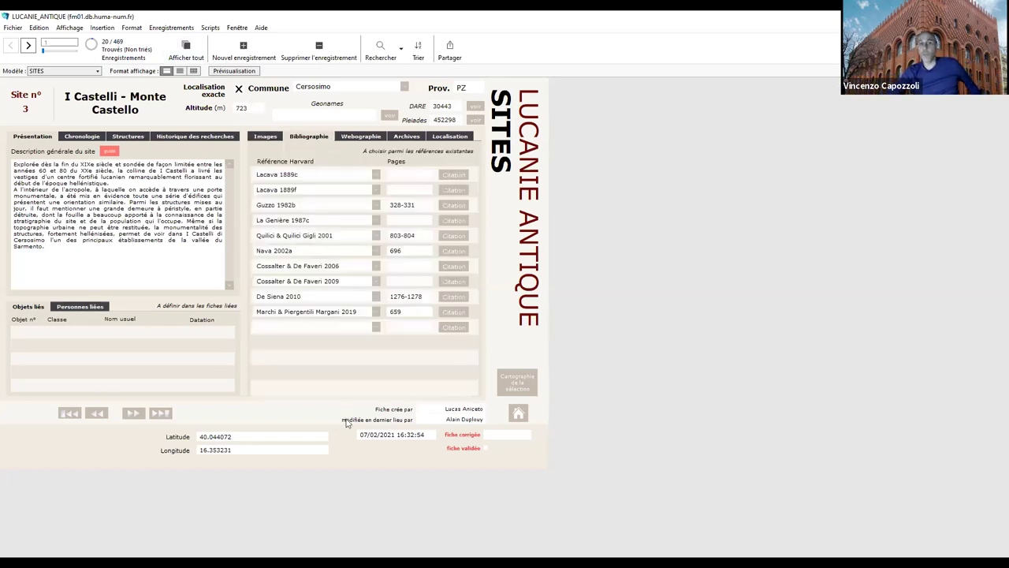
{"action": "left_click", "coordinate": [27, 47]}
{"action": "left_click", "coordinate": [27, 47]}
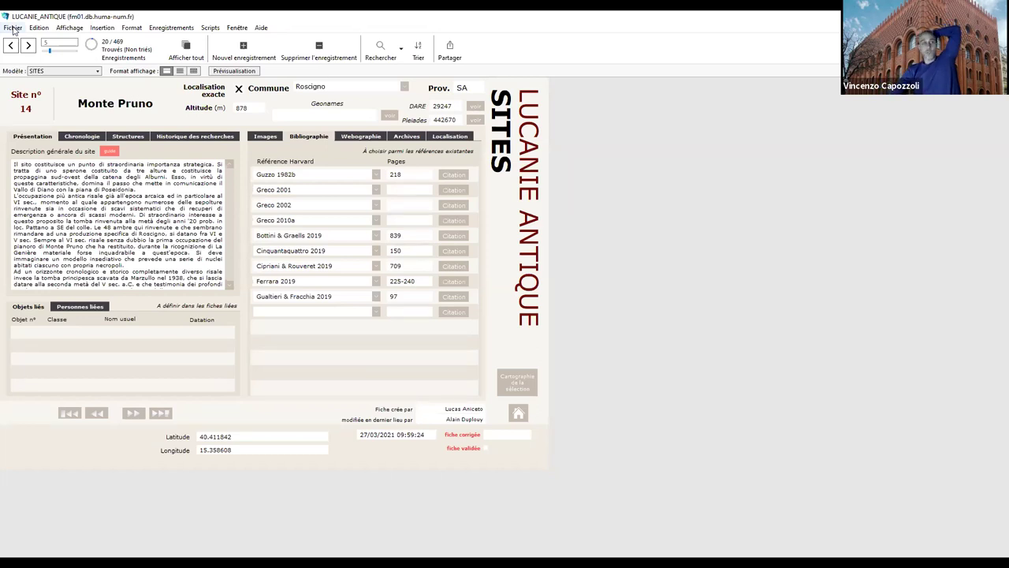
Set up a record export as an Excel workbook (.xlsx) replacing recherche_1 on the desktop, with field names as first-row column names.
{"action": "left_click", "coordinate": [13, 29]}
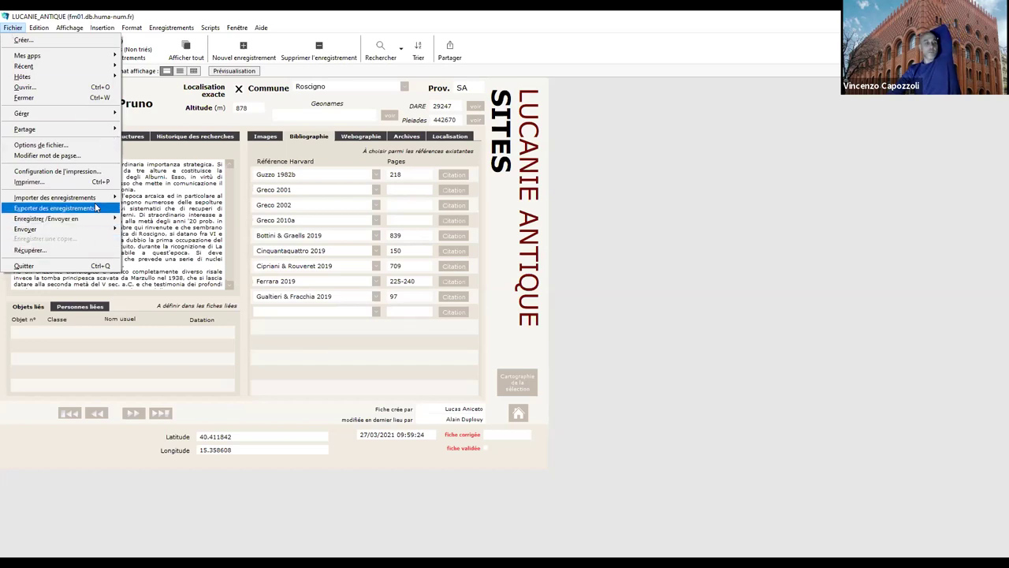
{"action": "left_click", "coordinate": [95, 208]}
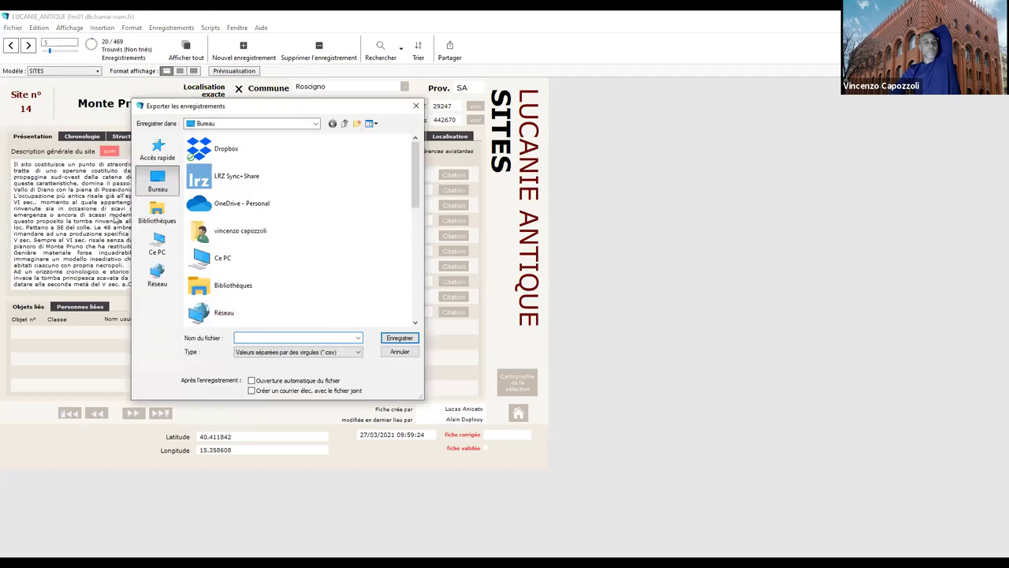
{"action": "left_click", "coordinate": [332, 354]}
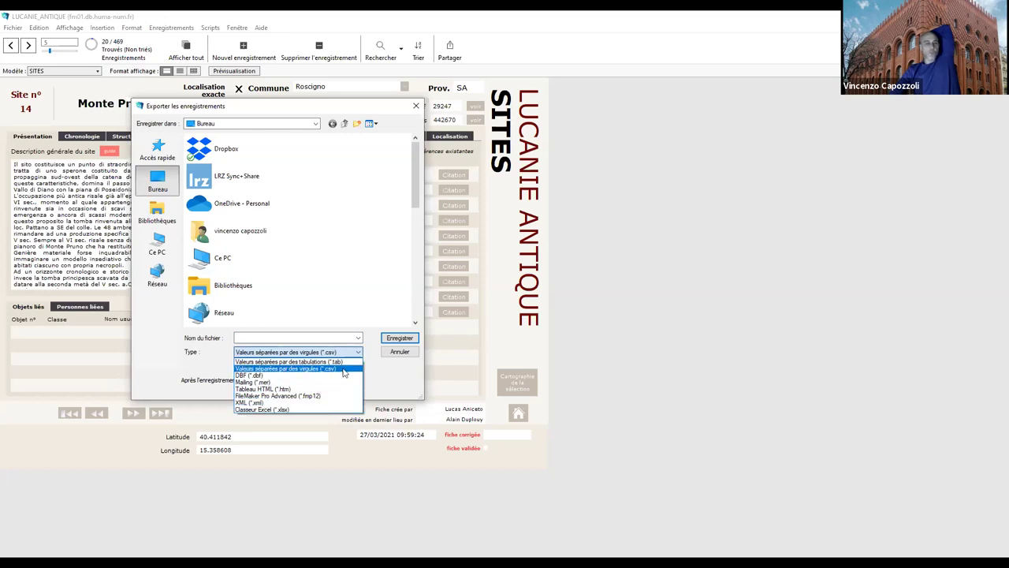
{"action": "left_click", "coordinate": [311, 411]}
{"action": "left_click_drag", "start_coordinate": [411, 180], "coordinate": [411, 292]}
{"action": "left_click", "coordinate": [252, 228]}
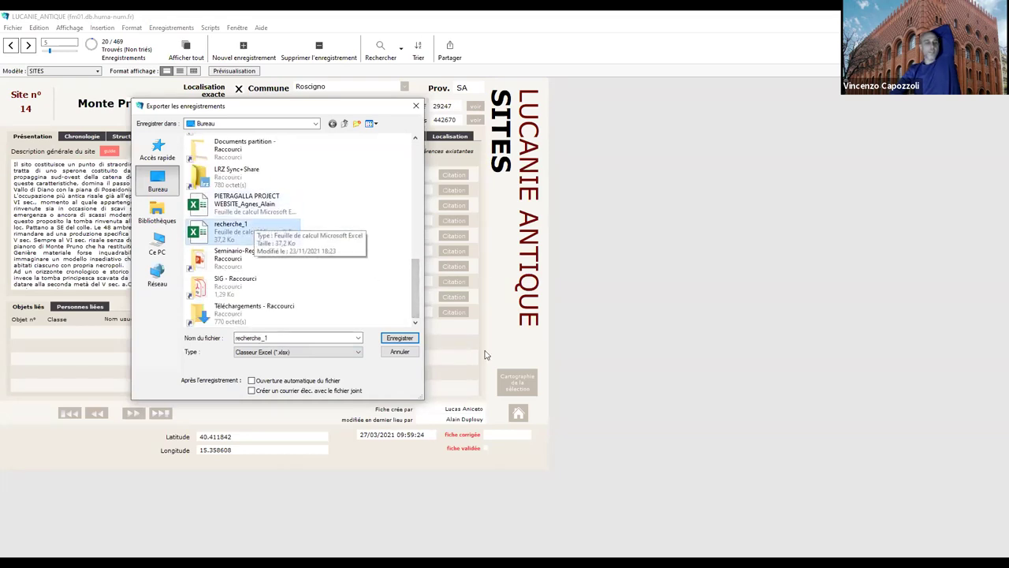
{"action": "left_click", "coordinate": [400, 338]}
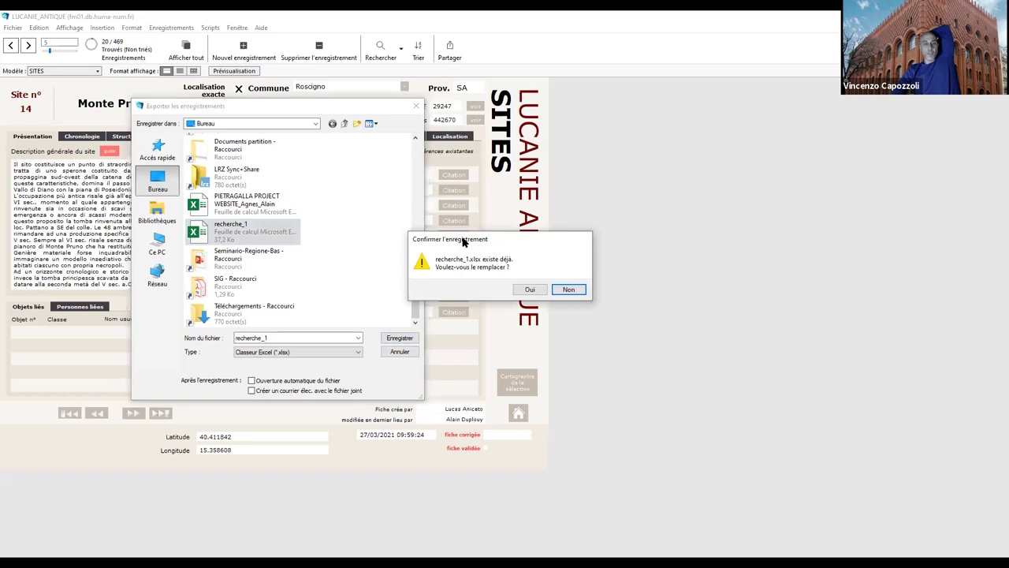
{"action": "left_click_drag", "start_coordinate": [462, 242], "coordinate": [280, 203]}
{"action": "left_click", "coordinate": [308, 251]}
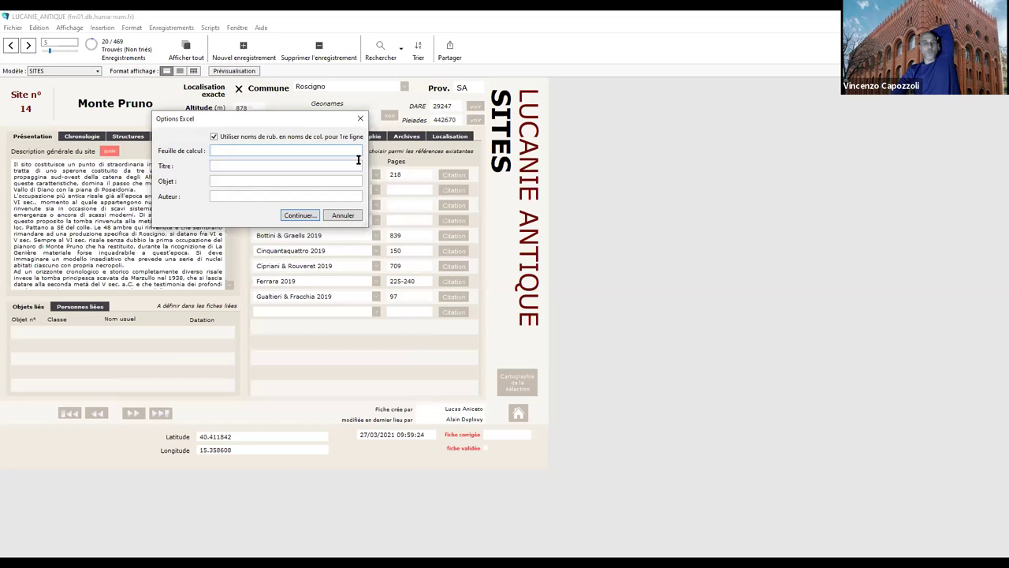
{"action": "left_click", "coordinate": [298, 215]}
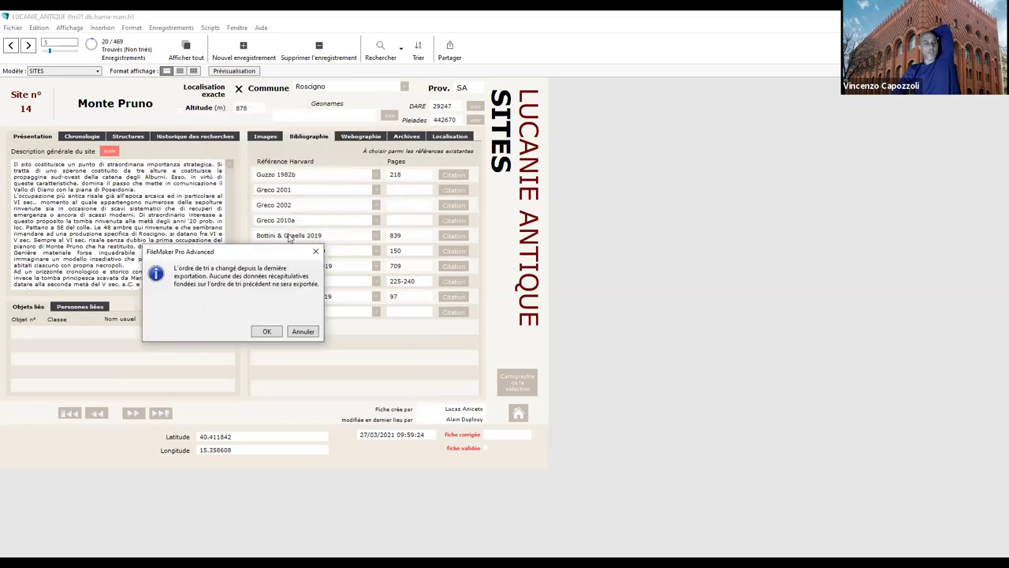
{"action": "left_click", "coordinate": [267, 332]}
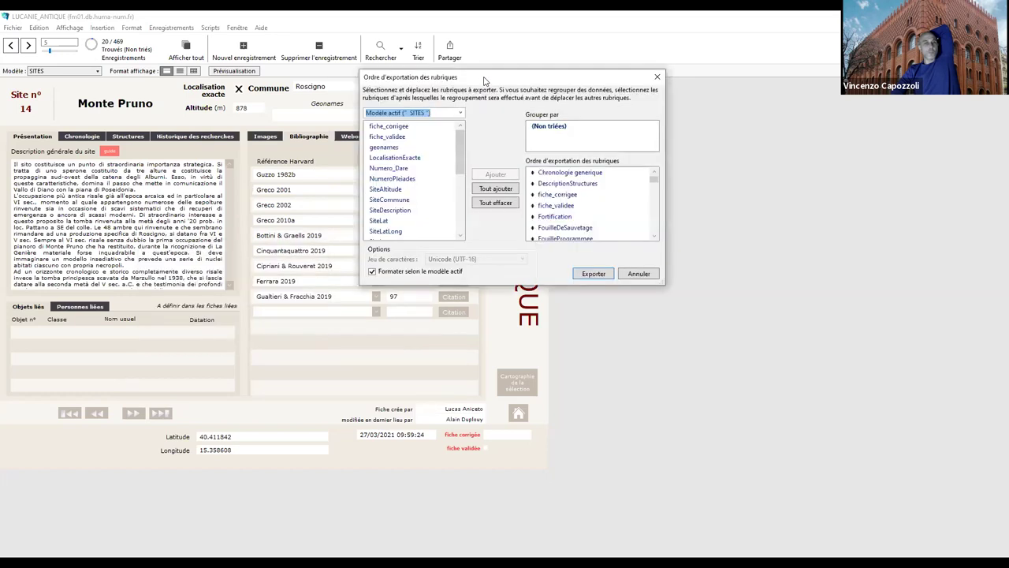
Review the fields listed in the export order and remove all of them.
{"action": "left_click_drag", "start_coordinate": [484, 79], "coordinate": [266, 86]}
{"action": "scroll", "coordinate": [353, 207], "scroll_direction": "down", "scroll_amount": 5}
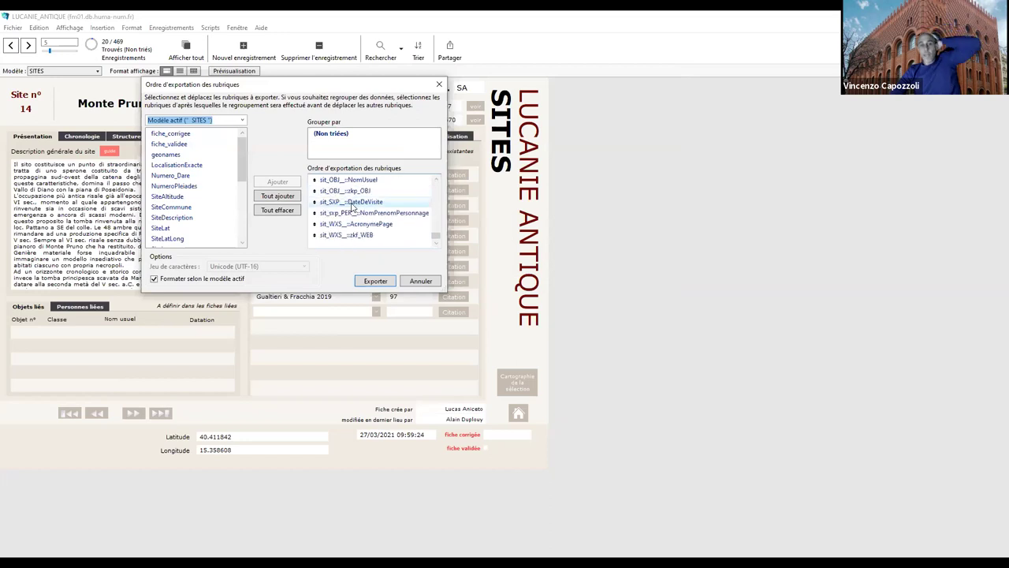
{"action": "left_click", "coordinate": [351, 234]}
{"action": "scroll", "coordinate": [351, 231], "scroll_direction": "up", "scroll_amount": 3}
{"action": "scroll", "coordinate": [350, 231], "scroll_direction": "up", "scroll_amount": 5}
{"action": "key", "text": "ctrl+a"}
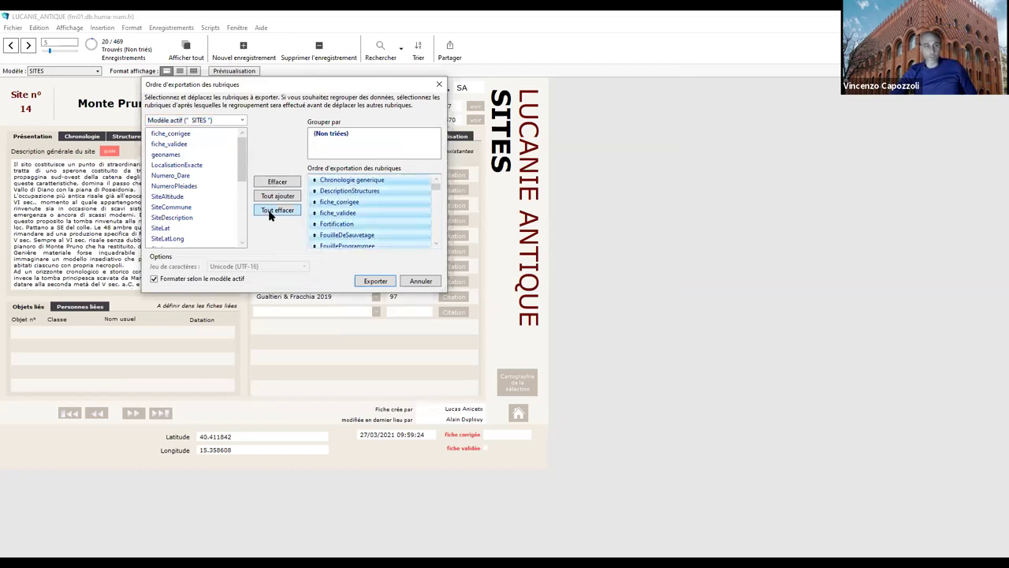
{"action": "left_click", "coordinate": [290, 211]}
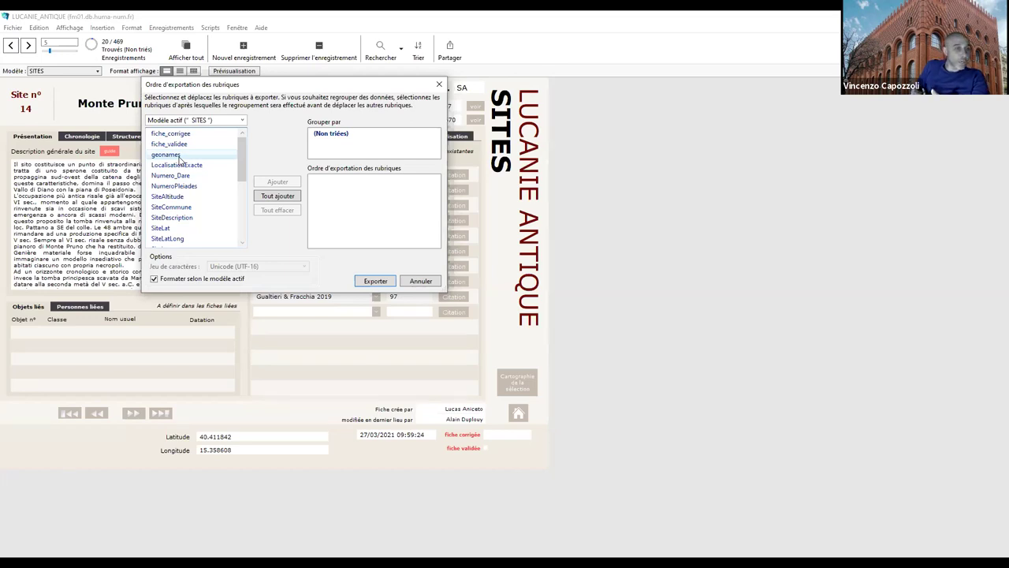
Add the SiteLat, SiteLong and SiteNom fields to the export order and move SiteNom to first place.
{"action": "double_click", "coordinate": [129, 221]}
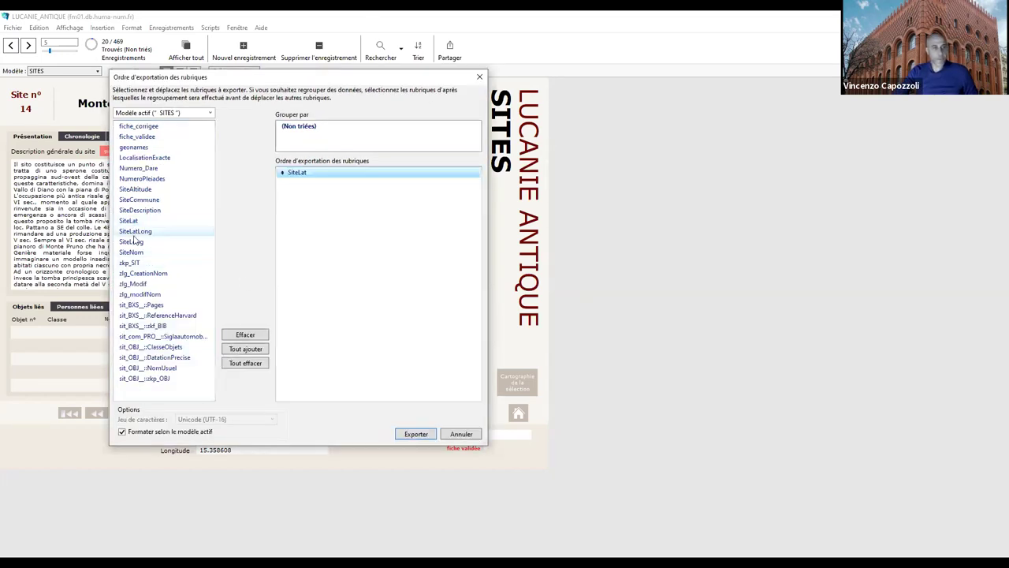
{"action": "double_click", "coordinate": [137, 242]}
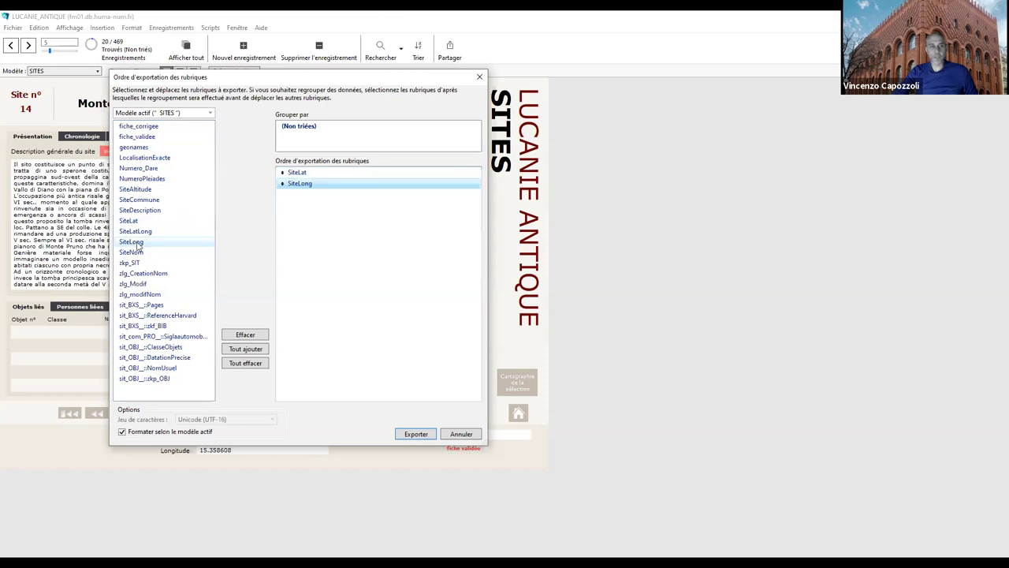
{"action": "left_click", "coordinate": [149, 253]}
{"action": "double_click", "coordinate": [149, 253]}
{"action": "left_click_drag", "start_coordinate": [283, 194], "coordinate": [282, 172]}
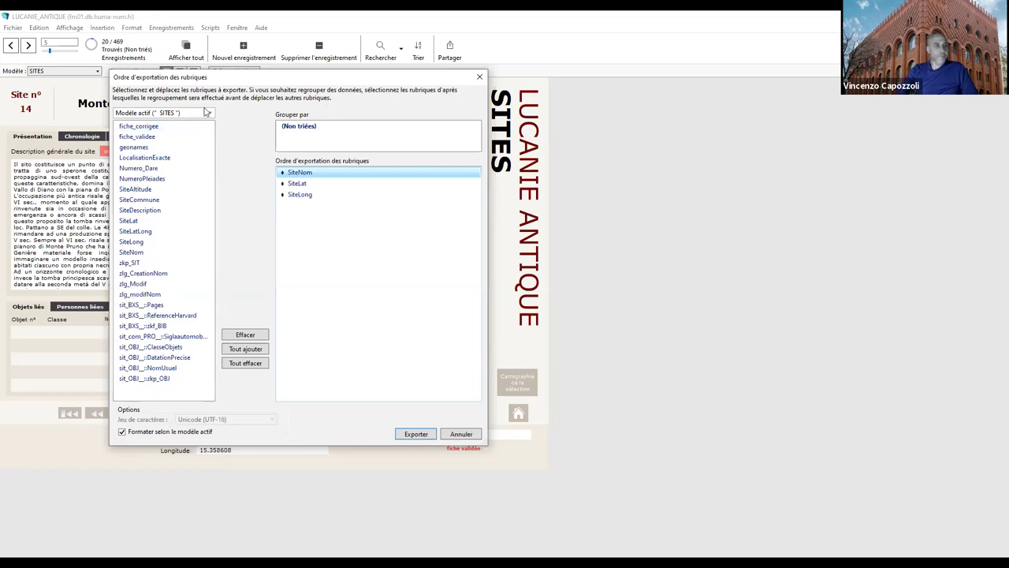
List the fields of the active table SIT_Sites instead of the current layout and add Necropole to the export order.
{"action": "left_click", "coordinate": [210, 113]}
{"action": "left_click", "coordinate": [177, 134]}
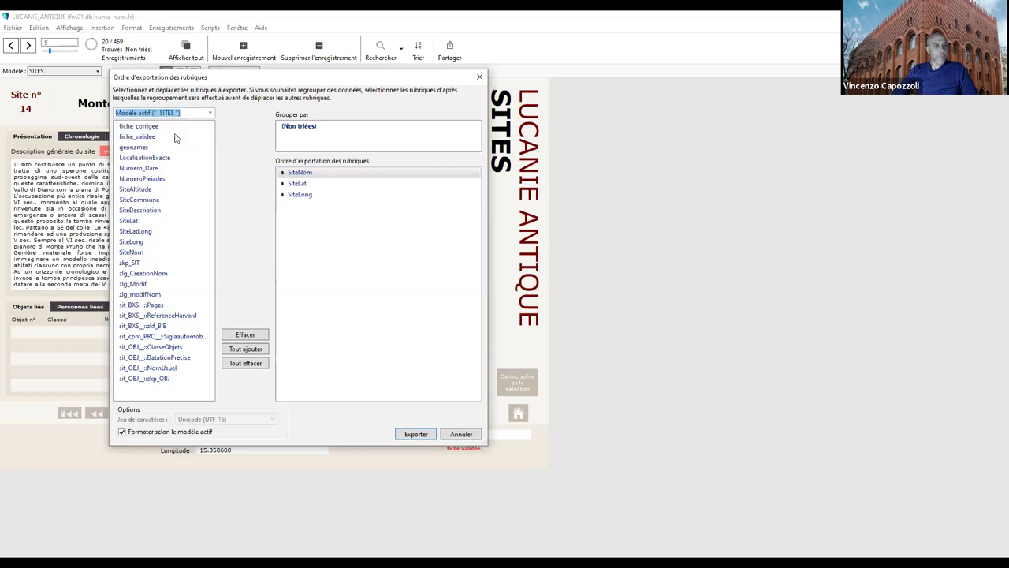
{"action": "left_click", "coordinate": [210, 113]}
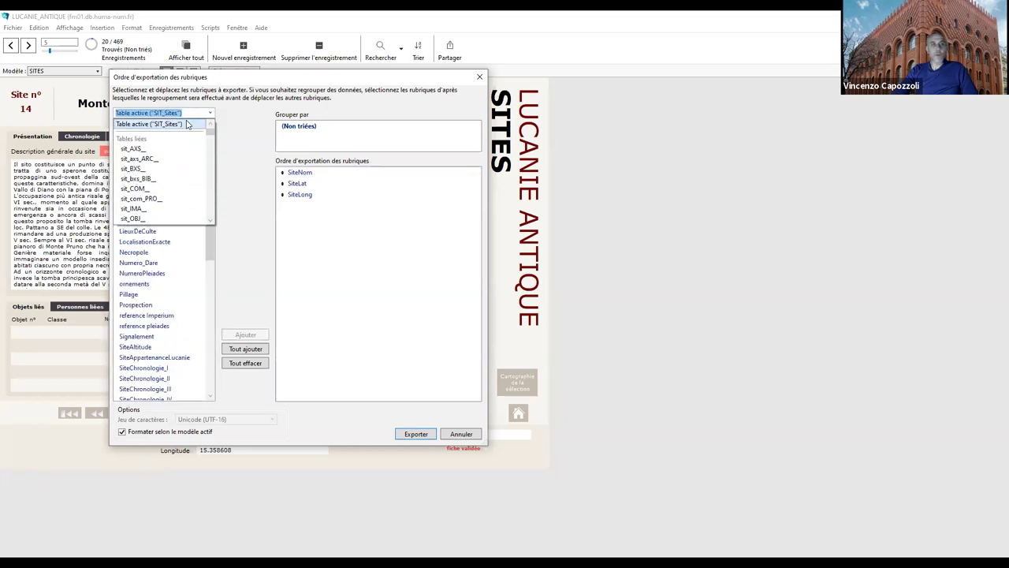
{"action": "left_click", "coordinate": [150, 124]}
{"action": "left_click", "coordinate": [207, 114]}
{"action": "left_click", "coordinate": [184, 134]}
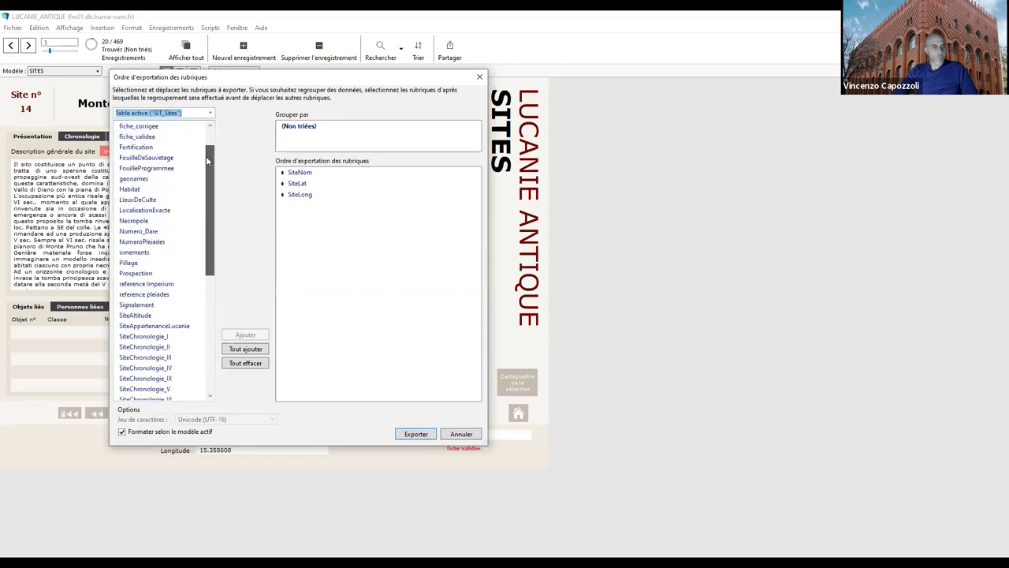
{"action": "double_click", "coordinate": [155, 222]}
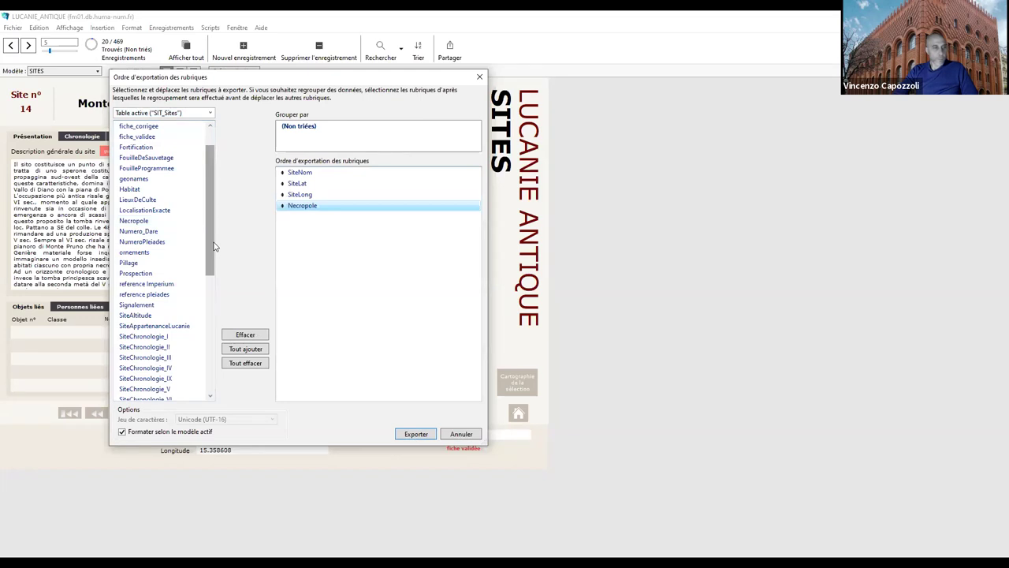
Add the SiteChronologie_VI and SiteChronologie_V fields to the export order.
{"action": "left_click_drag", "start_coordinate": [214, 247], "coordinate": [206, 295]}
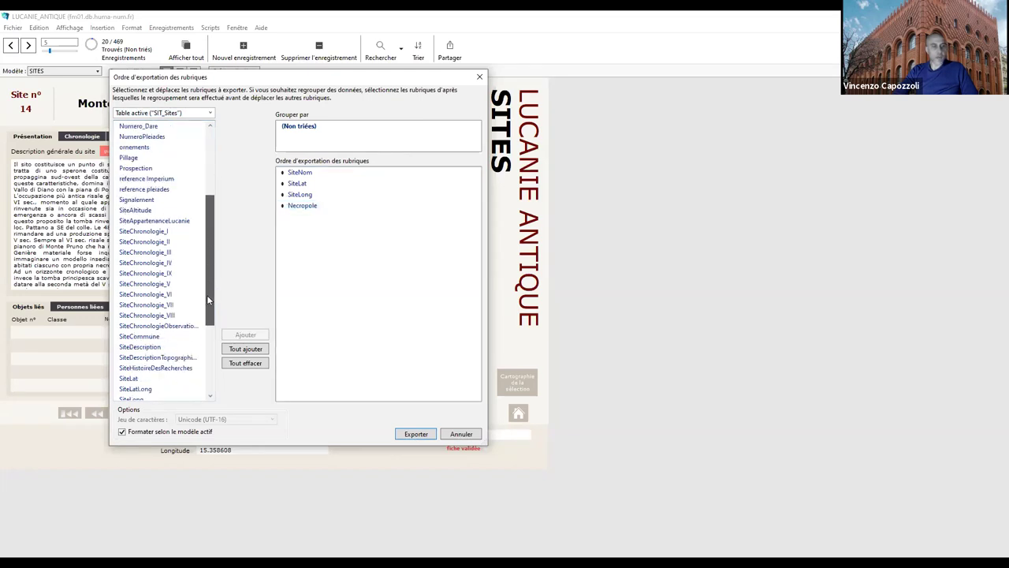
{"action": "double_click", "coordinate": [176, 293]}
{"action": "double_click", "coordinate": [158, 283]}
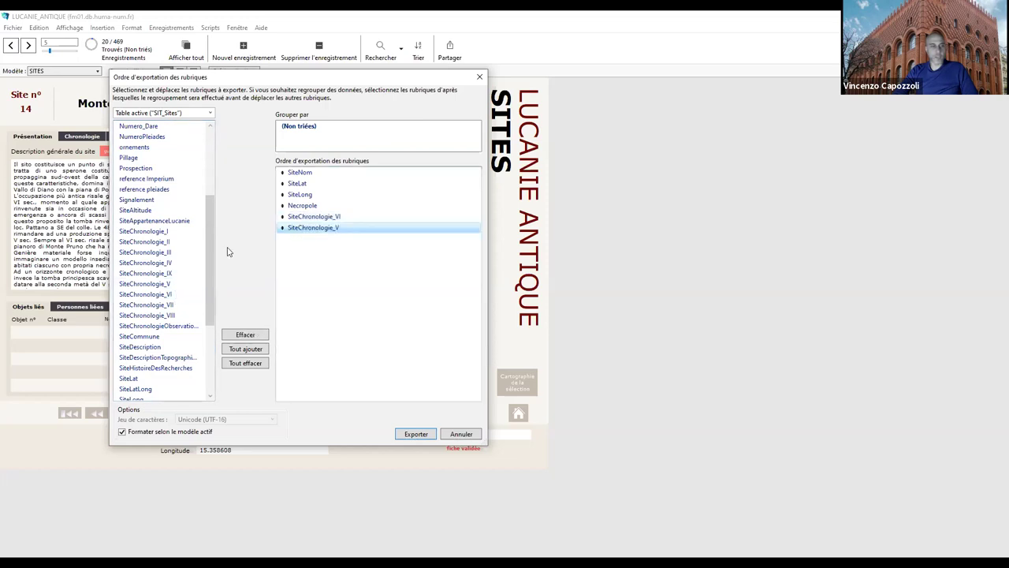
Look through the remaining SIT_Sites fields and add LocalisationExacte to the export order.
{"action": "left_click_drag", "start_coordinate": [212, 264], "coordinate": [218, 325]}
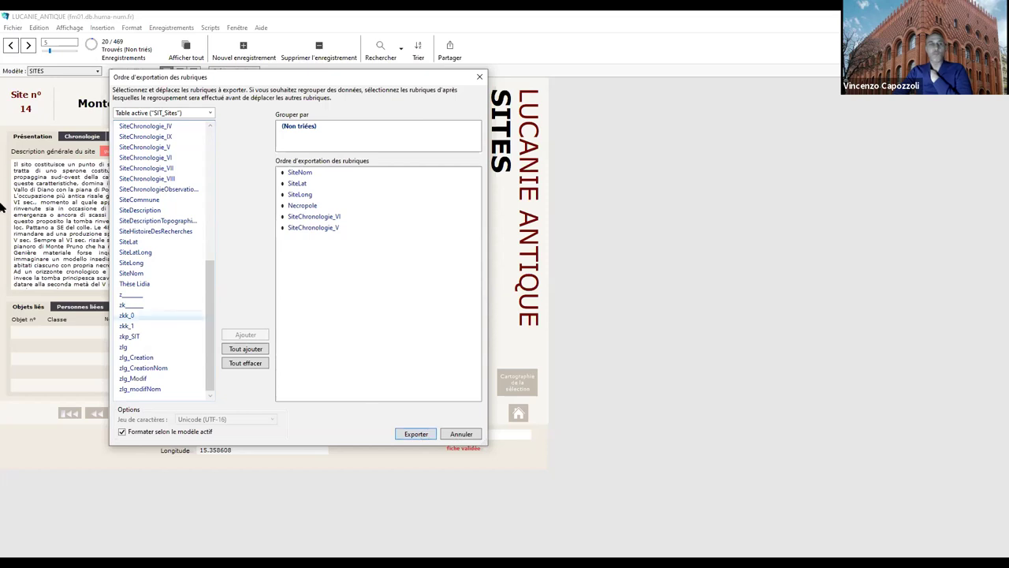
{"action": "left_click_drag", "start_coordinate": [209, 290], "coordinate": [237, 119]}
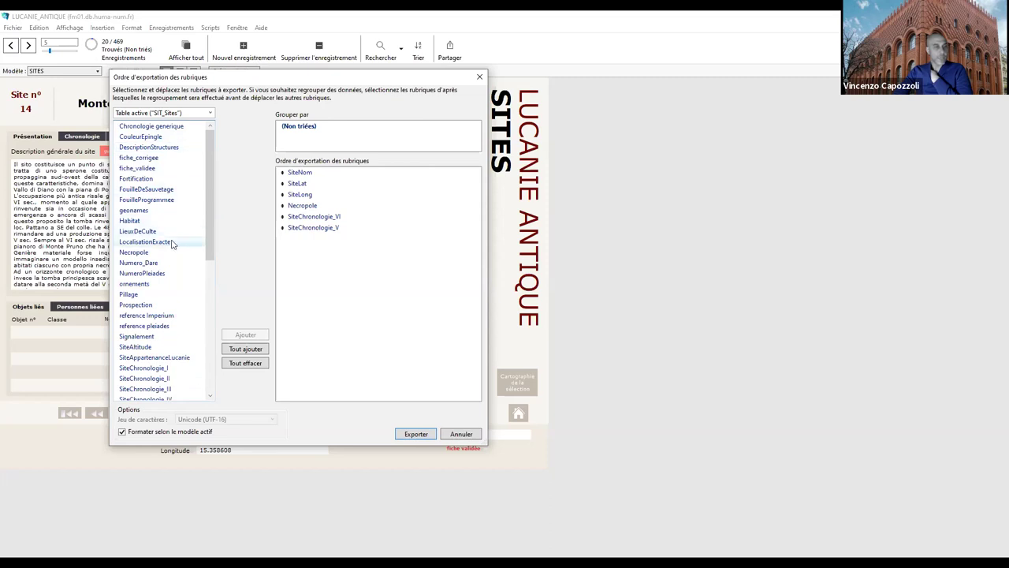
{"action": "double_click", "coordinate": [172, 243]}
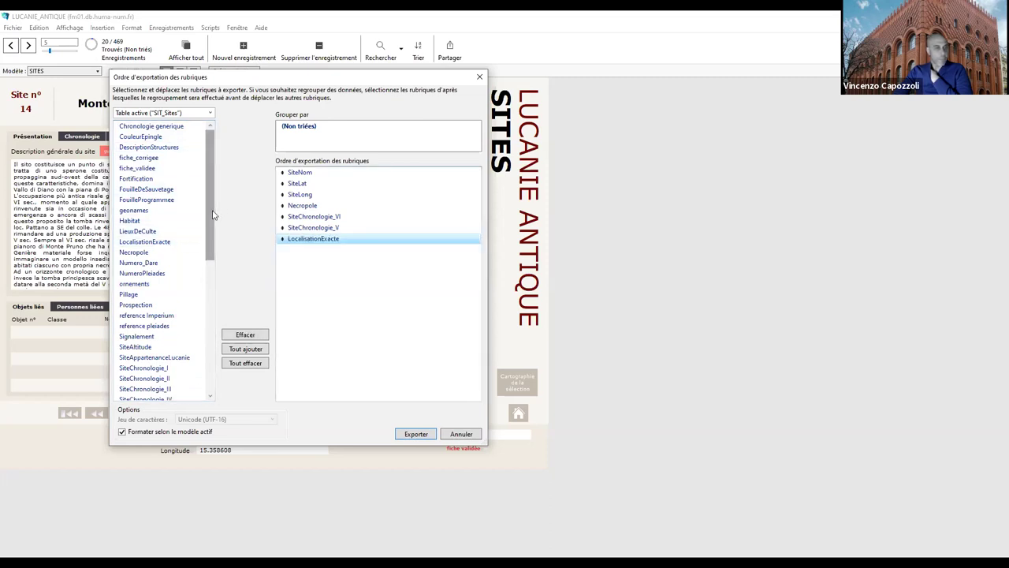
{"action": "left_click", "coordinate": [213, 214]}
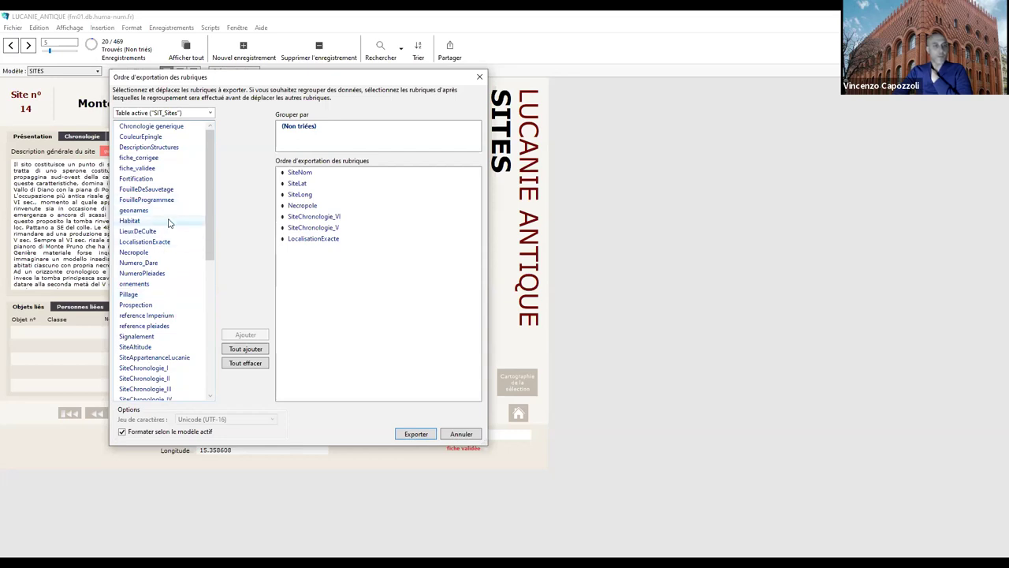
Add the Habitat field to the export order, place it directly below Necropole and run the export.
{"action": "double_click", "coordinate": [129, 221]}
{"action": "left_click_drag", "start_coordinate": [284, 250], "coordinate": [287, 216]}
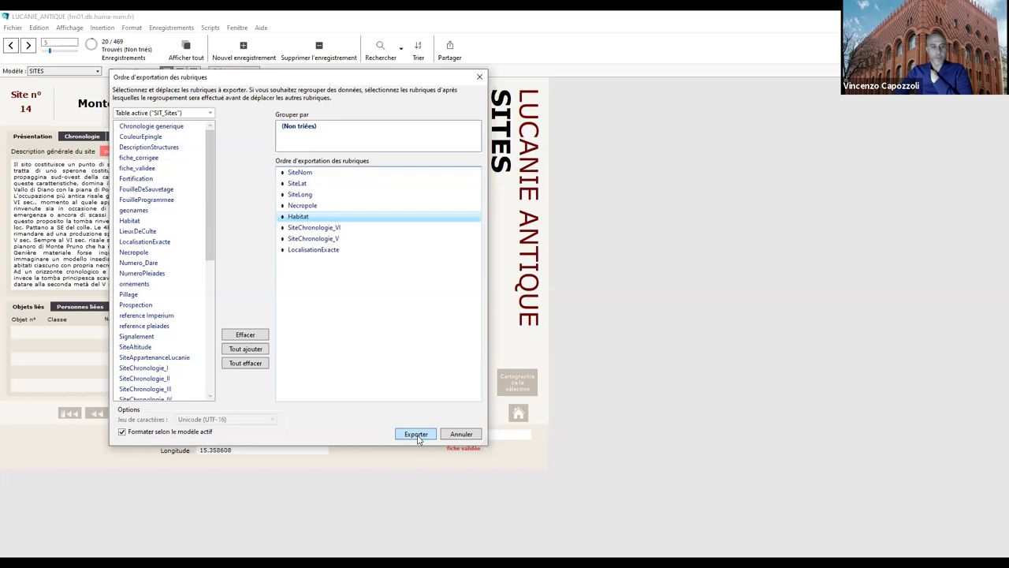
{"action": "left_click", "coordinate": [416, 434]}
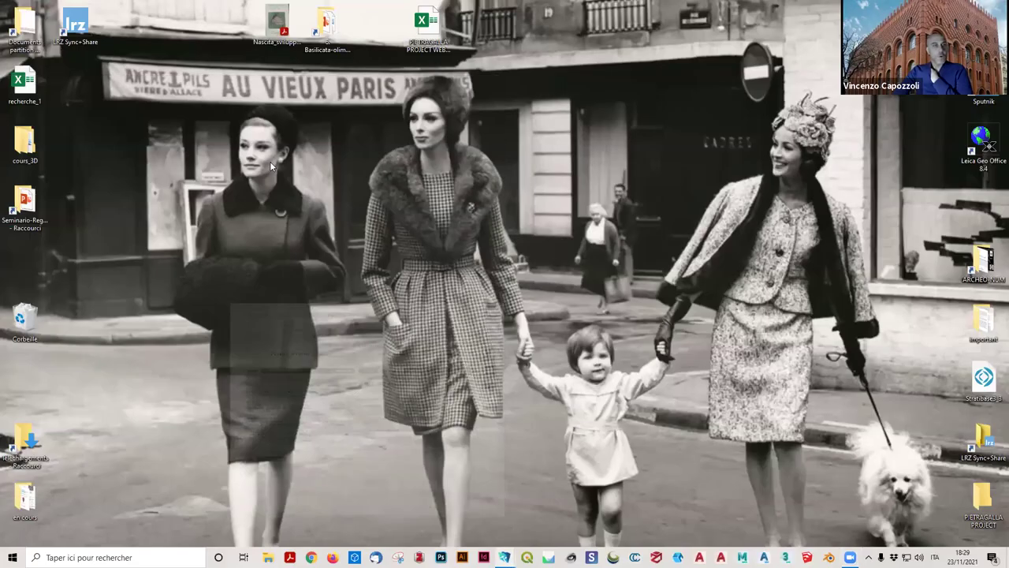
Open the exported recherche_1 workbook from the desktop and check the entries in its LocalisationExacte column.
{"action": "left_click_drag", "start_coordinate": [24, 83], "coordinate": [277, 319]}
{"action": "double_click", "coordinate": [277, 319]}
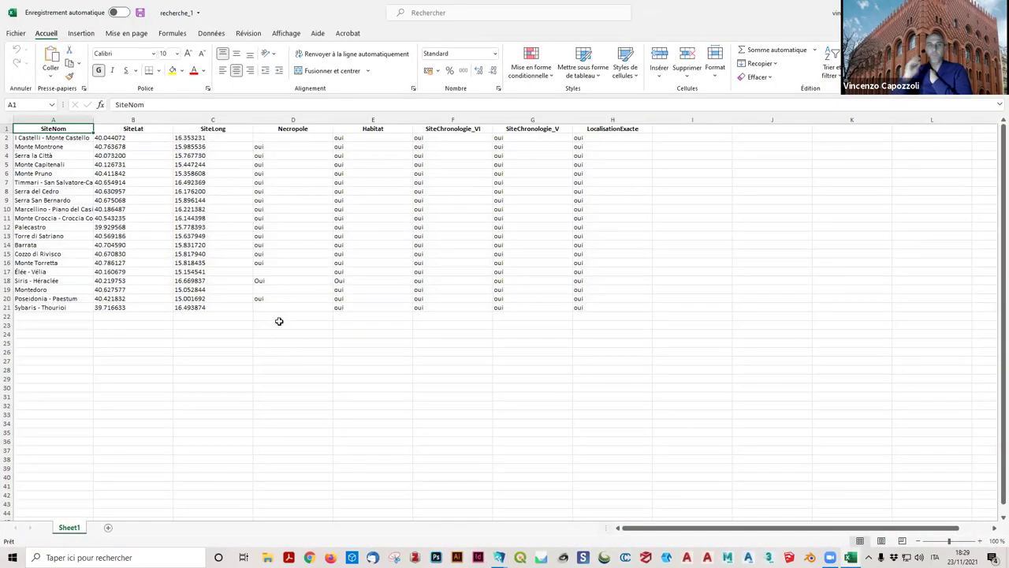
{"action": "type", "text": "oui oui oui oui oui oui oui oui oui oui oui oui oui oui oui oui oui oui oui oui"}
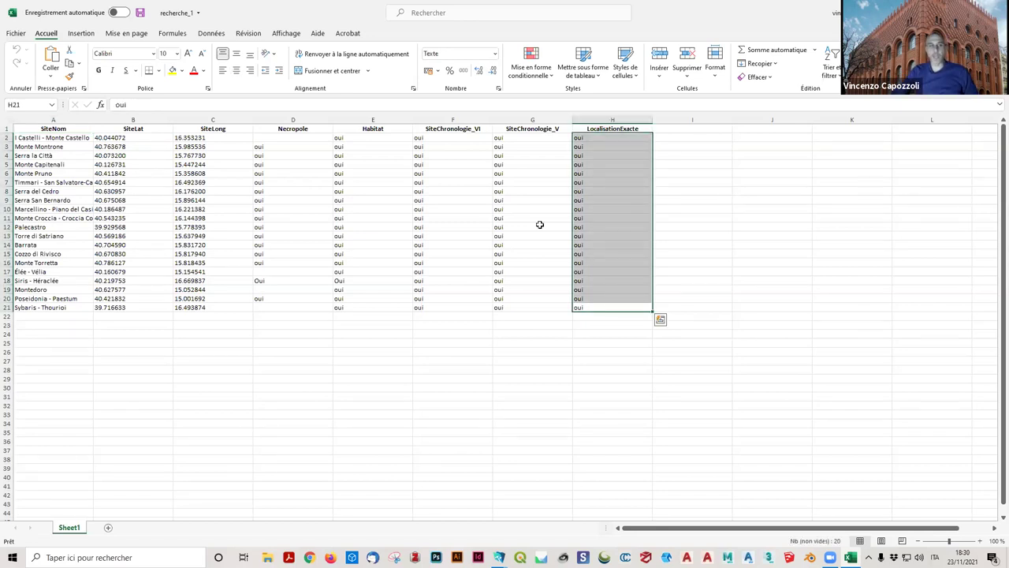
{"action": "left_click", "coordinate": [428, 363]}
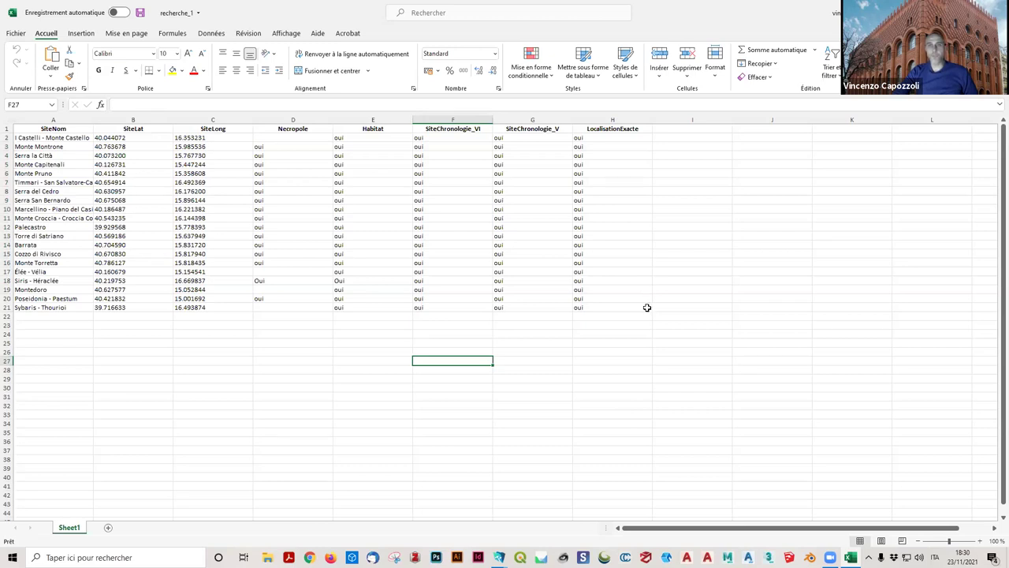
Format the whole data range A1:H21 as a table with headers, using a medium grey table style.
{"action": "left_click_drag", "start_coordinate": [647, 308], "coordinate": [4, 122]}
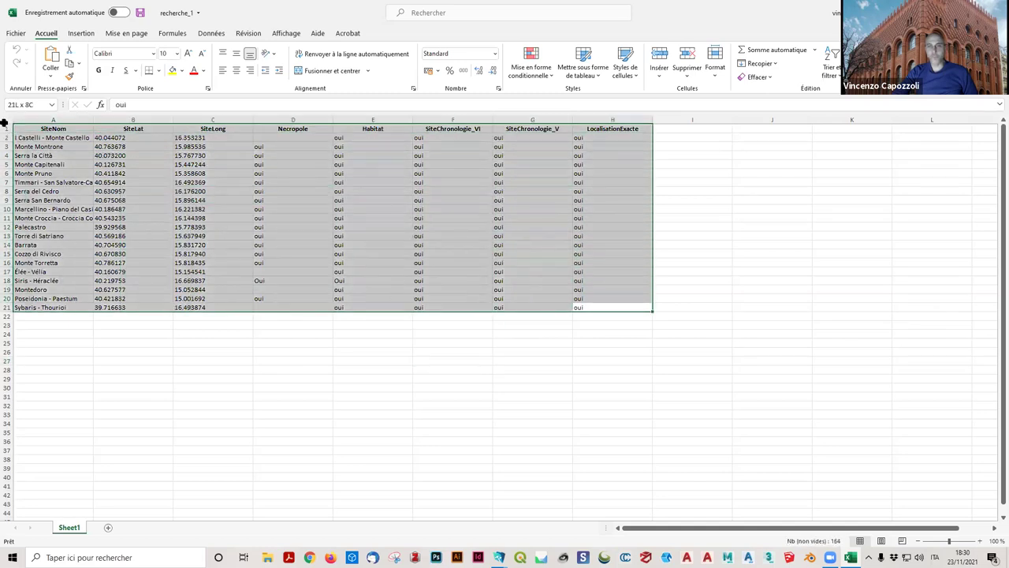
{"action": "left_click", "coordinate": [629, 368]}
{"action": "left_click", "coordinate": [649, 307]}
{"action": "key", "text": "ctrl+a"}
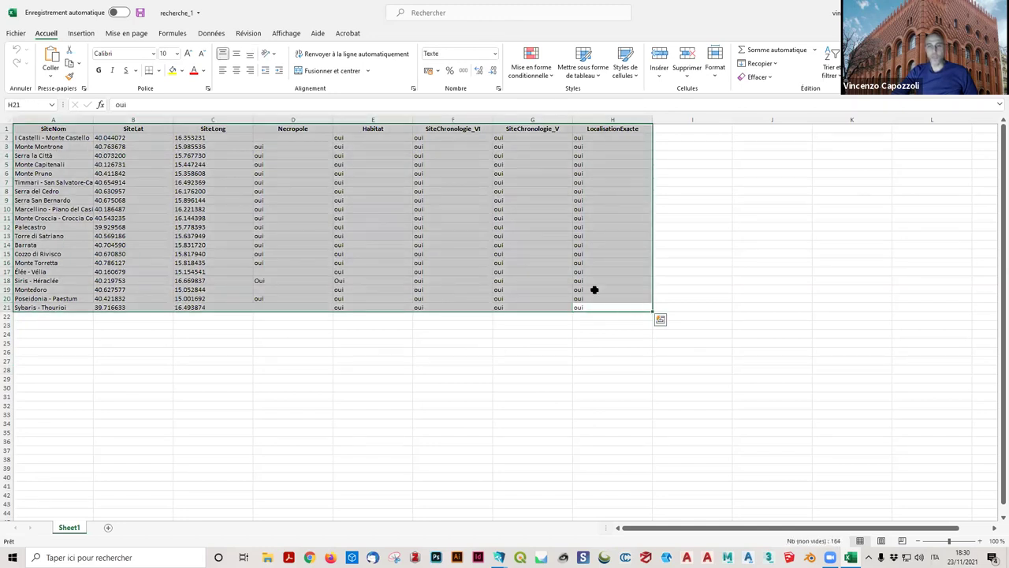
{"action": "left_click", "coordinate": [601, 79]}
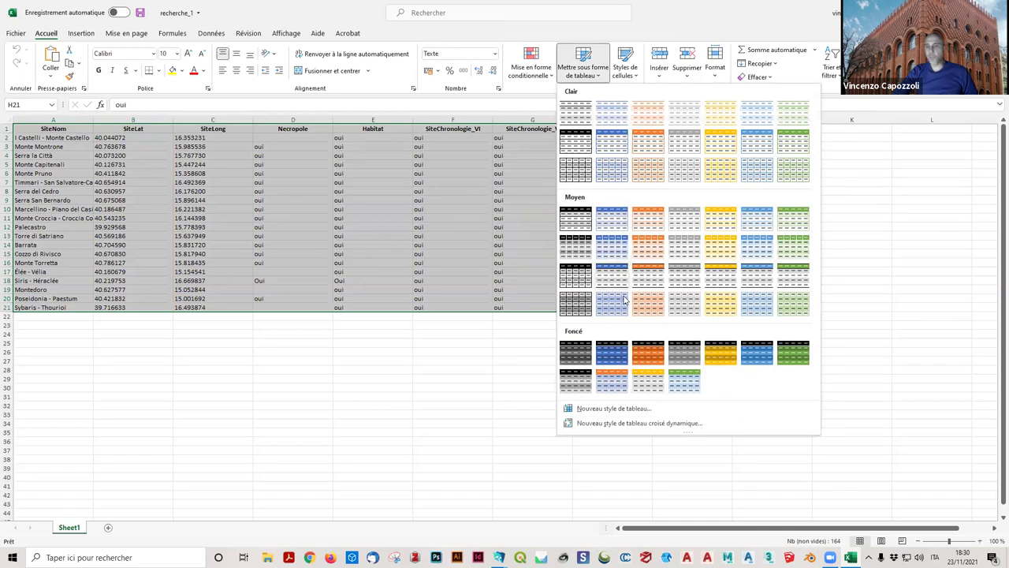
{"action": "left_click", "coordinate": [662, 252]}
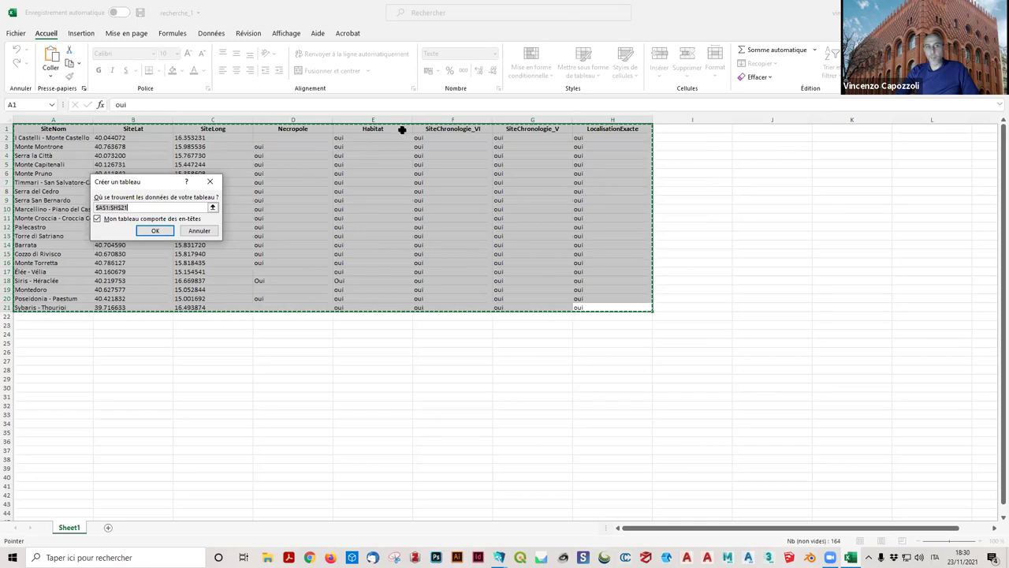
{"action": "left_click", "coordinate": [155, 230]}
{"action": "left_click", "coordinate": [484, 425]}
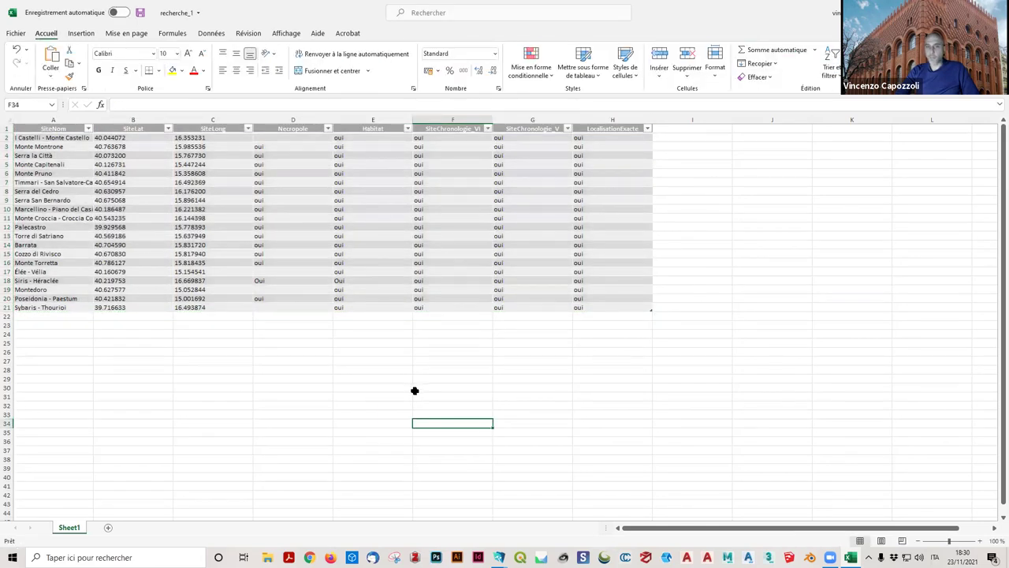
Examine the sorting and filtering options of the SiteLong and Necropole columns.
{"action": "left_click", "coordinate": [247, 131]}
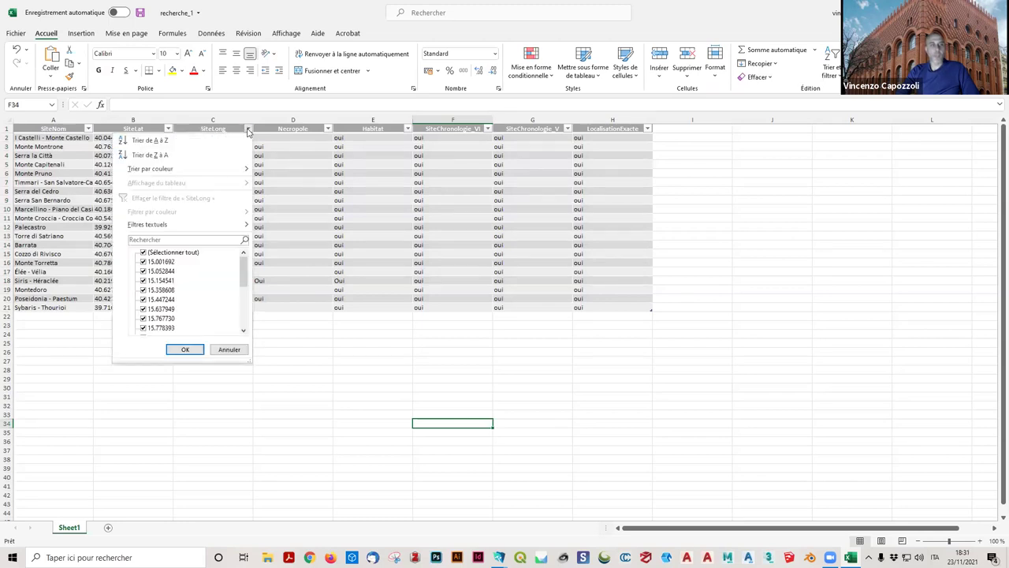
{"action": "left_click", "coordinate": [257, 154]}
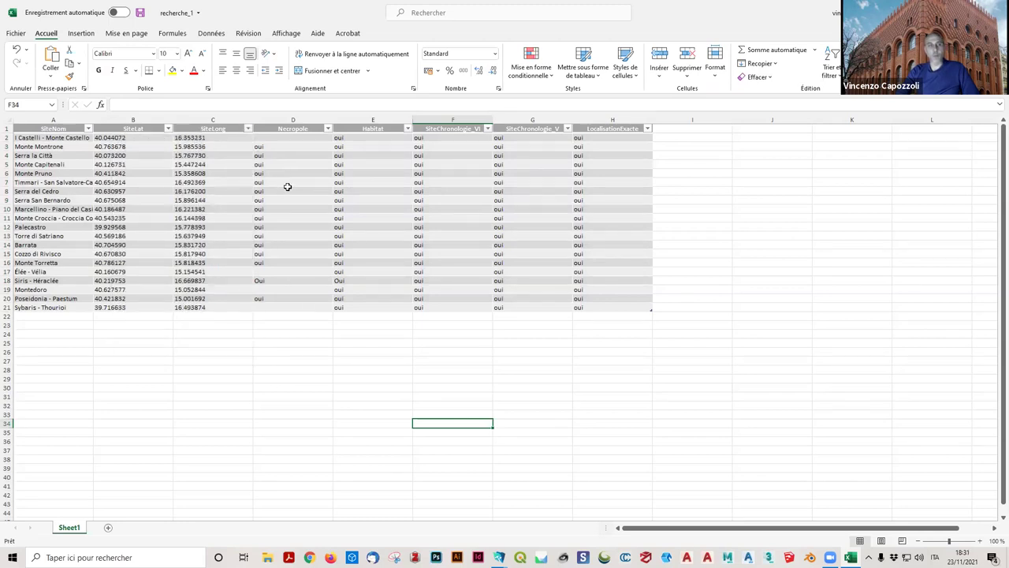
{"action": "left_click", "coordinate": [327, 128]}
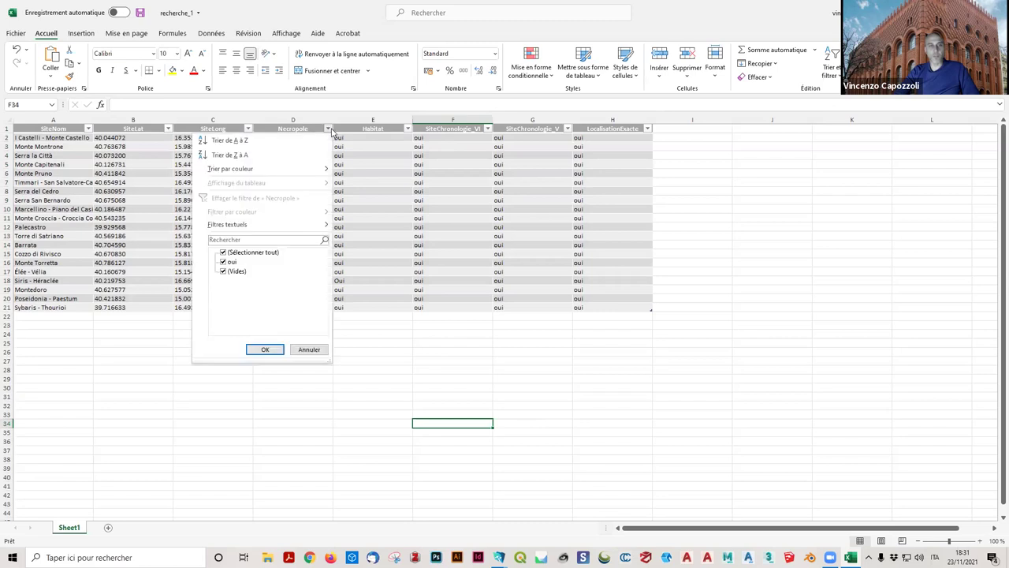
{"action": "left_click", "coordinate": [265, 349]}
{"action": "left_click", "coordinate": [533, 209]}
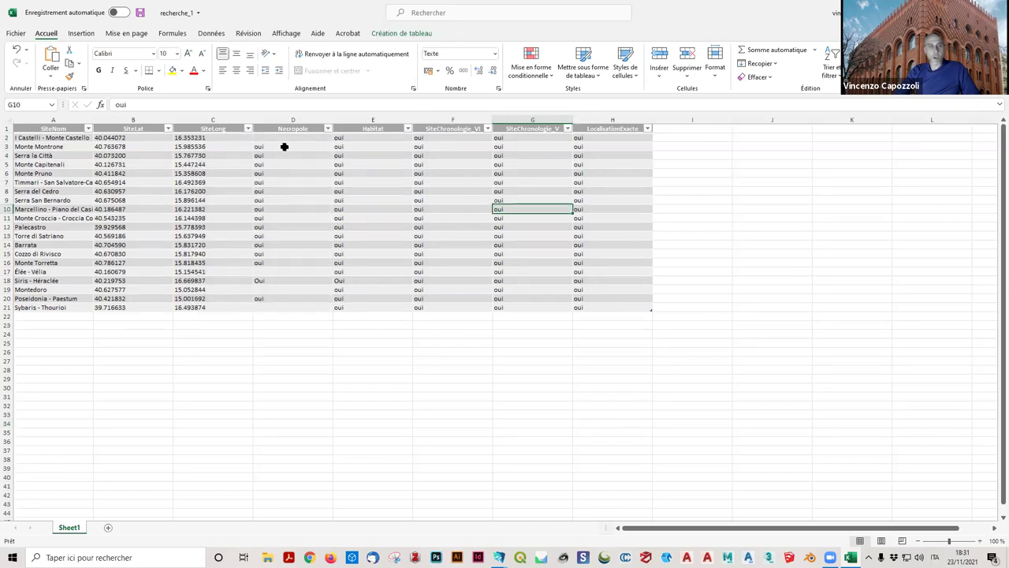
Clear the Habitat entry of the I Castelli - Monte Castello site in cell E2.
{"action": "left_click", "coordinate": [283, 146]}
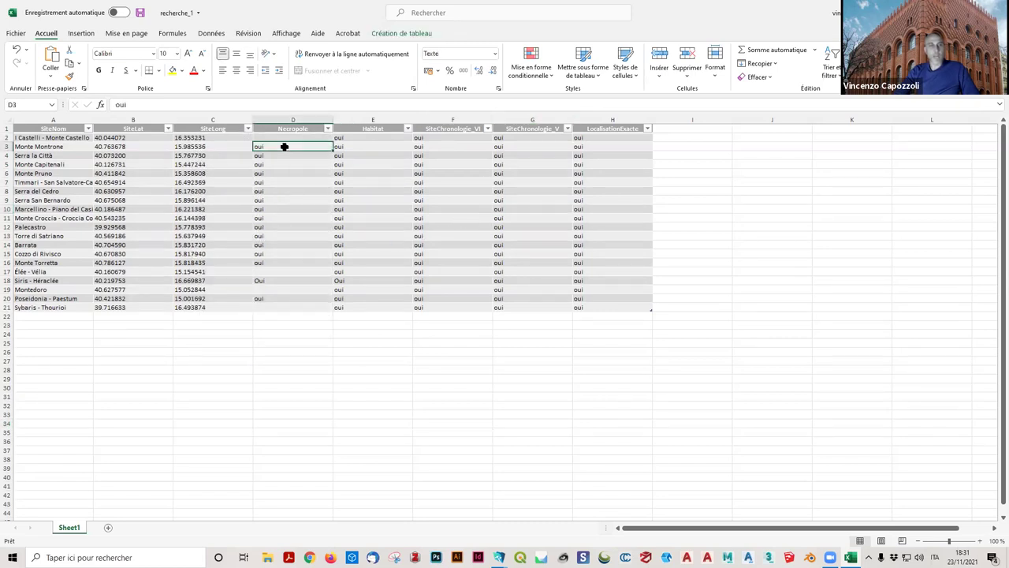
{"action": "key", "text": "Delete"}
{"action": "left_click", "coordinate": [365, 147]}
{"action": "left_click", "coordinate": [373, 139]}
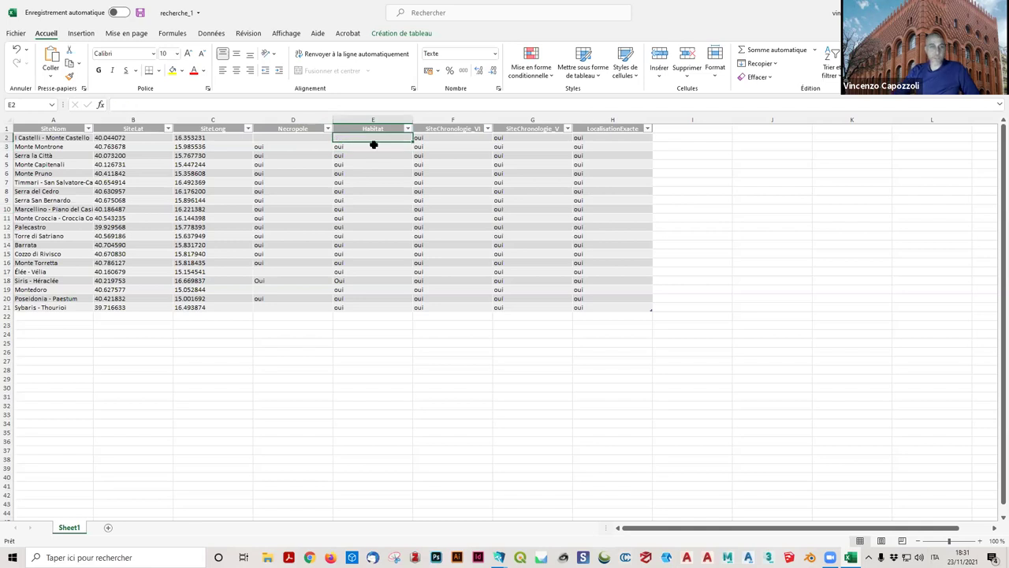
{"action": "key", "text": "ctrl+z"}
Replace the Monte Montrone entries with "necropole" in cell D3 and "habitat" in cell E3.
{"action": "type", "text": "h"}
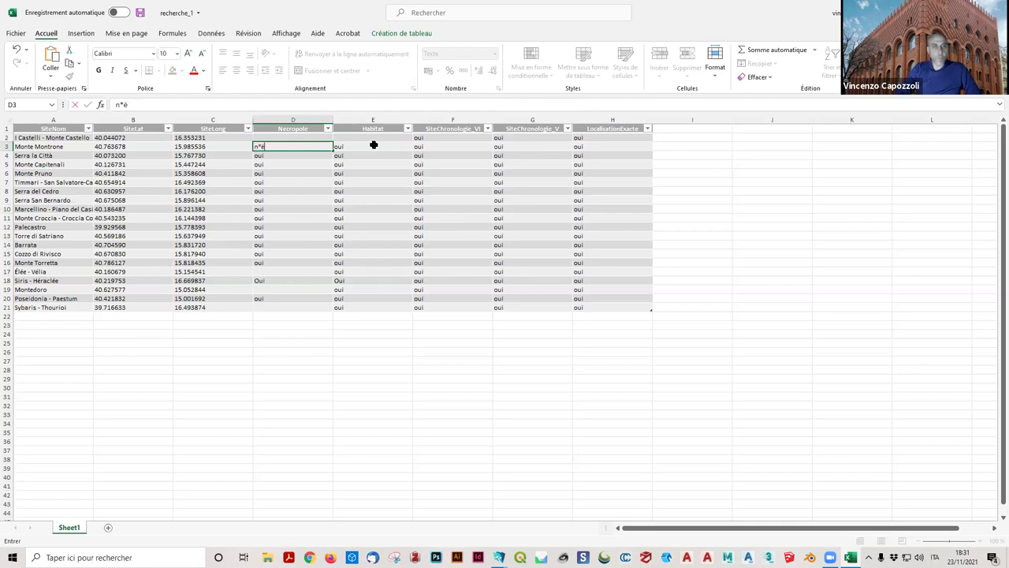
{"action": "type", "text": "ecropole"}
{"action": "left_click", "coordinate": [373, 145]}
{"action": "type", "text": "habitat"}
{"action": "key", "text": "Return"}
Fill "necropole" from D3 down to D16 and copy it into cells D18 and D20.
{"action": "key", "text": "Left"}
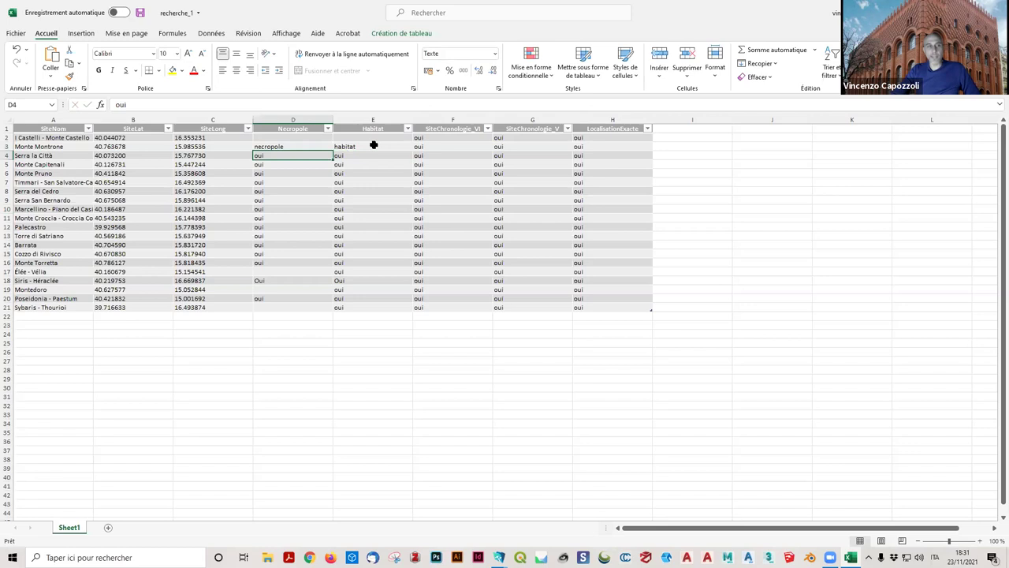
{"action": "key", "text": "Up"}
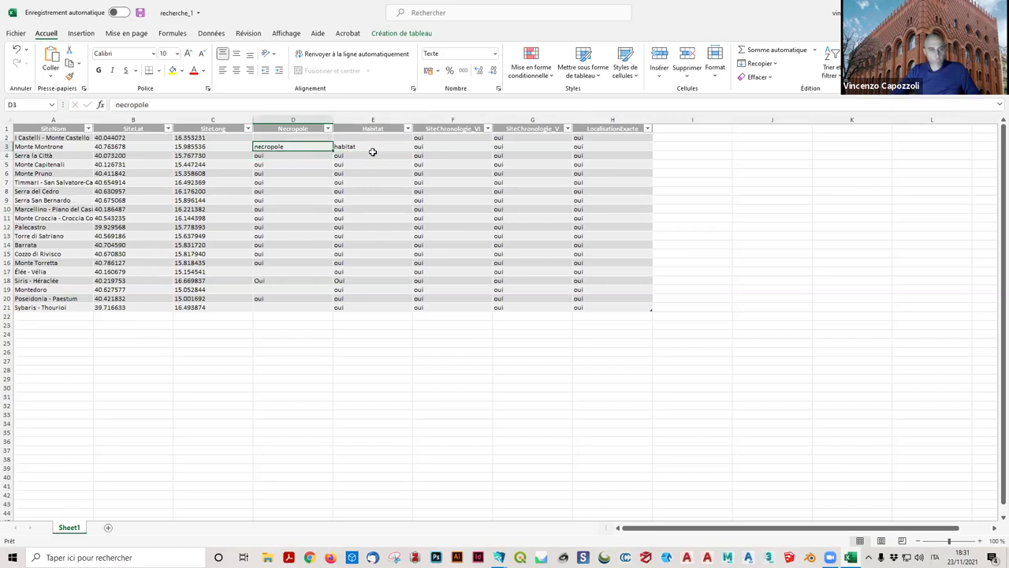
{"action": "left_click_drag", "start_coordinate": [335, 147], "coordinate": [324, 267]}
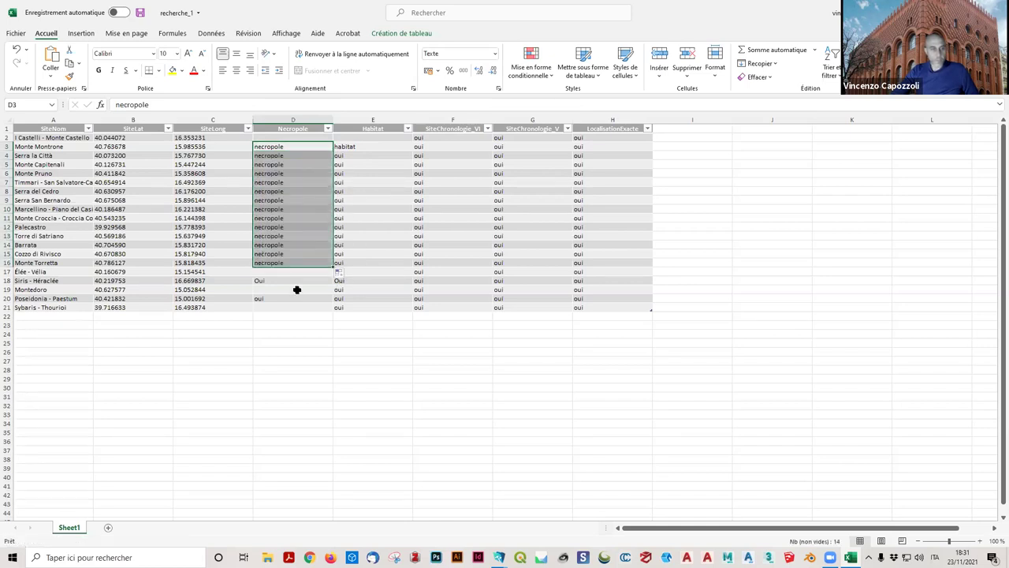
{"action": "left_click", "coordinate": [304, 265]}
{"action": "key", "text": "ctrl+c"}
{"action": "left_click", "coordinate": [292, 281]}
{"action": "key", "text": "ctrl+v"}
{"action": "left_click", "coordinate": [287, 297]}
{"action": "key", "text": "ctrl+v"}
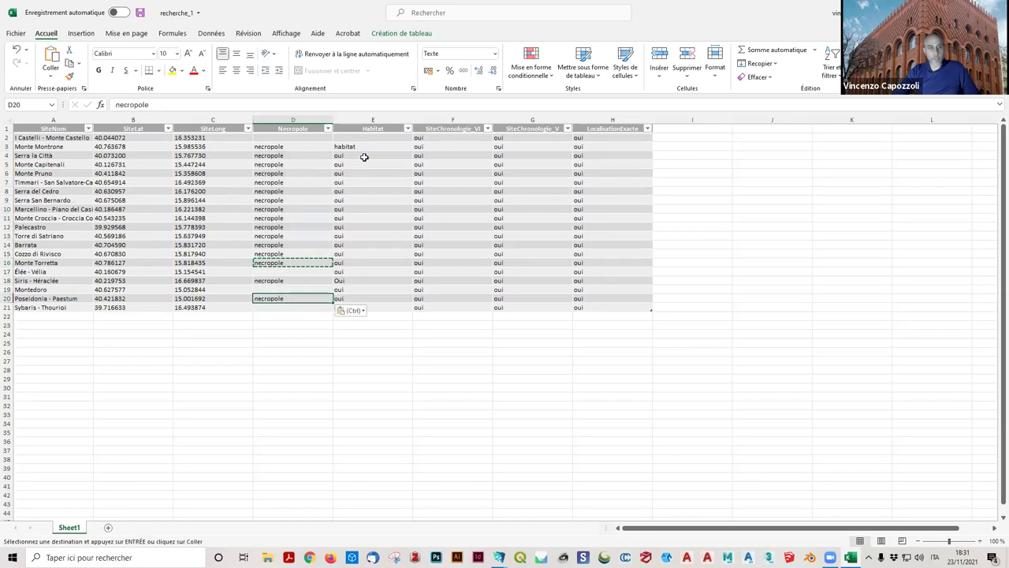
Fill the "habitat" entry of cell E3 down the Habitat column to E21.
{"action": "left_click", "coordinate": [363, 147]}
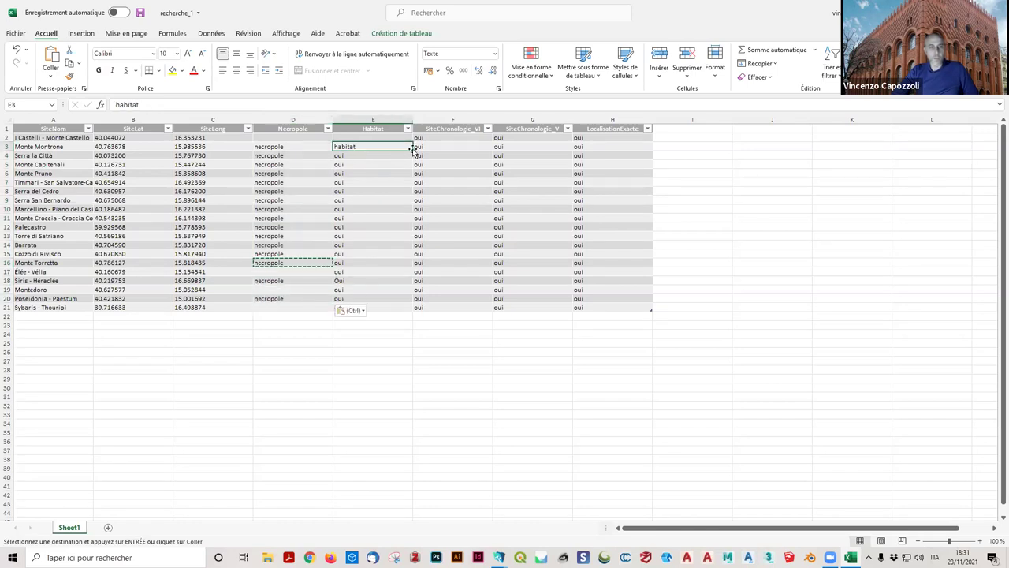
{"action": "left_click_drag", "start_coordinate": [413, 150], "coordinate": [409, 310]}
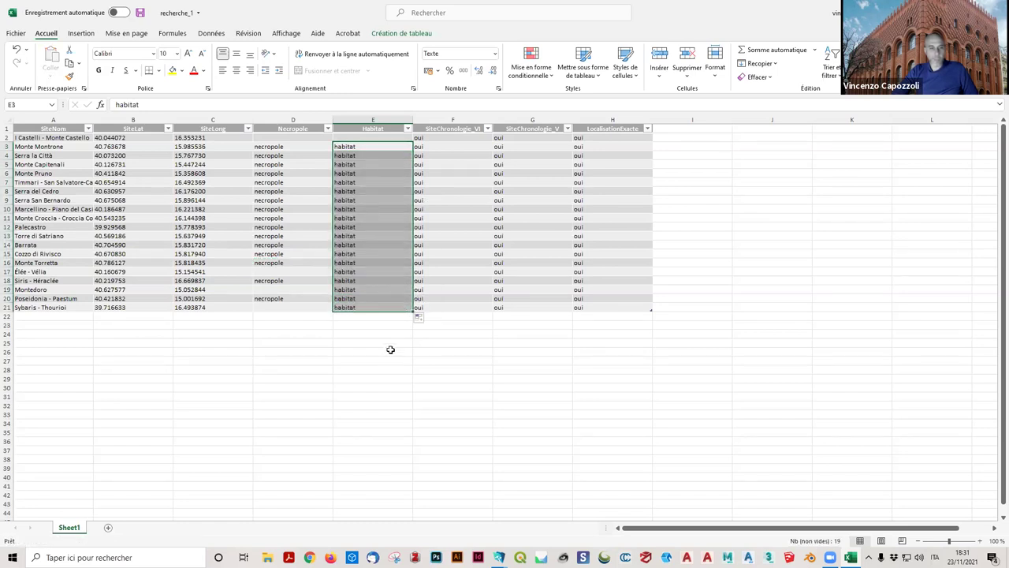
{"action": "left_click", "coordinate": [473, 147]}
Replace the SiteChronologie_VI entry in F2 with "VIeme" and fill it down to F21.
{"action": "left_click", "coordinate": [443, 139]}
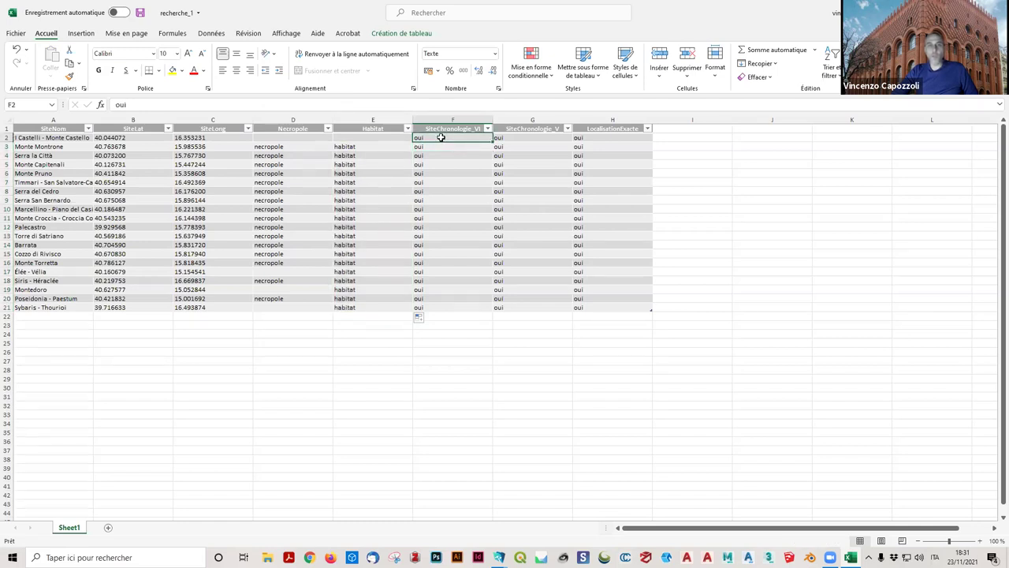
{"action": "type", "text": "6"}
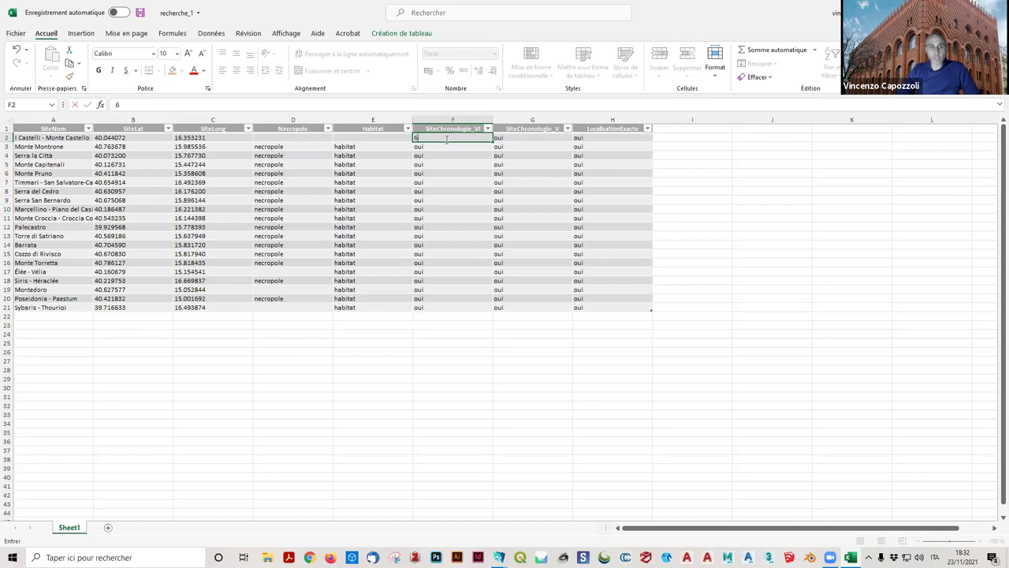
{"action": "key", "text": "BackSpace"}
{"action": "type", "text": "VI"}
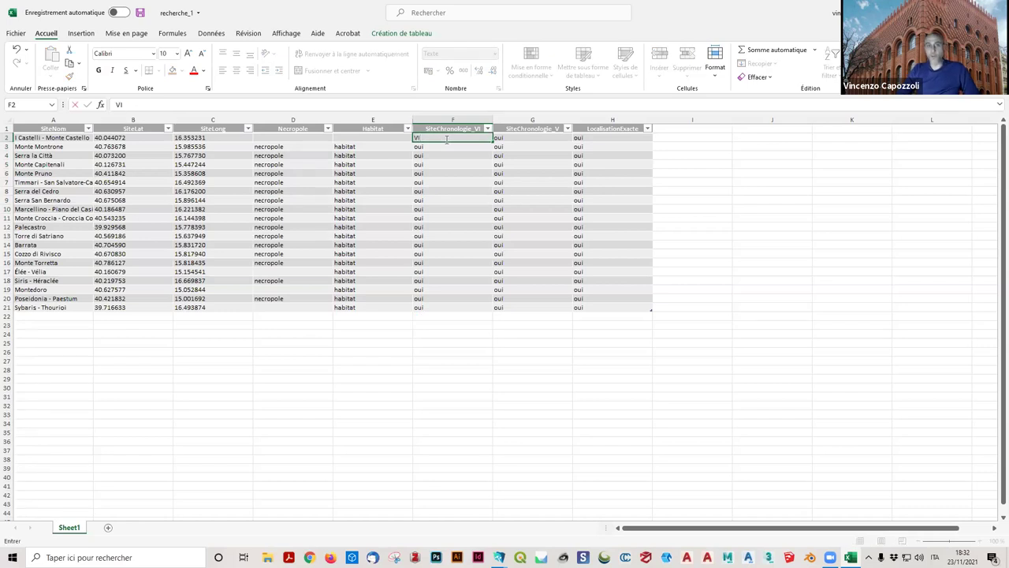
{"action": "type", "text": "en"}
{"action": "type", "text": "e"}
{"action": "key", "text": "Return"}
{"action": "left_click", "coordinate": [467, 138]}
{"action": "left_click_drag", "start_coordinate": [490, 141], "coordinate": [492, 307]}
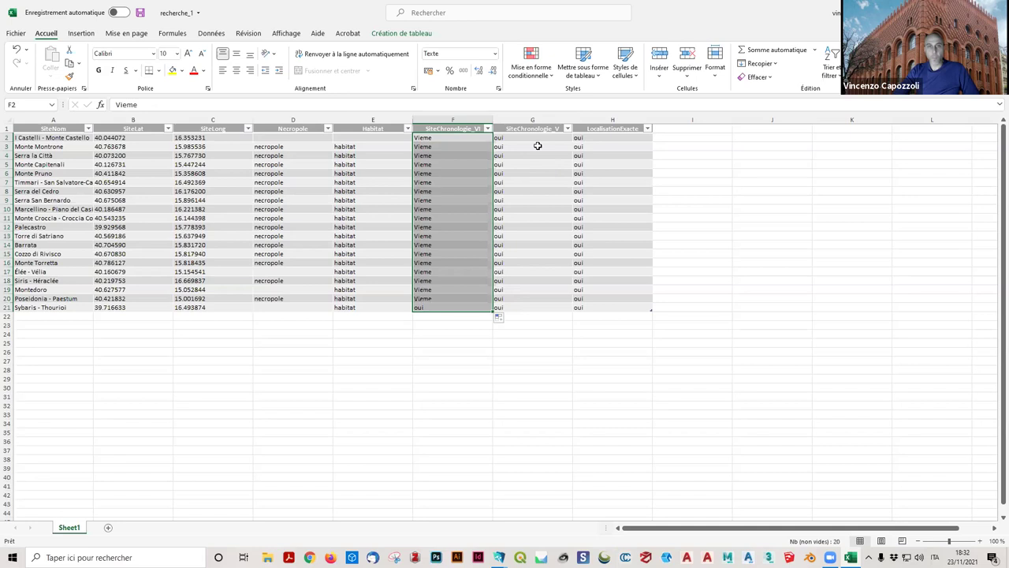
Replace the SiteChronologie_V entry in G2 with "Veme" and fill it down to G21.
{"action": "left_click", "coordinate": [536, 138]}
{"action": "type", "text": "Veme"}
{"action": "key", "text": "Return"}
{"action": "left_click", "coordinate": [562, 138]}
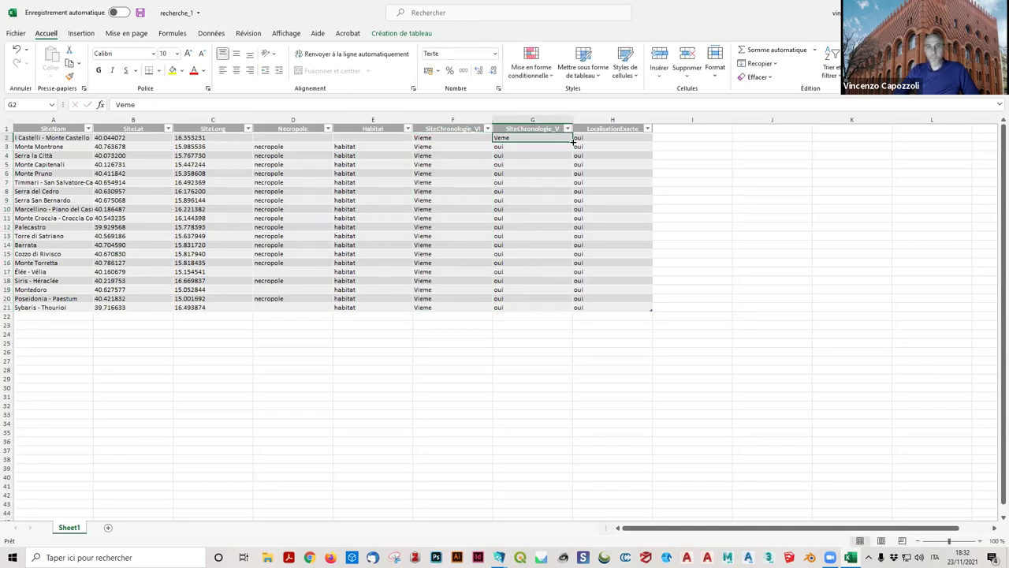
{"action": "left_click_drag", "start_coordinate": [573, 142], "coordinate": [568, 314]}
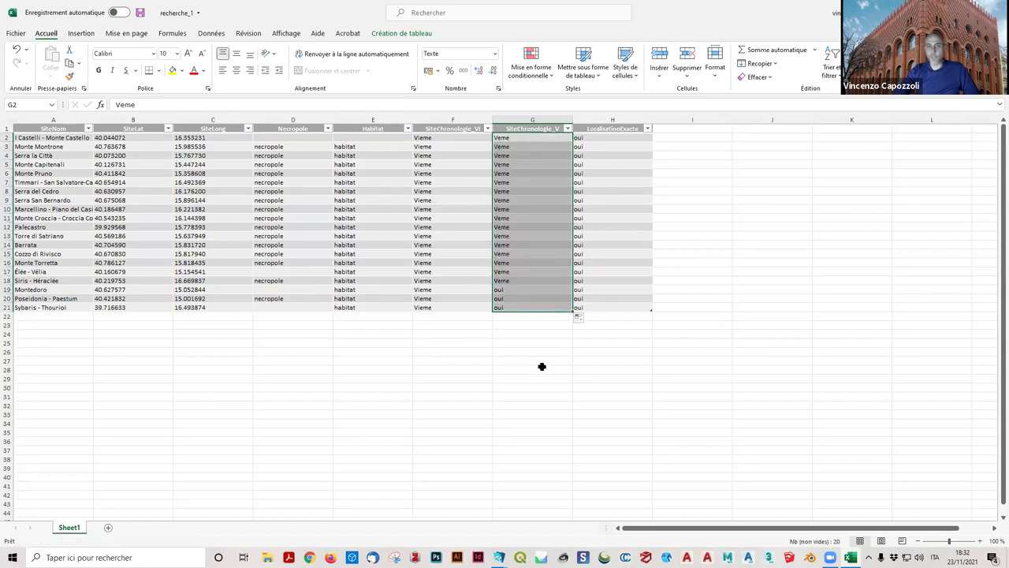
Enter "localisation exacte" in cell H2 and fill it down the LocalisationExacte column to H21.
{"action": "left_click", "coordinate": [609, 210]}
{"action": "left_click", "coordinate": [612, 137]}
{"action": "type", "text": "local"}
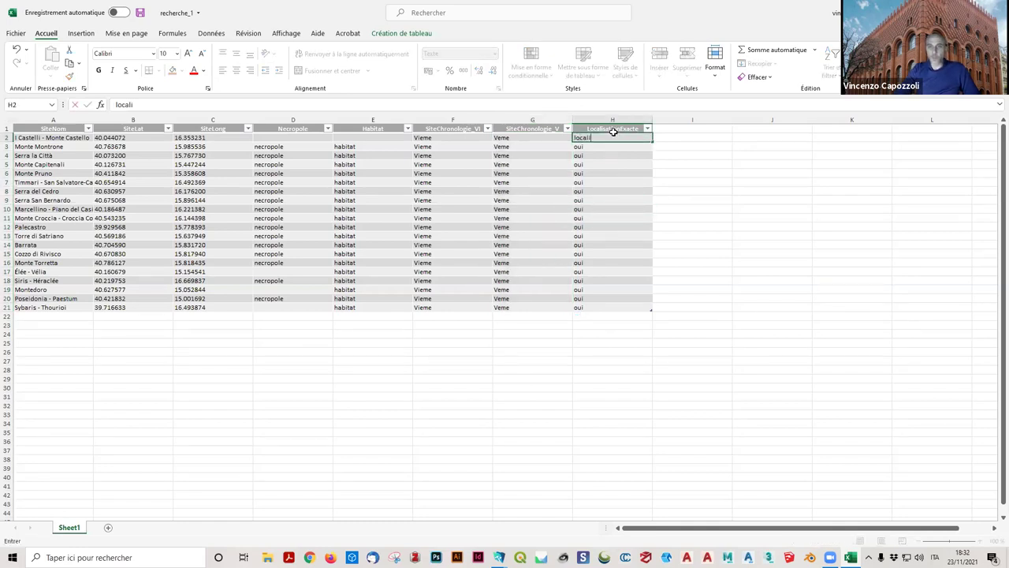
{"action": "type", "text": "isatio"}
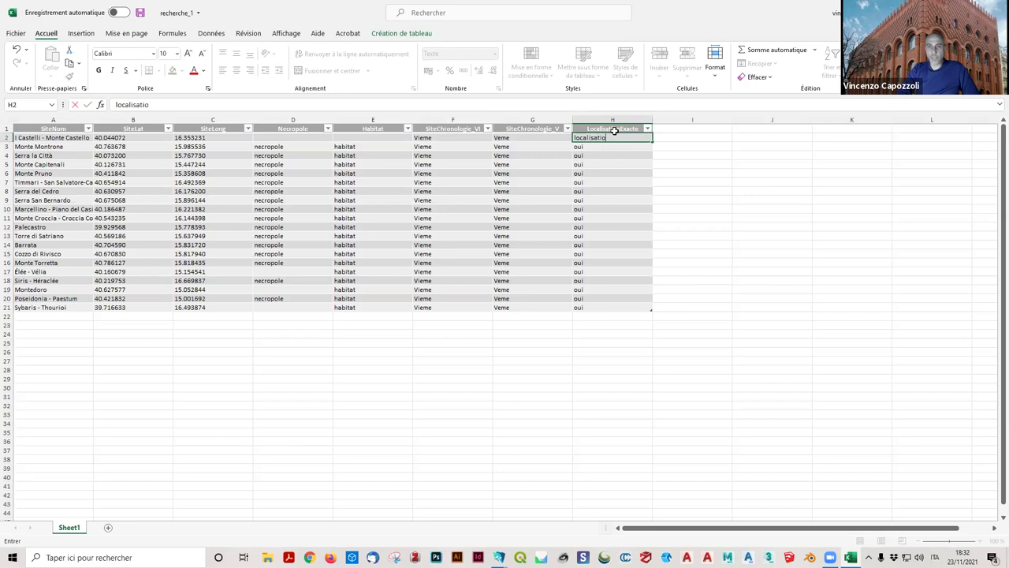
{"action": "type", "text": "n exacte"}
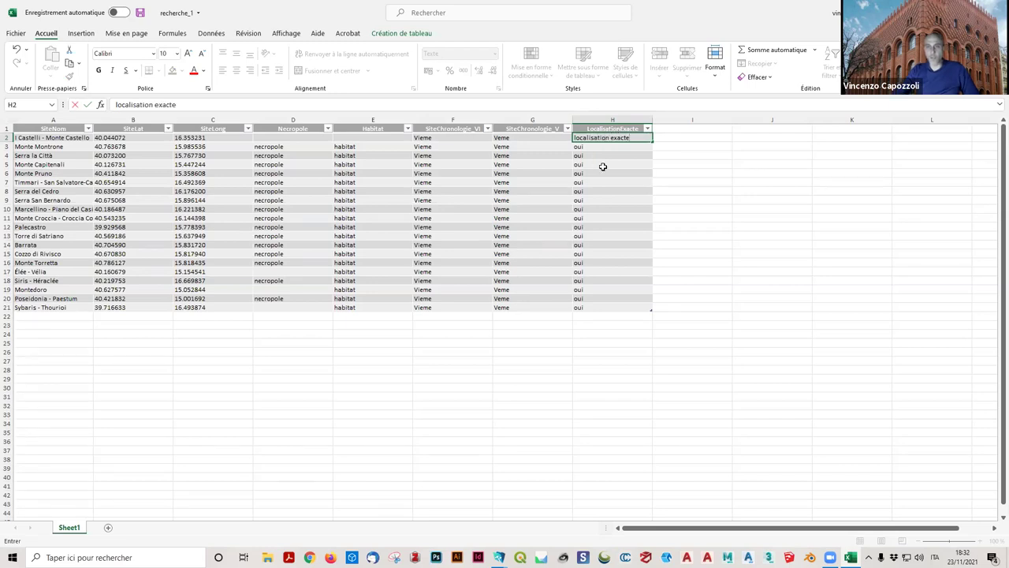
{"action": "left_click", "coordinate": [602, 165]}
{"action": "left_click", "coordinate": [609, 139]}
{"action": "left_click_drag", "start_coordinate": [655, 142], "coordinate": [653, 303]}
{"action": "left_click", "coordinate": [441, 335]}
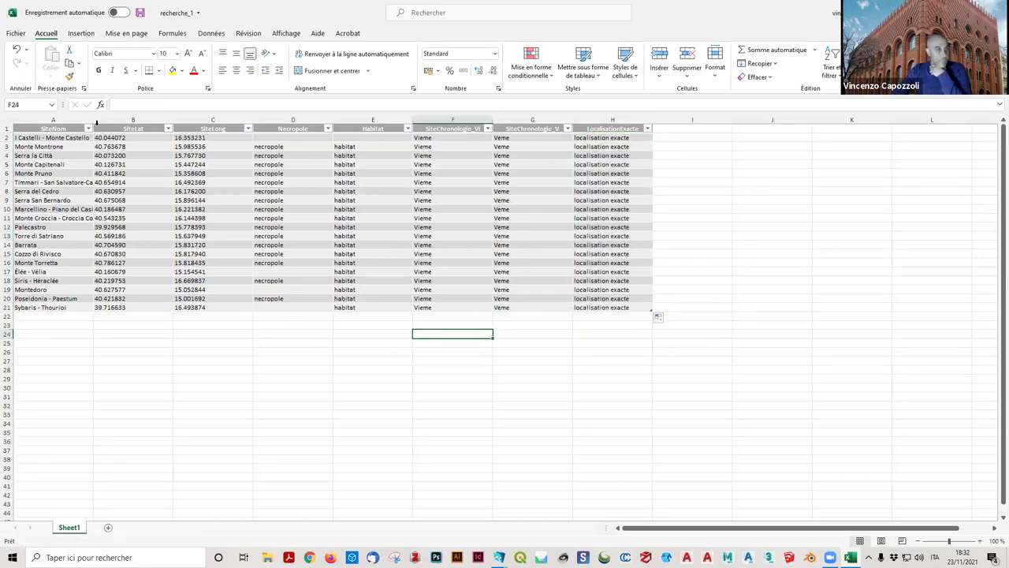
{"action": "left_click_drag", "start_coordinate": [94, 119], "coordinate": [147, 115]}
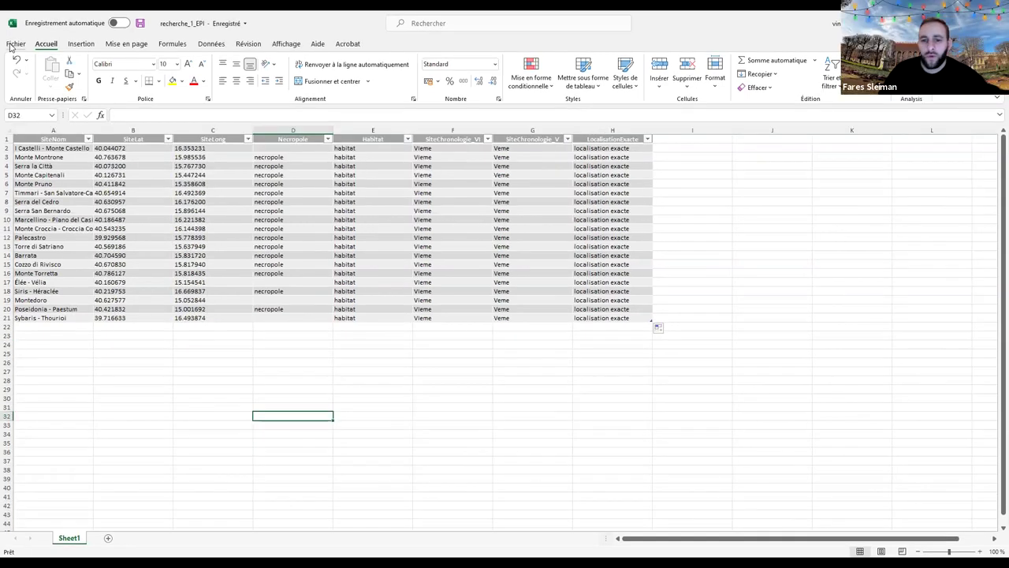
Save a copy of recherche_1_EPI to the Bureau folder in CSV UTF-8 (délimité par des virgules) format.
{"action": "left_click", "coordinate": [15, 44]}
{"action": "key", "text": "Escape"}
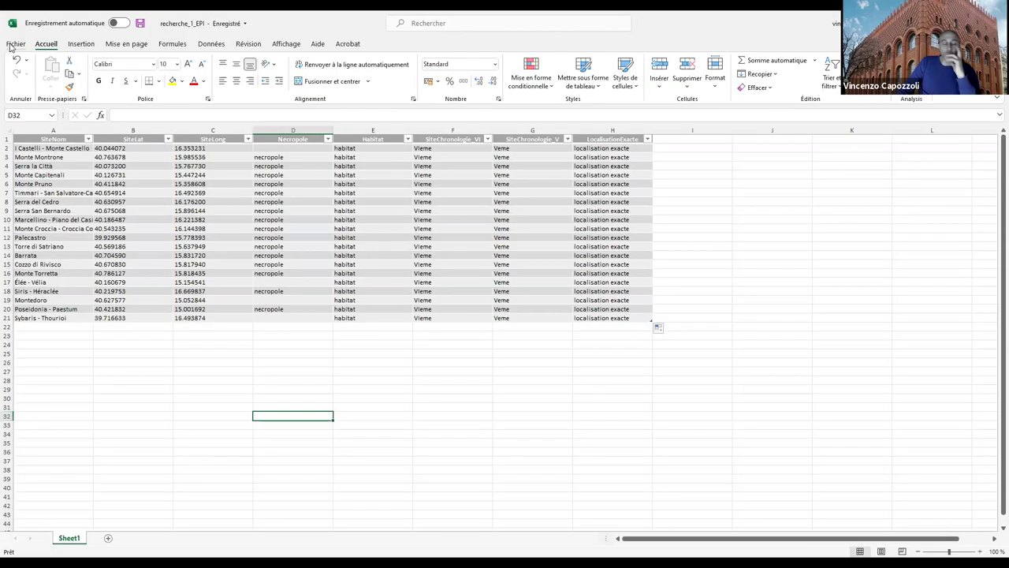
{"action": "left_click", "coordinate": [11, 45]}
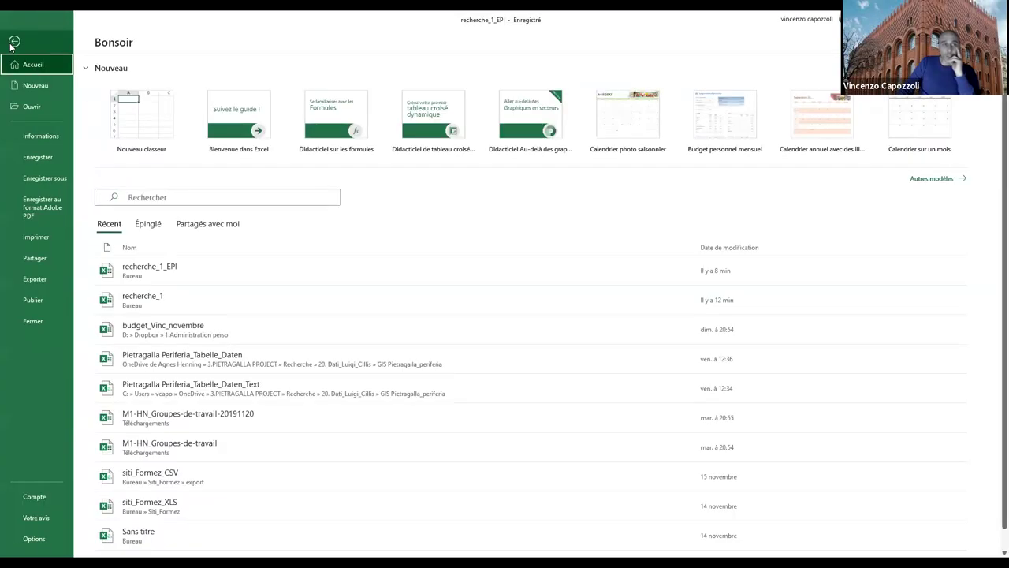
{"action": "left_click", "coordinate": [37, 179]}
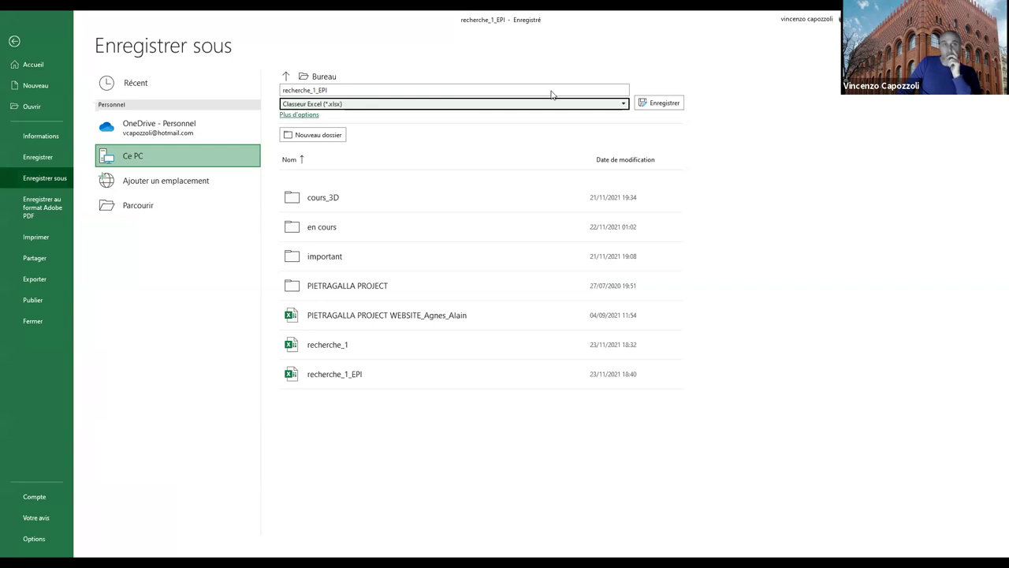
{"action": "left_click", "coordinate": [526, 105]}
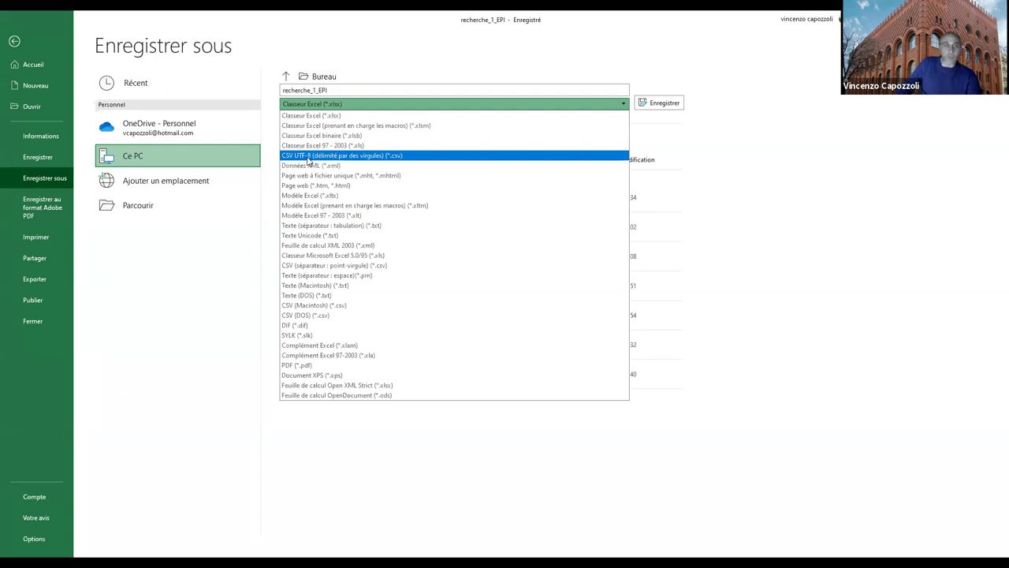
{"action": "left_click", "coordinate": [308, 157]}
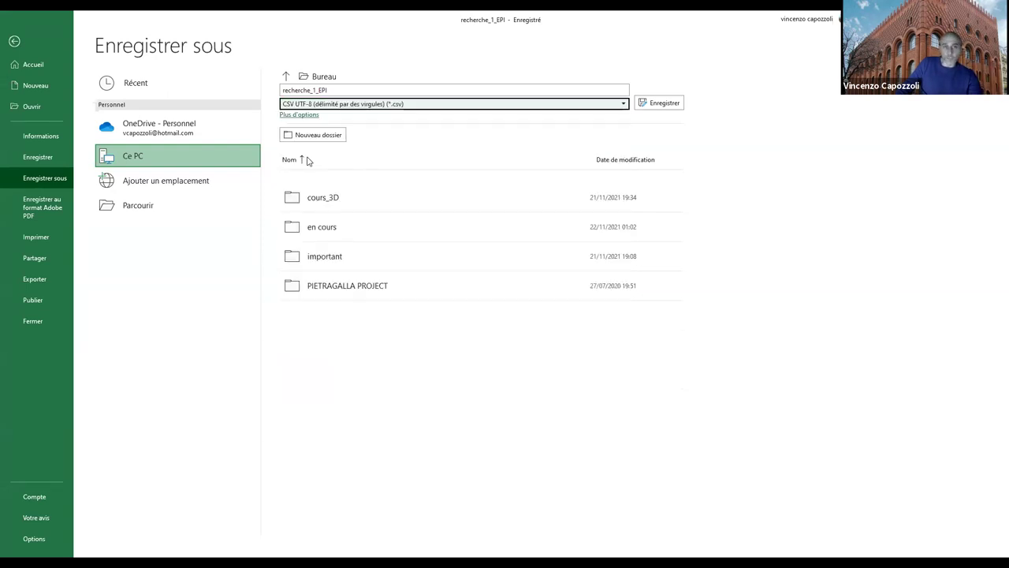
{"action": "left_click", "coordinate": [659, 104]}
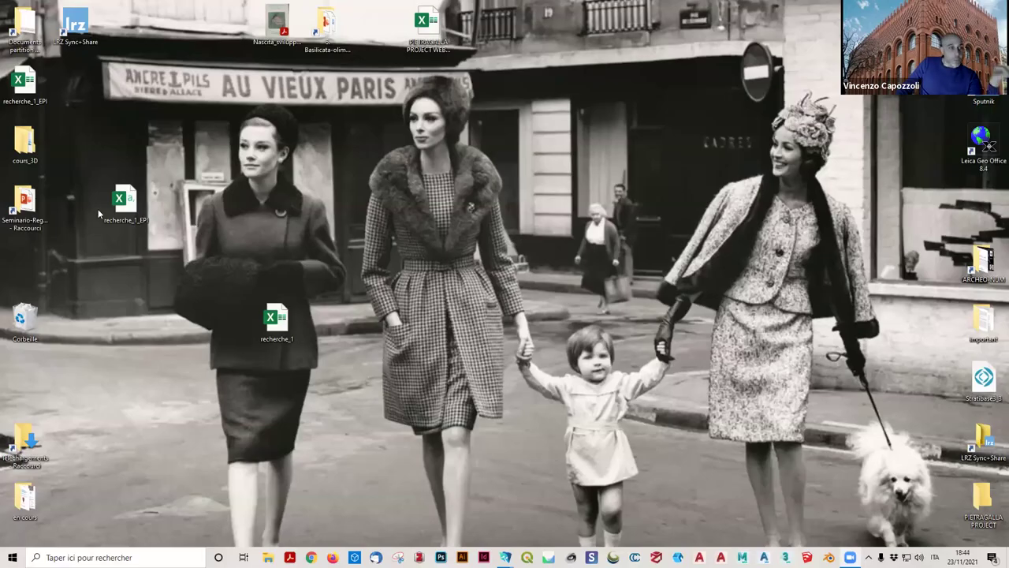
Set recherche_1 aside on the desktop and place the Excel and CSV versions of recherche_1_EPI near each other.
{"action": "left_click_drag", "start_coordinate": [98, 209], "coordinate": [201, 294]}
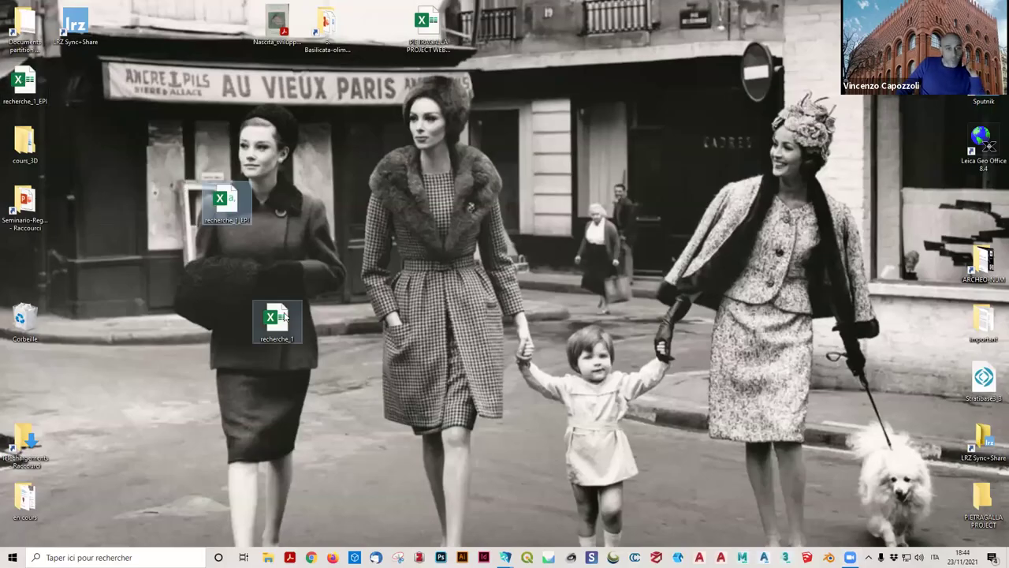
{"action": "left_click_drag", "start_coordinate": [275, 315], "coordinate": [17, 260]}
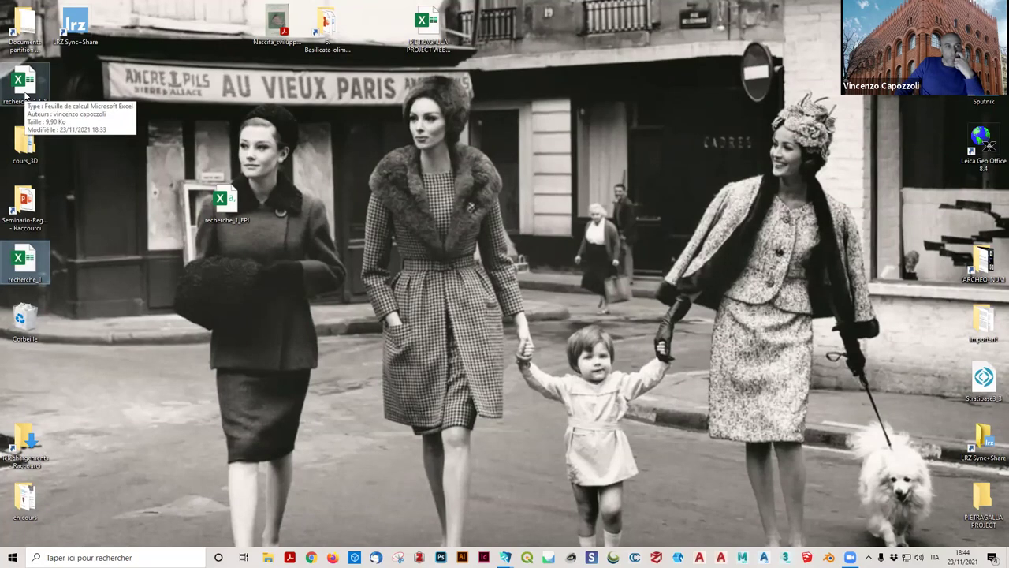
{"action": "left_click_drag", "start_coordinate": [25, 95], "coordinate": [290, 168]}
{"action": "left_click_drag", "start_coordinate": [26, 93], "coordinate": [221, 135]}
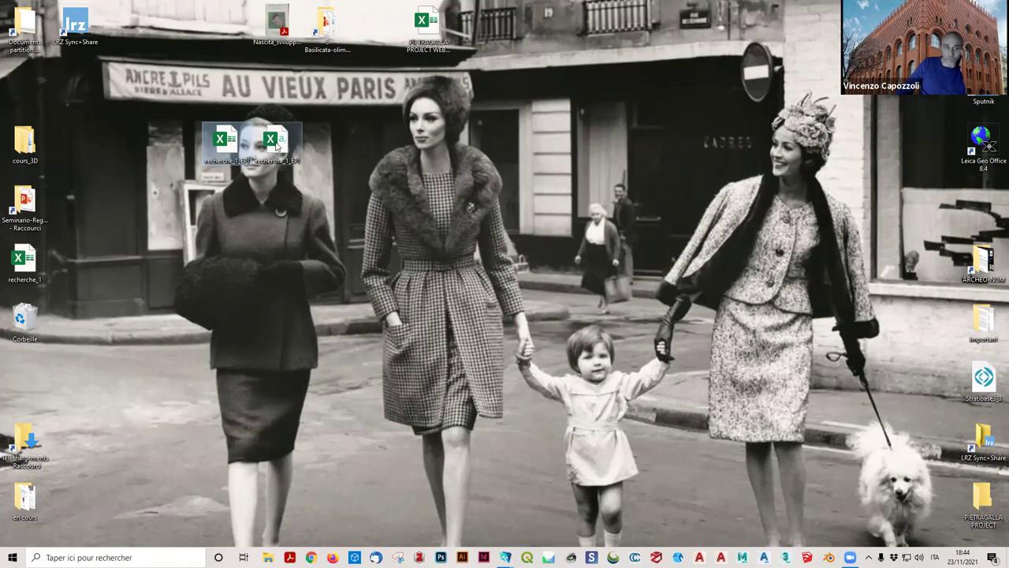
{"action": "left_click_drag", "start_coordinate": [276, 142], "coordinate": [329, 142]}
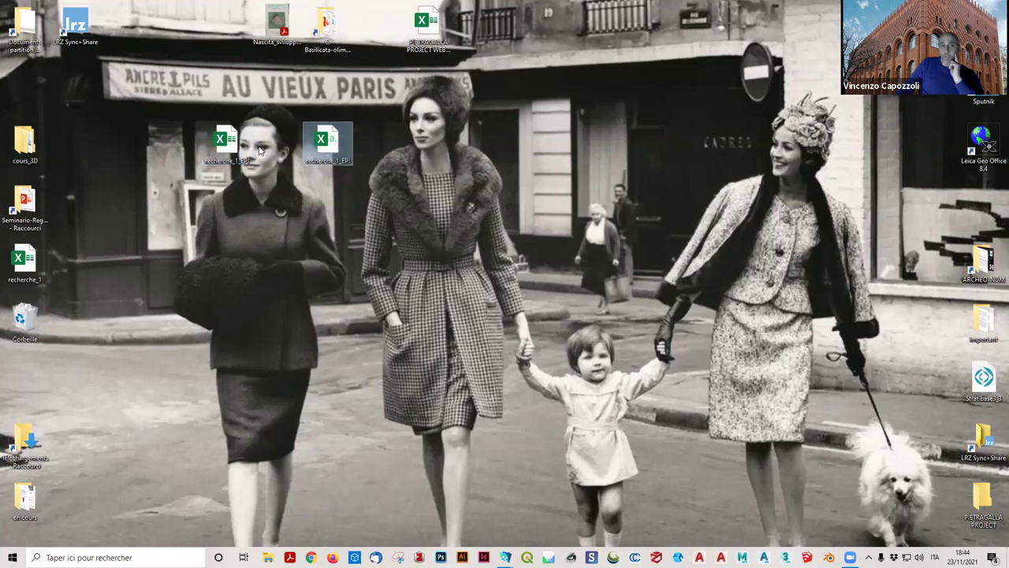
{"action": "left_click_drag", "start_coordinate": [226, 142], "coordinate": [175, 81]}
{"action": "double_click", "coordinate": [327, 142]}
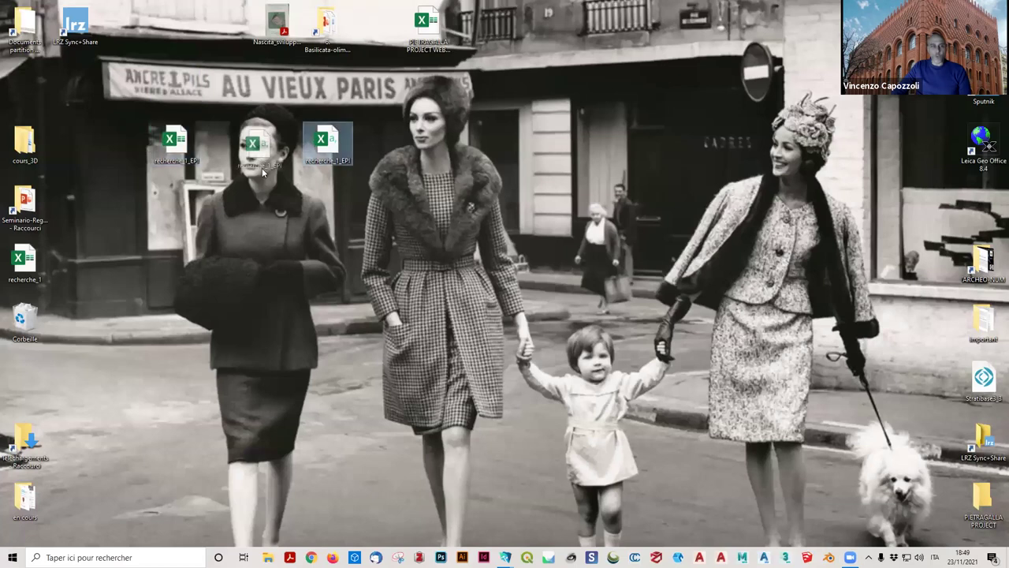
{"action": "left_click_drag", "start_coordinate": [262, 168], "coordinate": [265, 169]}
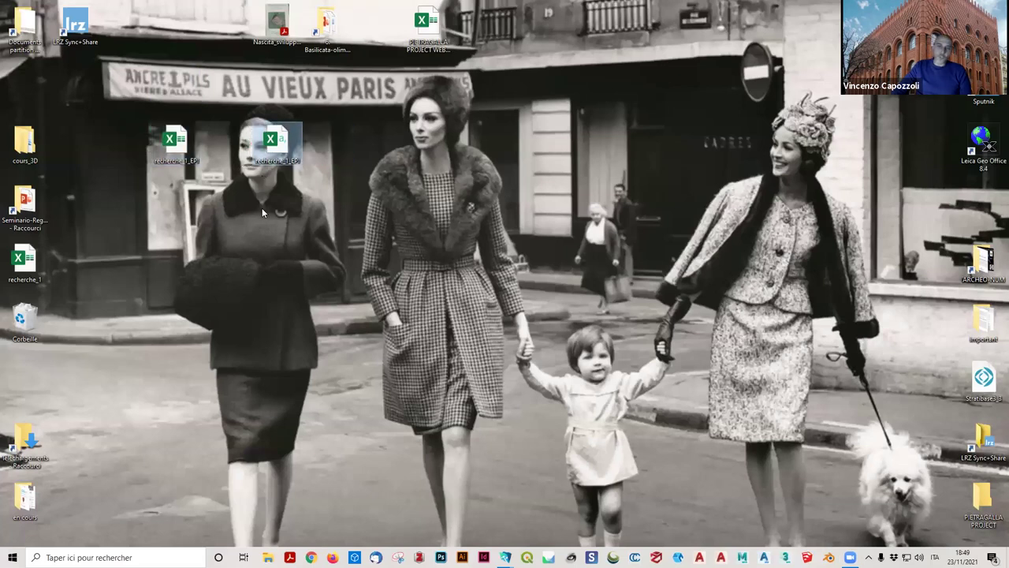
Open the recherche_1_EPI CSV file with LibreOffice and enlarge the text import dialog to show more of the preview.
{"action": "right_click", "coordinate": [274, 148]}
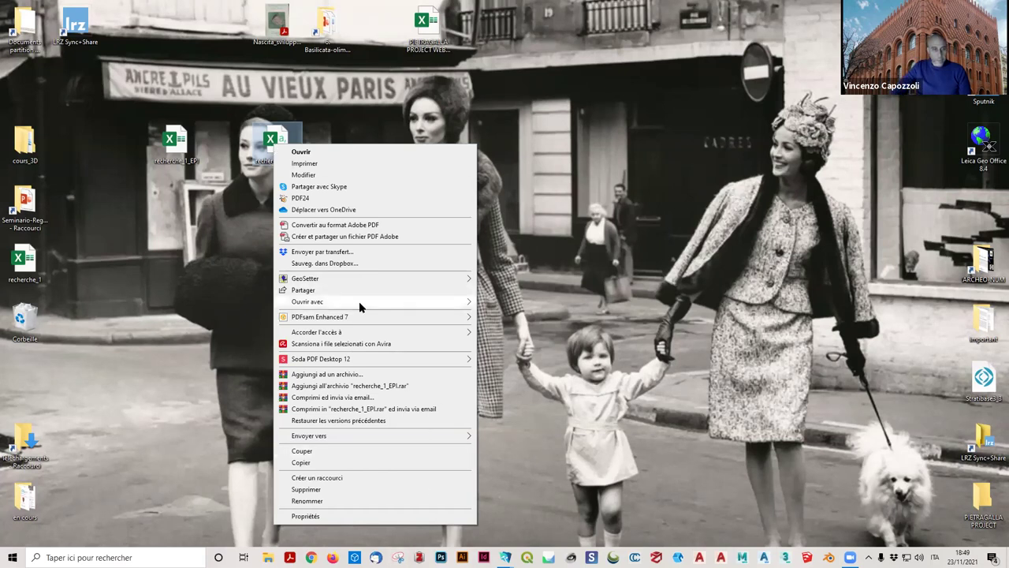
{"action": "mouse_move", "coordinate": [360, 301]}
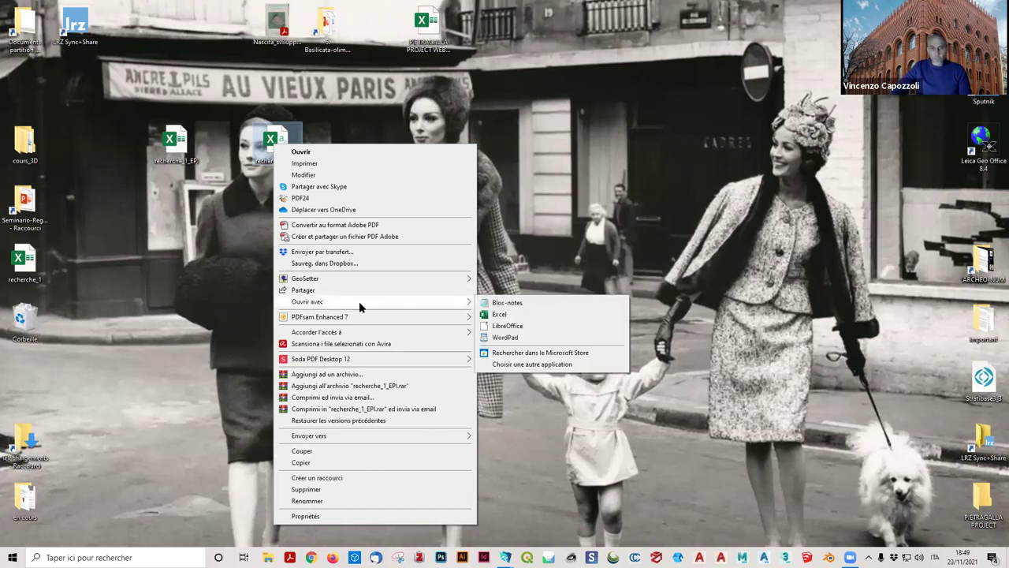
{"action": "left_click", "coordinate": [490, 315]}
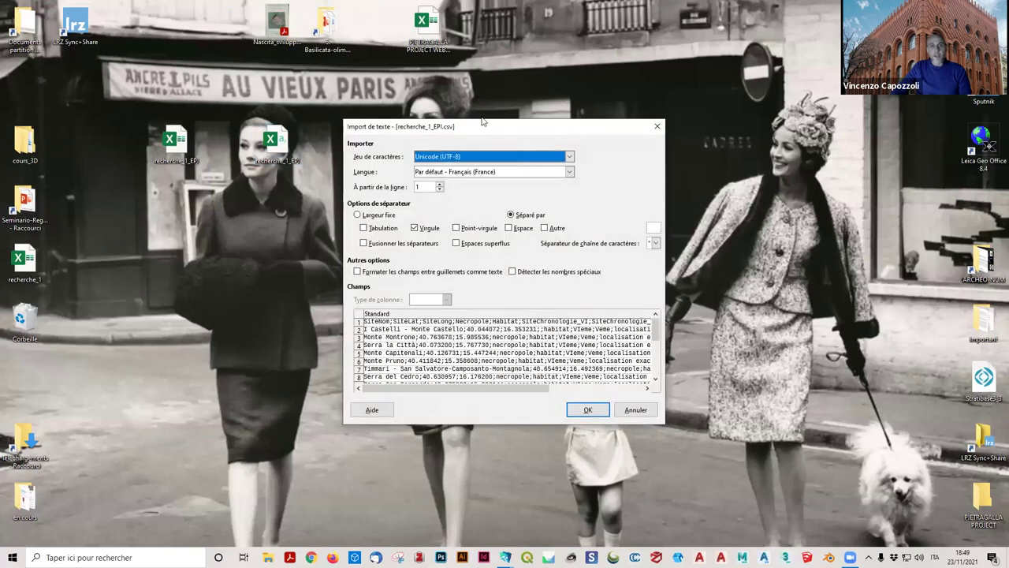
{"action": "left_click_drag", "start_coordinate": [476, 131], "coordinate": [300, 125]}
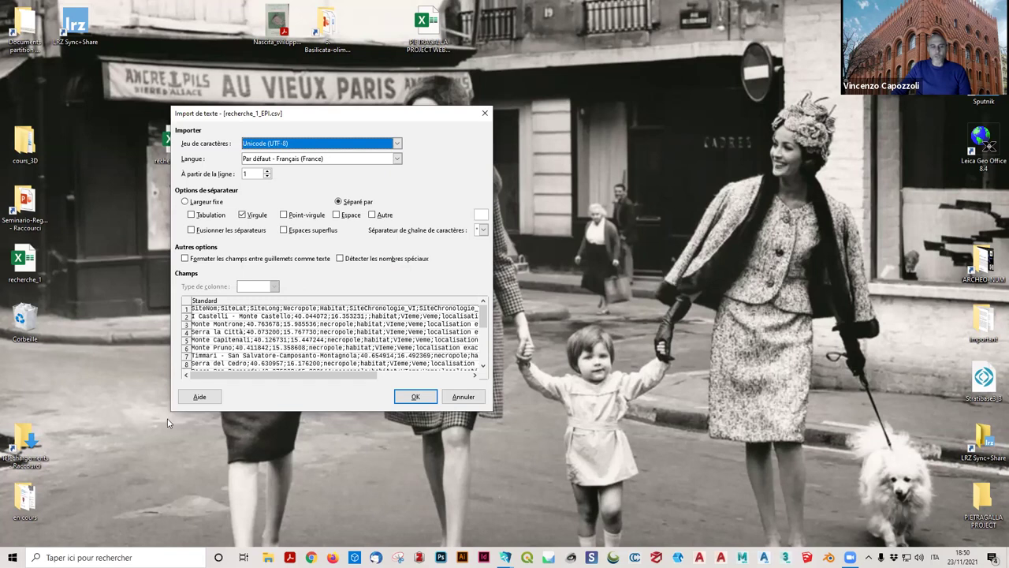
{"action": "left_click_drag", "start_coordinate": [173, 411], "coordinate": [57, 473]}
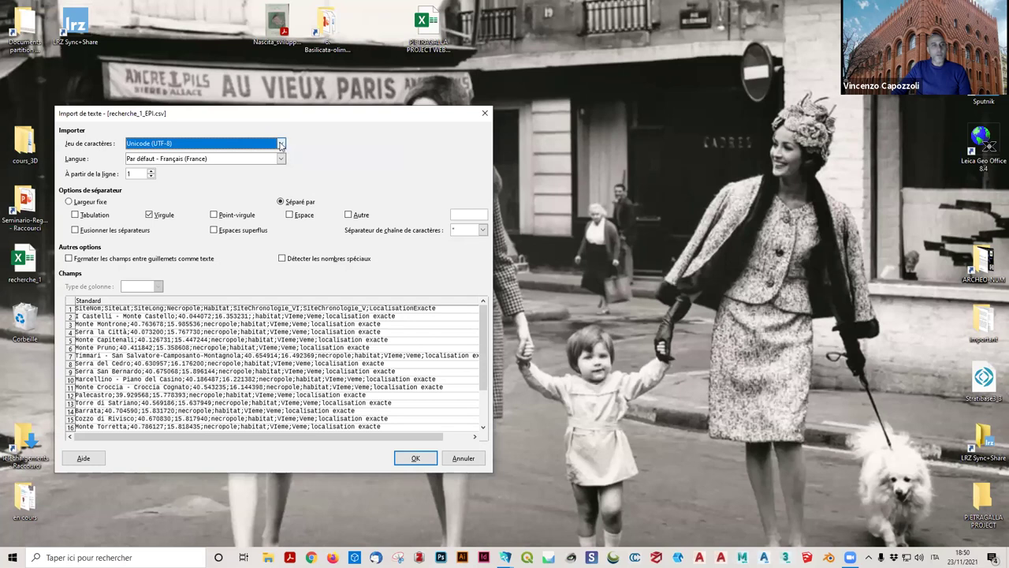
Examine the available character sets and the field preview, keeping Unicode (UTF-8).
{"action": "left_click", "coordinate": [283, 144]}
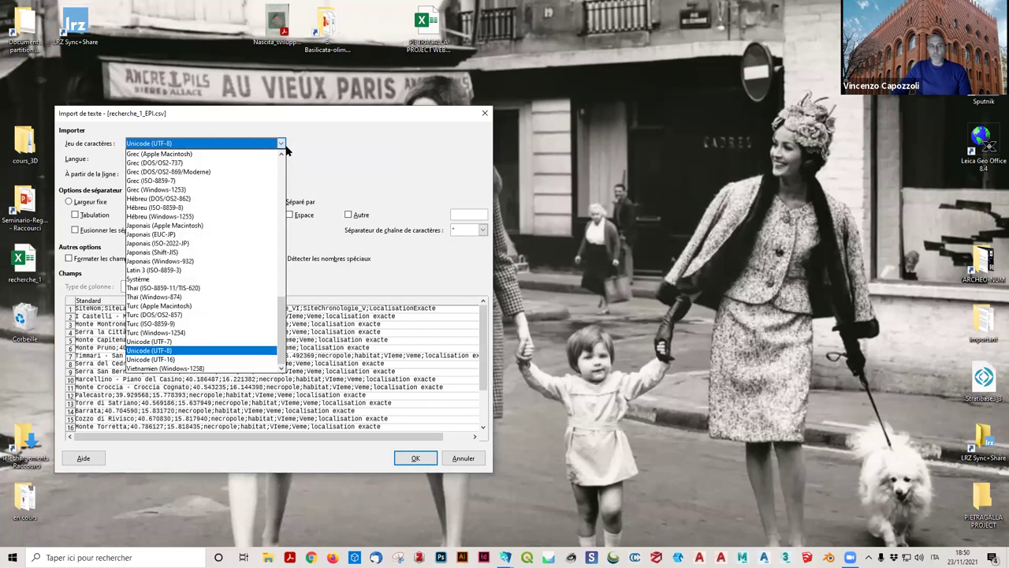
{"action": "left_click", "coordinate": [285, 147]}
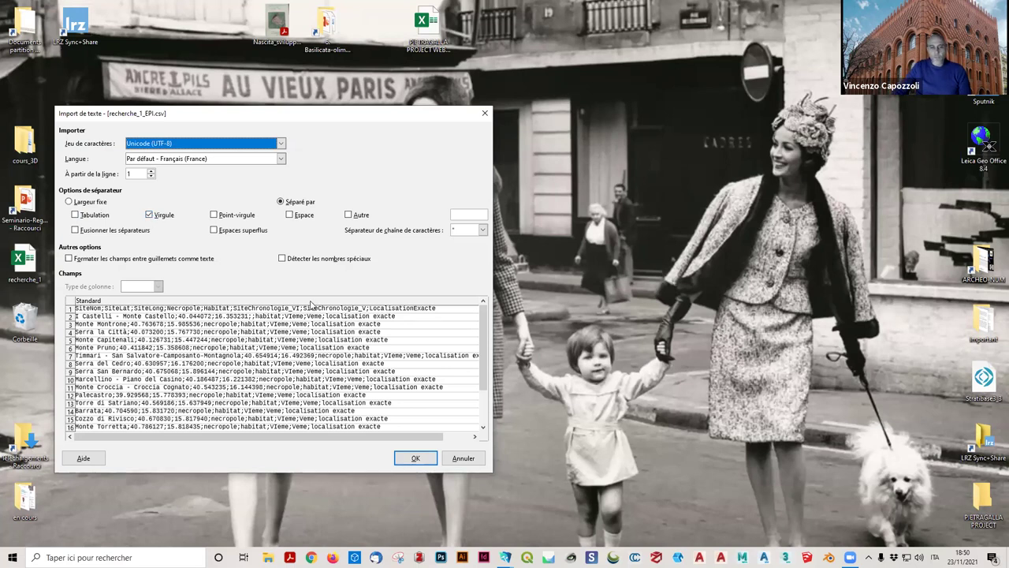
{"action": "left_click_drag", "start_coordinate": [395, 436], "coordinate": [314, 439]}
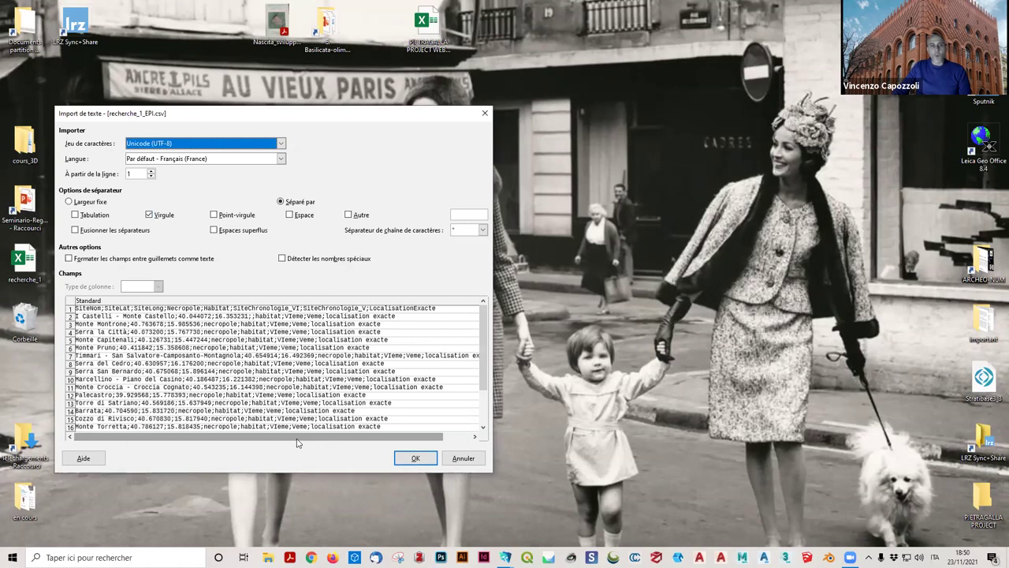
Compare the field preview with Virgule and with Point-virgule as separator, and look across the columns split by Point-virgule.
{"action": "left_click", "coordinate": [150, 216]}
{"action": "left_click", "coordinate": [229, 218]}
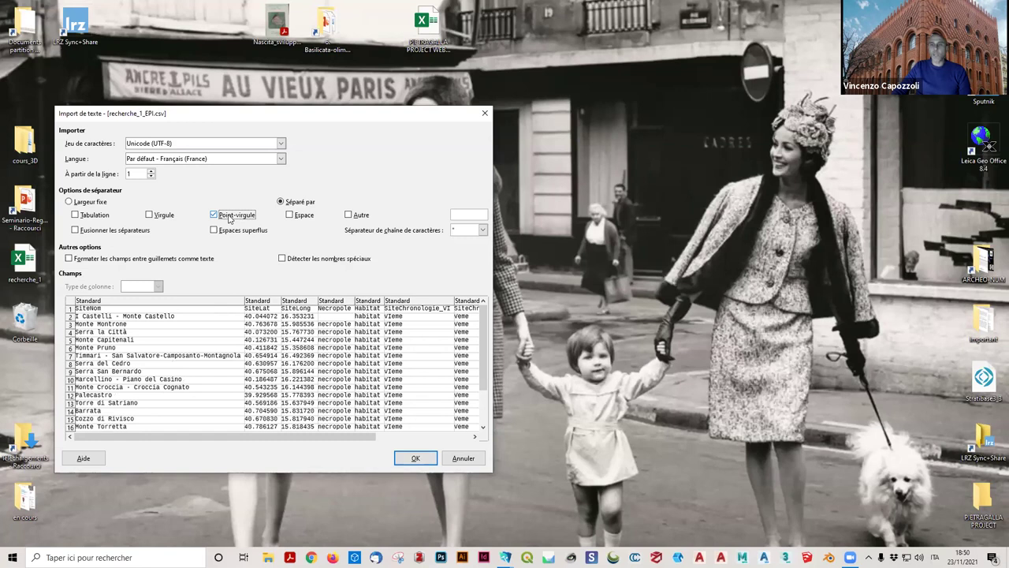
{"action": "left_click", "coordinate": [230, 218]}
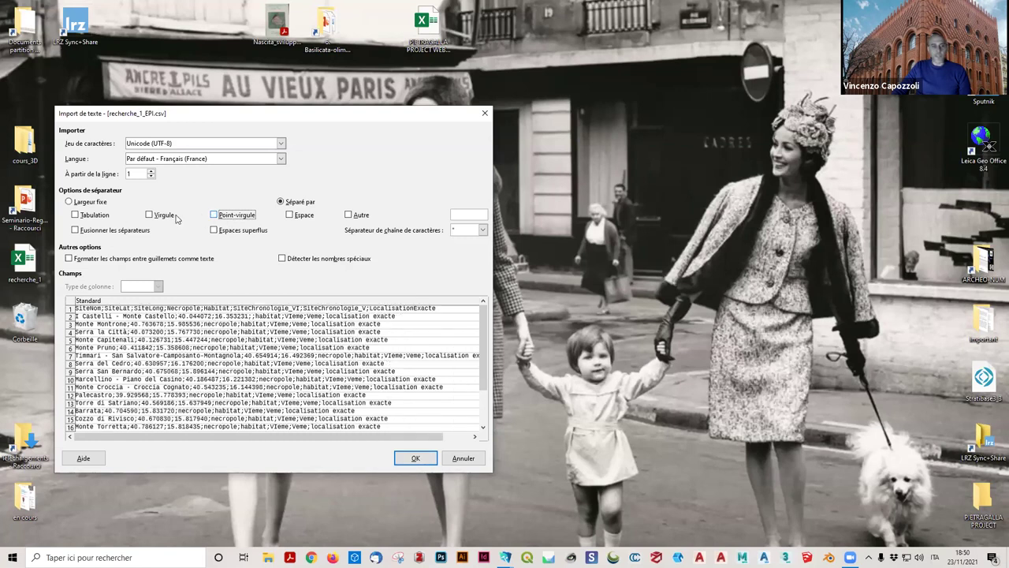
{"action": "left_click", "coordinate": [158, 217]}
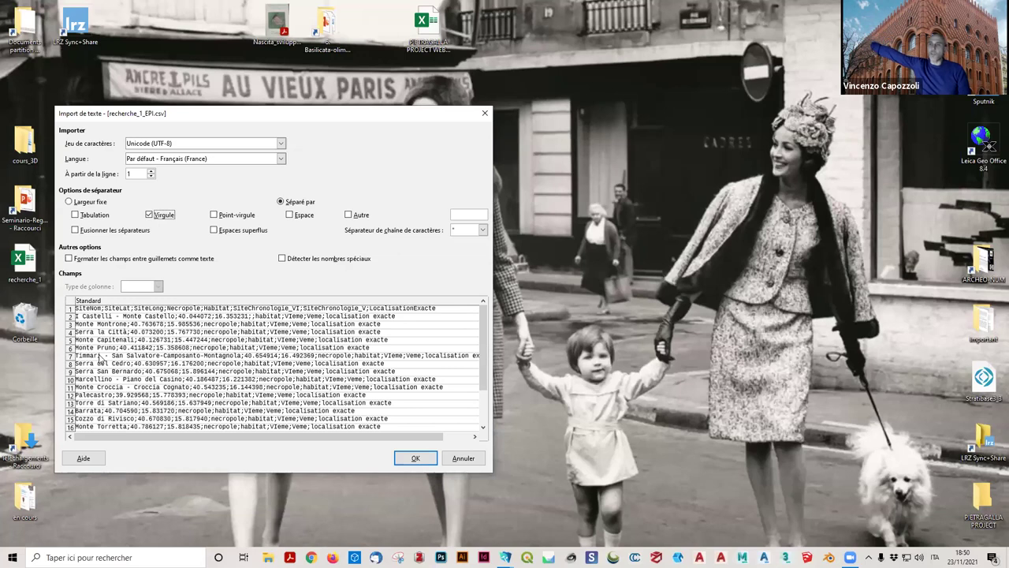
{"action": "left_click", "coordinate": [150, 216]}
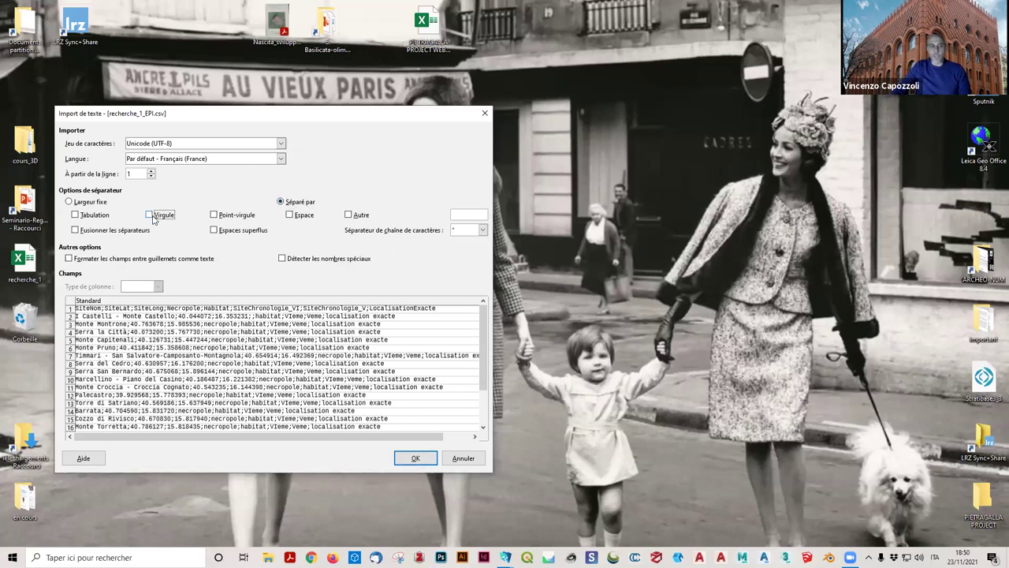
{"action": "left_click", "coordinate": [214, 214]}
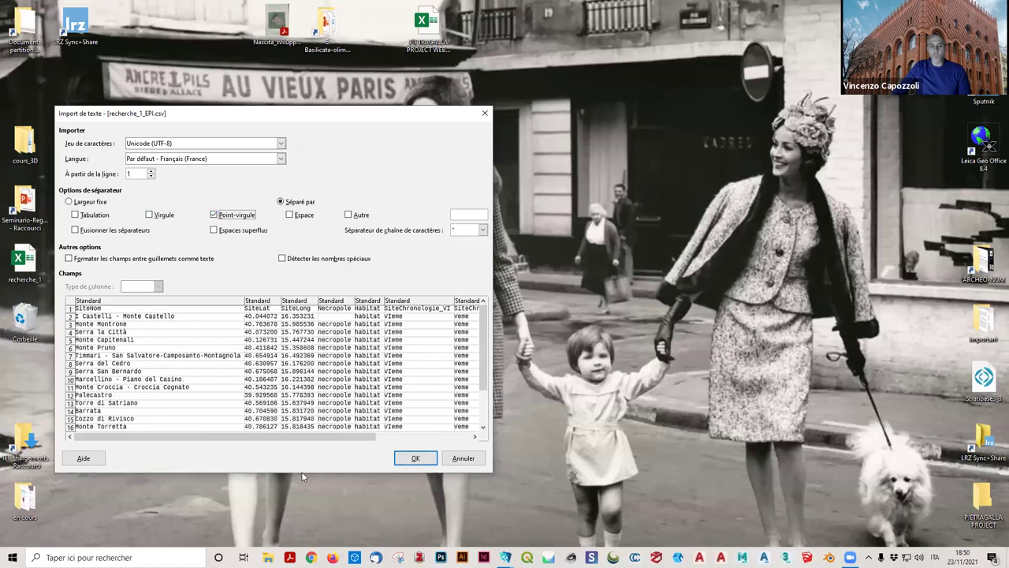
{"action": "left_click_drag", "start_coordinate": [457, 436], "coordinate": [182, 427]}
{"action": "left_click_drag", "start_coordinate": [250, 429], "coordinate": [379, 432]}
Import the CSV with Virgule as the only separator to inspect the resulting sheet, and close it.
{"action": "left_click", "coordinate": [214, 215]}
{"action": "left_click", "coordinate": [149, 214]}
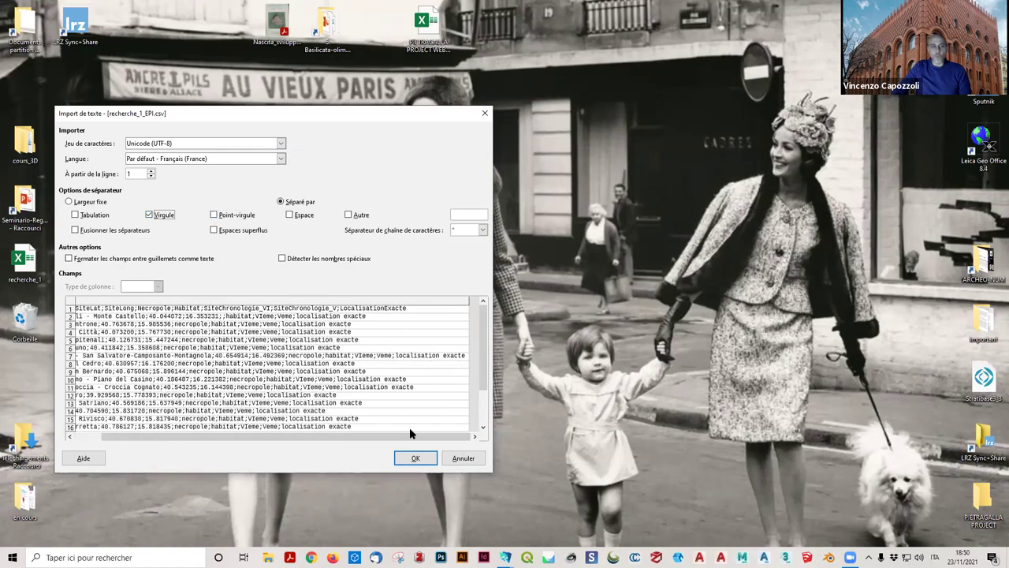
{"action": "left_click", "coordinate": [415, 457]}
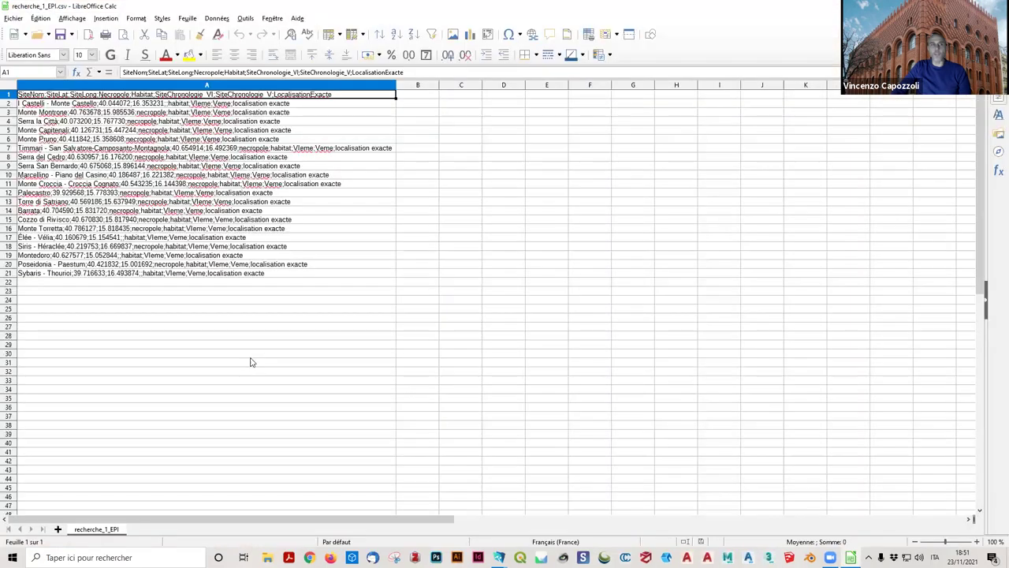
{"action": "left_click", "coordinate": [306, 302]}
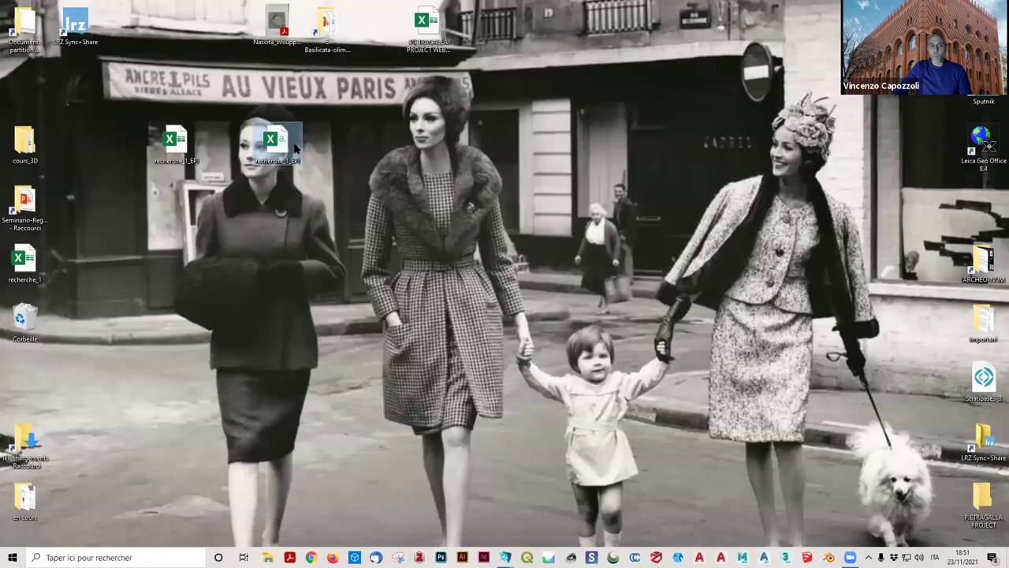
Reopen the recherche_1_EPI CSV file with LibreOffice and set the text import dialog aside on the screen.
{"action": "right_click", "coordinate": [290, 146]}
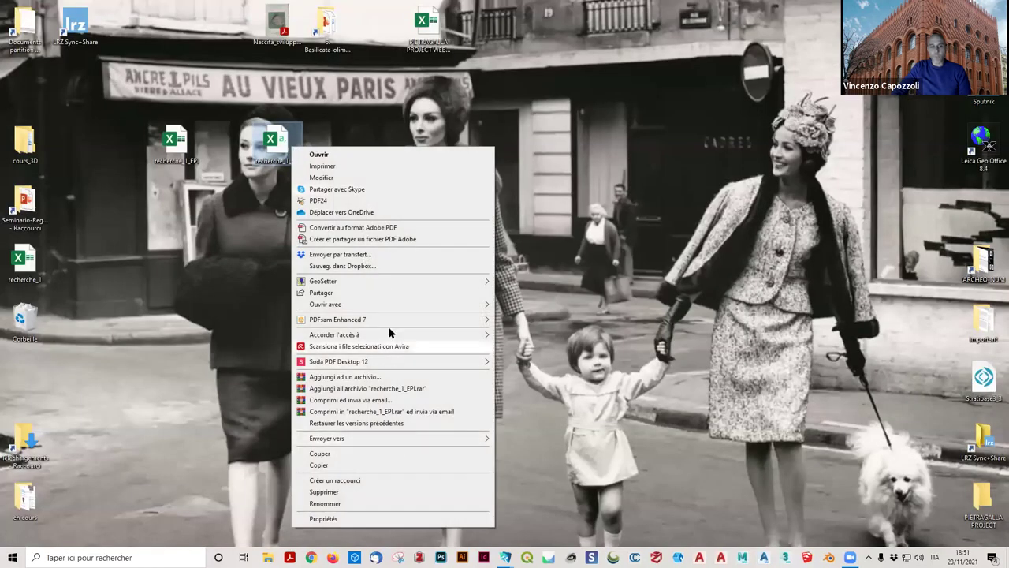
{"action": "mouse_move", "coordinate": [489, 304]}
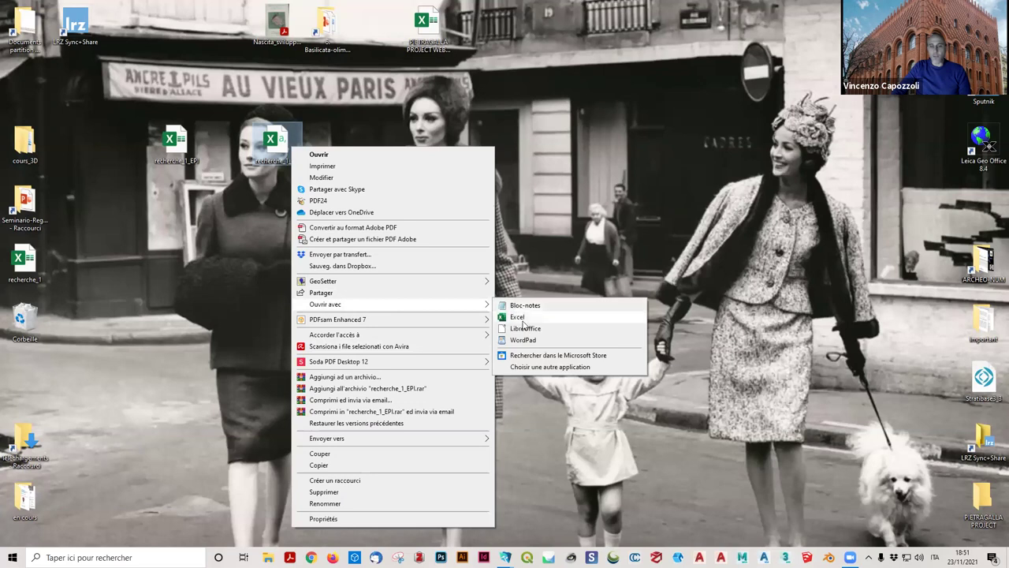
{"action": "left_click", "coordinate": [527, 330]}
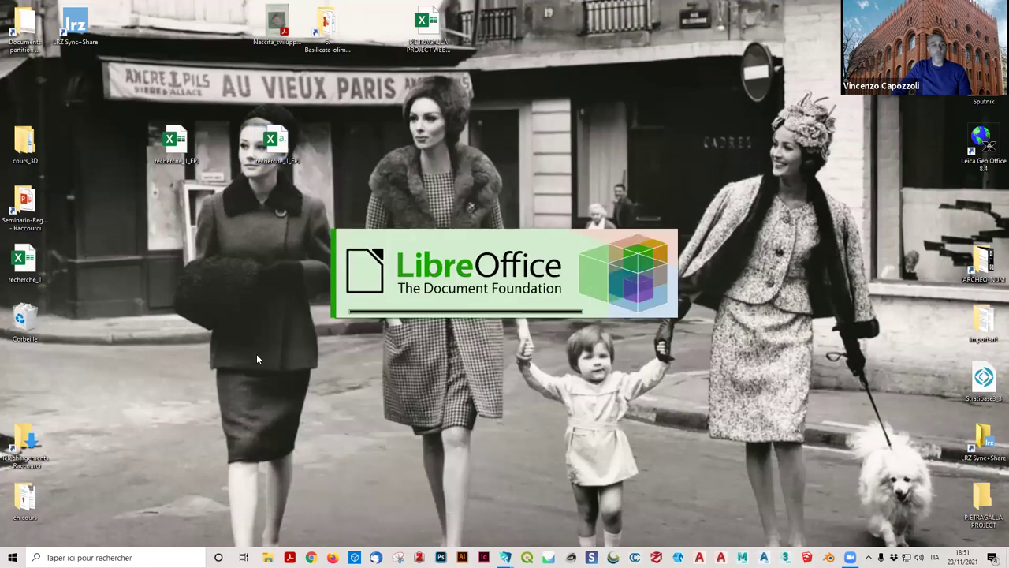
{"action": "left_click_drag", "start_coordinate": [468, 129], "coordinate": [241, 134]}
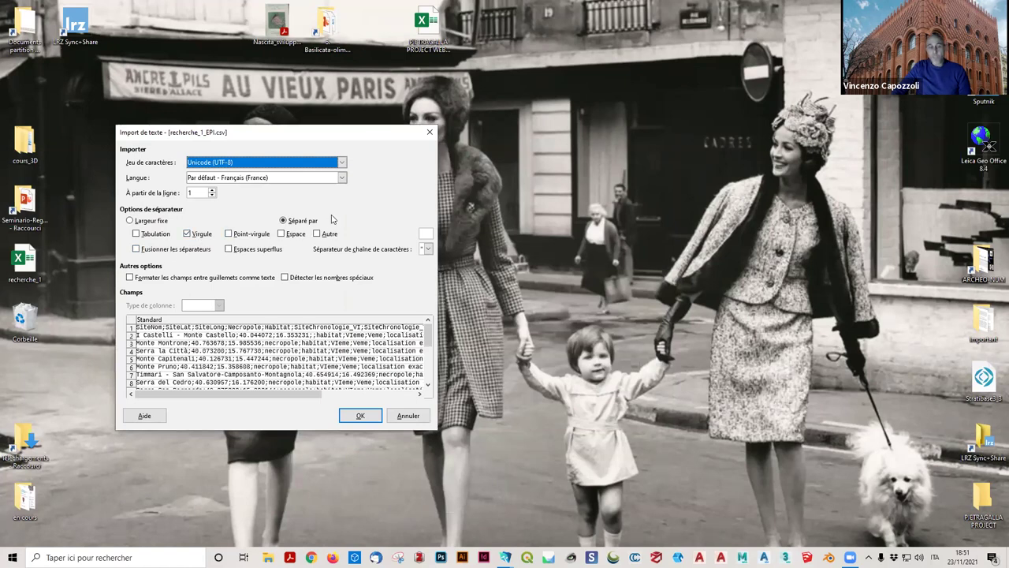
Preview the fields with Point-virgule as the only separator in a widened dialog, and cancel the import.
{"action": "left_click", "coordinate": [193, 236]}
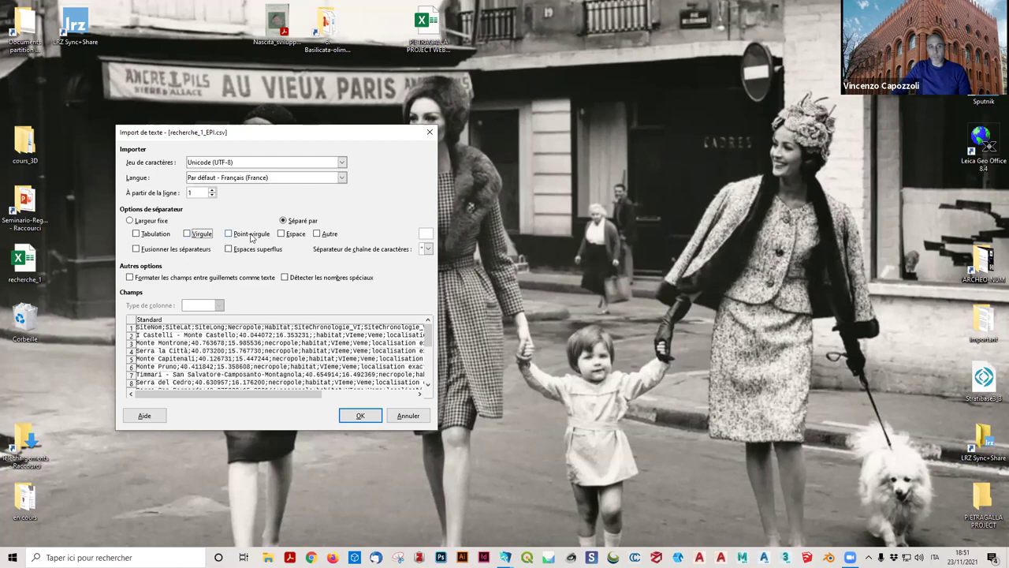
{"action": "left_click", "coordinate": [249, 235]}
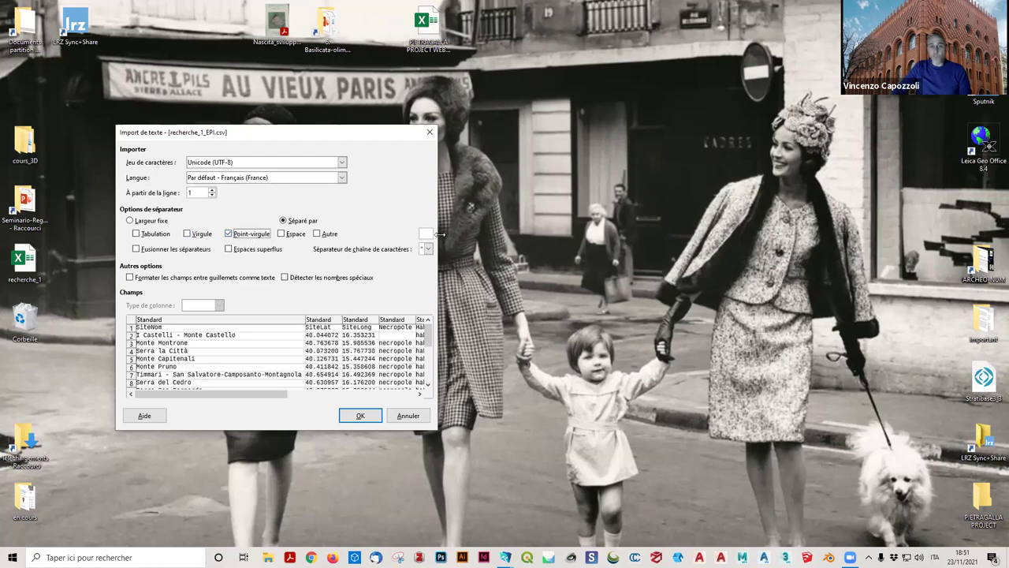
{"action": "left_click_drag", "start_coordinate": [440, 234], "coordinate": [556, 234]}
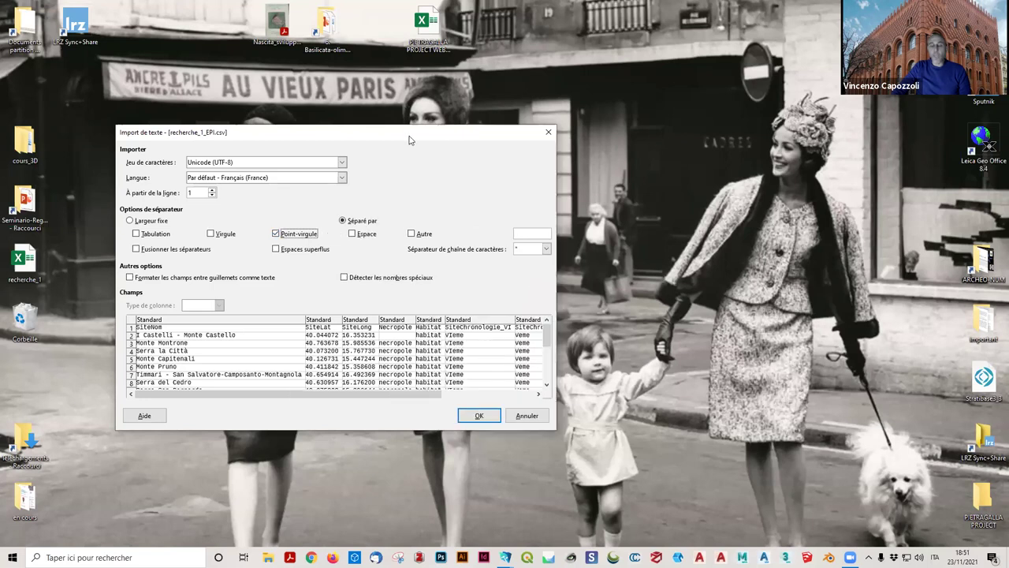
{"action": "left_click_drag", "start_coordinate": [409, 139], "coordinate": [334, 110]}
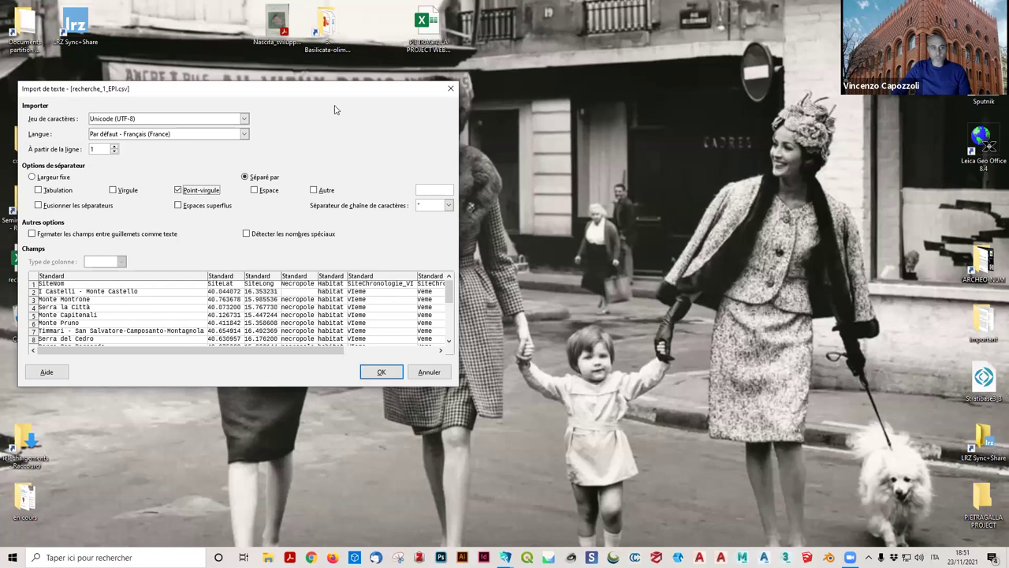
{"action": "left_click", "coordinate": [432, 372]}
Place the recherche_1_EPI CSV file under its Excel version on the desktop and switch to Google Earth Pro.
{"action": "left_click_drag", "start_coordinate": [270, 142], "coordinate": [161, 251]}
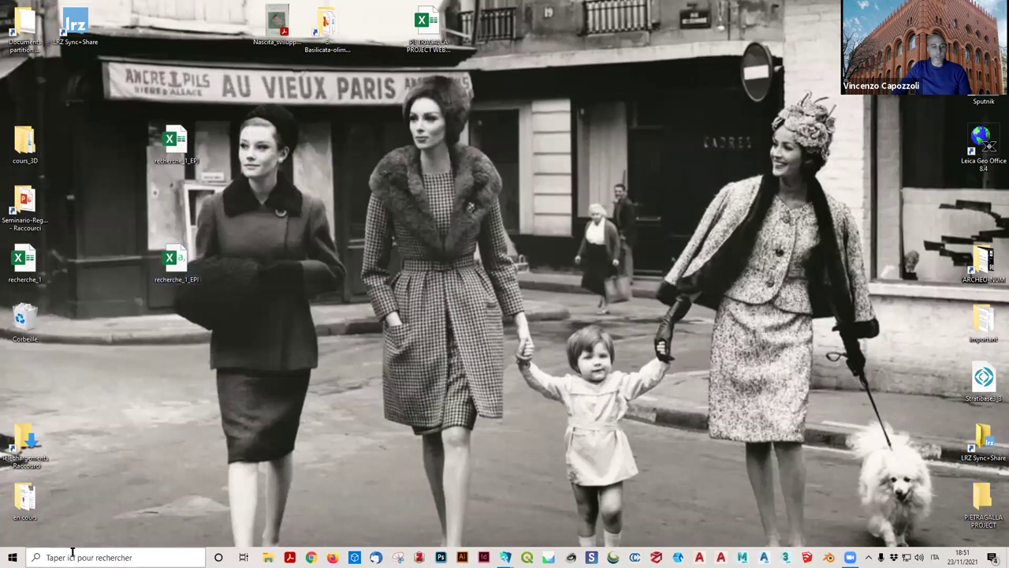
{"action": "key", "text": "super+s"}
{"action": "type", "text": "gg"}
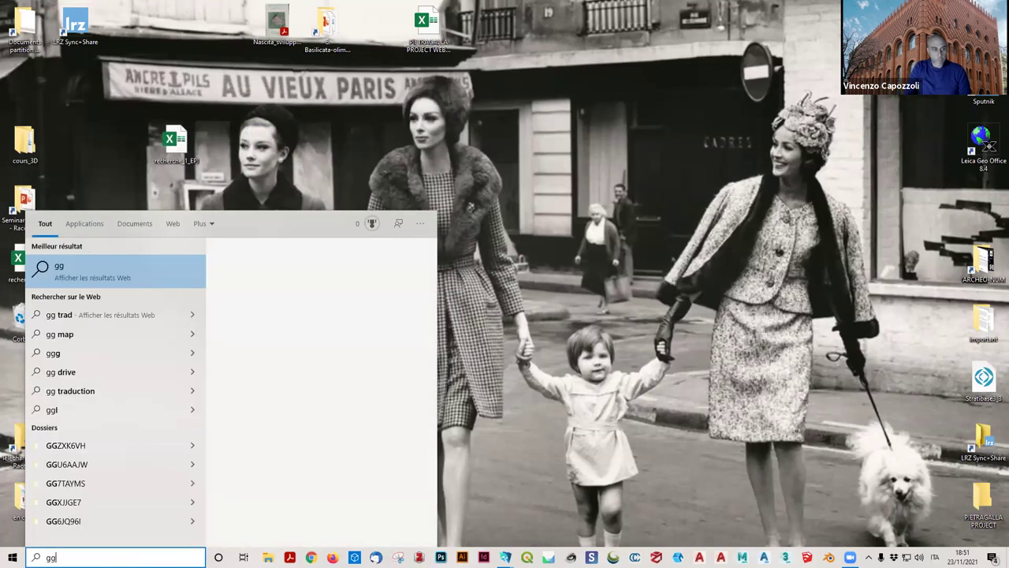
{"action": "key", "text": "BackSpace"}
{"action": "type", "text": "ook"}
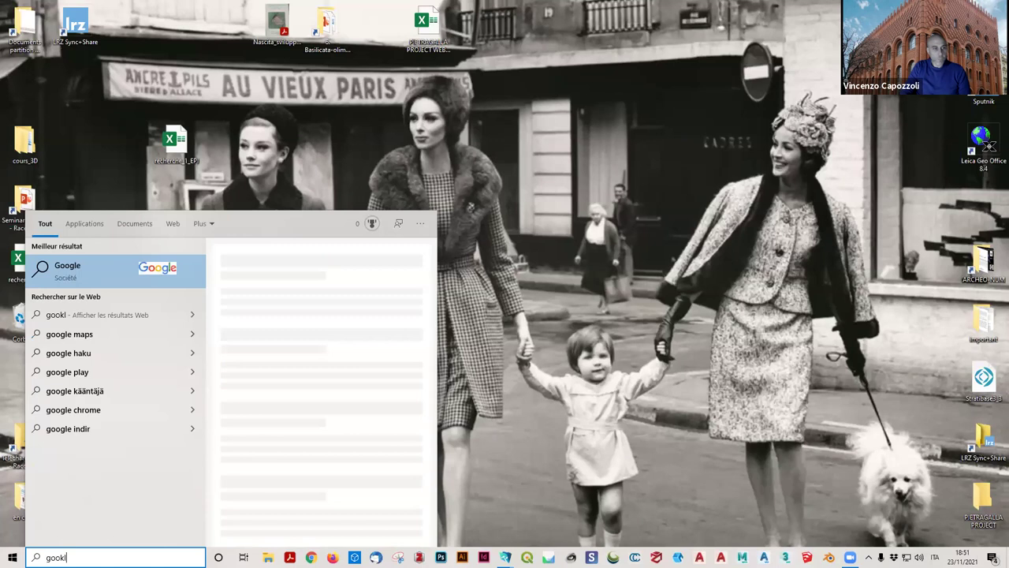
{"action": "key", "text": "BackSpace"}
{"action": "left_click", "coordinate": [159, 270]}
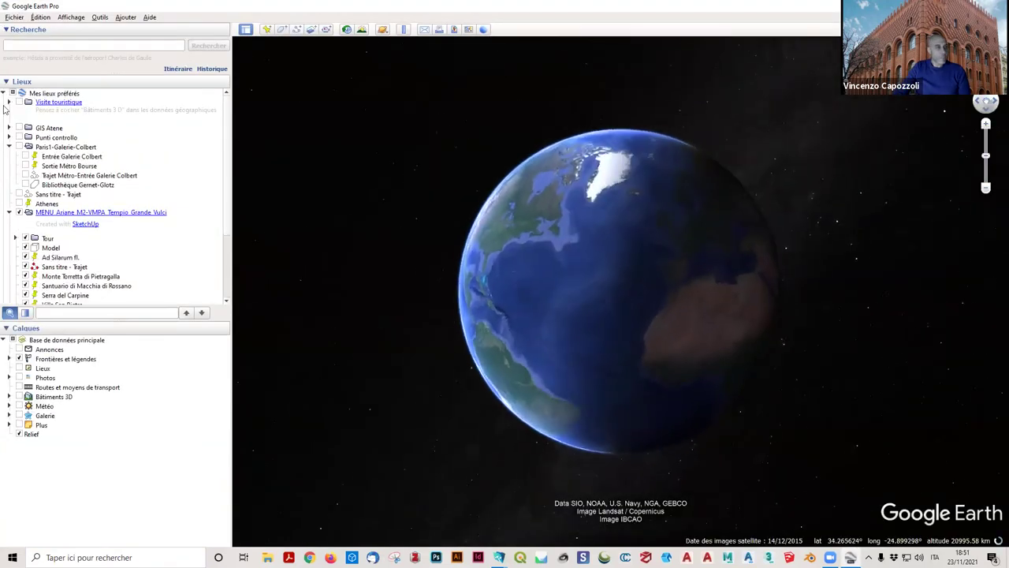
Collapse the Paris1-Galerie-Colbert and MENU_Ariane_M2-VMPA_Tempio_Grande_Vulci entries and the whole Mes lieux préférés folder.
{"action": "left_click", "coordinate": [8, 146]}
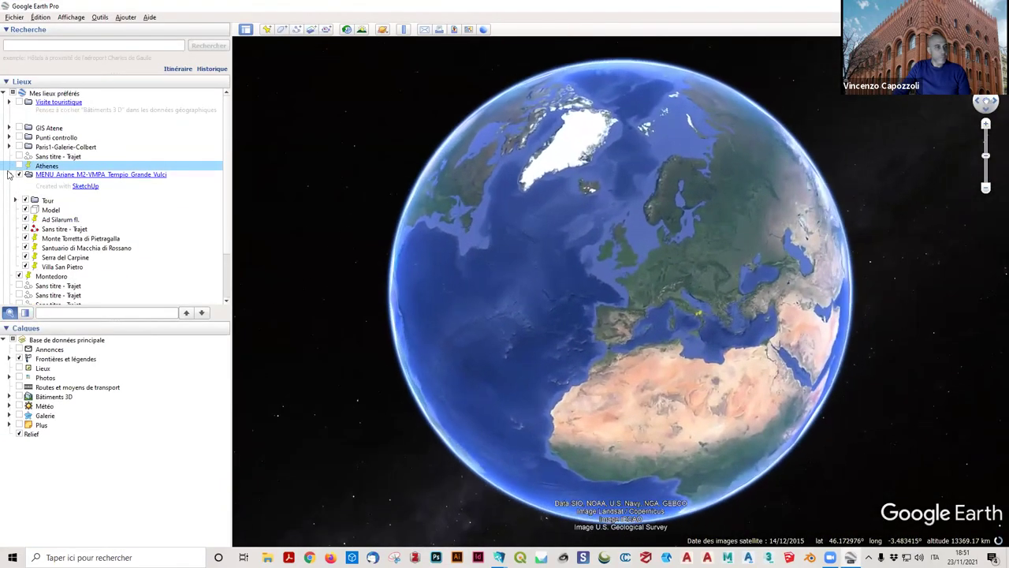
{"action": "left_click", "coordinate": [9, 175]}
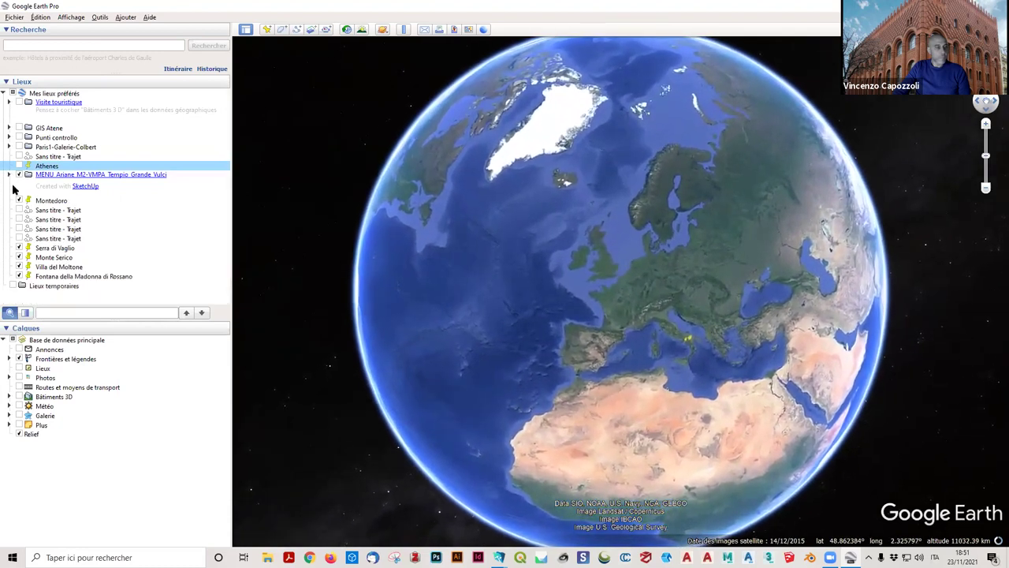
{"action": "left_click", "coordinate": [4, 93]}
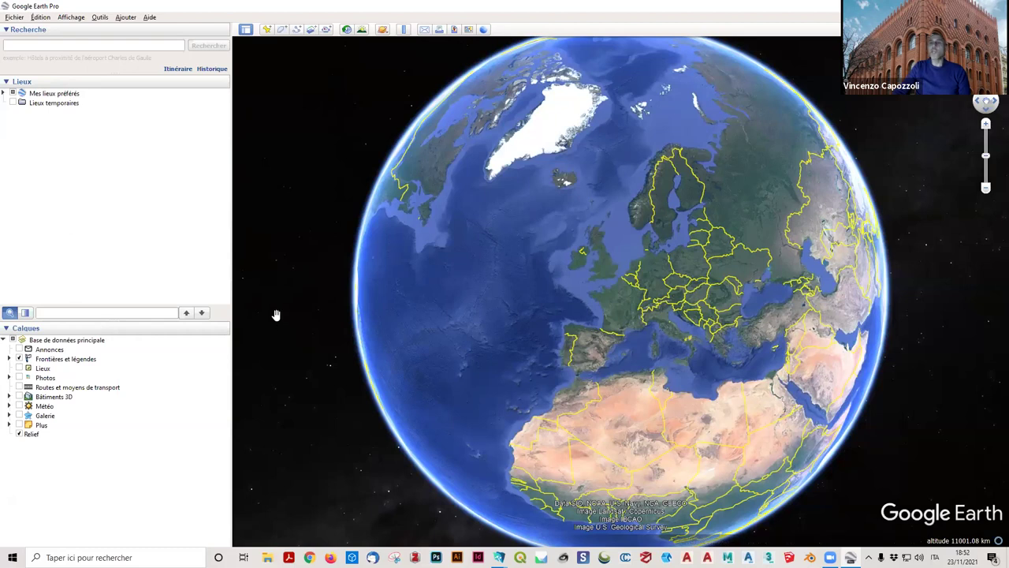
{"action": "left_click_drag", "start_coordinate": [486, 327], "coordinate": [386, 296]}
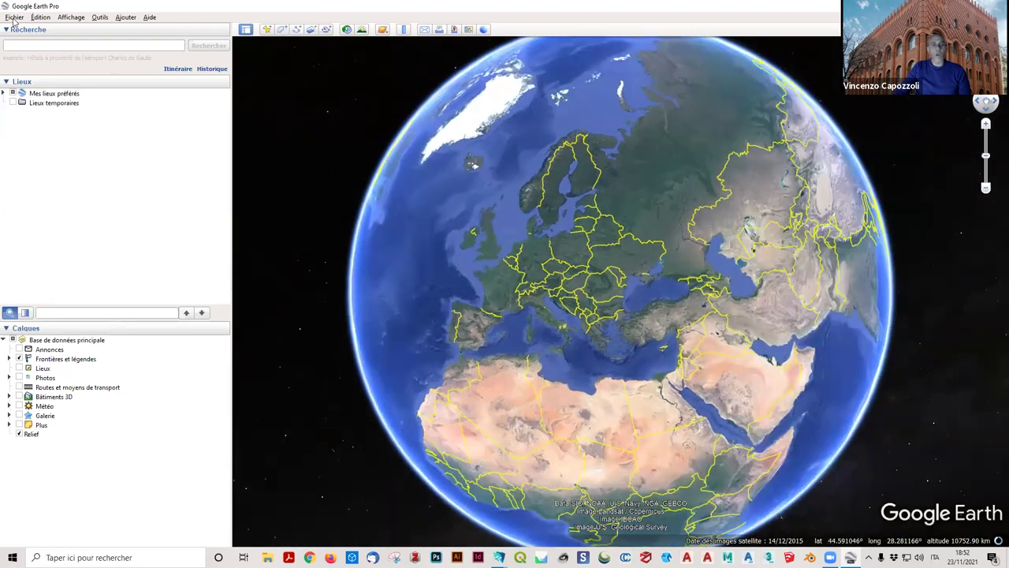
Start a data import of the recherche_1_EPI file from Bureau, reviewing the available file types and keeping Generic Text (*.txt *.csv).
{"action": "left_click", "coordinate": [14, 18]}
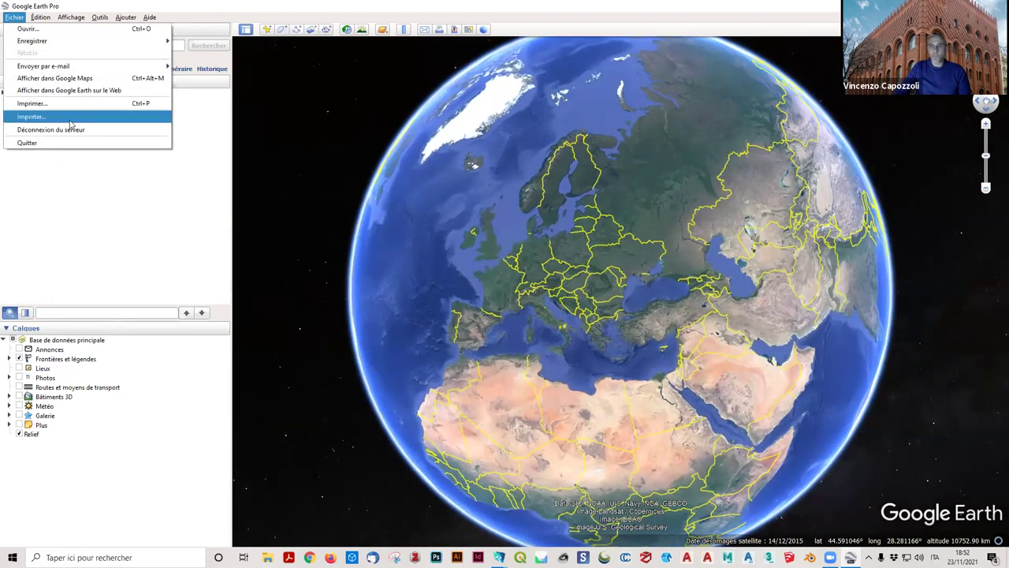
{"action": "left_click", "coordinate": [31, 117]}
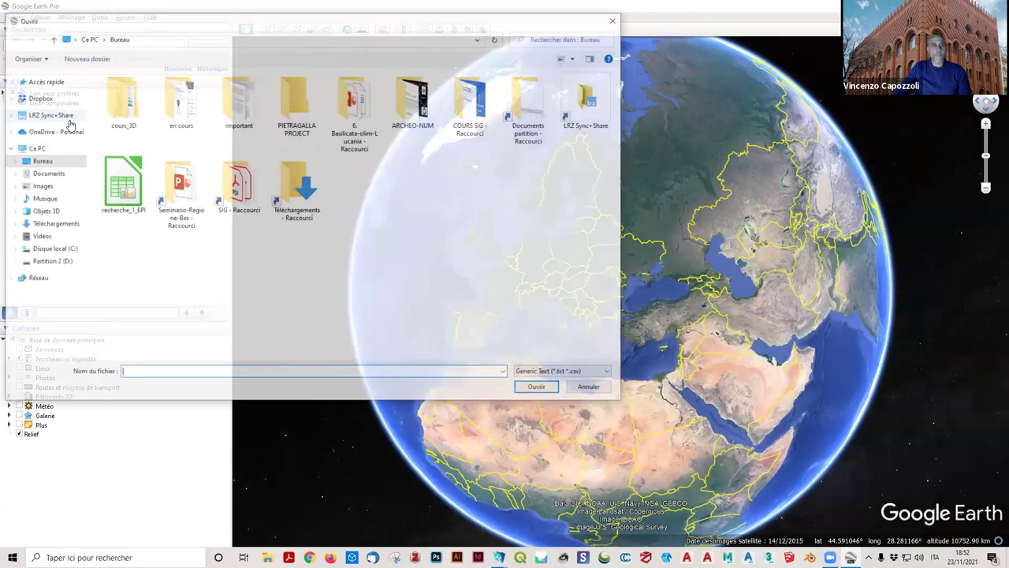
{"action": "left_click", "coordinate": [124, 189]}
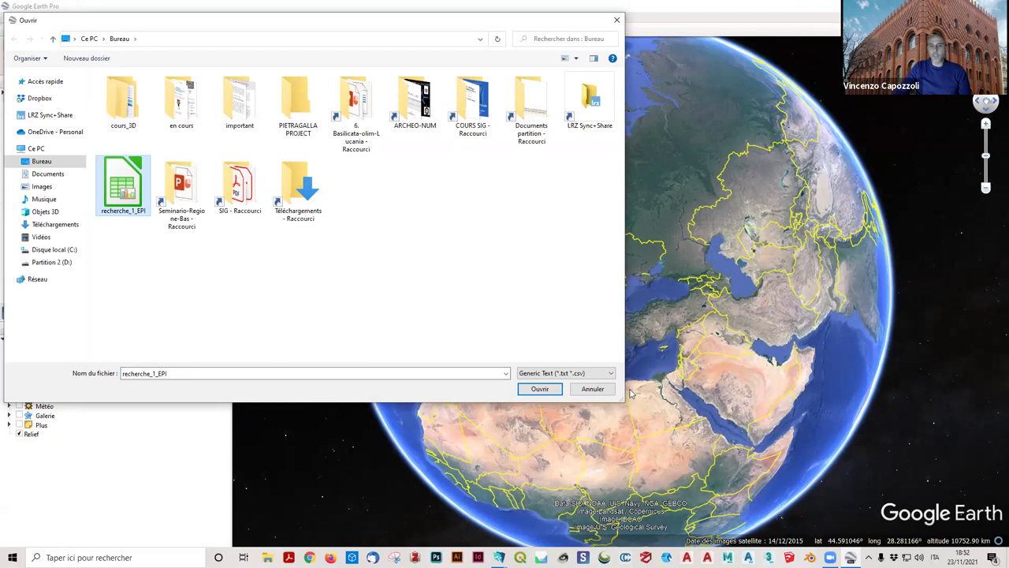
{"action": "left_click", "coordinate": [585, 376]}
{"action": "left_click", "coordinate": [585, 377]}
{"action": "left_click", "coordinate": [585, 377]}
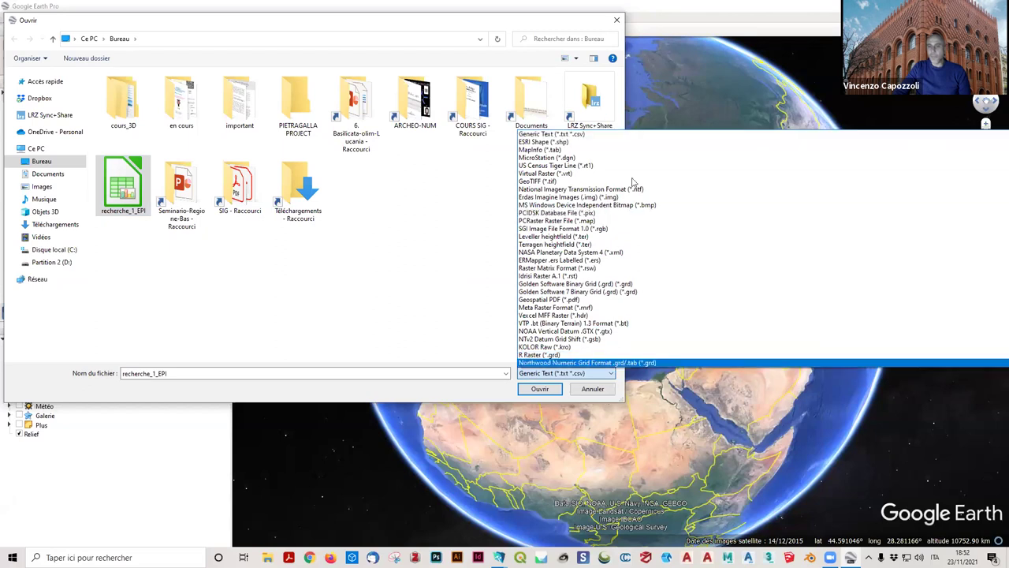
{"action": "left_click", "coordinate": [427, 312]}
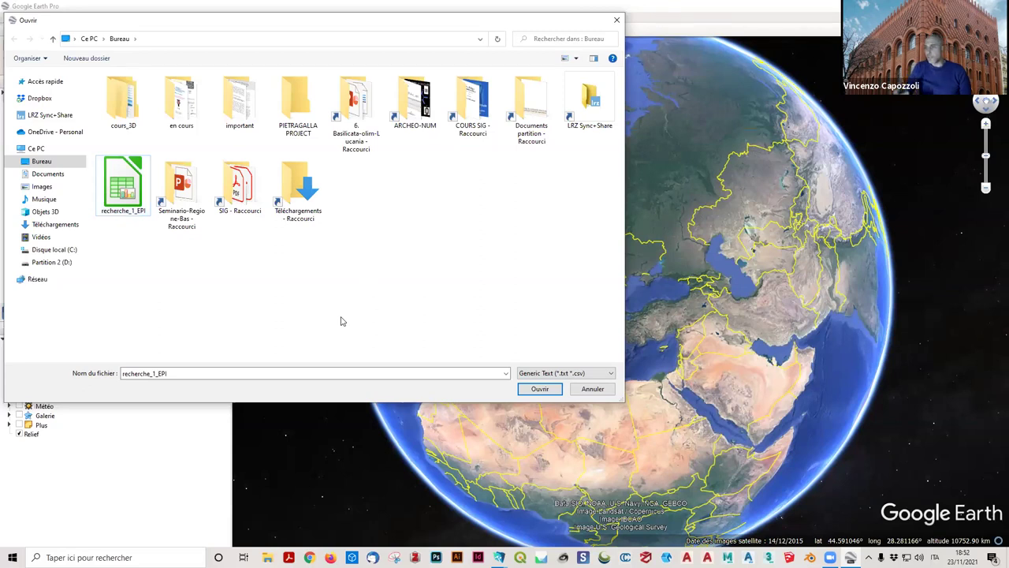
{"action": "left_click", "coordinate": [122, 185]}
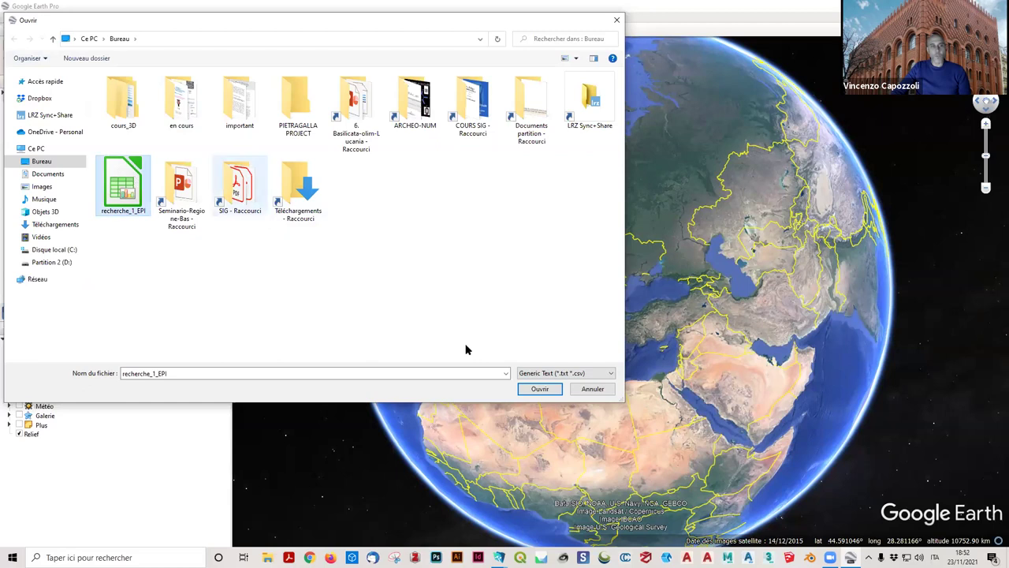
{"action": "left_click", "coordinate": [541, 389]}
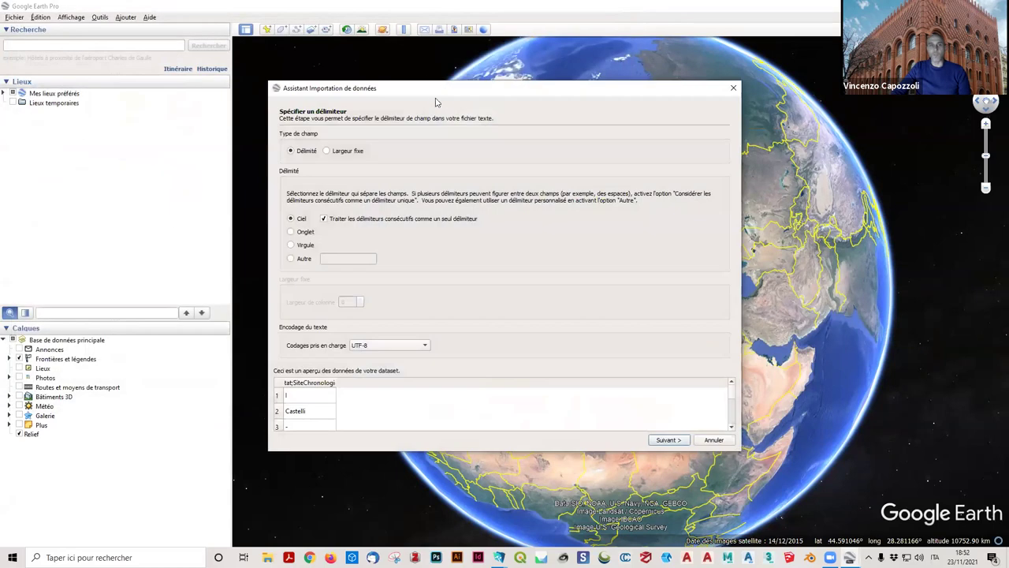
Enlarge the data import assistant and examine the dataset preview as split by the Ciel delimiter.
{"action": "left_click_drag", "start_coordinate": [438, 92], "coordinate": [269, 68]}
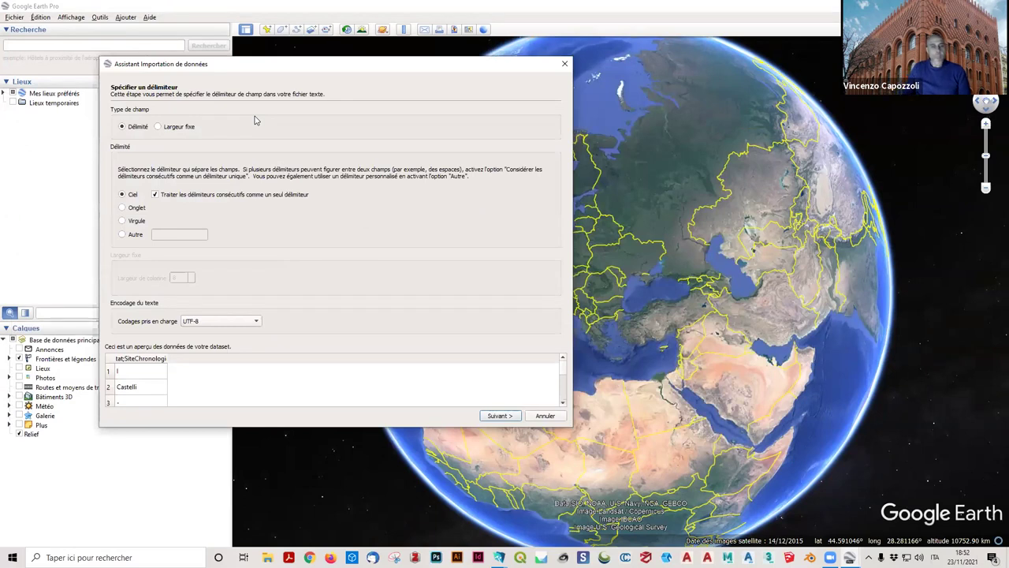
{"action": "left_click_drag", "start_coordinate": [570, 424], "coordinate": [571, 513]}
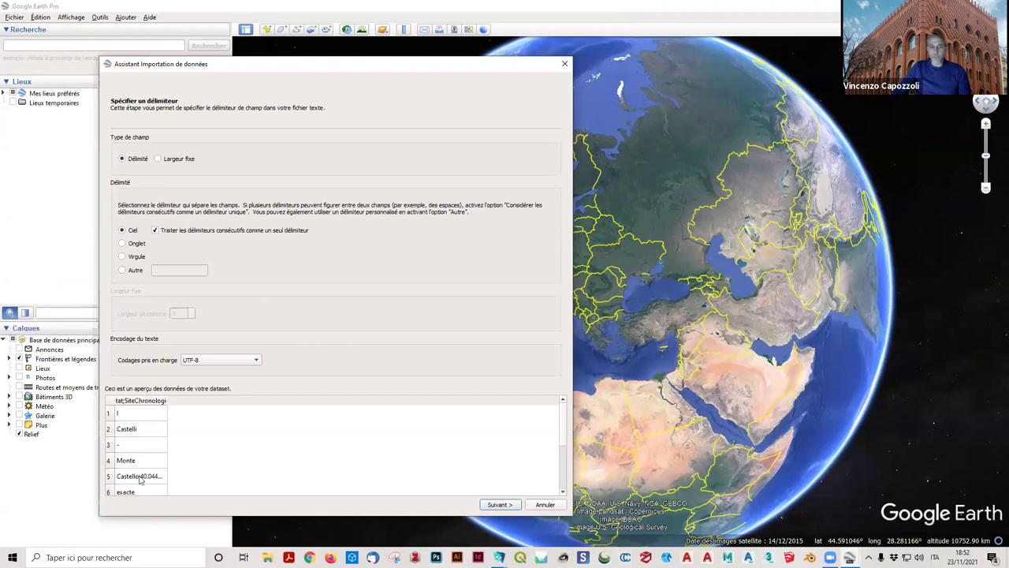
{"action": "left_click_drag", "start_coordinate": [563, 426], "coordinate": [565, 386]}
{"action": "left_click_drag", "start_coordinate": [564, 425], "coordinate": [561, 523]}
{"action": "left_click_drag", "start_coordinate": [577, 444], "coordinate": [586, 382]}
Inspect the preview with the Virgule delimiter in a widened column, and set the delimiter to Autre with a semicolon (;).
{"action": "left_click", "coordinate": [125, 257]}
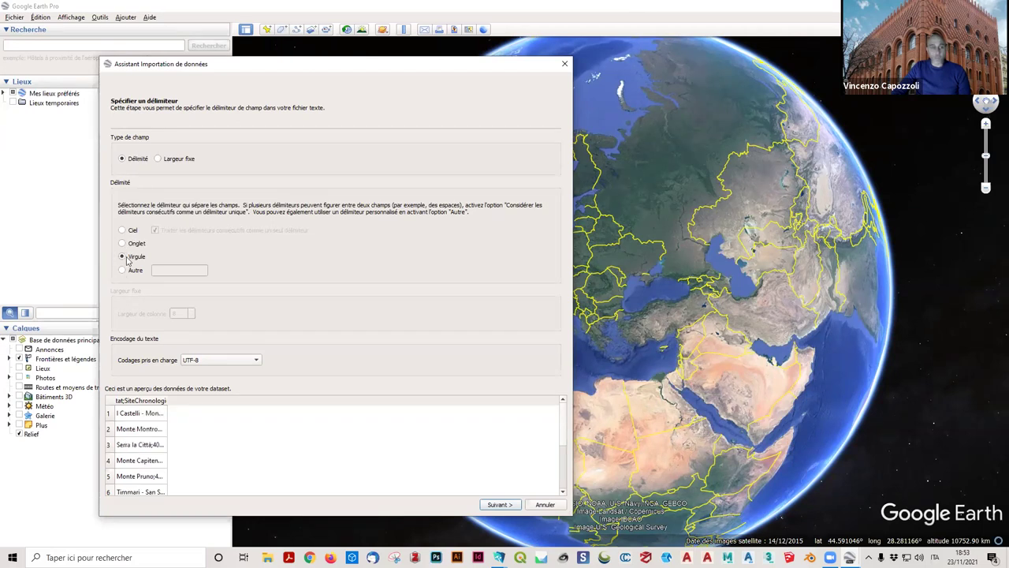
{"action": "left_click_drag", "start_coordinate": [168, 401], "coordinate": [476, 415]}
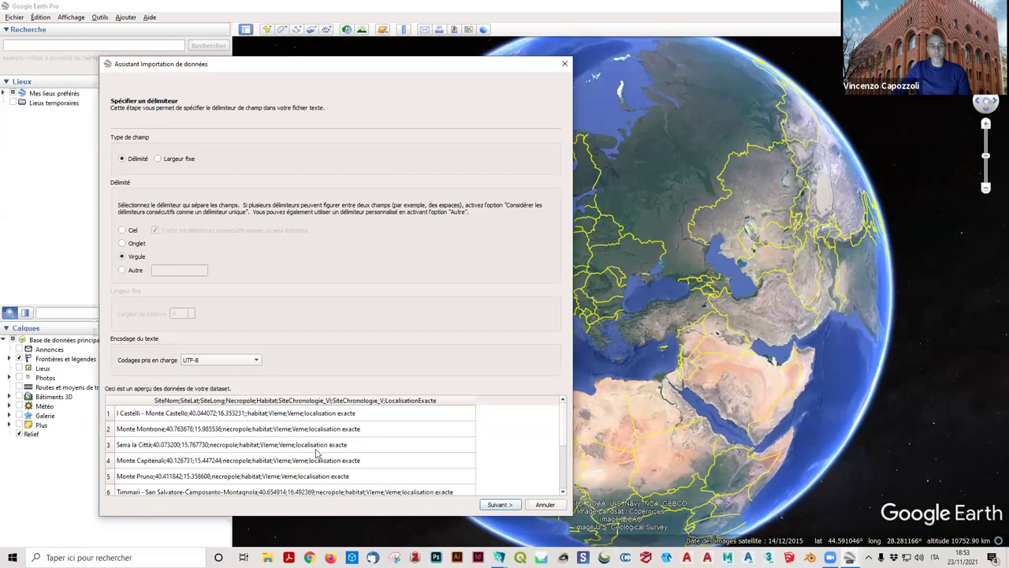
{"action": "left_click", "coordinate": [134, 274]}
{"action": "left_click", "coordinate": [172, 269]}
{"action": "type", "text": ";"}
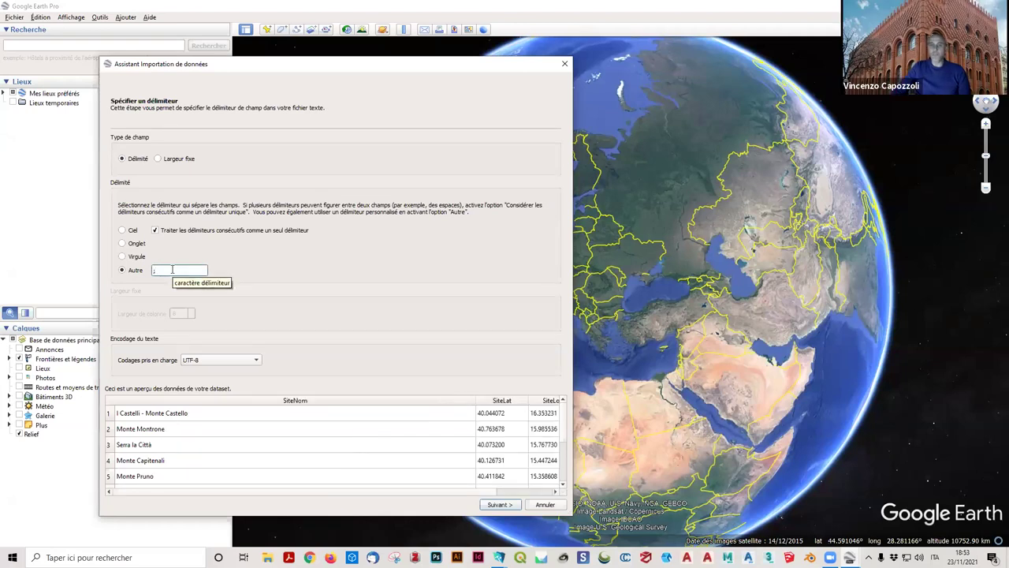
Narrow the SiteNom preview column and resize the import assistant to show every column through LocalisationExacte and more rows.
{"action": "left_click_drag", "start_coordinate": [486, 405], "coordinate": [251, 421]}
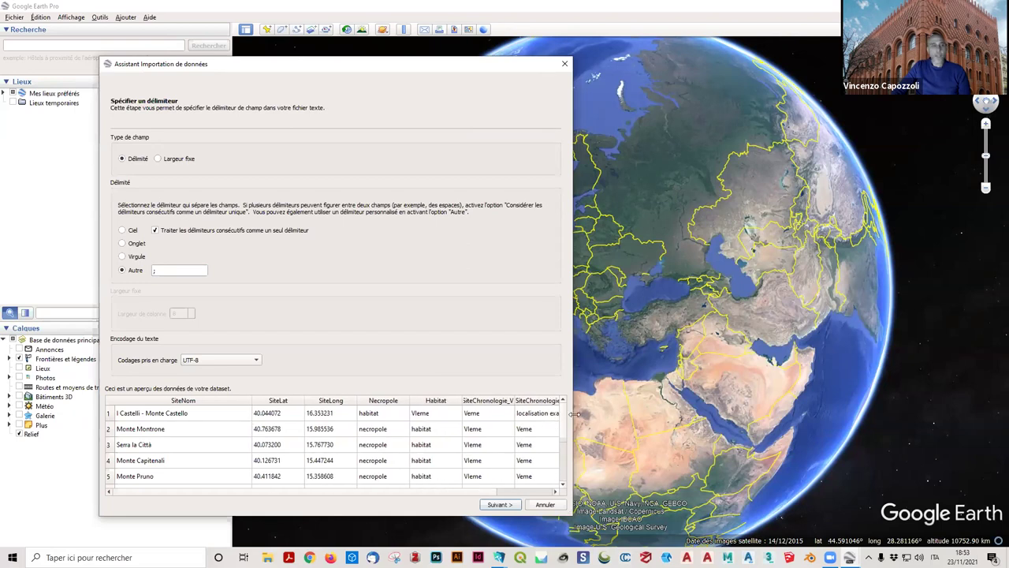
{"action": "left_click_drag", "start_coordinate": [576, 416], "coordinate": [680, 415]}
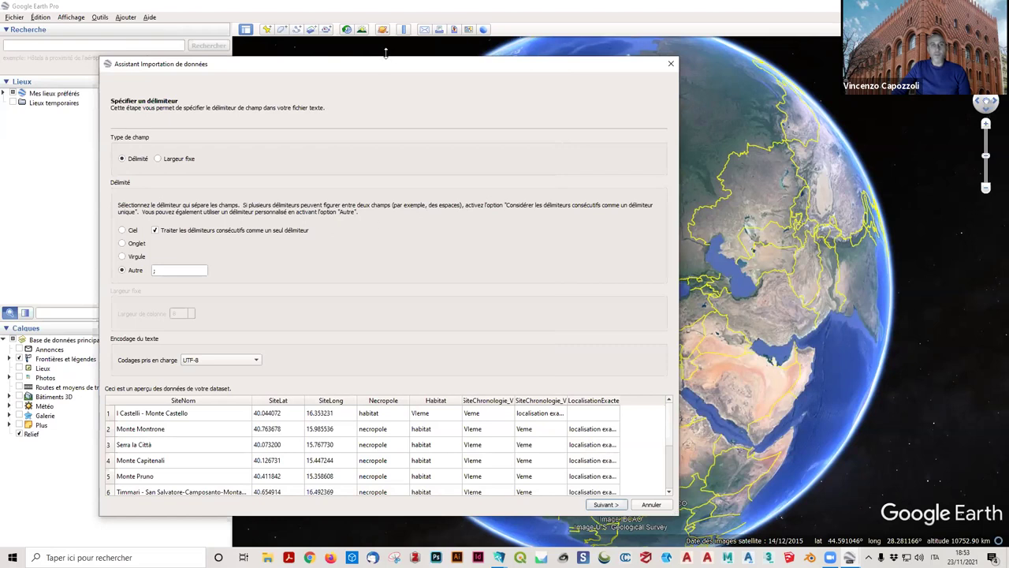
{"action": "left_click_drag", "start_coordinate": [385, 59], "coordinate": [369, 36]}
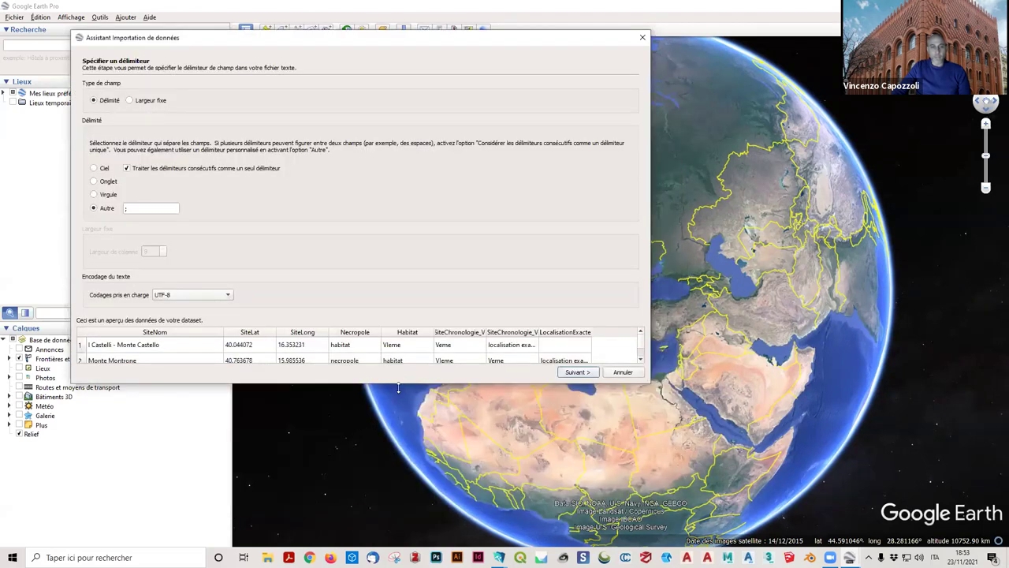
{"action": "left_click_drag", "start_coordinate": [385, 508], "coordinate": [386, 503]}
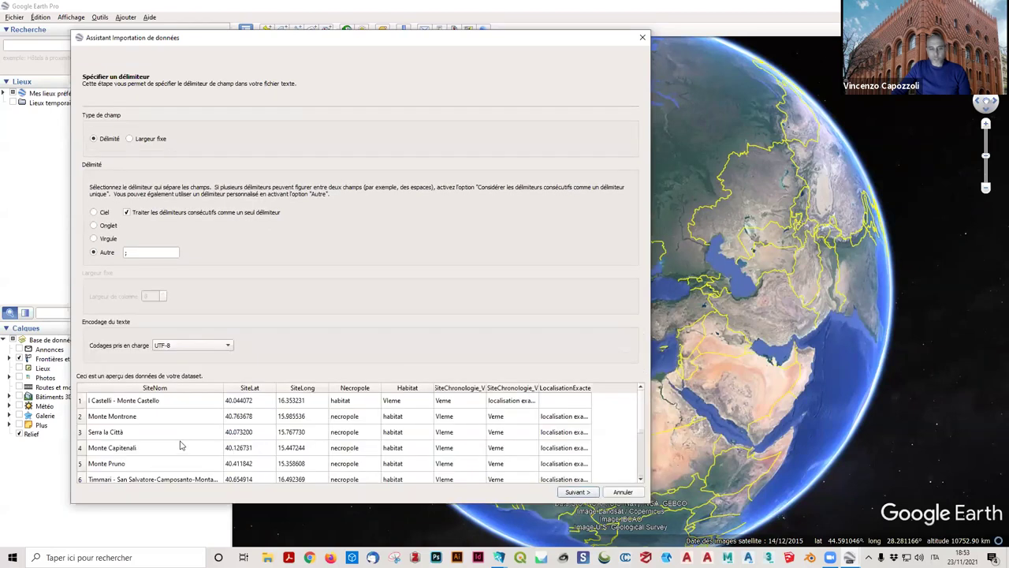